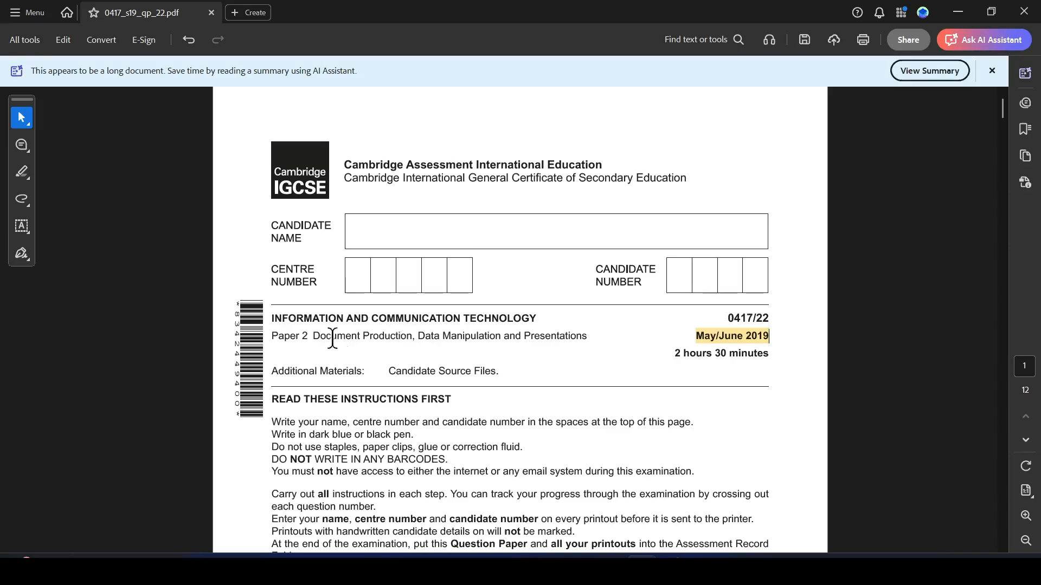
# - Highlight "Document Production" in the Paper 2 title and "22" in the paper code on the question paper's cover page
pyautogui.moveTo(313, 336); pyautogui.dragTo(412, 336)
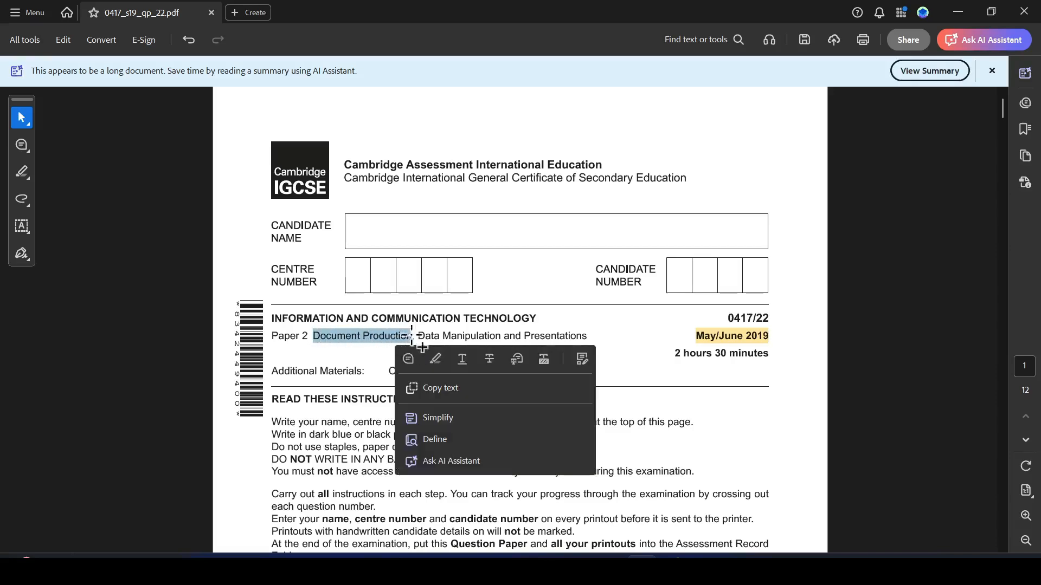
pyautogui.click(438, 359)
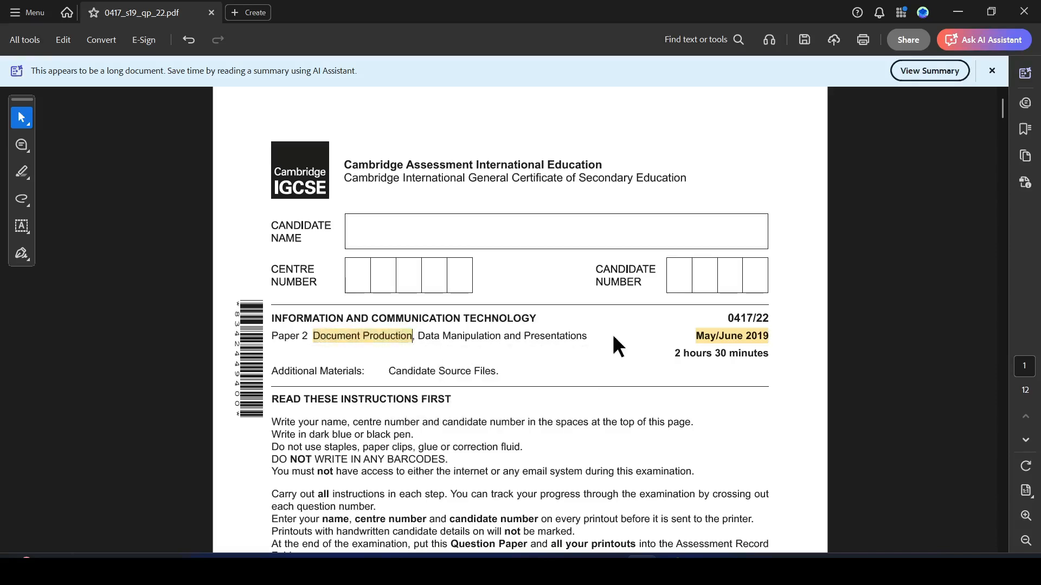
pyautogui.scroll(-3, 612, 334)
pyautogui.scroll(2, 616, 331)
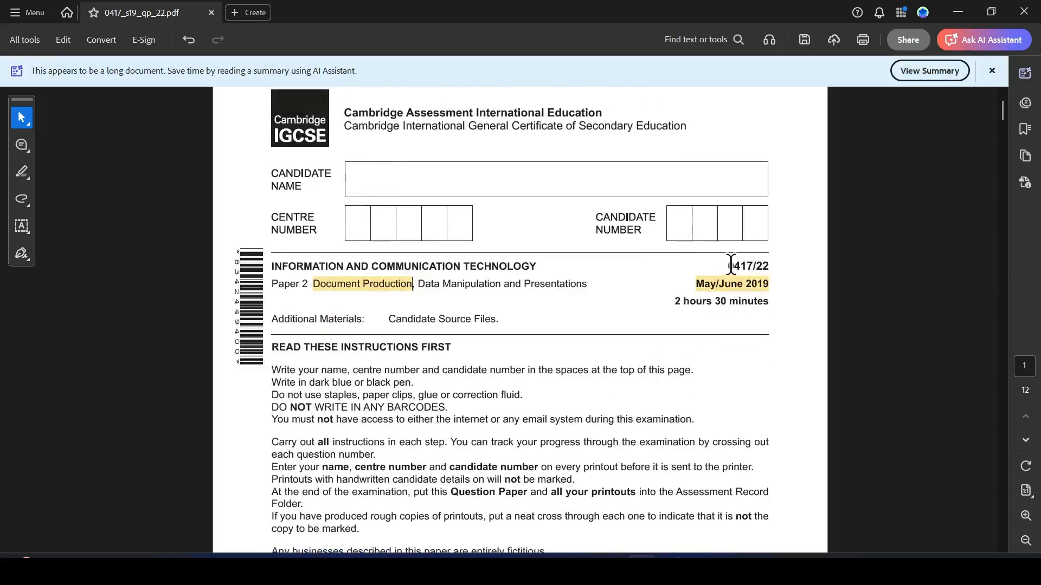
pyautogui.moveTo(756, 267); pyautogui.dragTo(770, 268)
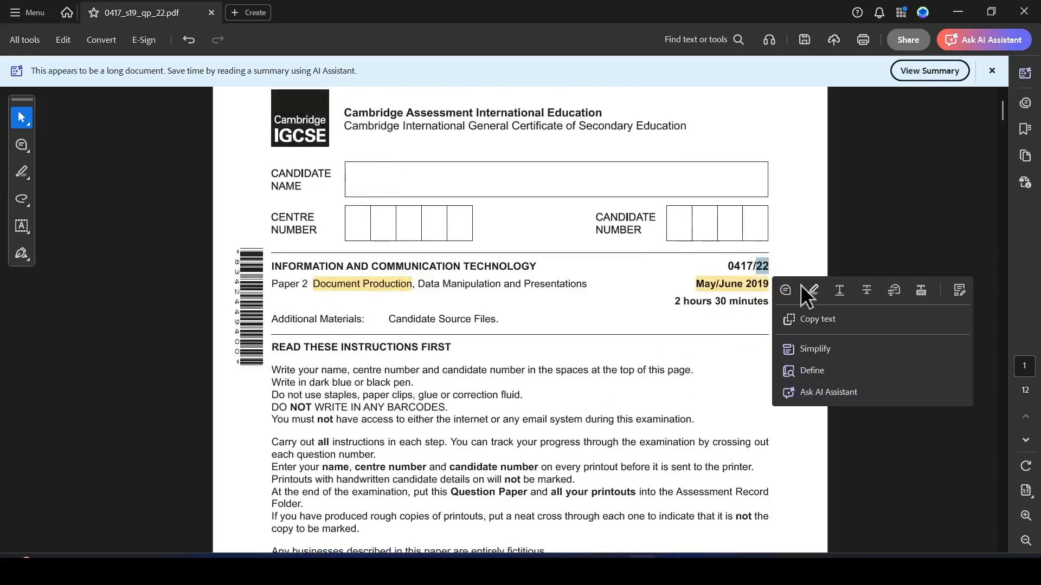
pyautogui.click(811, 284)
# - Read the Task 1 instructions on page 2 and select the example file name J229EVIDENCE9999
pyautogui.scroll(-12, 484, 344)
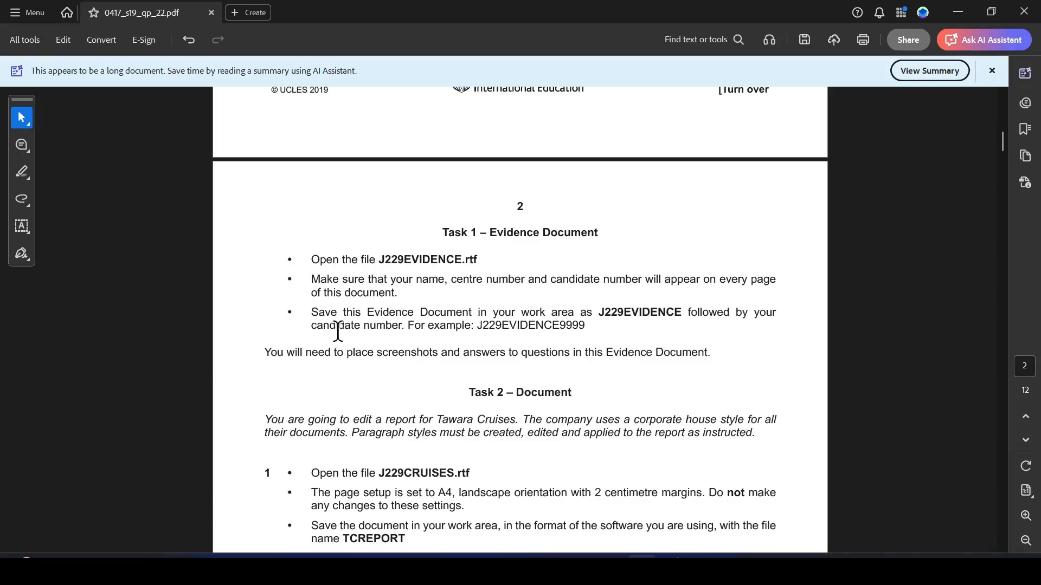
pyautogui.moveTo(482, 325); pyautogui.dragTo(575, 327)
pyautogui.click(485, 327)
pyautogui.moveTo(478, 326); pyautogui.dragTo(589, 328)
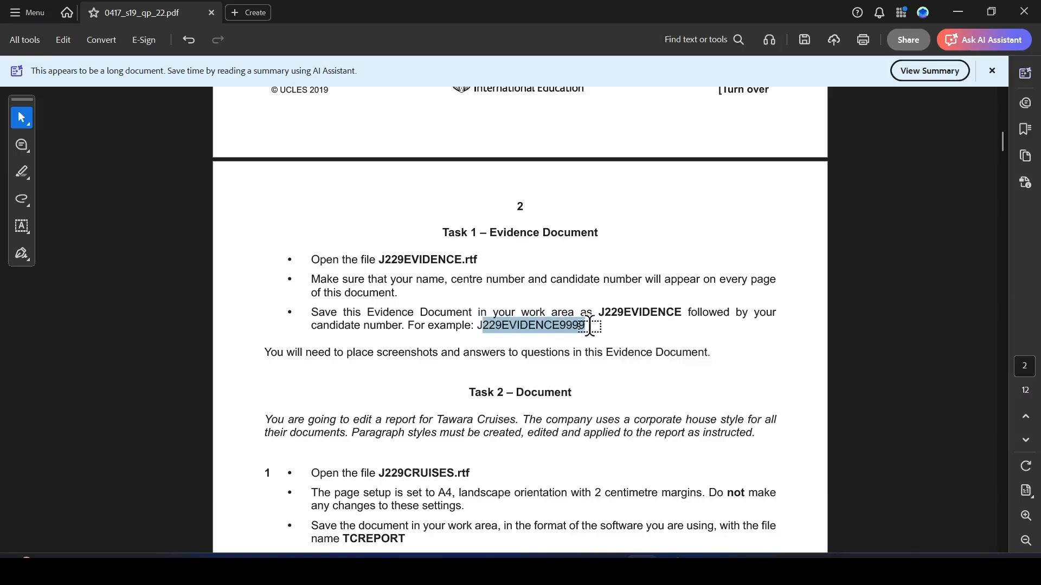
# - Switch to File Explorer, open J229EVIDENCE.rtf from the 06_0417_22_Confidential Source Files June 2019 folder and enable editing
pyautogui.hotkey('alt', 'Tab')
pyautogui.doubleClick(267, 123)
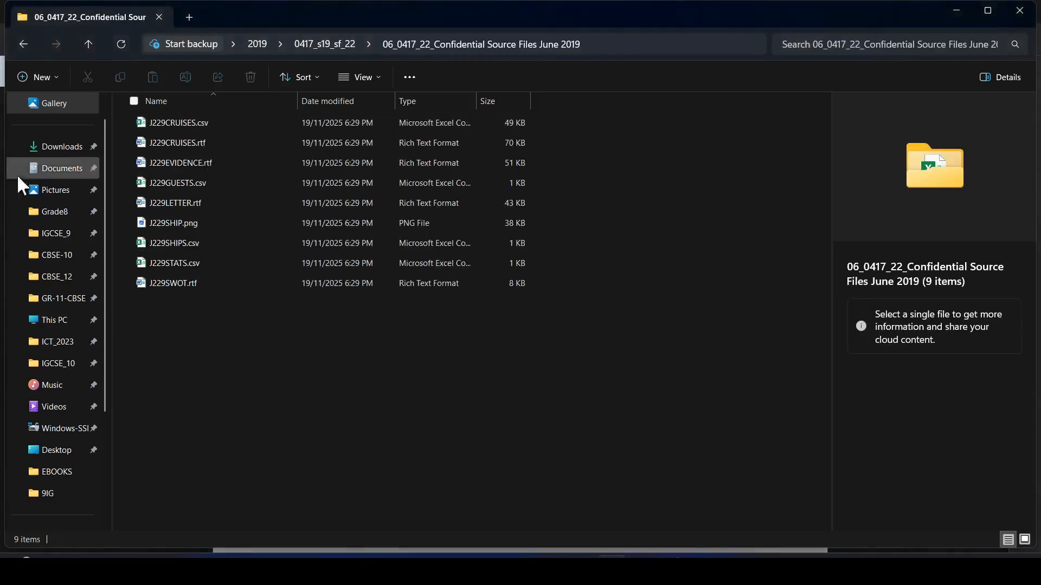
pyautogui.doubleClick(171, 161)
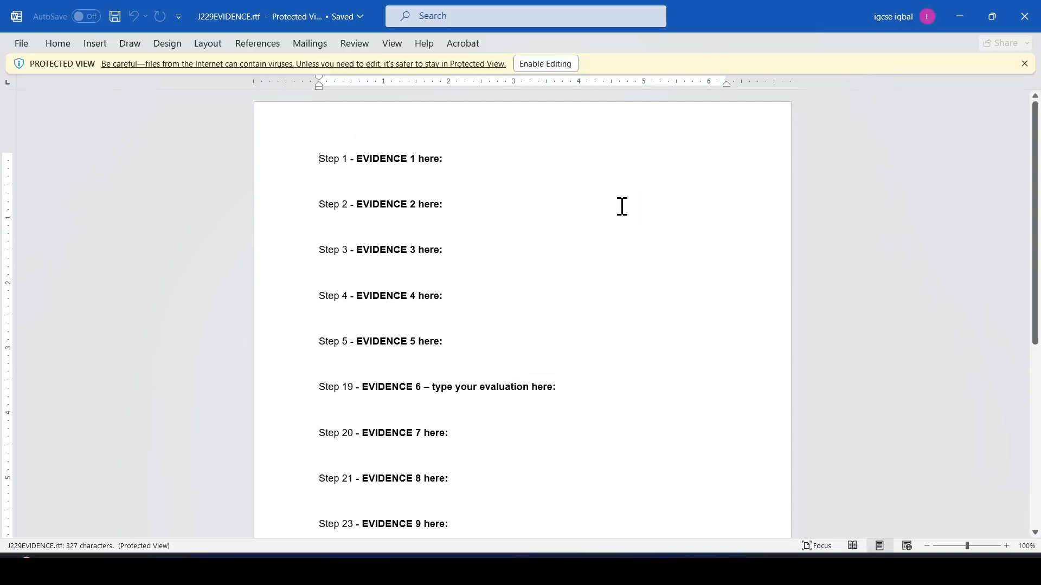
pyautogui.click(558, 65)
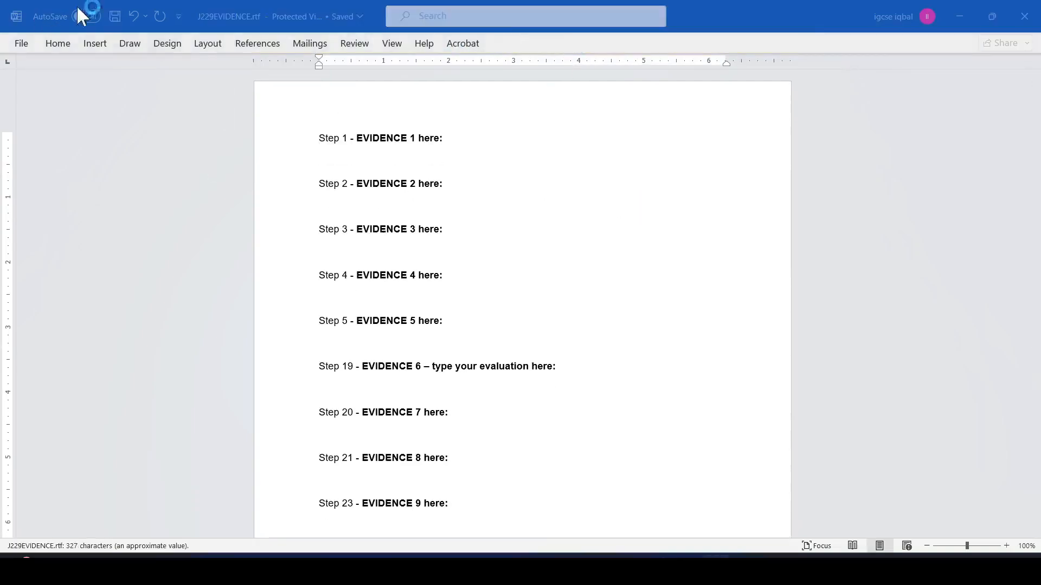
# - Add a blank header to the evidence document containing the candidate's name, centre number and candidate number
pyautogui.click(95, 44)
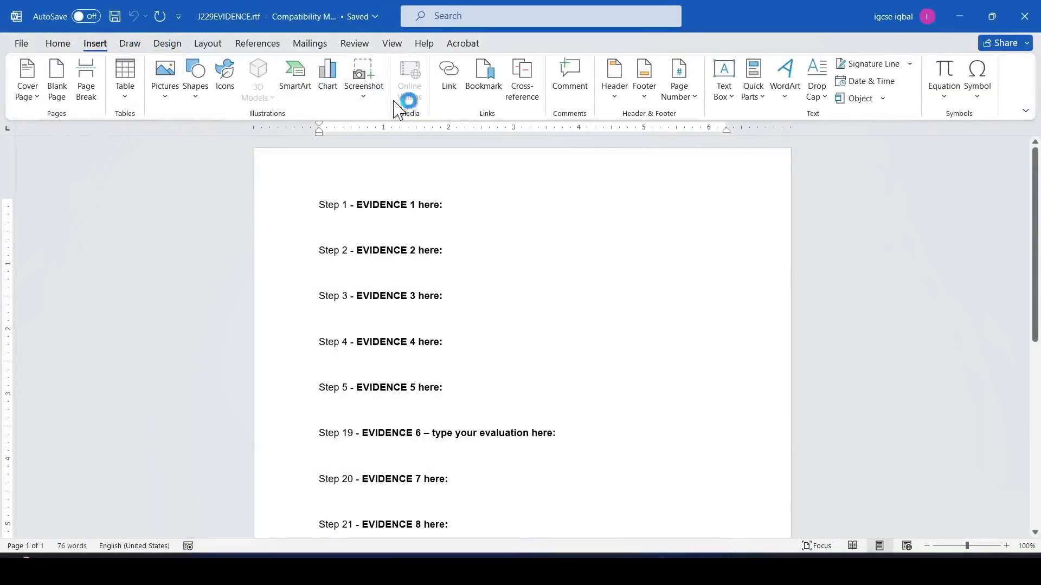
pyautogui.click(615, 96)
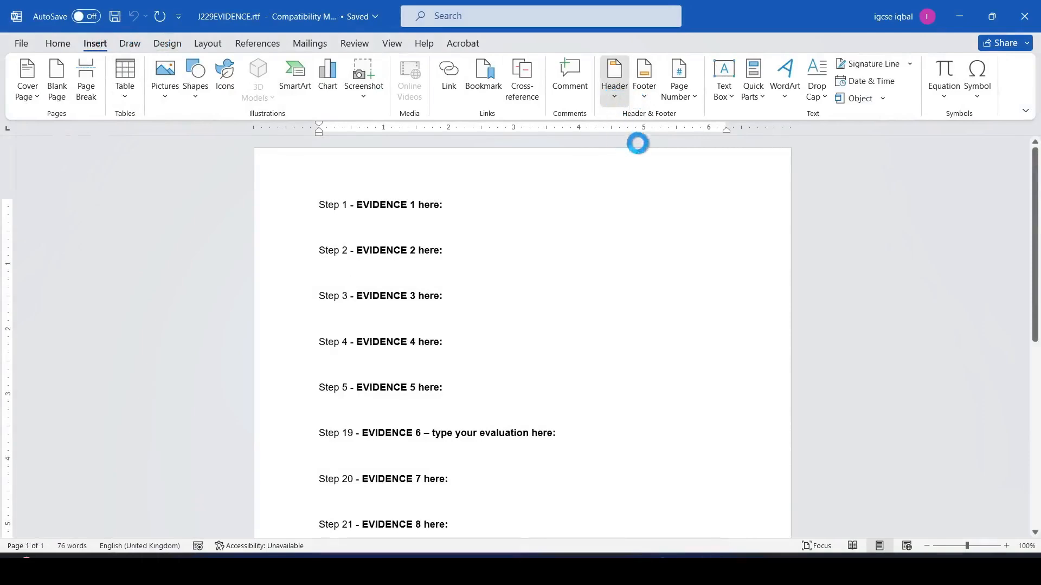
pyautogui.click(674, 176)
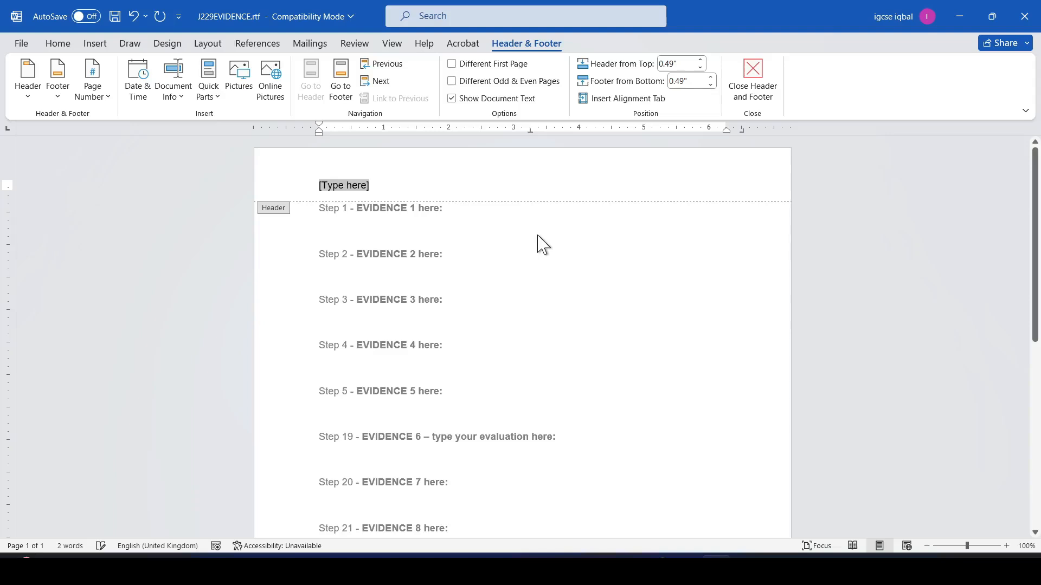
pyautogui.write('abc')
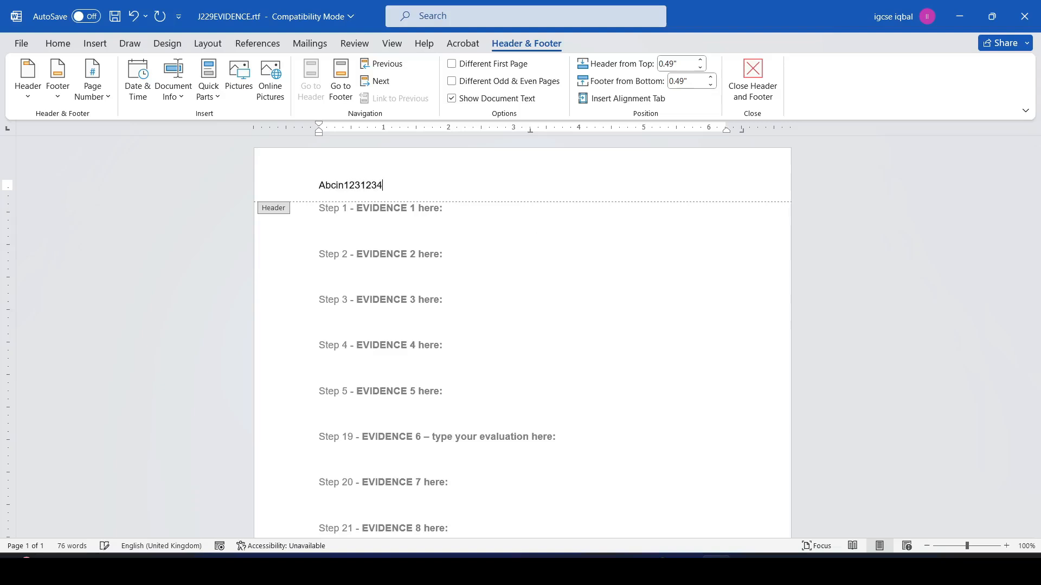
pyautogui.doubleClick(555, 293)
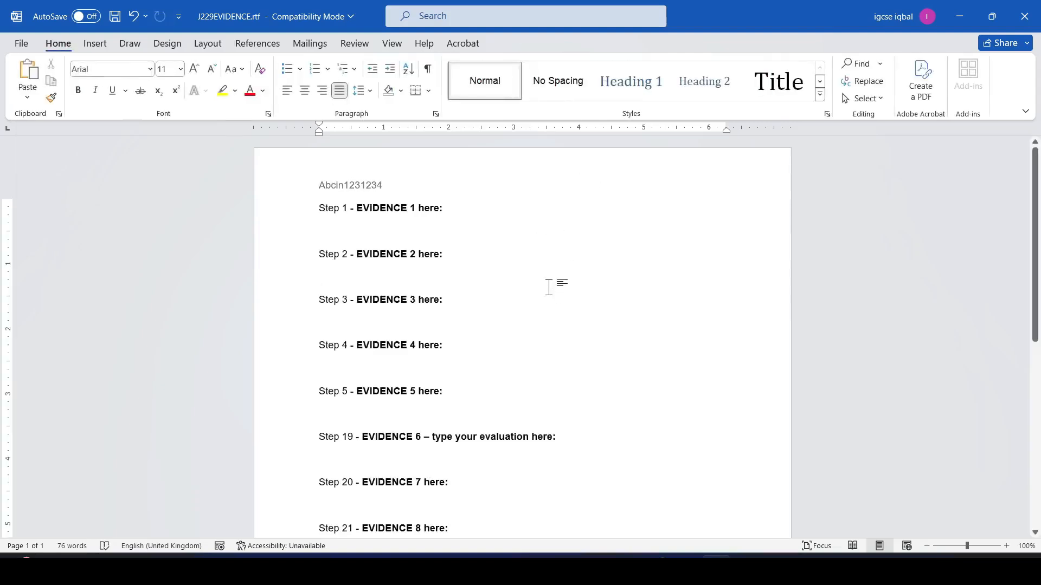
# - Switch back to the question paper and highlight "Paragraph styles must be created" and "report as instructed" in the Task 2 introduction
pyautogui.click(959, 16)
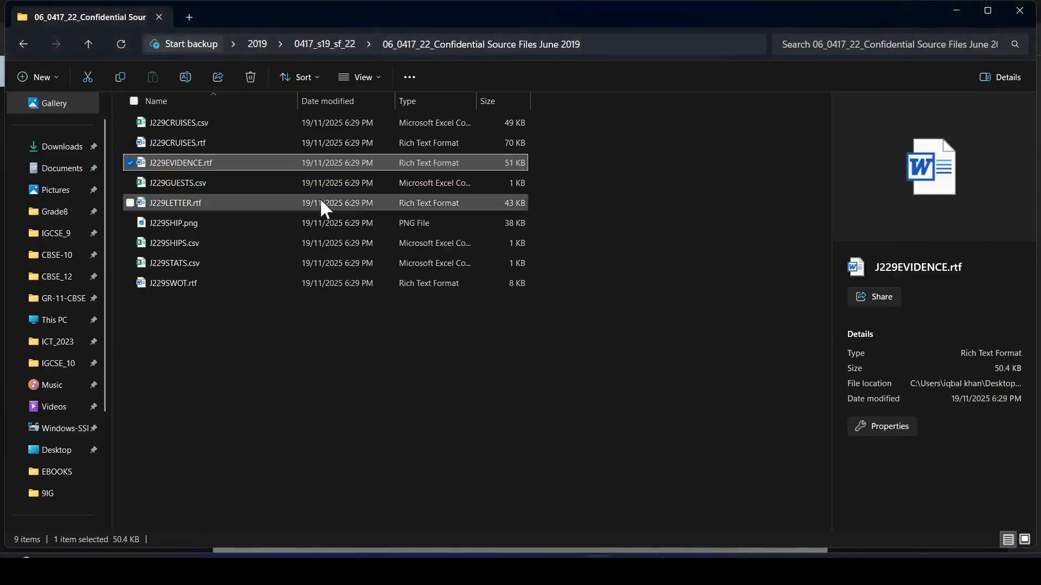
pyautogui.click(645, 553)
pyautogui.scroll(-4, 452, 420)
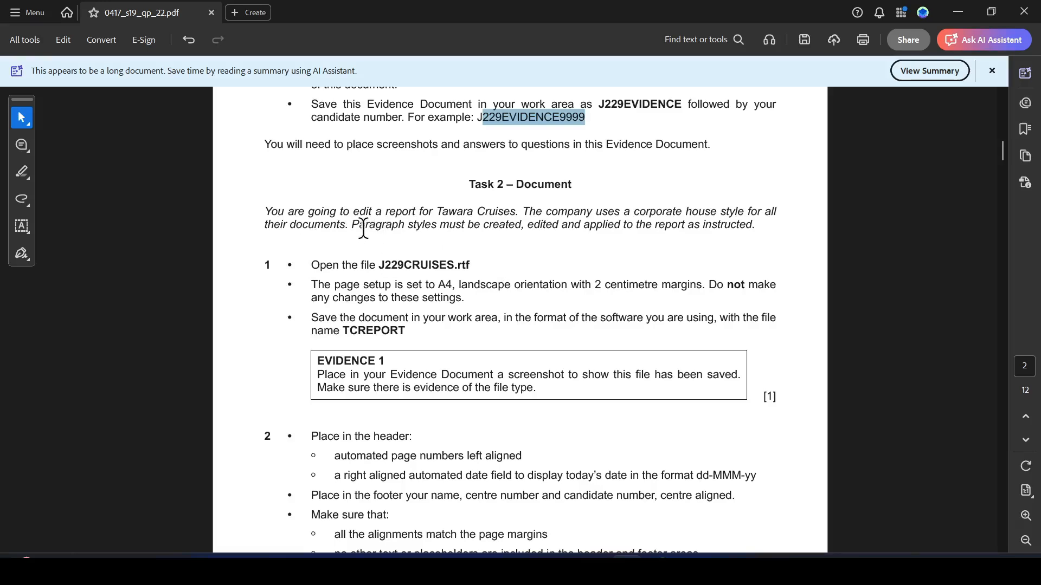
pyautogui.moveTo(352, 225); pyautogui.dragTo(521, 224)
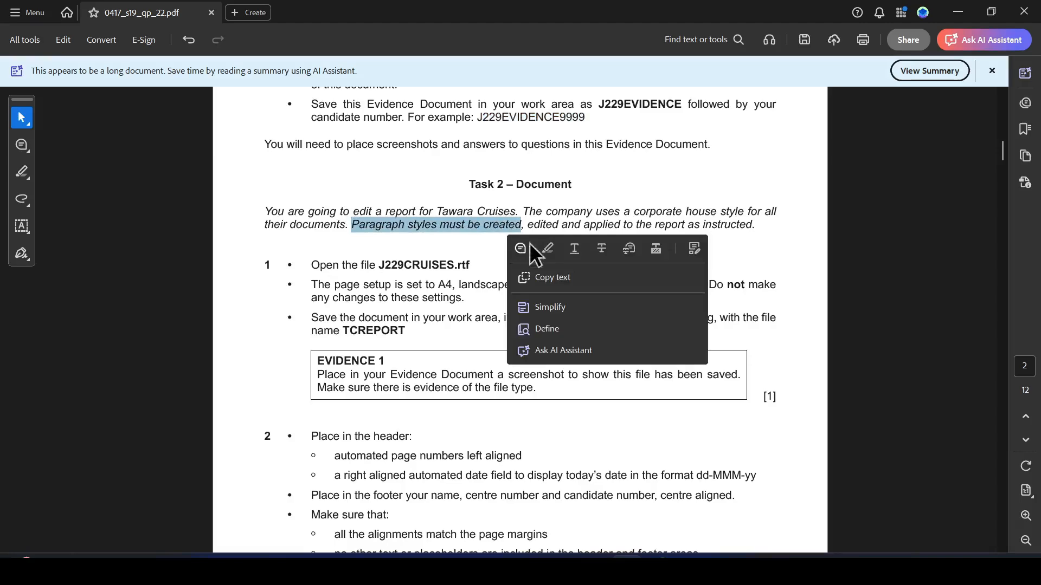
pyautogui.click(546, 247)
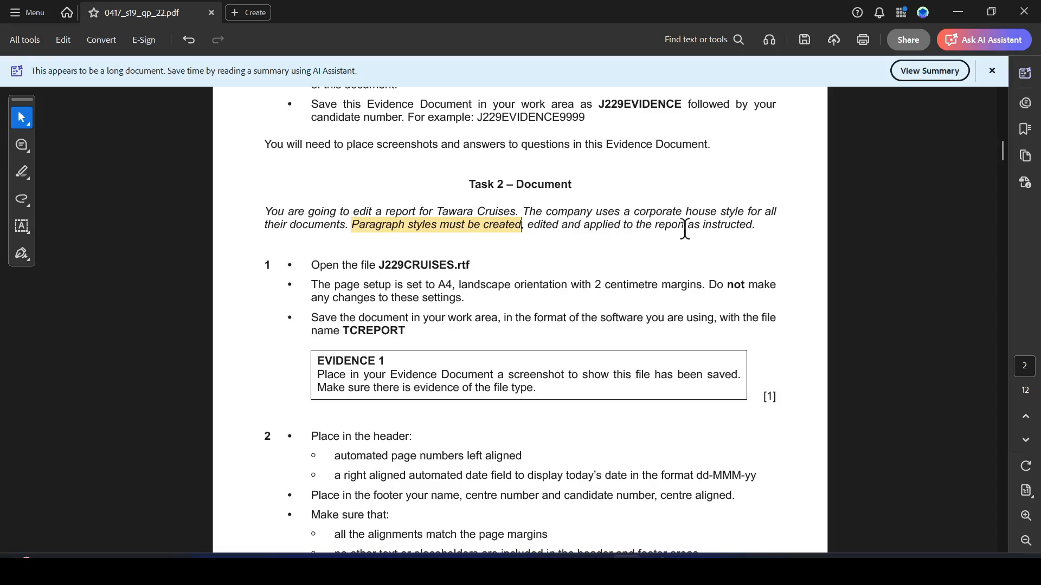
pyautogui.moveTo(655, 225); pyautogui.dragTo(753, 225)
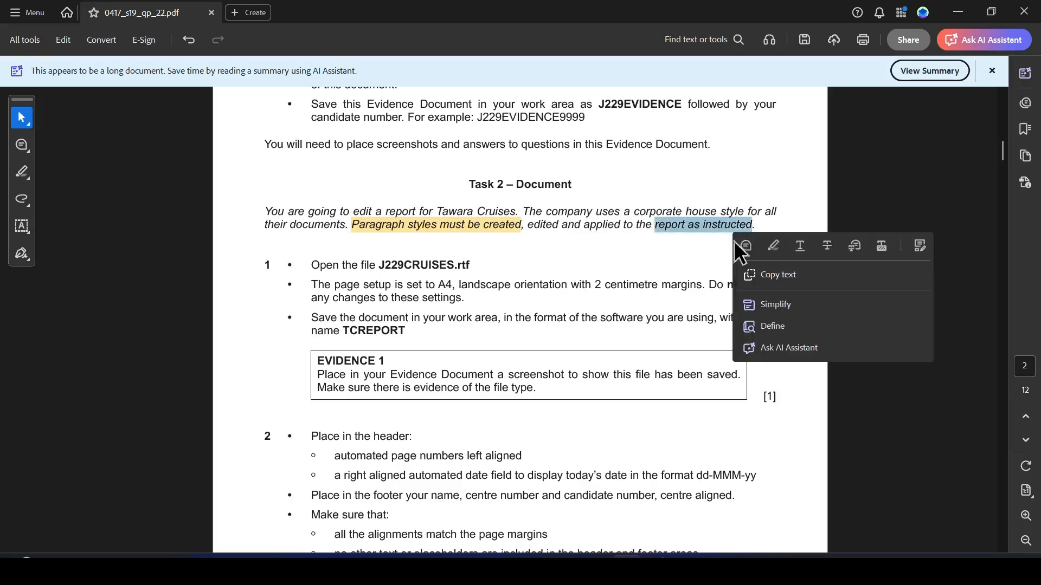
pyautogui.click(776, 243)
# - Highlight the file name J229CRUISES.rtf in step 1 of Task 2
pyautogui.scroll(-3, 407, 268)
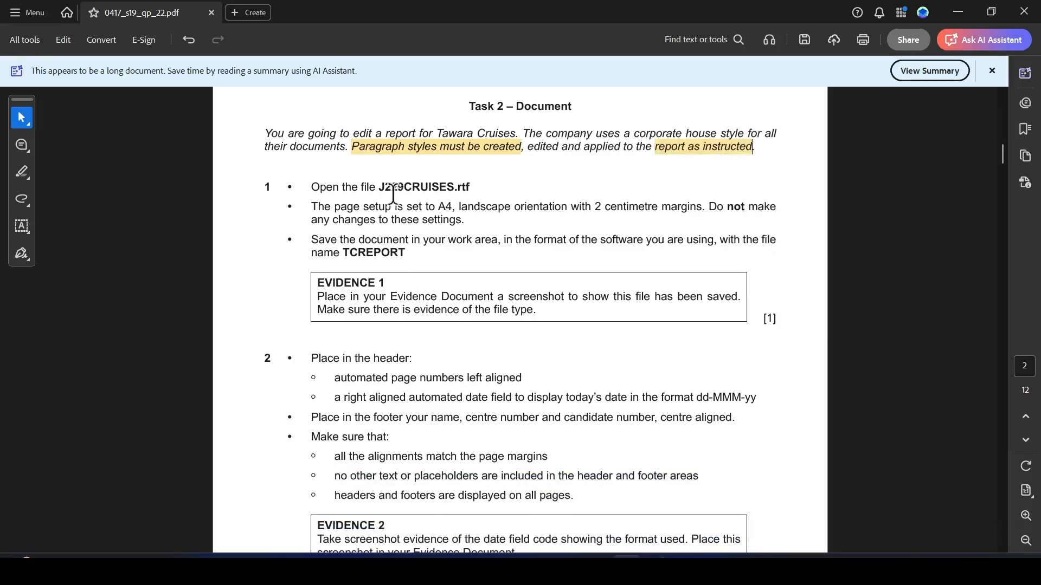
pyautogui.moveTo(379, 187); pyautogui.dragTo(473, 185)
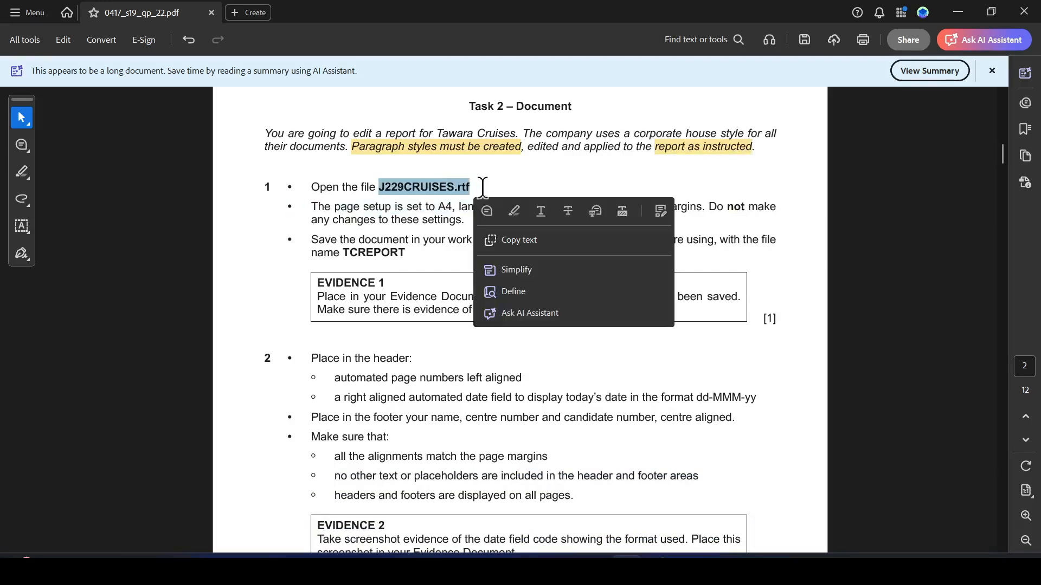
pyautogui.click(510, 205)
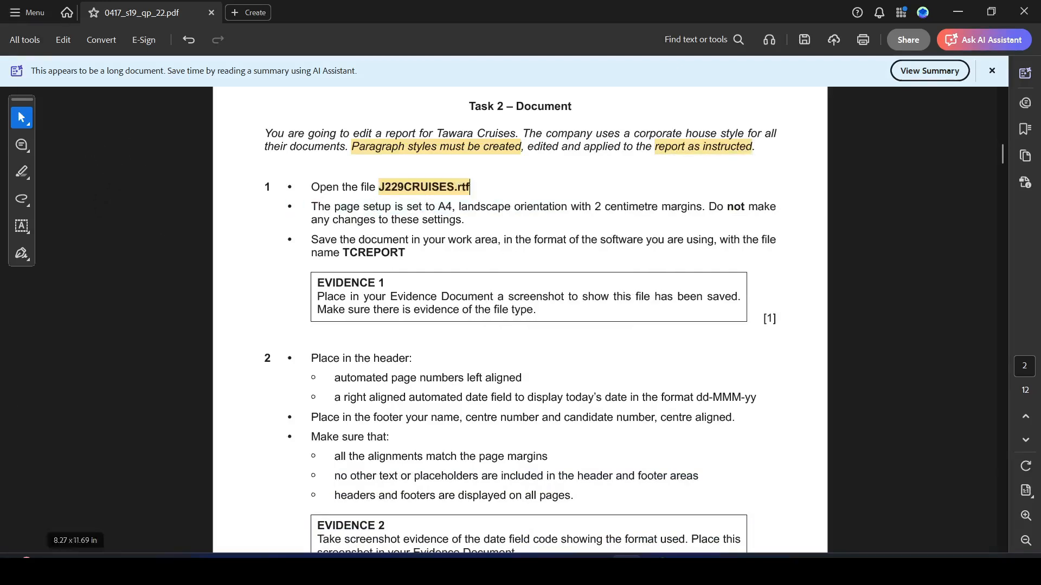
# - Switch to File Explorer, open J229CRUISES.rtf in Word and enable editing
pyautogui.hotkey('alt', 'Tab')
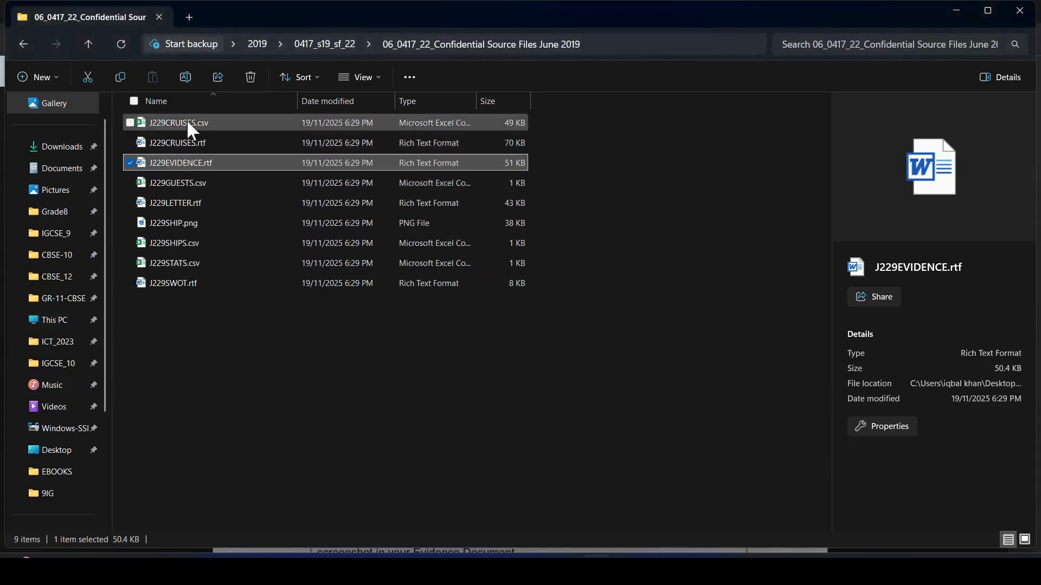
pyautogui.doubleClick(183, 140)
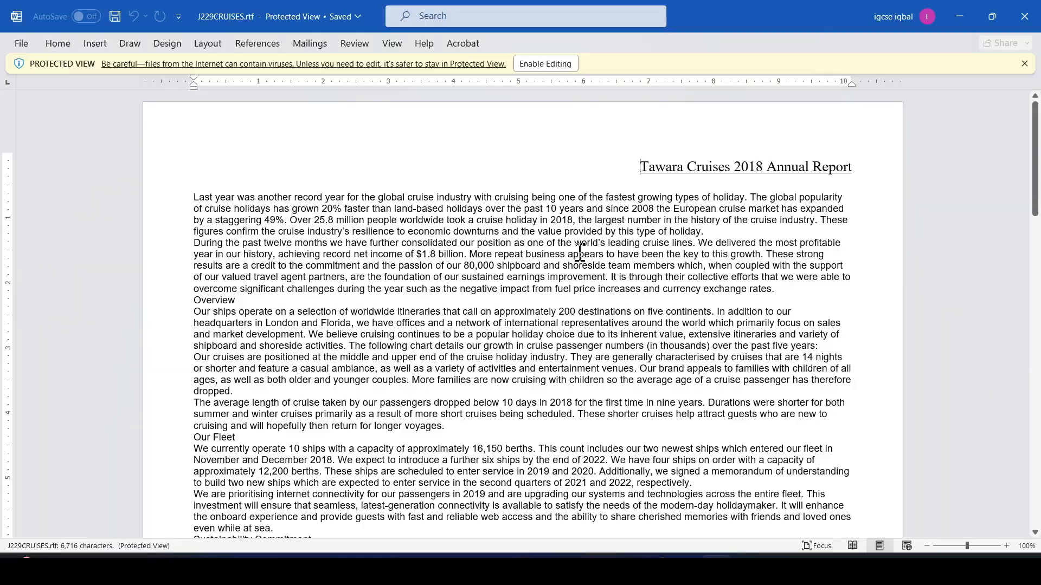
pyautogui.click(550, 64)
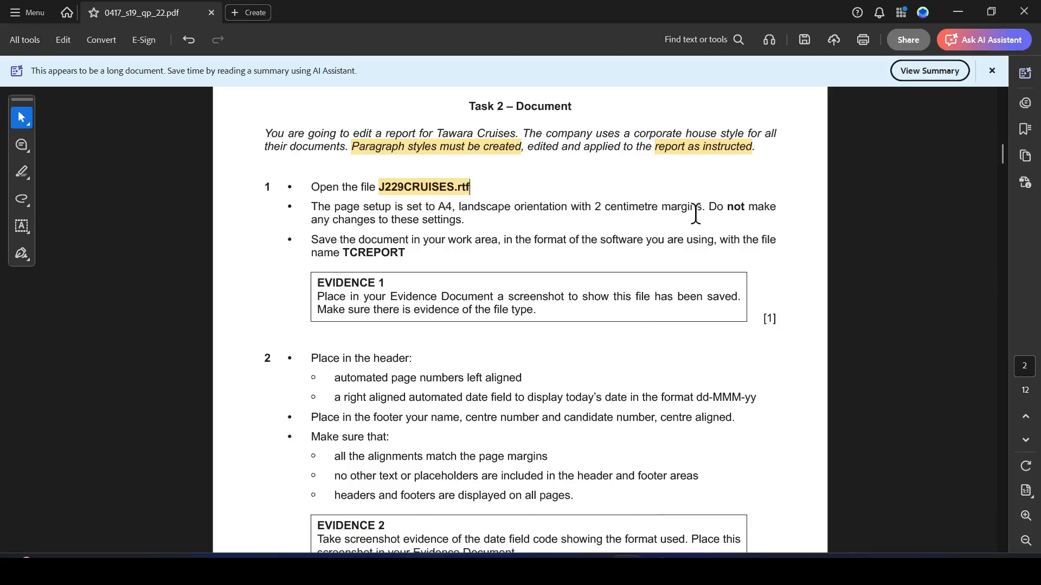
# - Highlight "Do not make" in the question paper's page setup instruction
pyautogui.moveTo(710, 208); pyautogui.dragTo(776, 208)
pyautogui.click(800, 233)
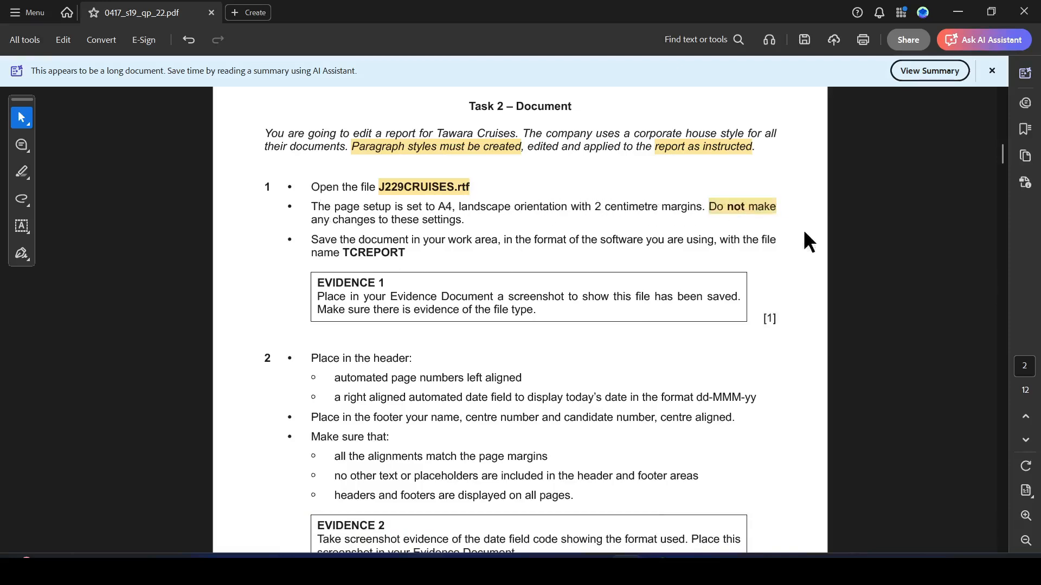
# - Highlight the file name TCREPORT and the word "software" in the instruction for saving the document
pyautogui.scroll(-1, 422, 251)
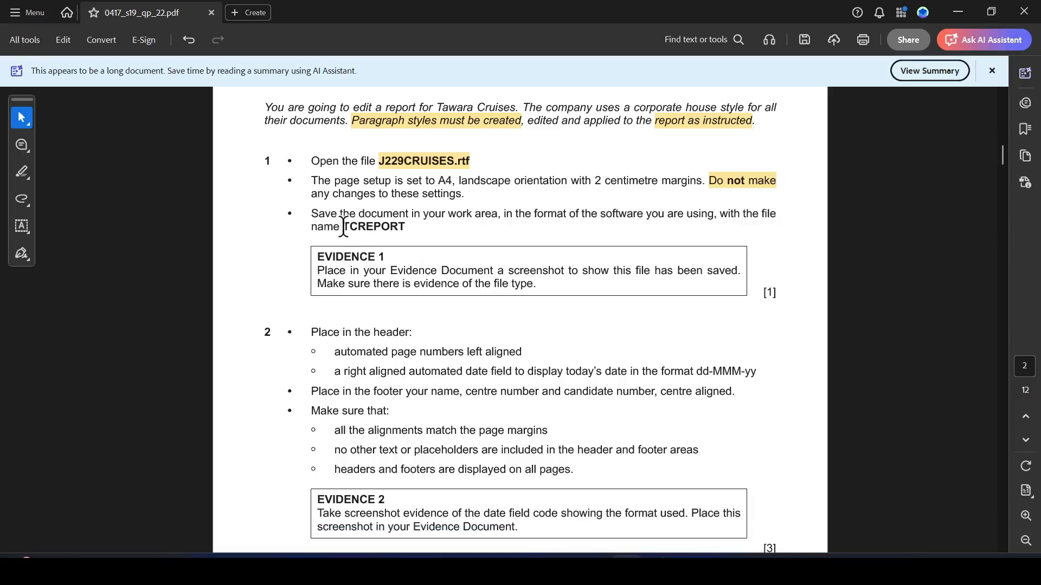
pyautogui.moveTo(344, 228); pyautogui.dragTo(406, 229)
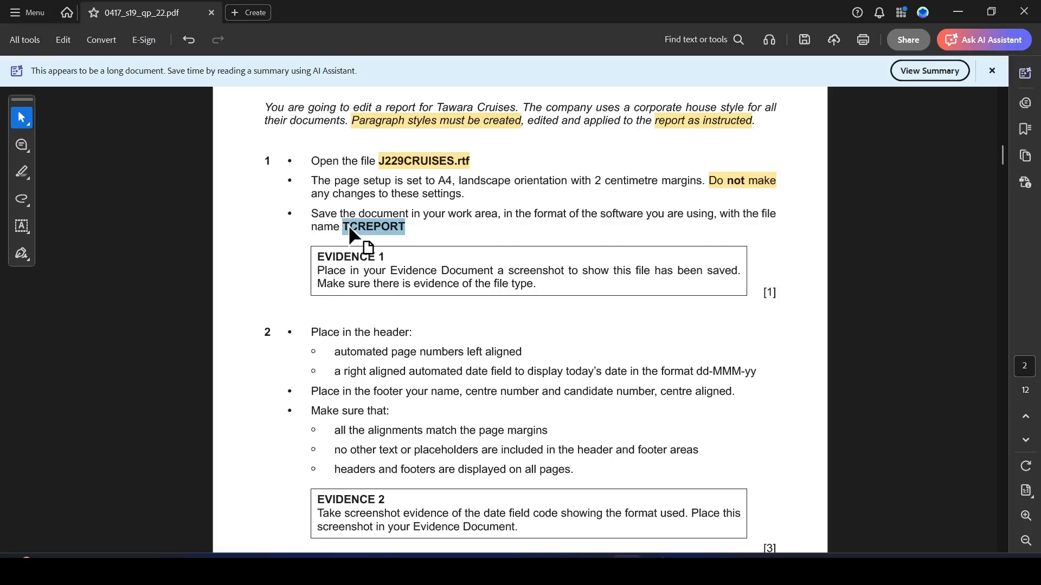
pyautogui.rightClick(382, 233)
pyautogui.click(450, 244)
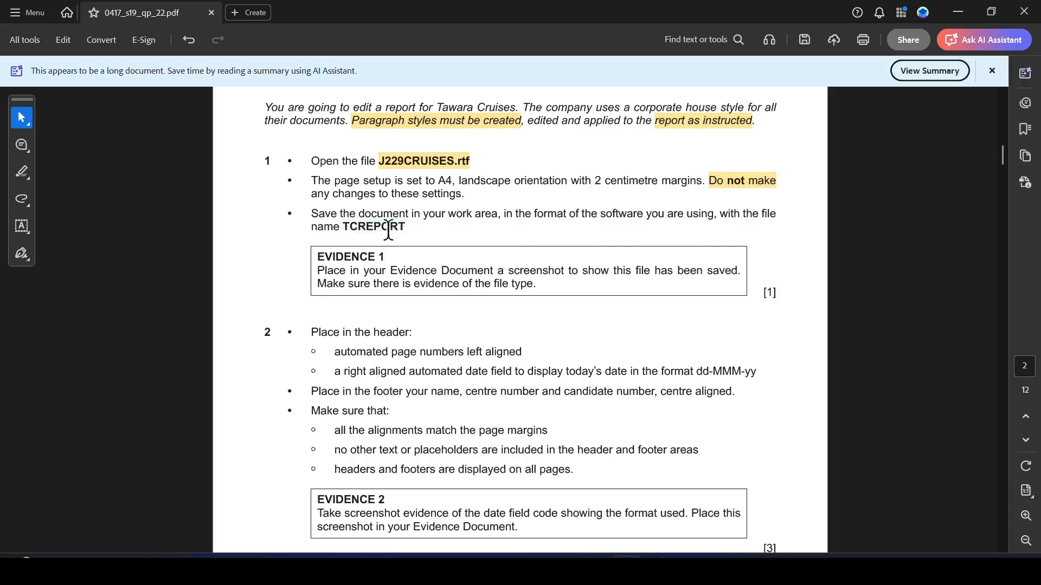
pyautogui.moveTo(350, 226); pyautogui.dragTo(424, 230)
pyautogui.click(420, 230)
pyautogui.moveTo(347, 229); pyautogui.dragTo(414, 230)
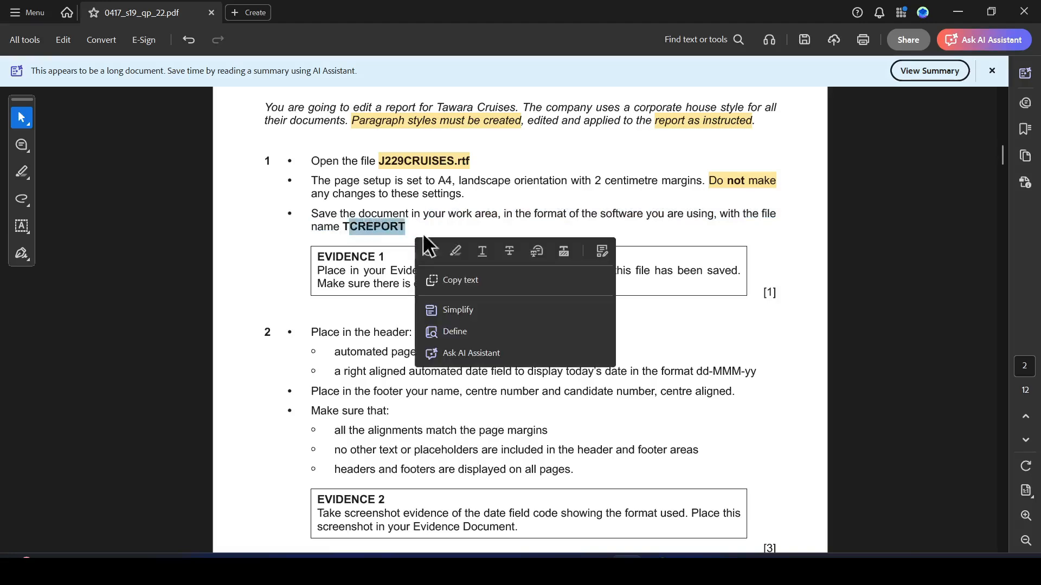
pyautogui.click(449, 245)
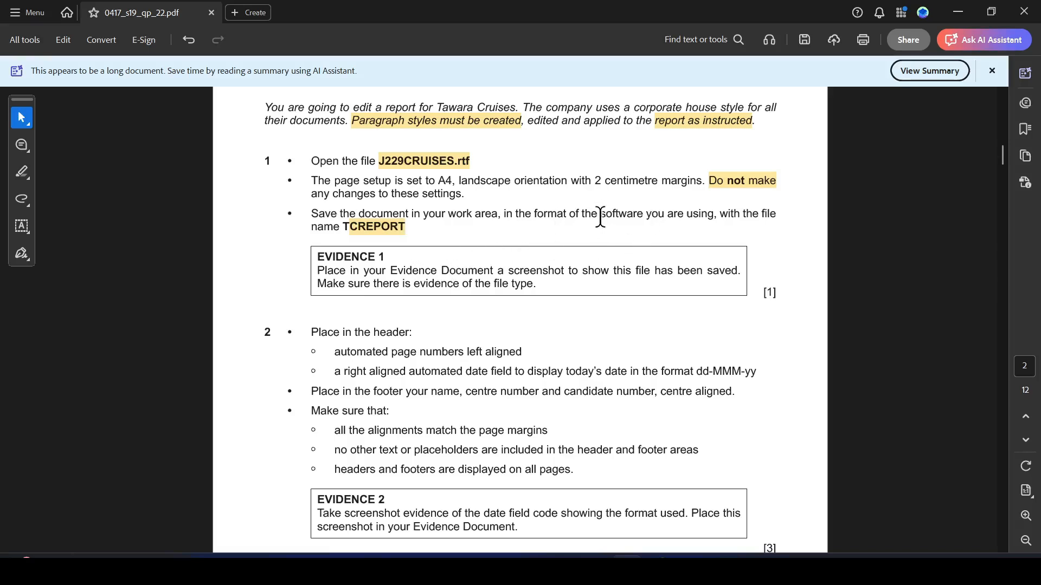
pyautogui.moveTo(600, 215); pyautogui.dragTo(640, 213)
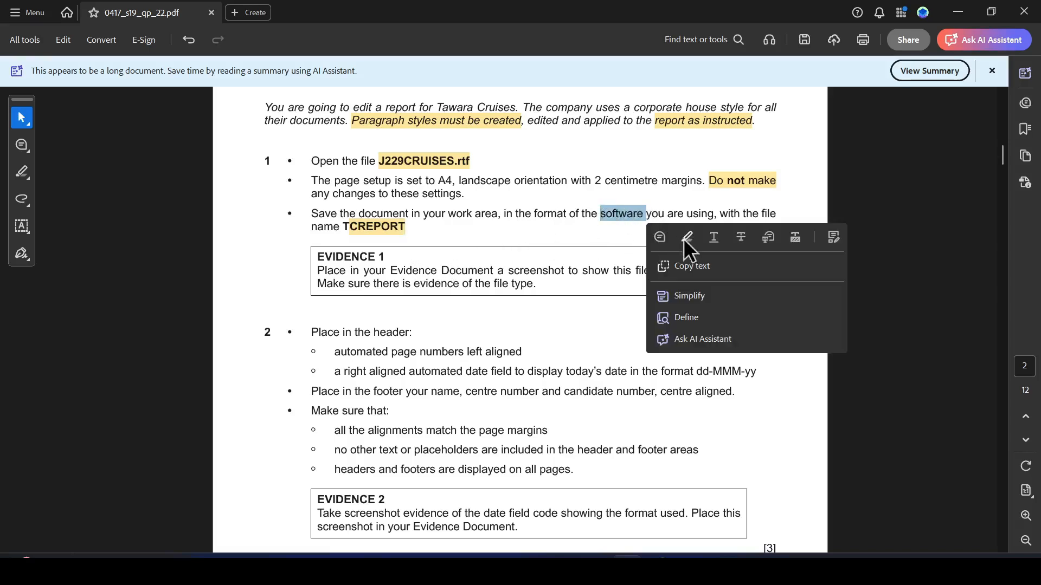
pyautogui.click(686, 237)
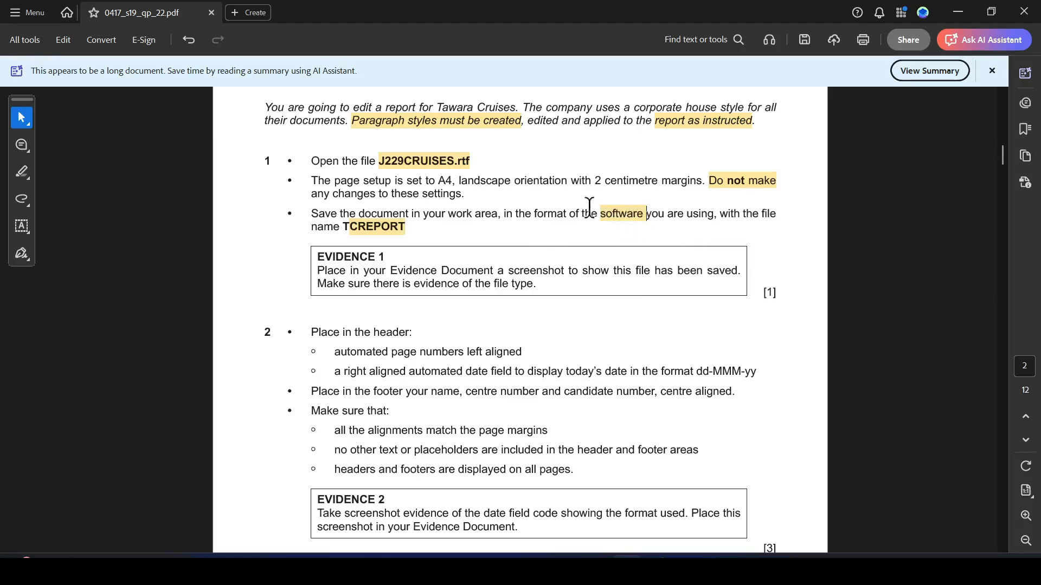
# - Switch to Word and save the cruises report as TCREPORT in Word Document (*.docx) format in the June 2019 source files folder
pyautogui.hotkey('alt', 'Tab')
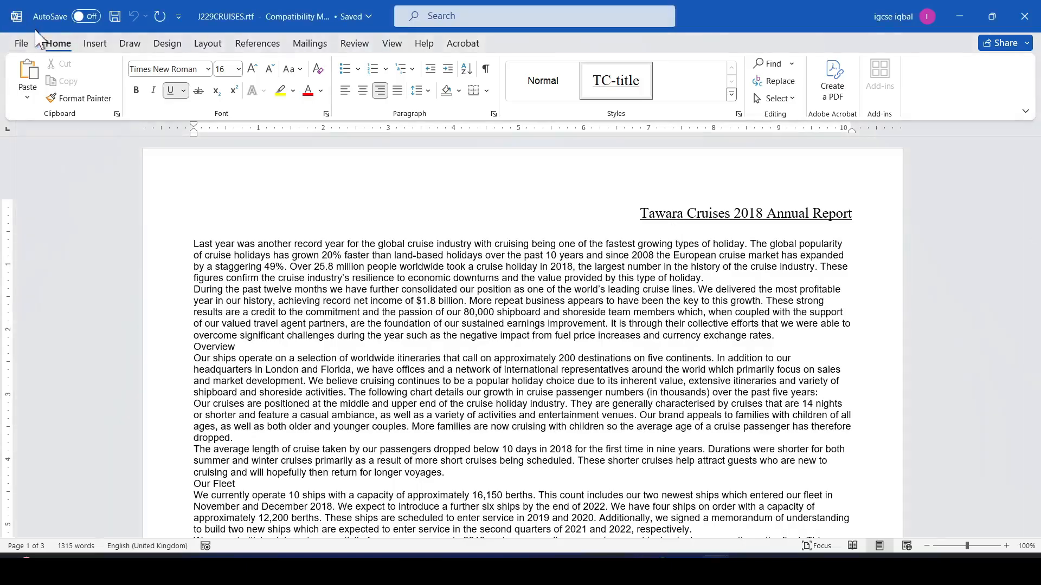
pyautogui.click(21, 44)
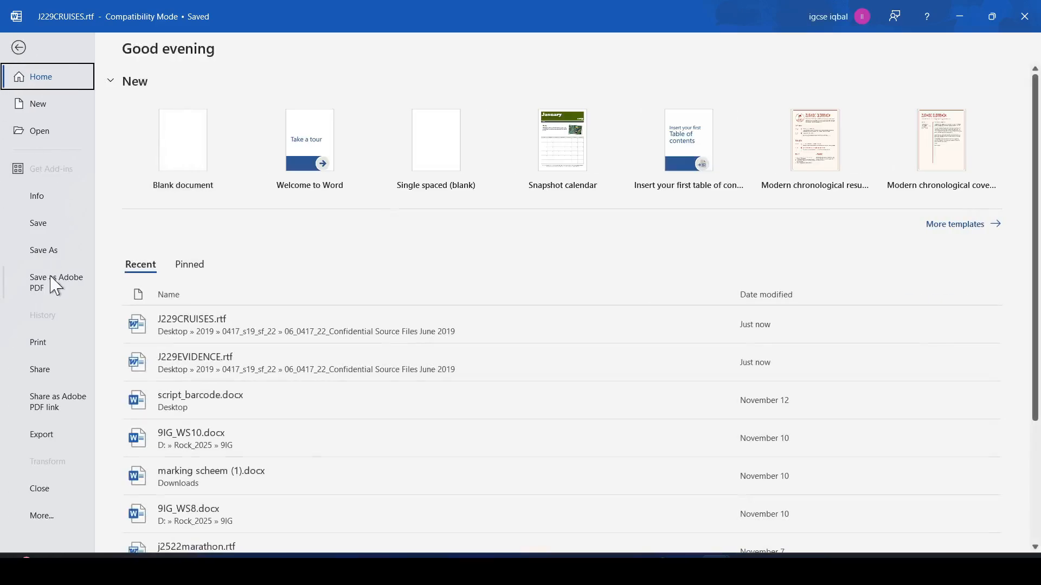
pyautogui.click(48, 252)
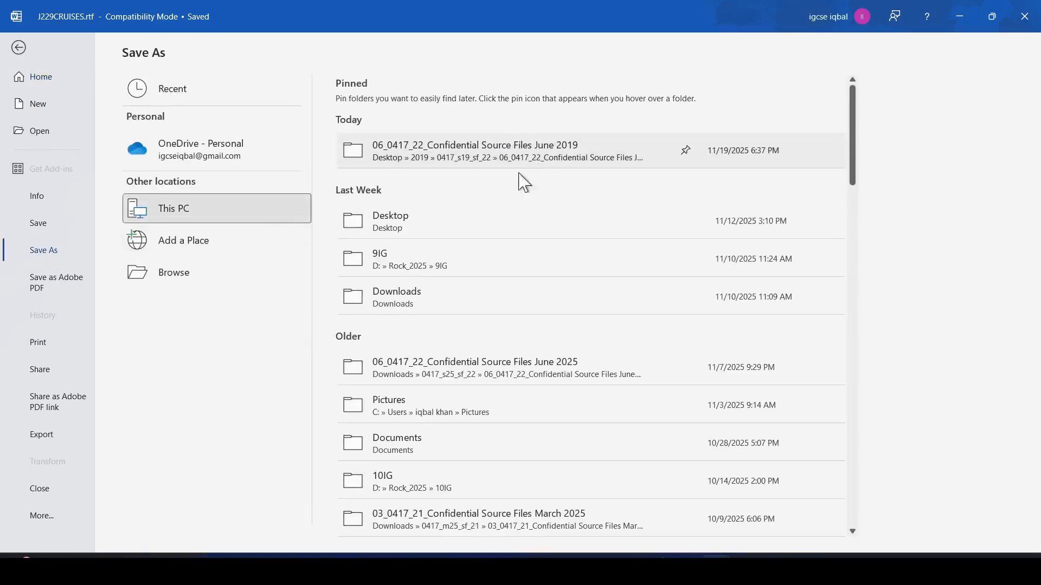
pyautogui.click(518, 162)
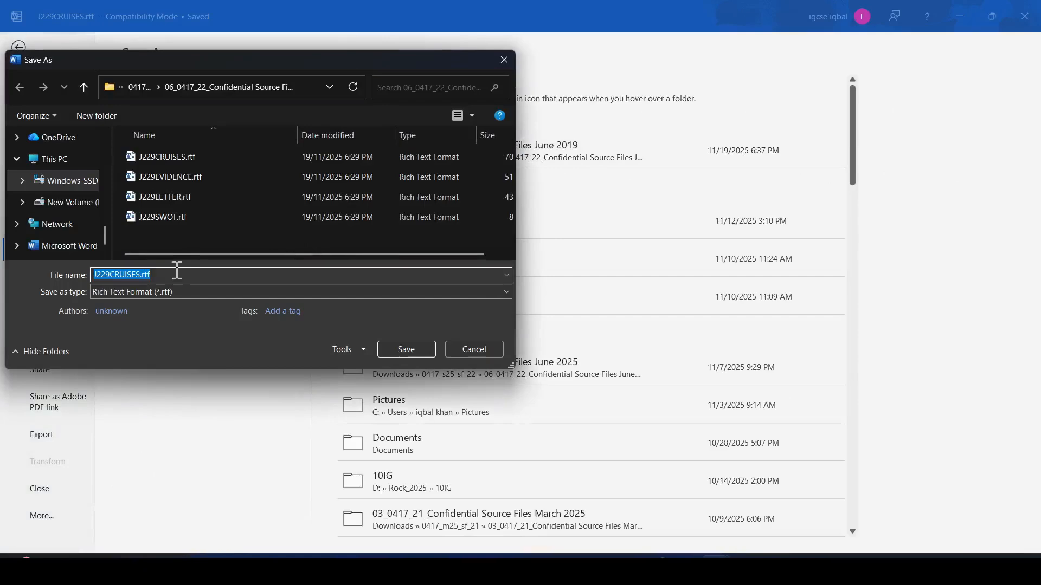
pyautogui.write('TCREPORT')
pyautogui.click(191, 292)
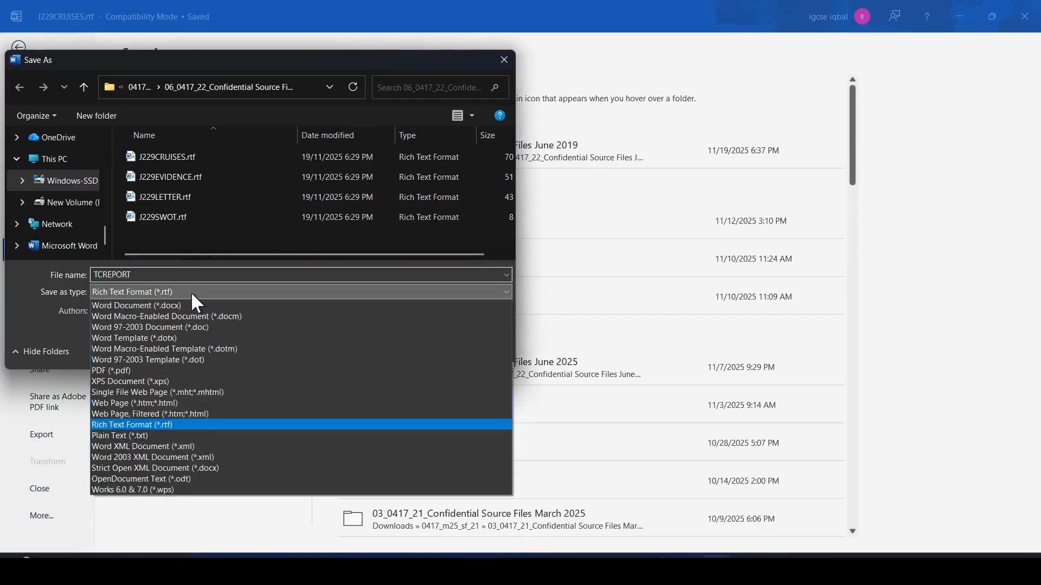
pyautogui.click(126, 305)
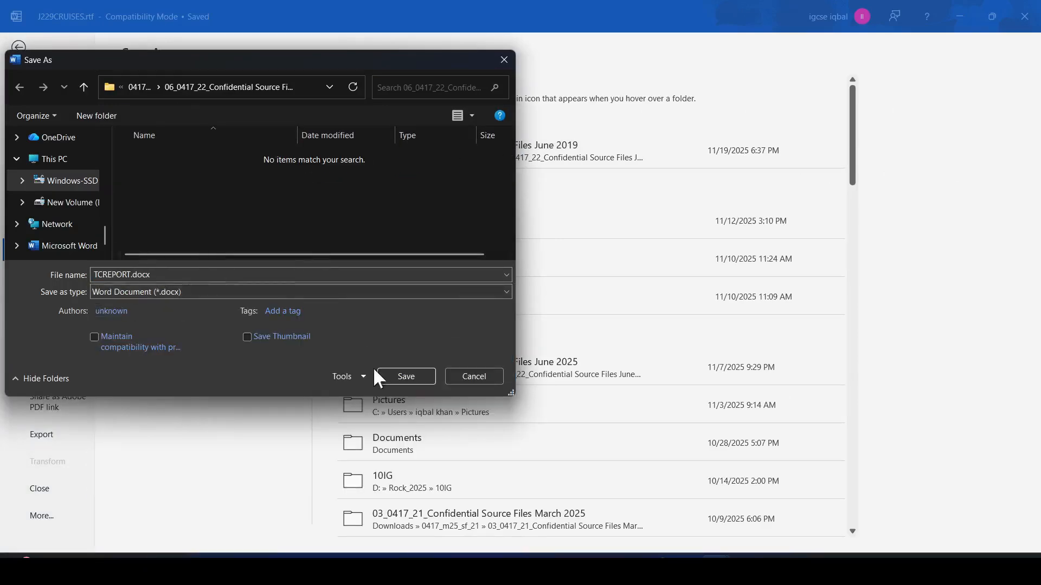
pyautogui.click(405, 377)
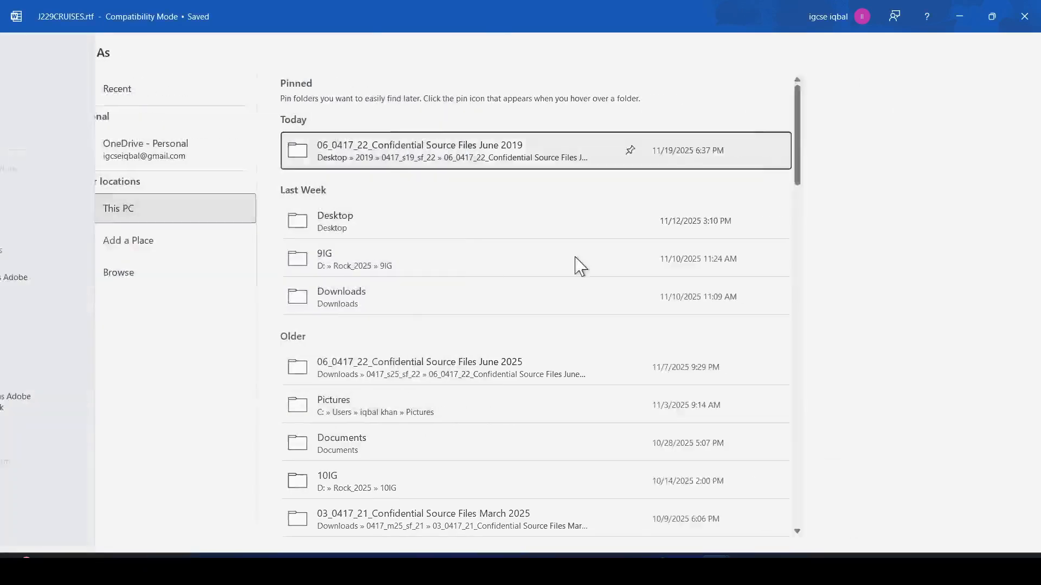
# - Reopen the Save As dialog for TCREPORT.docx in the source files folder, capture a screenshot of it, and save the document again
pyautogui.hotkey('alt', 'Tab')
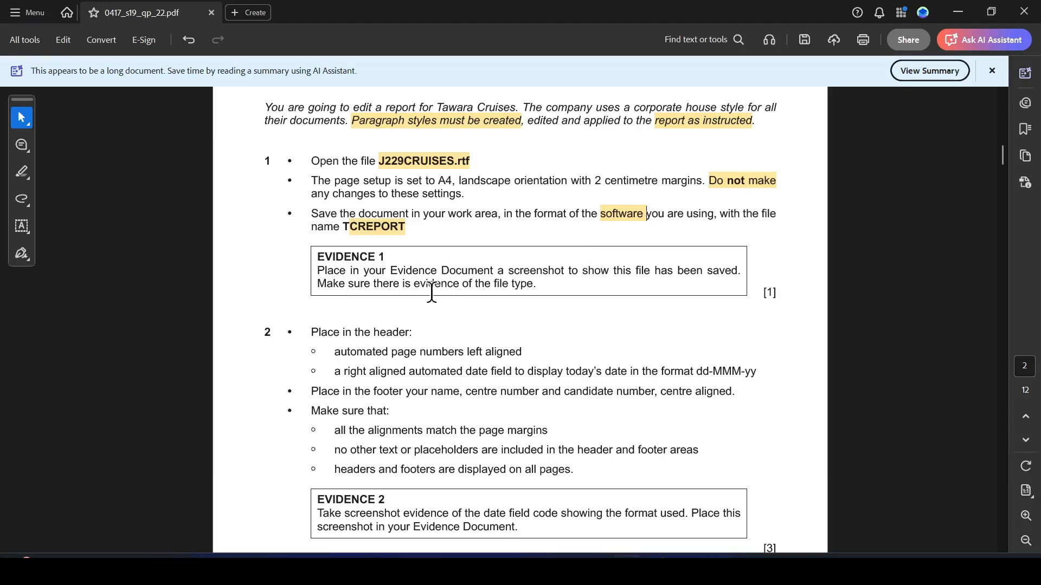
pyautogui.hotkey('alt', 'Tab')
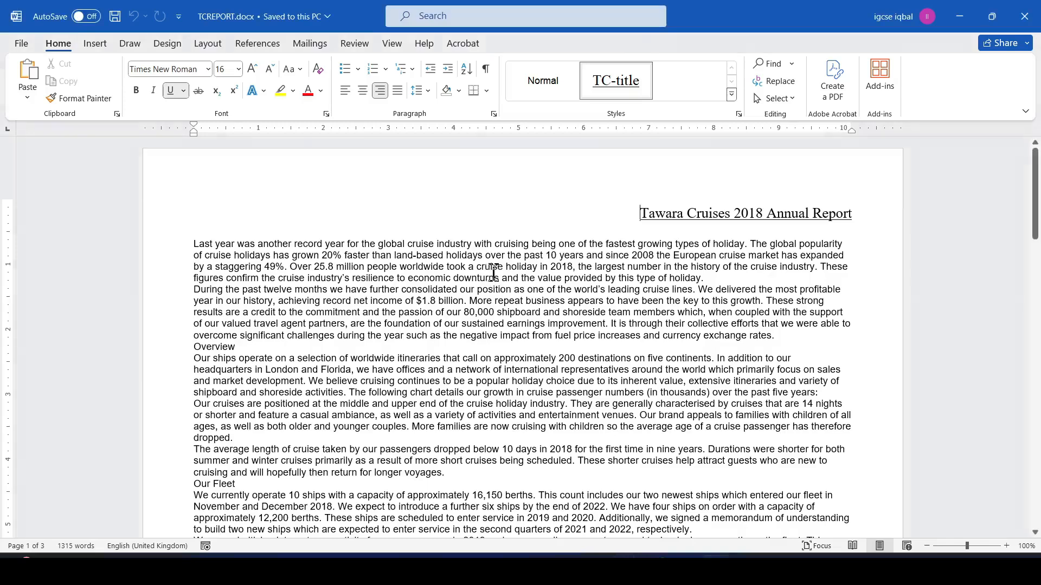
pyautogui.click(21, 45)
pyautogui.click(62, 252)
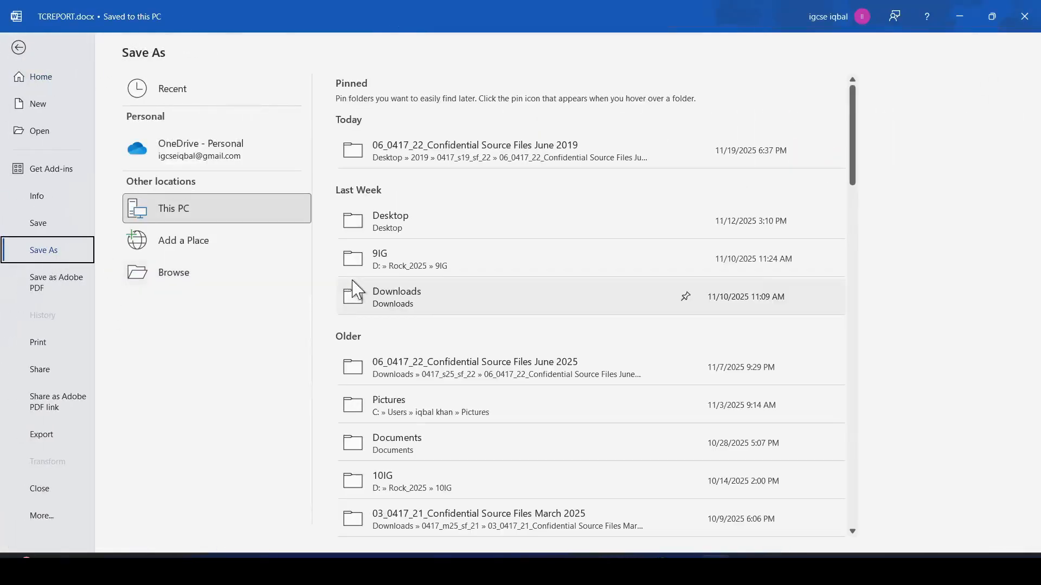
pyautogui.click(409, 151)
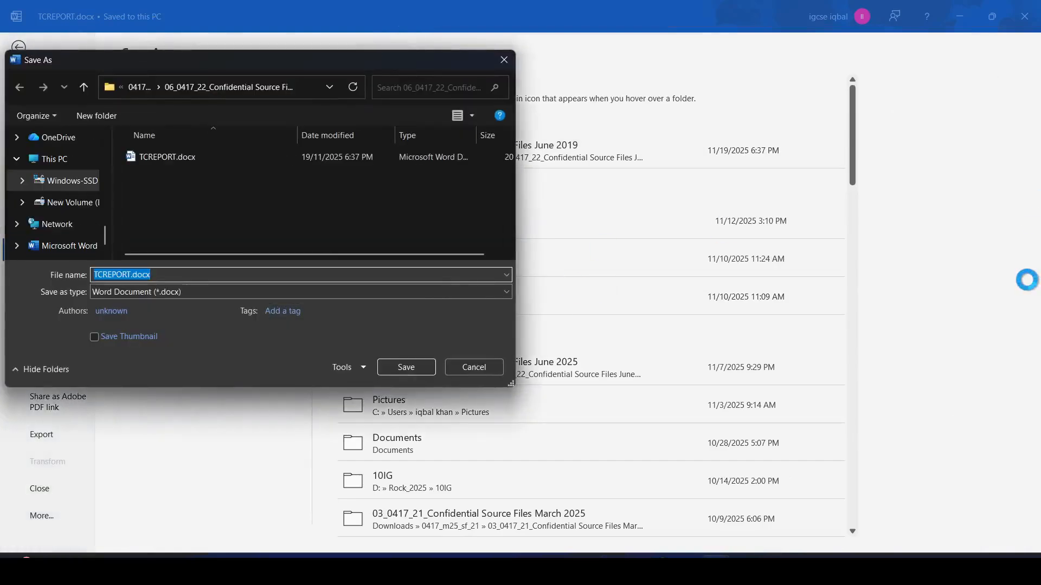
pyautogui.press('super+shift+s')
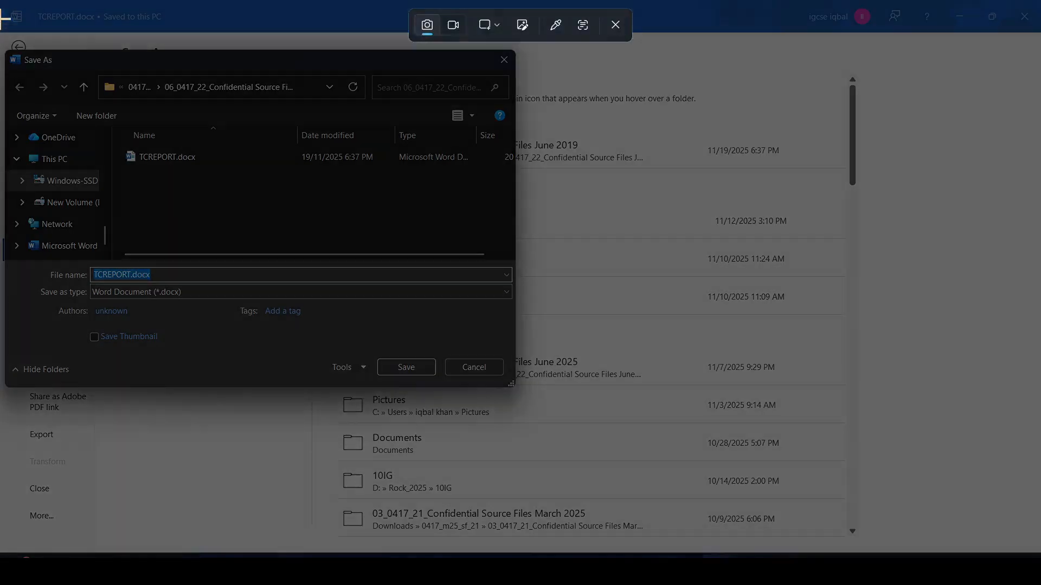
pyautogui.moveTo(1, 15); pyautogui.dragTo(518, 389)
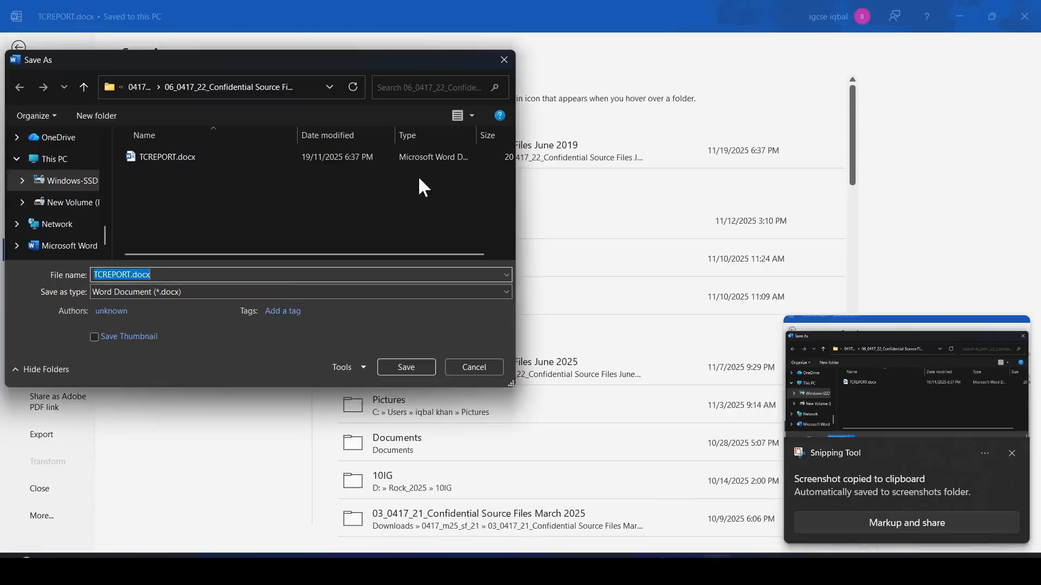
pyautogui.click(406, 368)
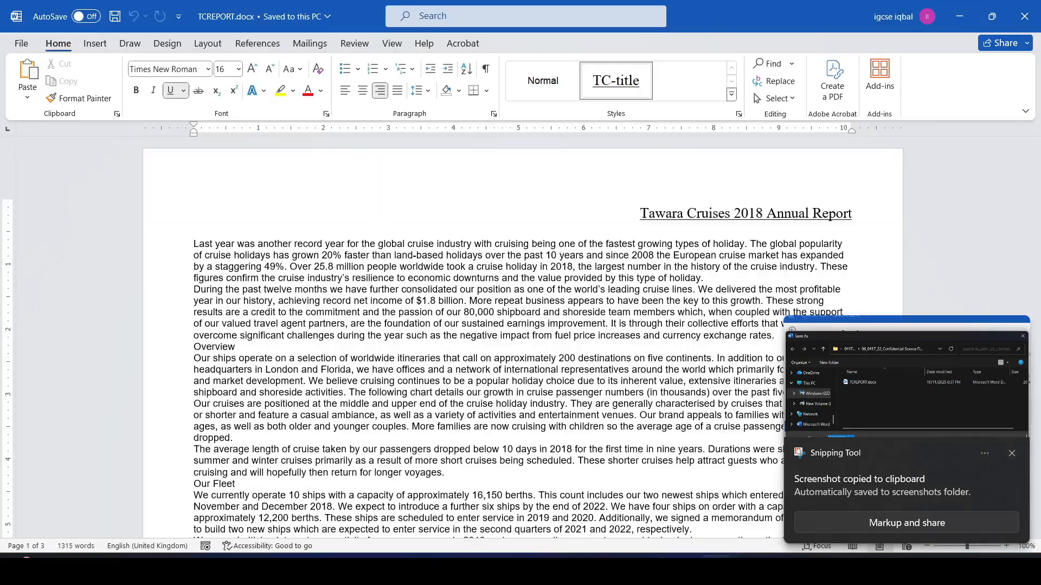
# - Paste the screenshot under EVIDENCE 1 in J229EVIDENCE.rtf and shrink it to about two thirds of its width
pyautogui.moveTo(713, 569)
pyautogui.click(644, 502)
pyautogui.click(366, 228)
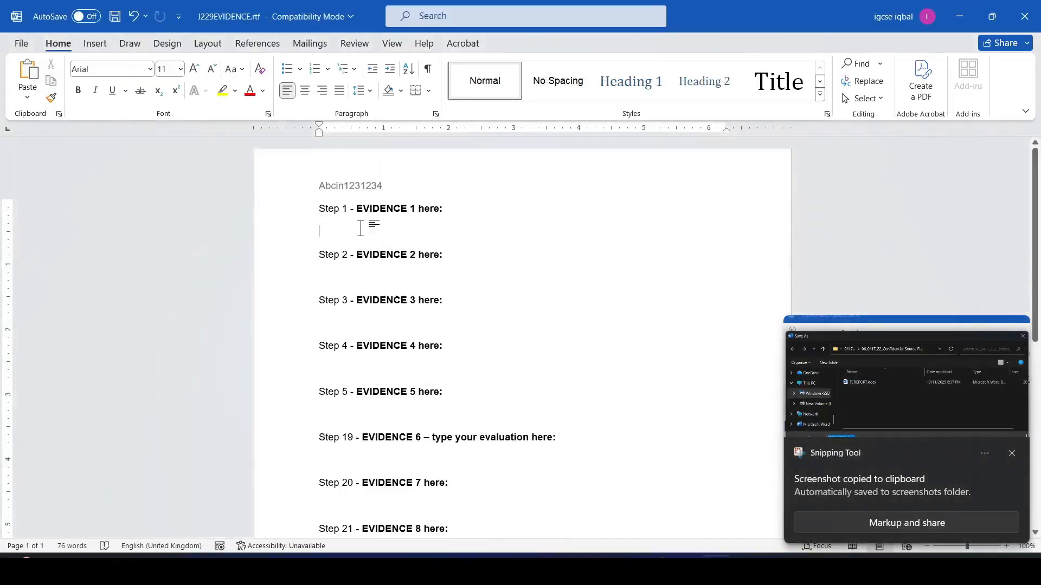
pyautogui.hotkey('ctrl', 'v')
pyautogui.click(586, 379)
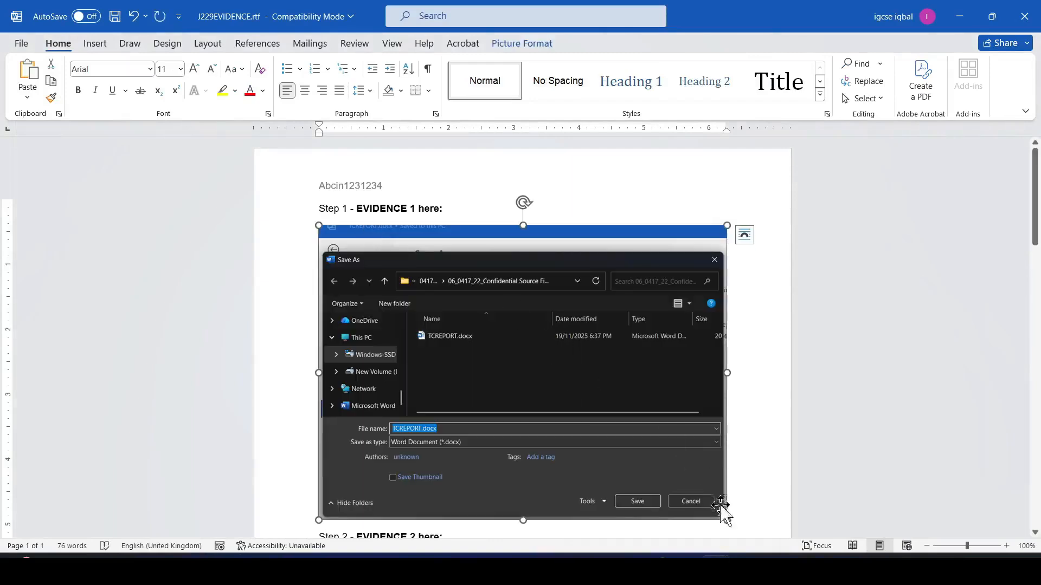
pyautogui.moveTo(727, 519); pyautogui.dragTo(590, 421)
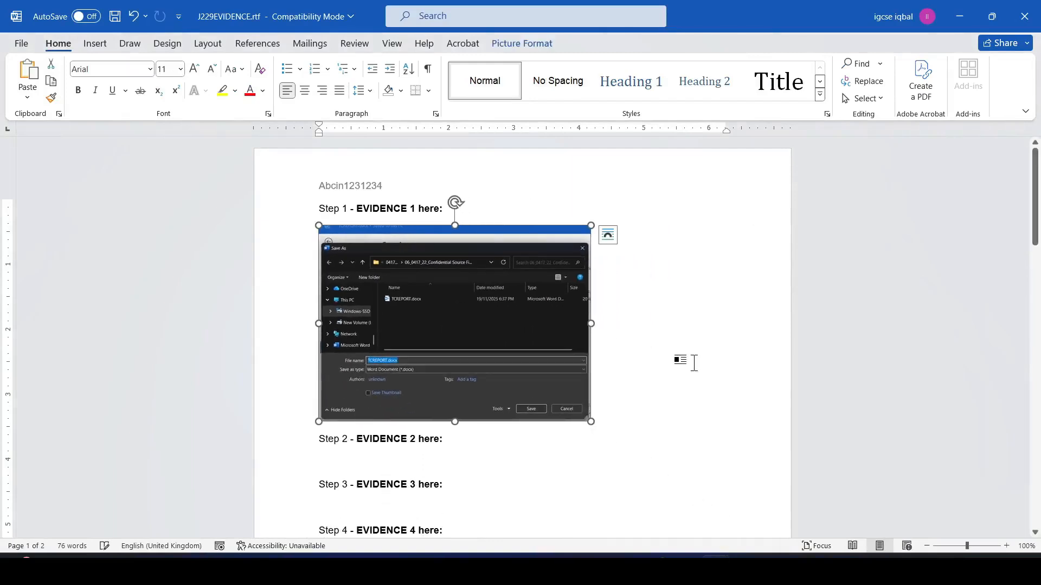
pyautogui.click(695, 356)
# - Switch to the question paper in Acrobat and highlight "left aligned", "automated date field" and "dd-MMM-yy" in step 2's header instructions
pyautogui.click(628, 569)
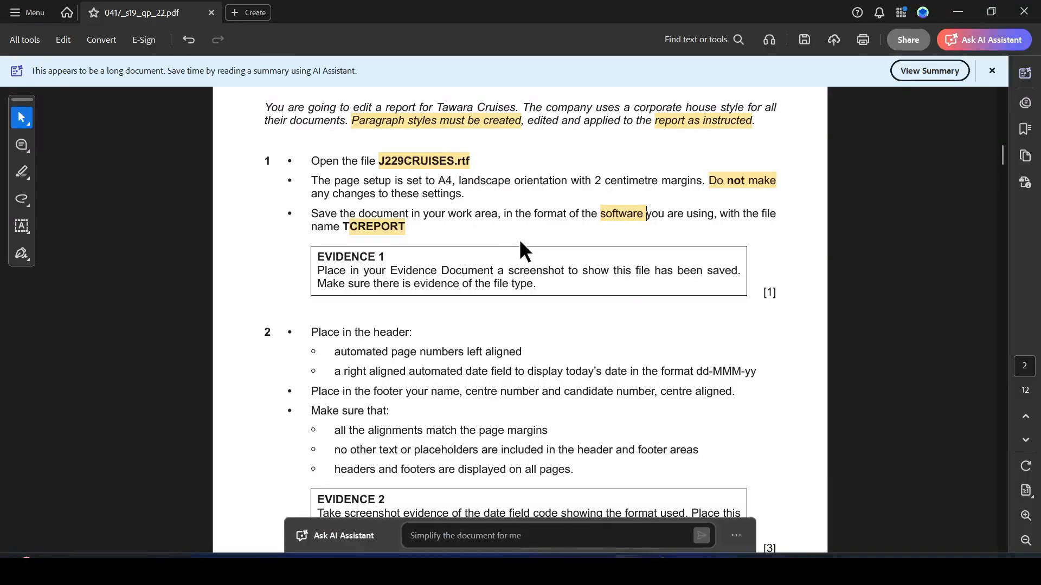
pyautogui.scroll(-3, 357, 296)
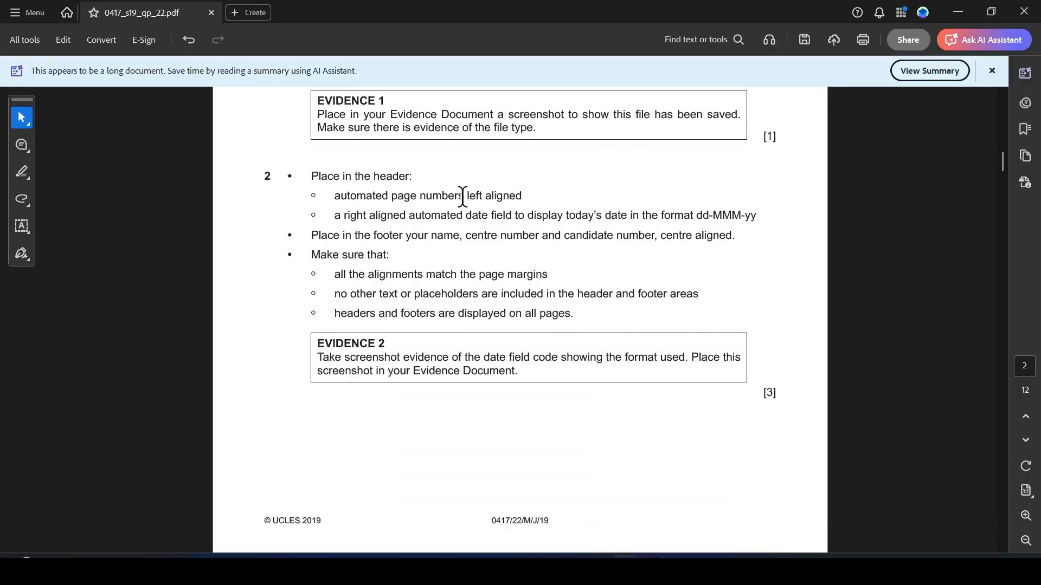
pyautogui.moveTo(468, 196); pyautogui.dragTo(522, 195)
pyautogui.click(566, 220)
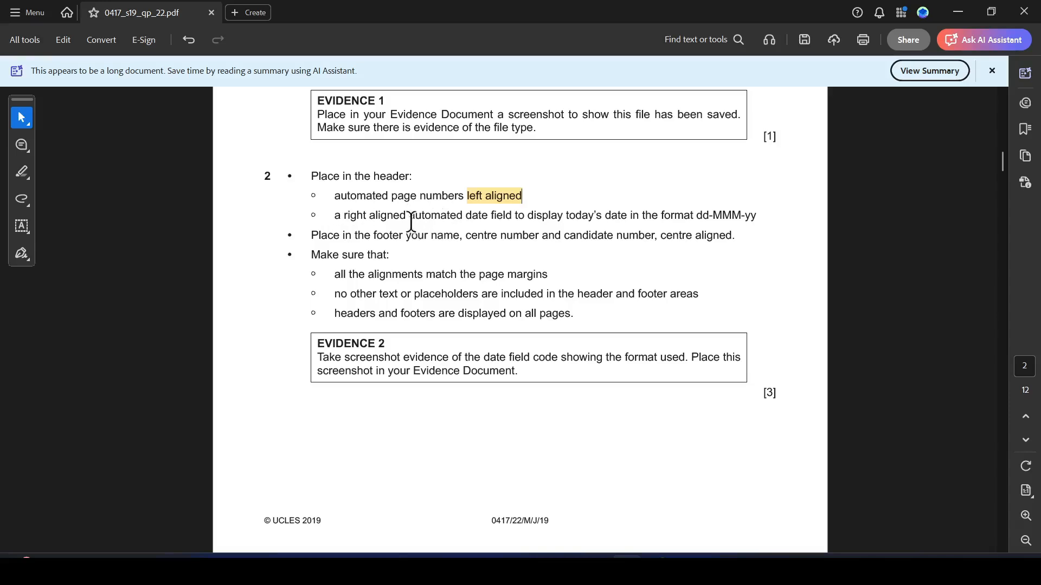
pyautogui.moveTo(408, 216); pyautogui.dragTo(510, 217)
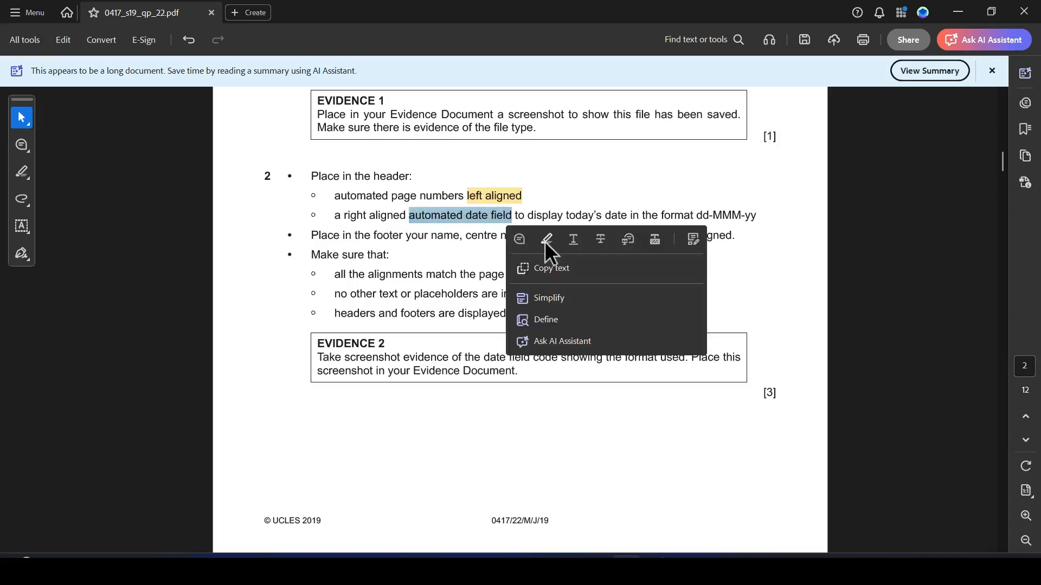
pyautogui.click(549, 241)
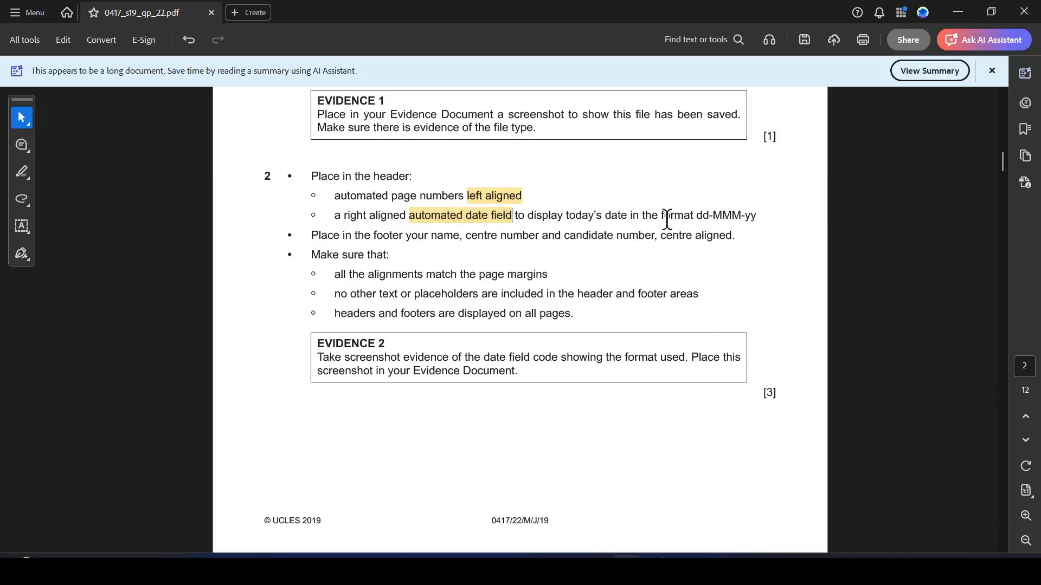
pyautogui.moveTo(693, 215); pyautogui.dragTo(757, 215)
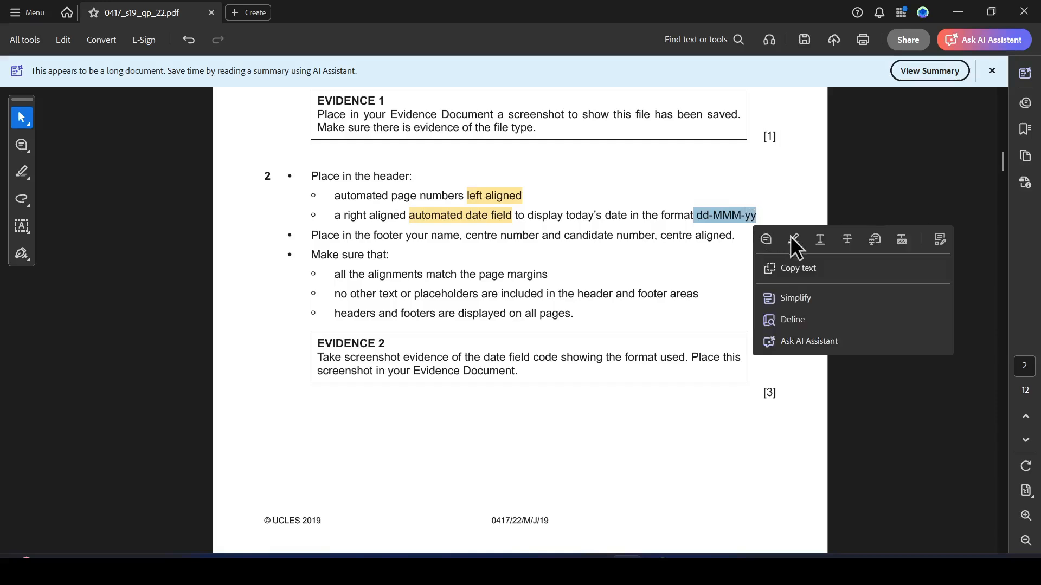
pyautogui.click(791, 239)
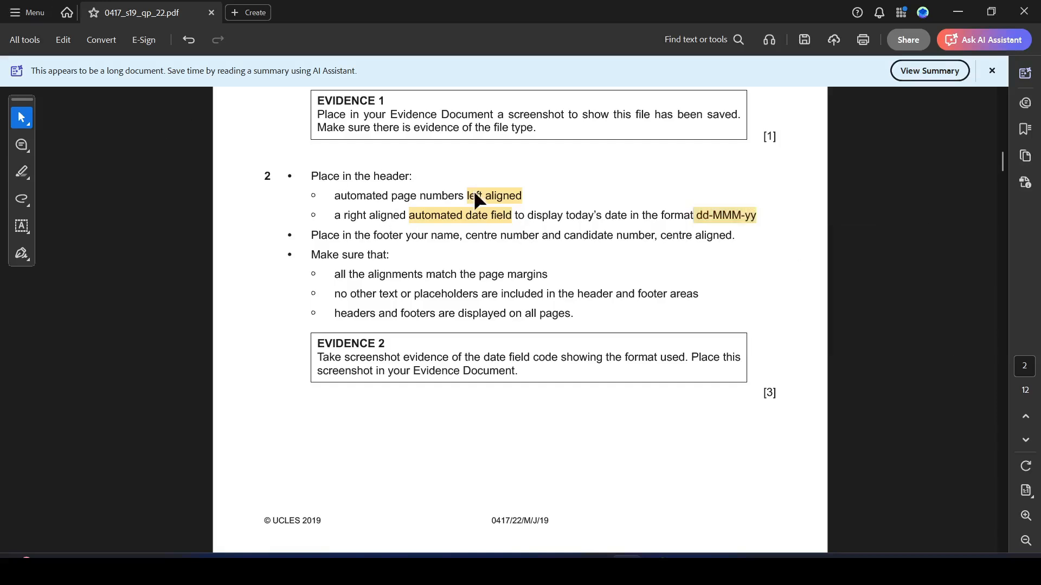
# - Switch to TCREPORT.docx in Word and insert the built-in Blank header
pyautogui.hotkey('alt', 'Tab')
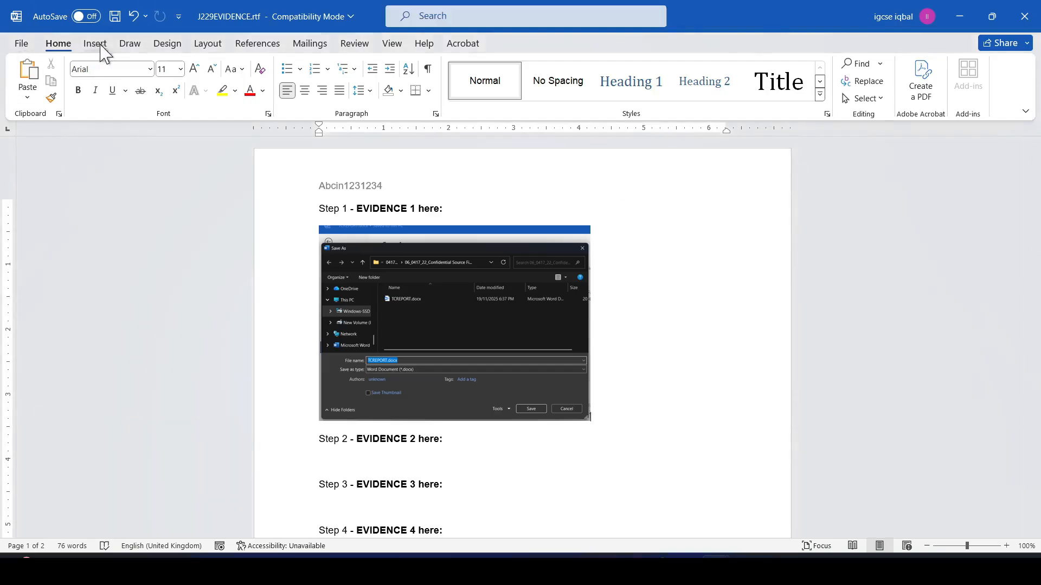
pyautogui.moveTo(716, 570)
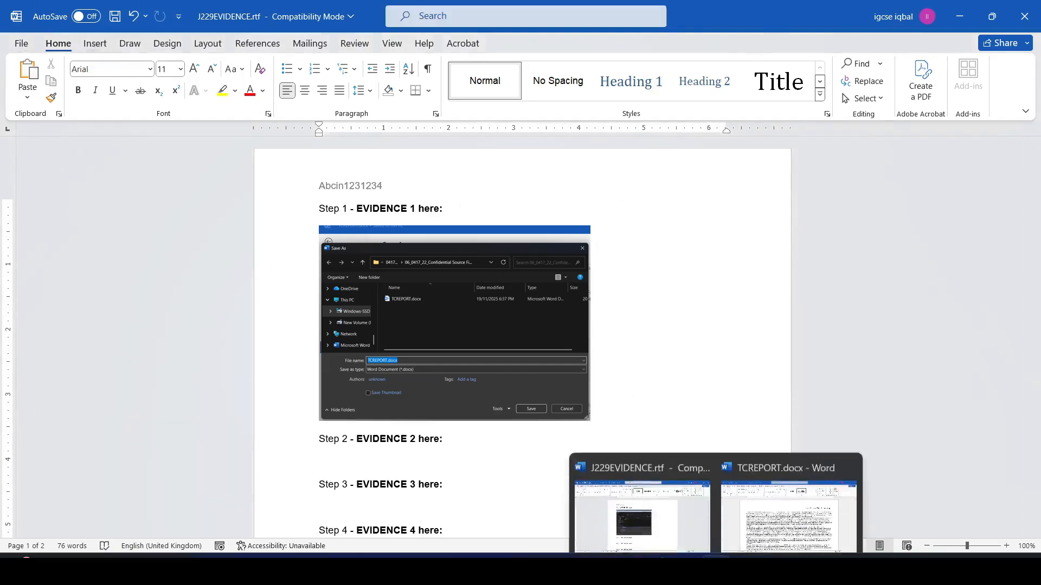
pyautogui.click(797, 501)
pyautogui.click(95, 43)
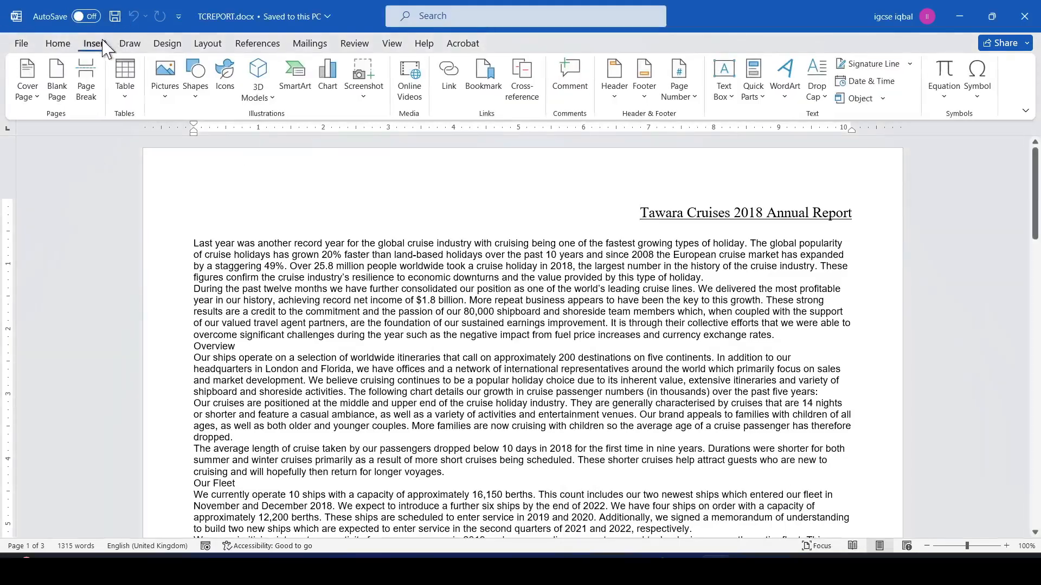
pyautogui.click(614, 81)
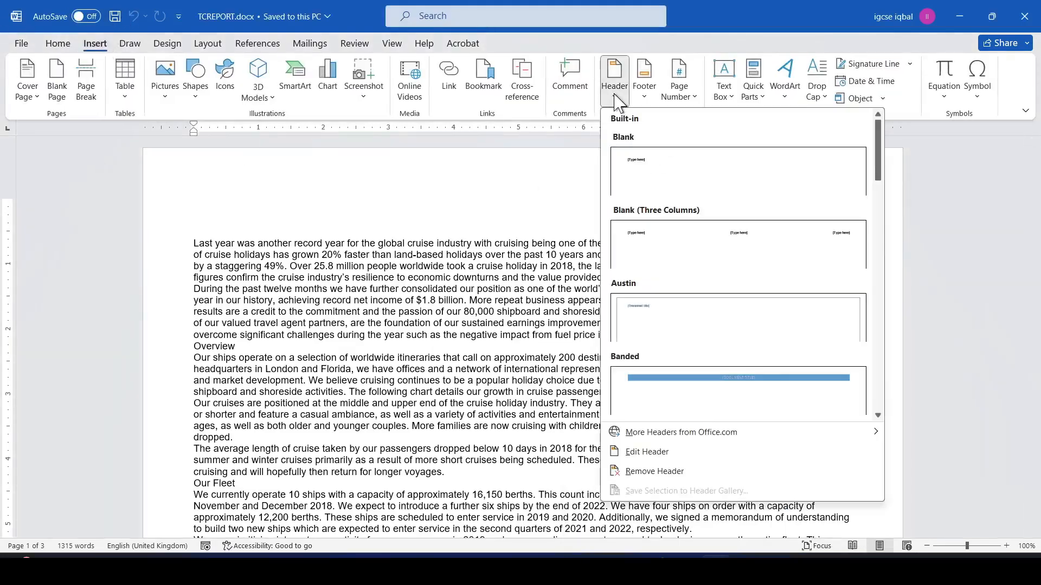
pyautogui.click(667, 174)
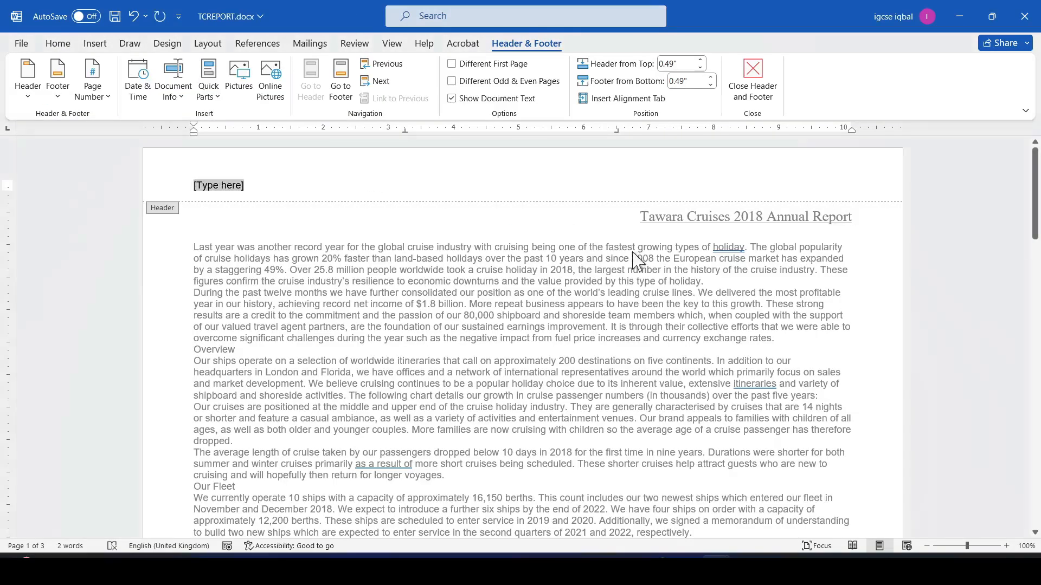
# - Check the header instructions in the question paper, insert a left-aligned Plain Number 1 page number in TCREPORT's header, and return to the paper
pyautogui.click(789, 522)
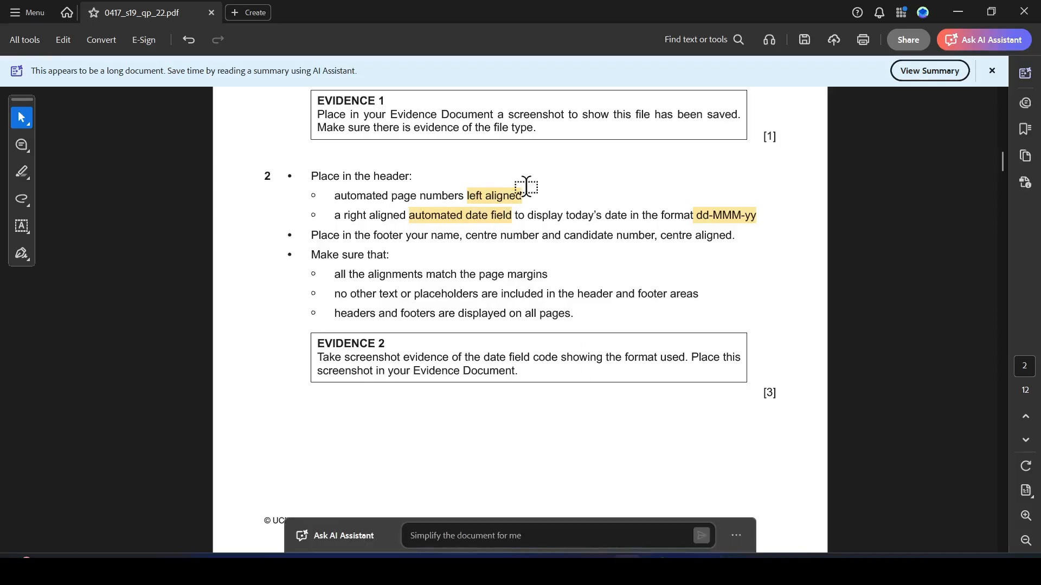
pyautogui.hotkey('alt', 'Tab')
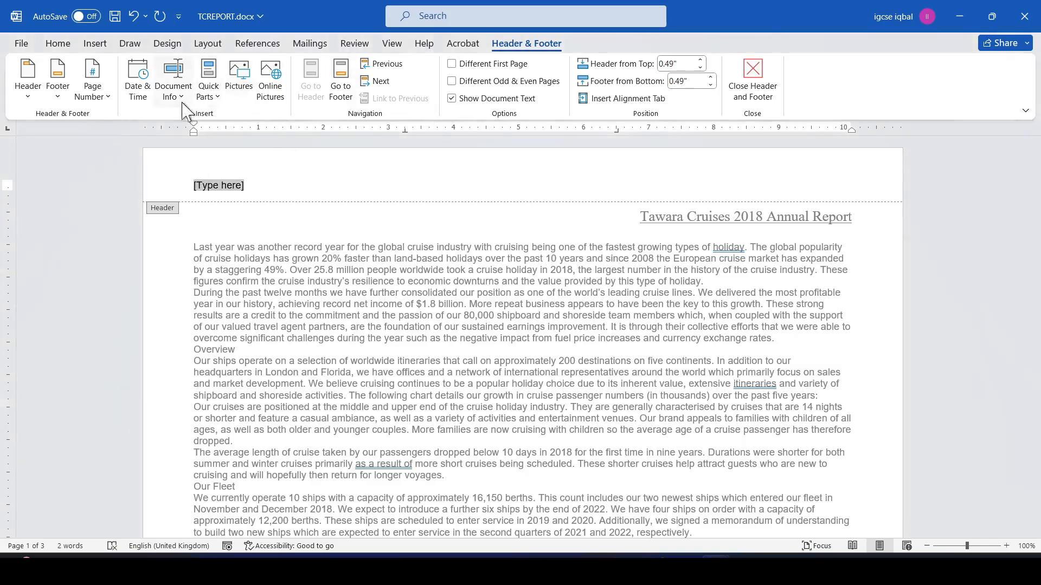
pyautogui.click(104, 98)
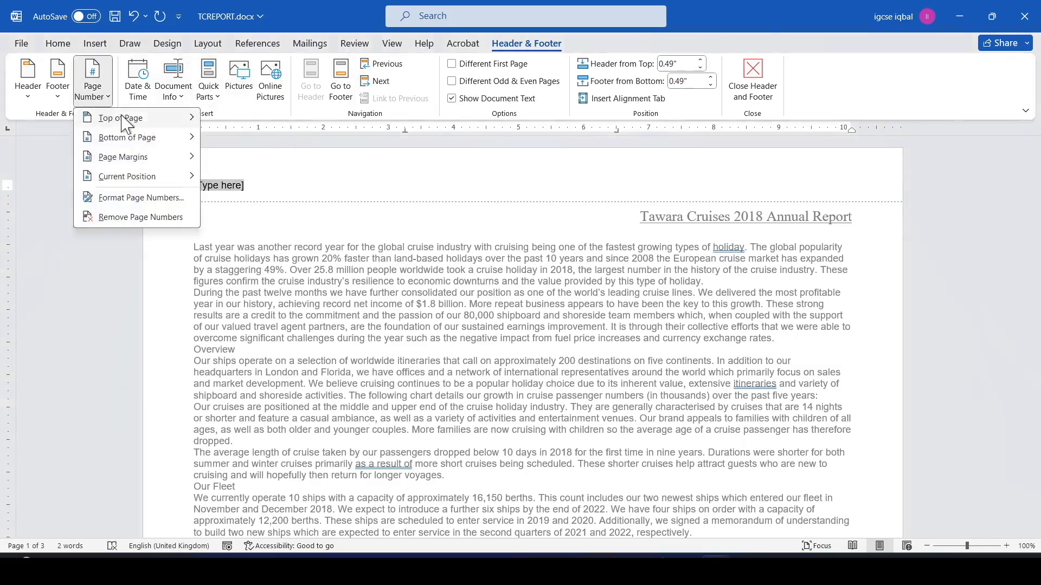
pyautogui.moveTo(155, 121)
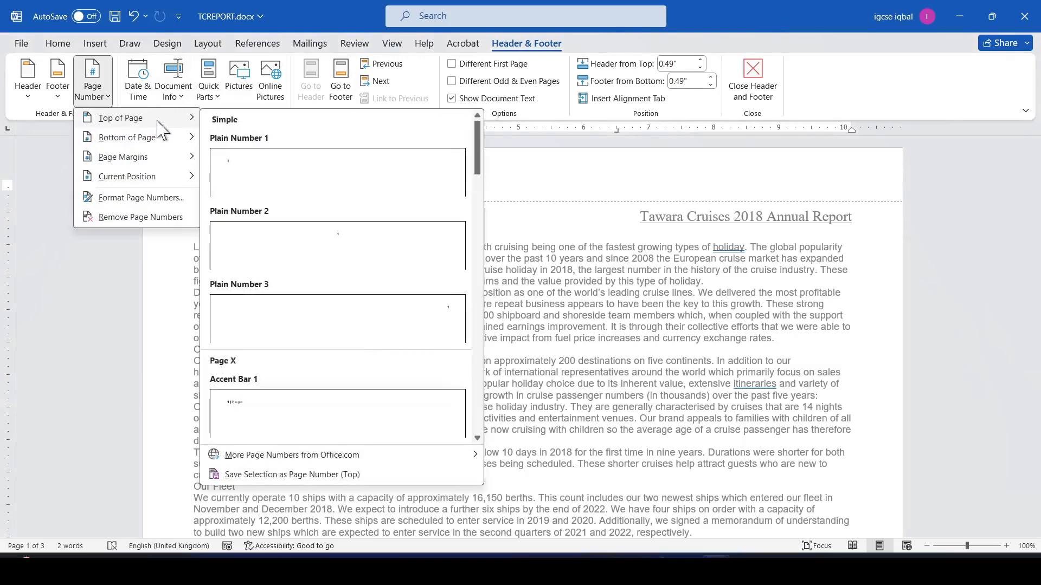
pyautogui.click(291, 172)
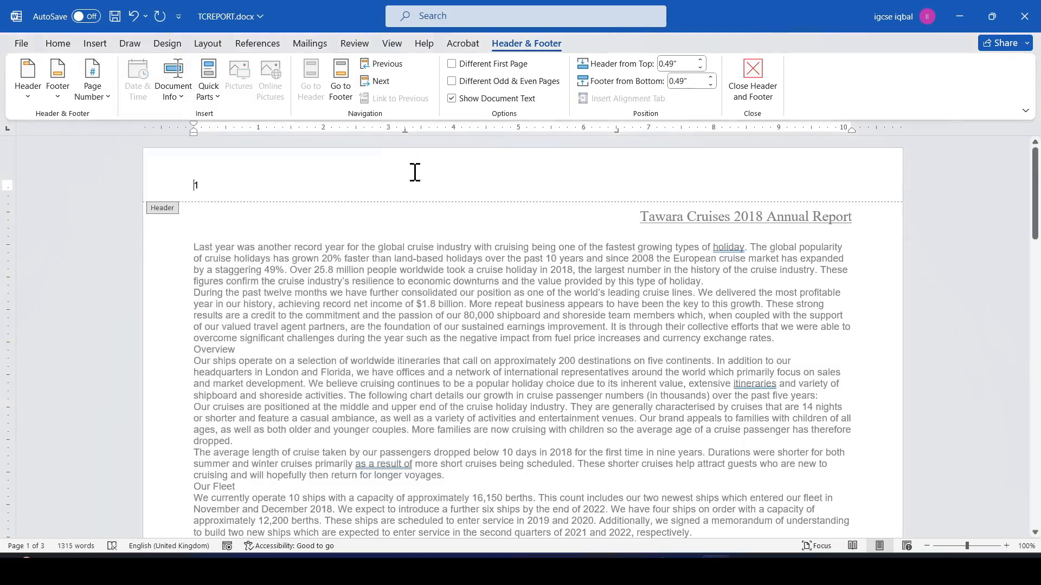
pyautogui.hotkey('alt', 'Tab')
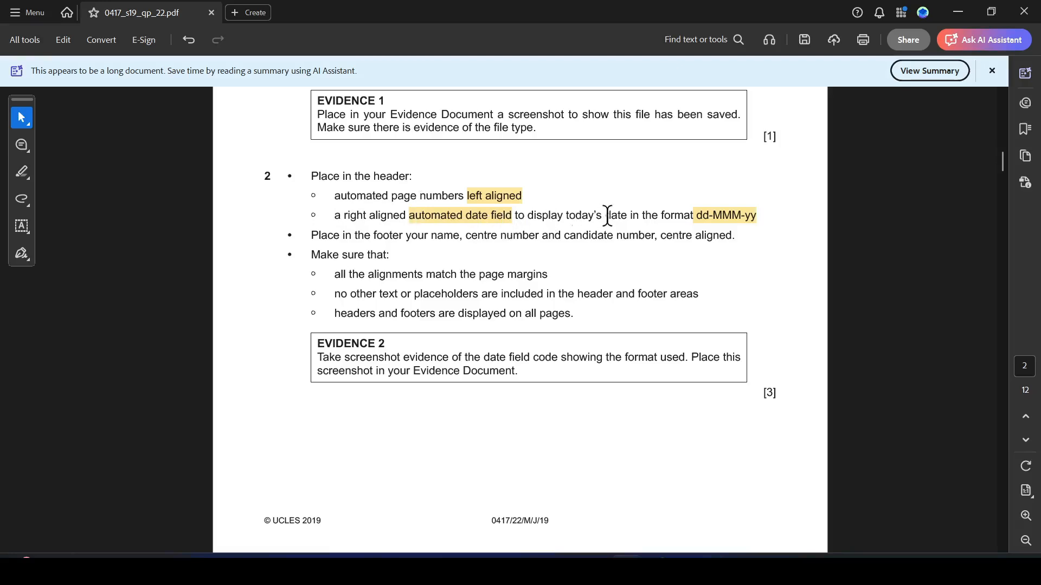
# - Highlight "today's date in the" in step 2's date instruction and switch to TCREPORT.docx in Word
pyautogui.moveTo(565, 215); pyautogui.dragTo(650, 216)
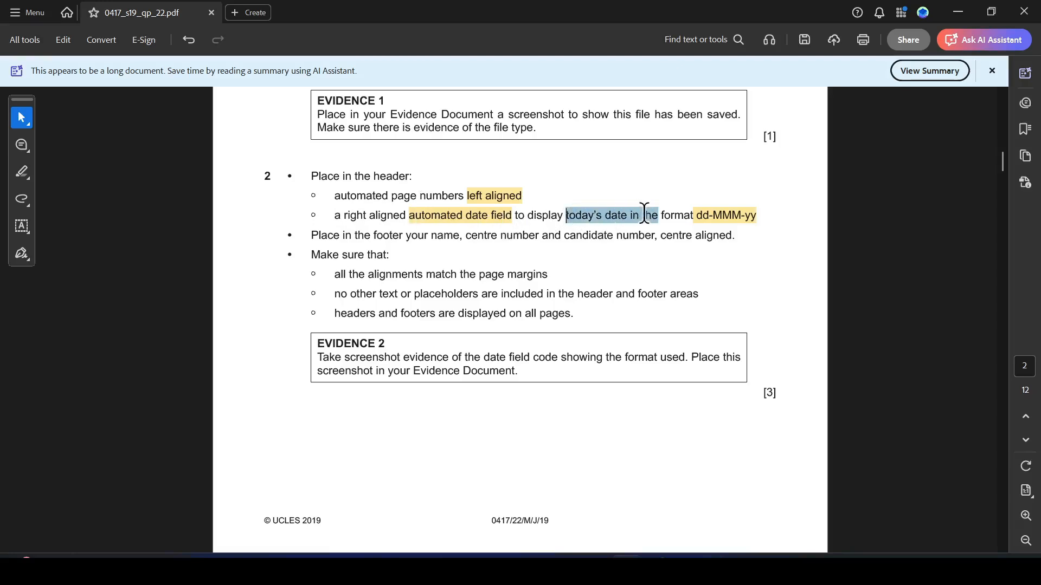
pyautogui.click(678, 240)
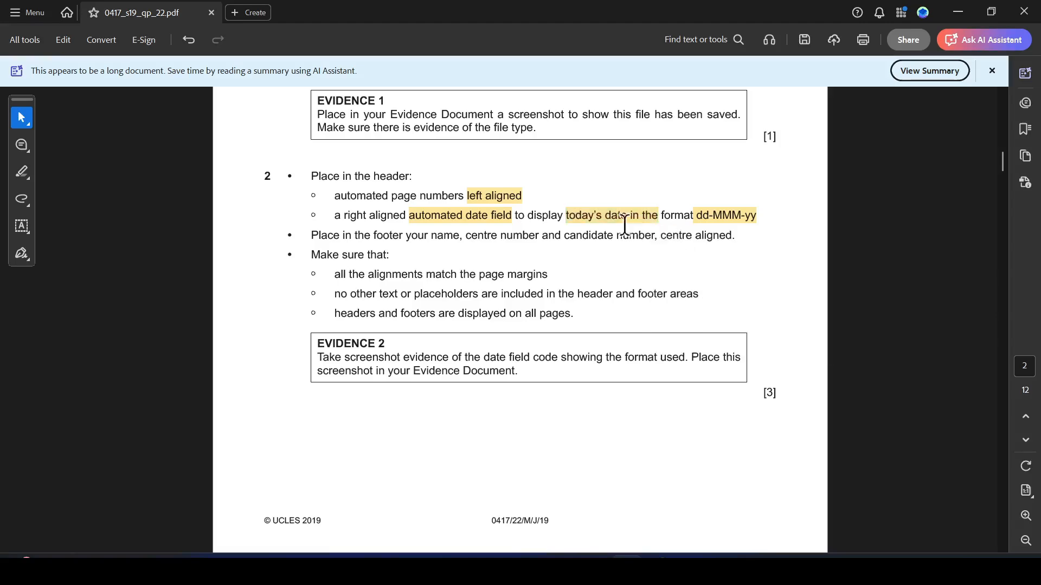
pyautogui.hotkey('alt', 'Tab')
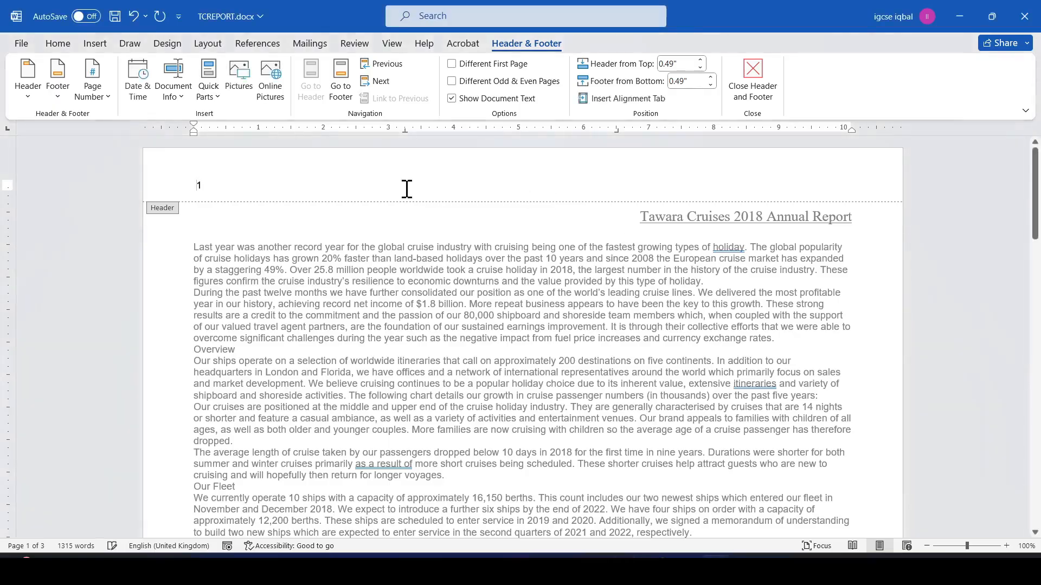
# - Add tab spacing after the page number in TCREPORT's header to move the insertion point toward the right margin
pyautogui.hotkey('ctrl', 'z')
pyautogui.click(223, 183)
pyautogui.press('Tab')
pyautogui.press('Tab')
pyautogui.press('Tab')
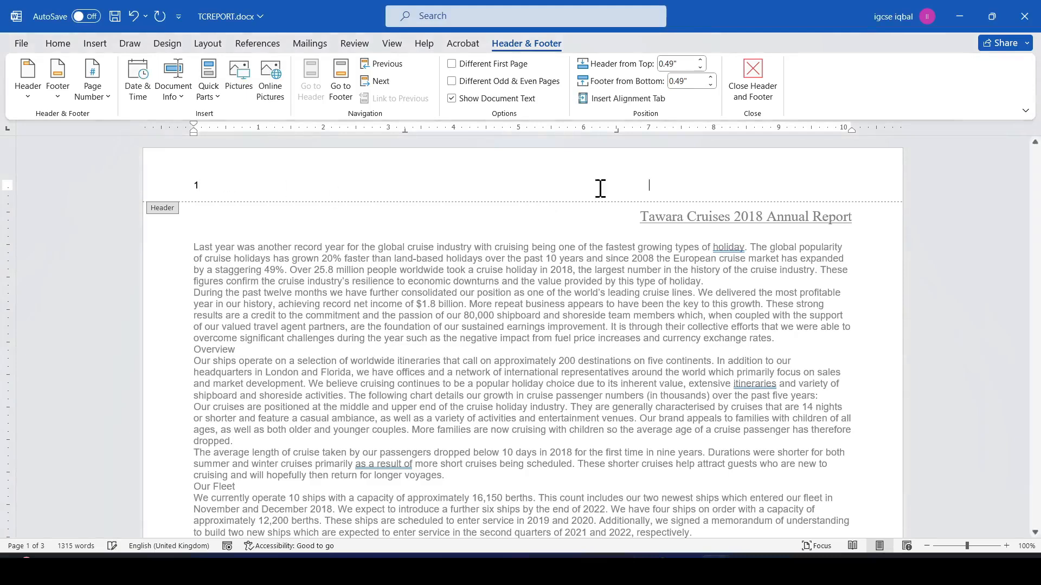
pyautogui.press('Tab')
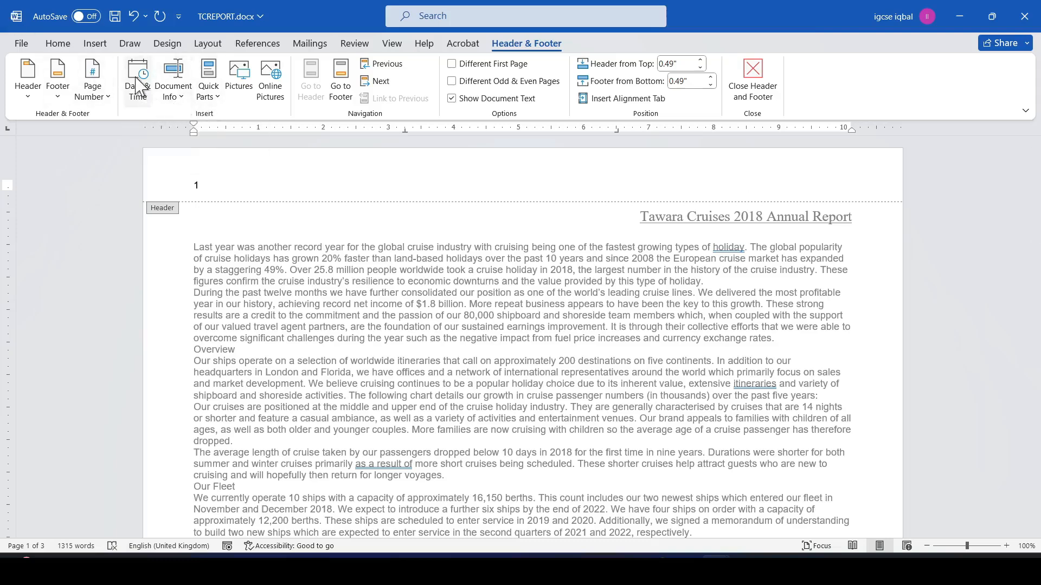
# - Insert an automated Date field in the header in d-MMM-yy format (19-Nov-25), checking the required format in the question paper
pyautogui.click(208, 91)
pyautogui.click(239, 157)
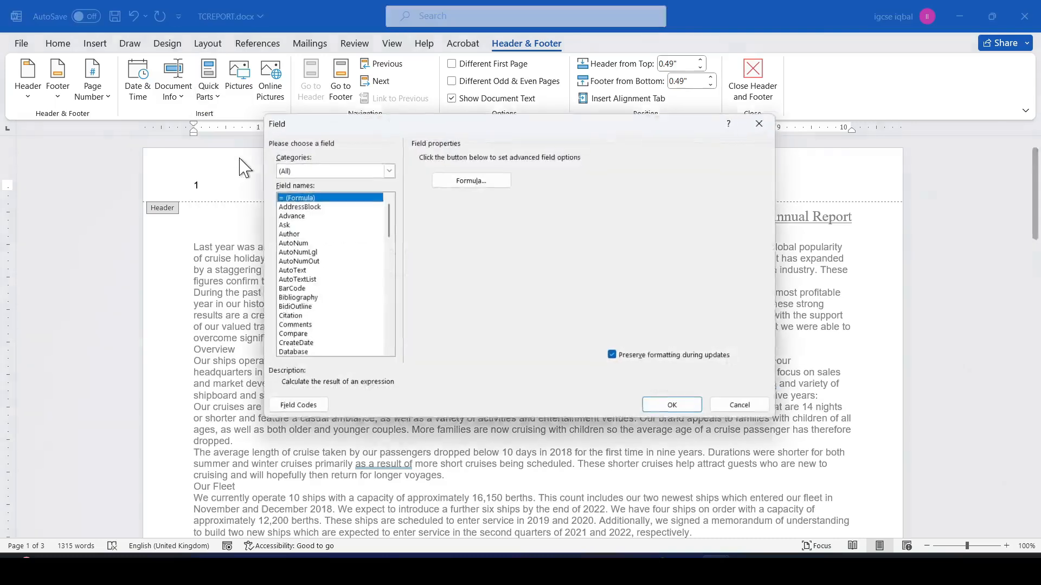
pyautogui.scroll(-4, 302, 247)
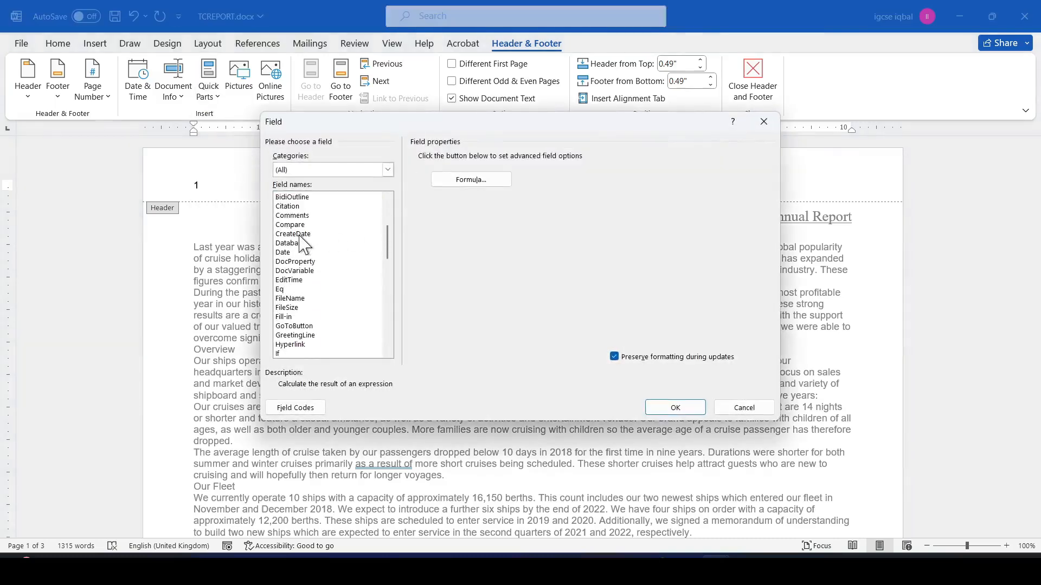
pyautogui.click(295, 253)
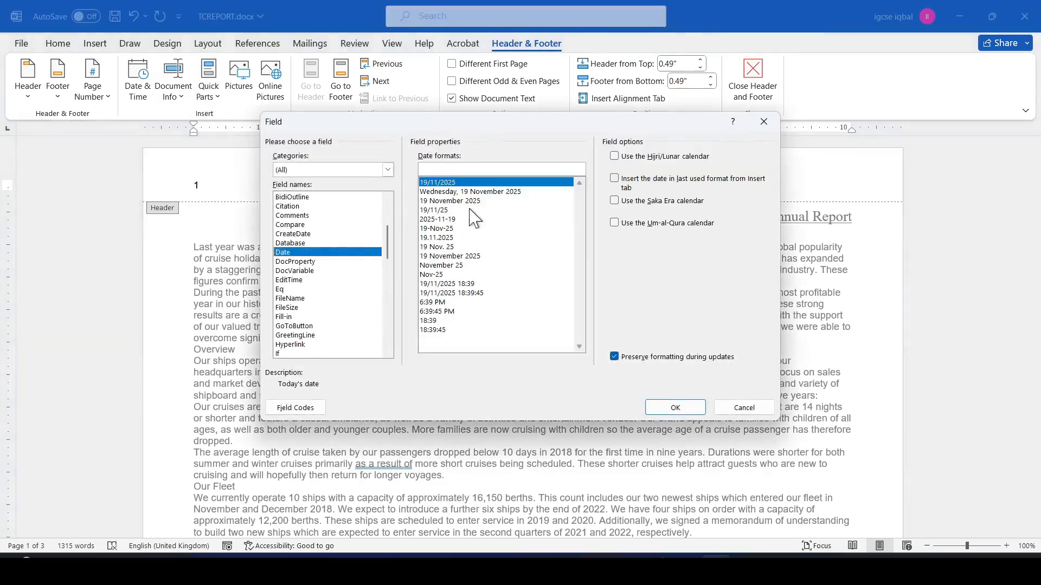
pyautogui.hotkey('alt', 'Tab')
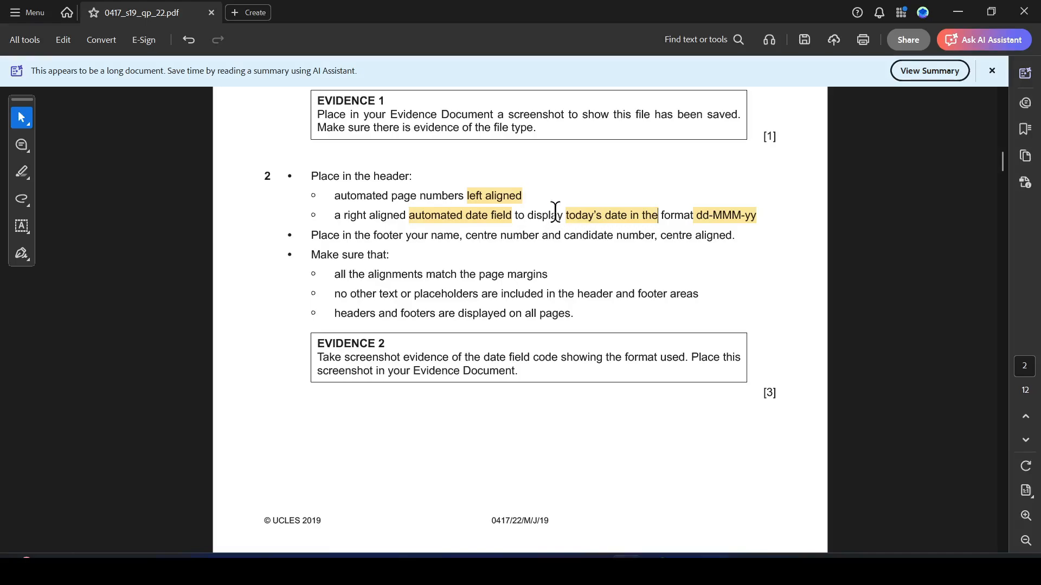
pyautogui.hotkey('alt', 'Tab')
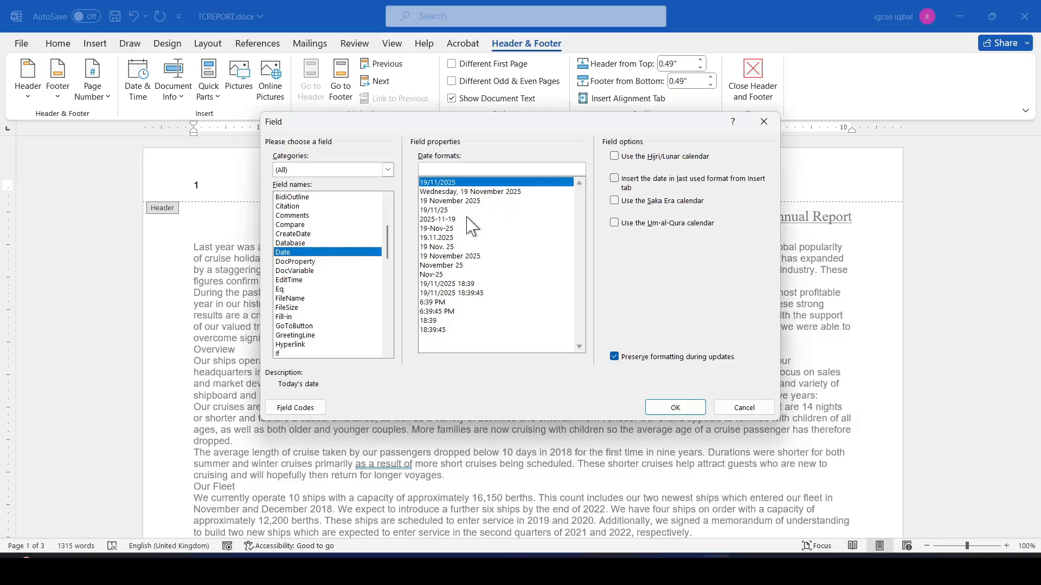
pyautogui.click(437, 229)
pyautogui.hotkey('alt', 'Tab')
pyautogui.hotkey('alt', 'Tab')
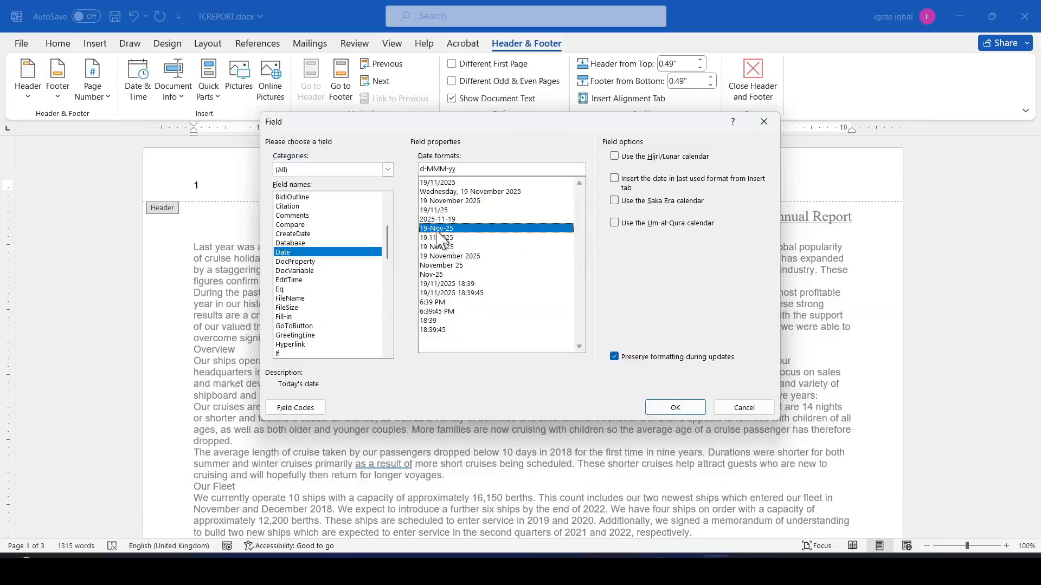
pyautogui.hotkey('alt', 'Tab')
pyautogui.click(686, 409)
# - Adjust the tab spacing before the header's date field so that it aligns with the right page margin
pyautogui.click(745, 183)
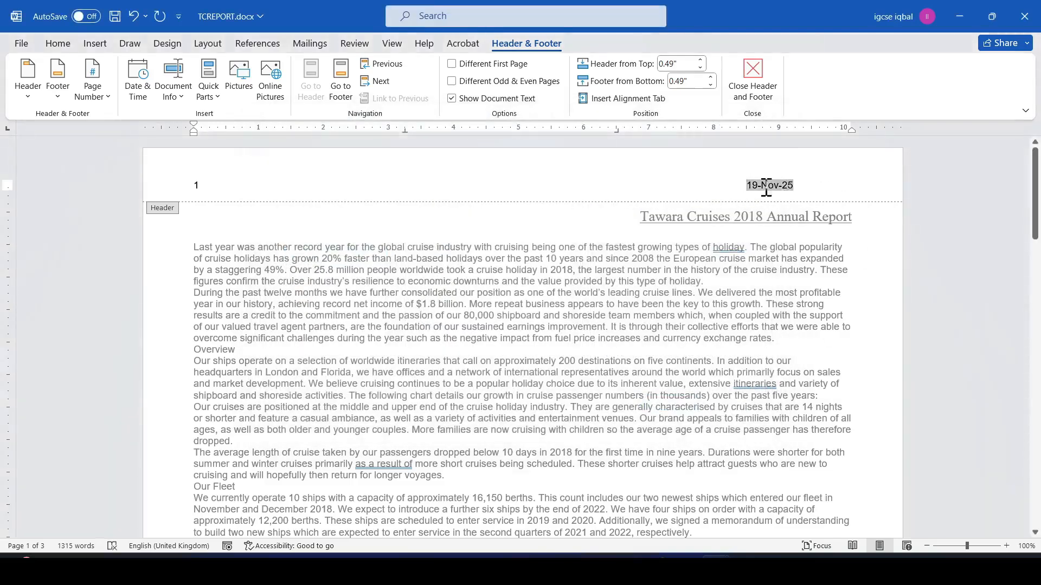
pyautogui.click(748, 185)
pyautogui.press('Tab')
pyautogui.press('Tab')
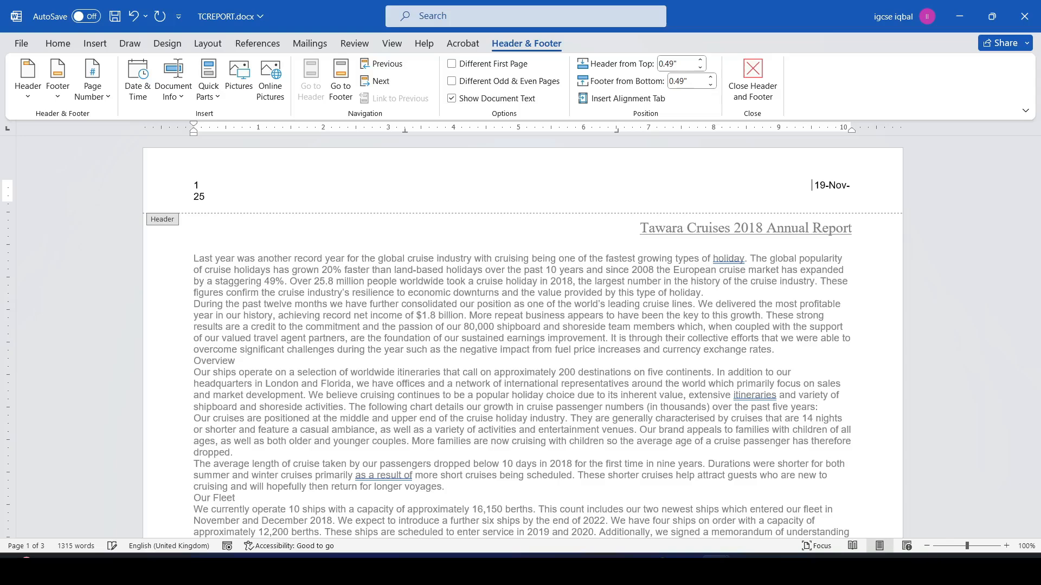
pyautogui.press('BackSpace')
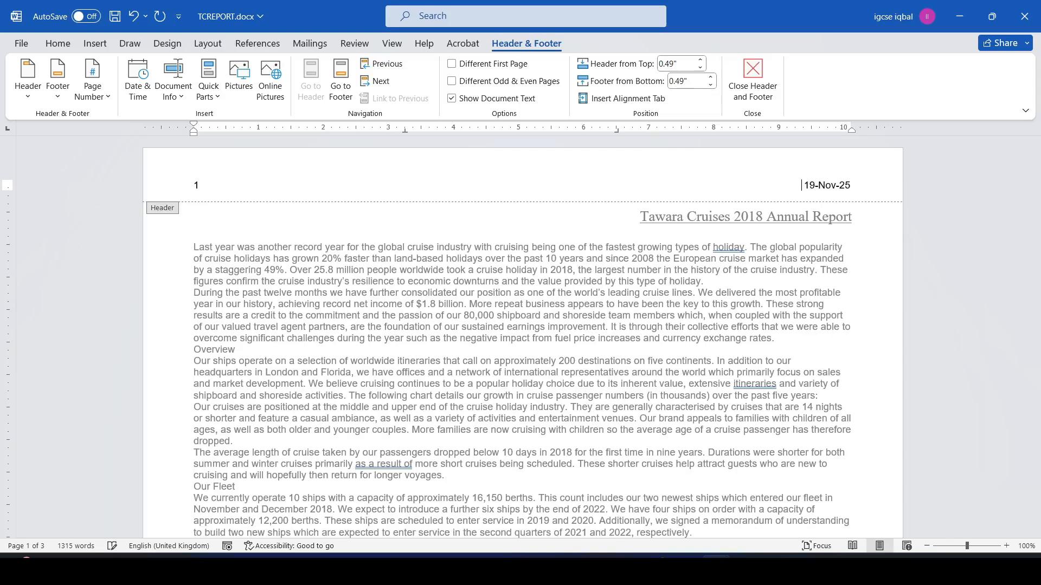
pyautogui.press('BackSpace')
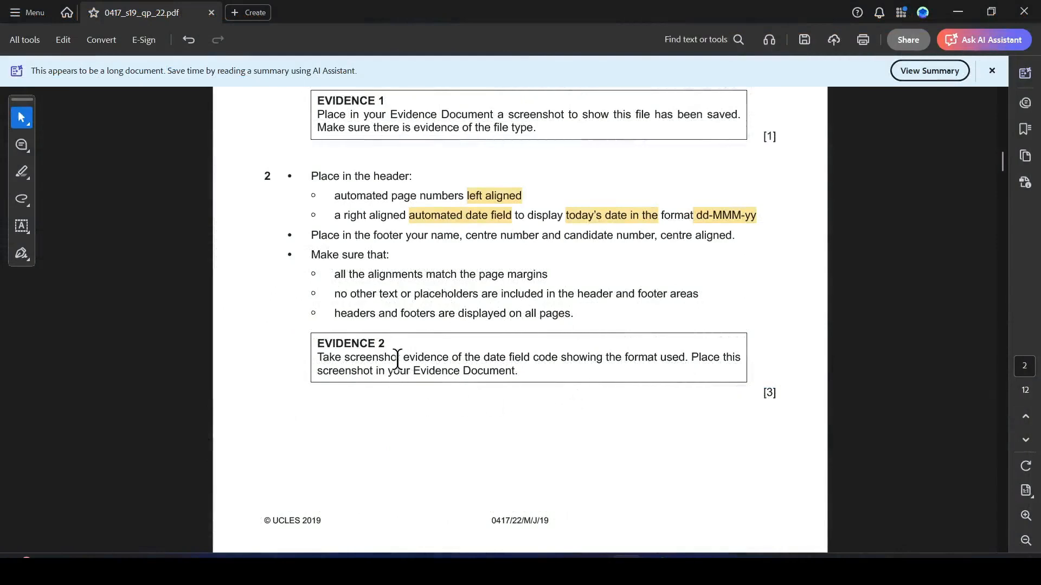
# - Highlight "field code showing" in the question paper's EVIDENCE 2 box and return to TCREPORT.docx in Word
pyautogui.moveTo(506, 359); pyautogui.dragTo(599, 363)
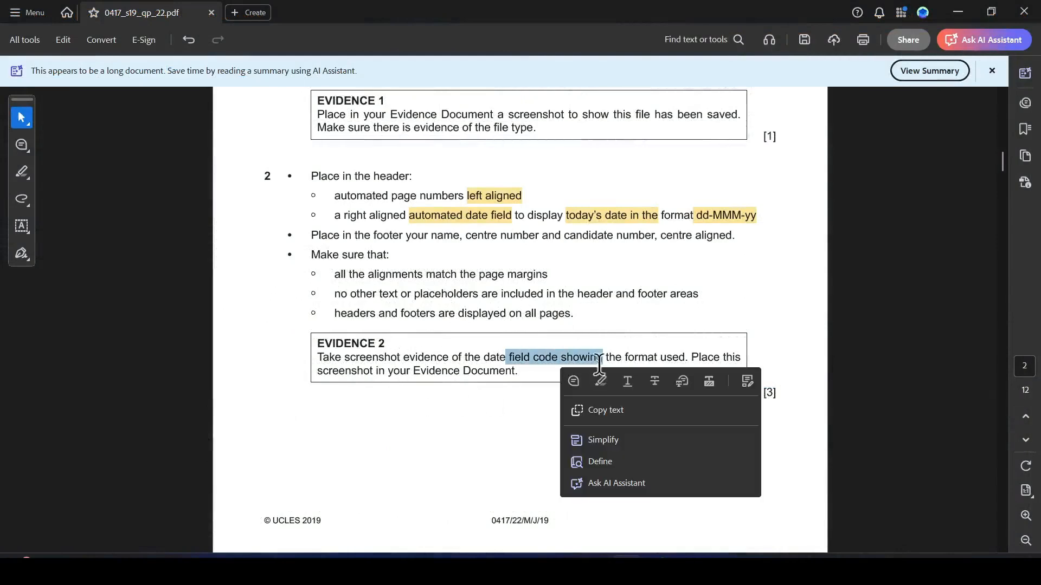
pyautogui.click(599, 381)
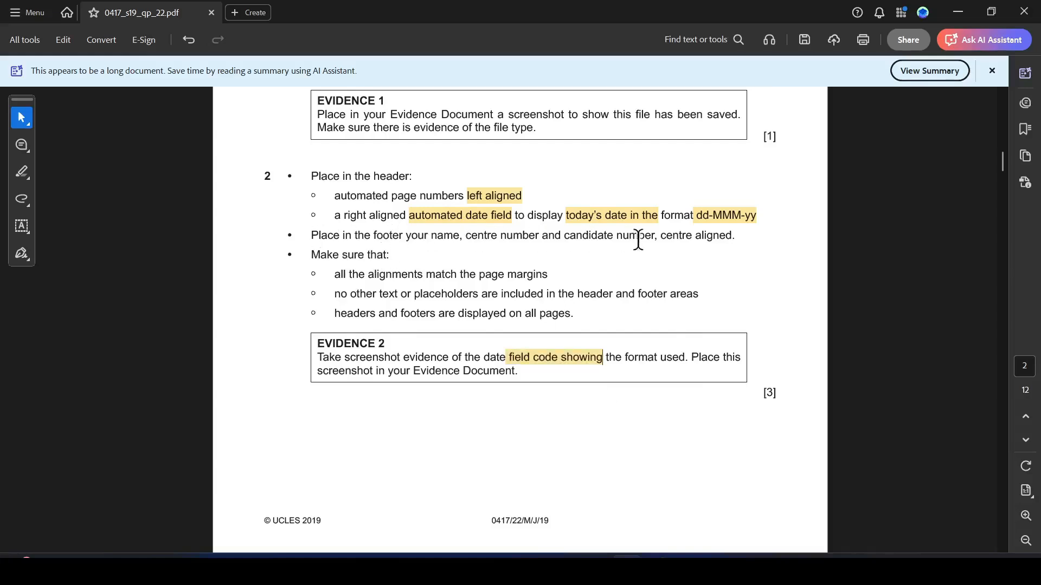
pyautogui.hotkey('alt', 'Tab')
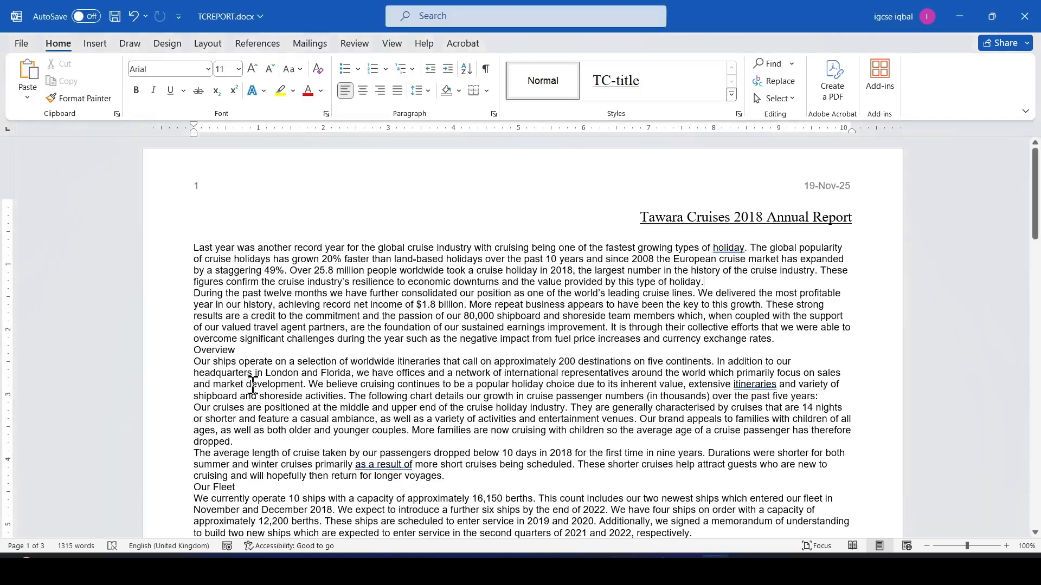
# - Insert the built-in Blank (Three Columns) footer in TCREPORT and select its centre placeholder
pyautogui.scroll(-3, 296, 382)
pyautogui.scroll(3, 297, 381)
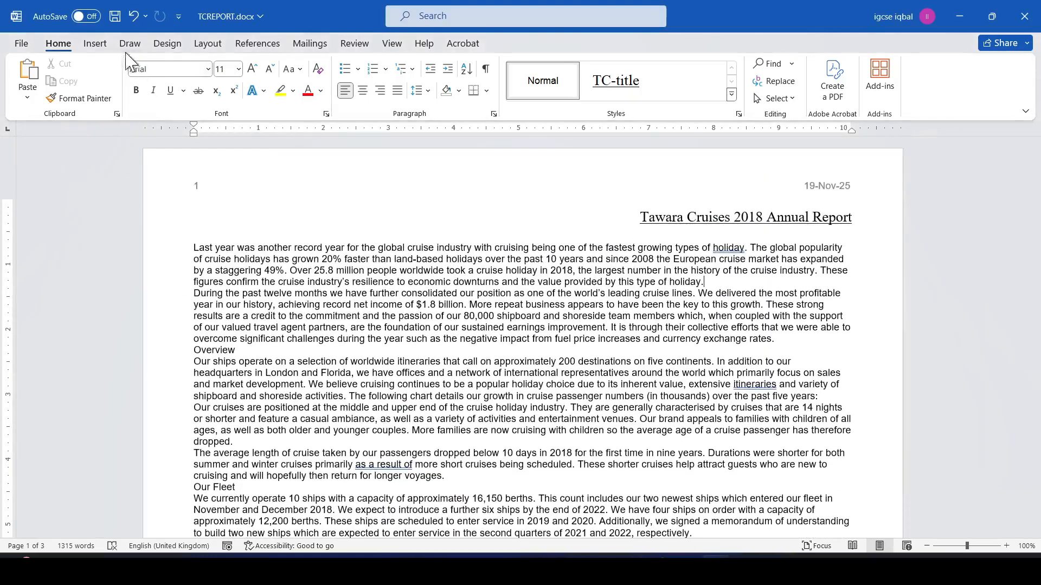
pyautogui.click(95, 44)
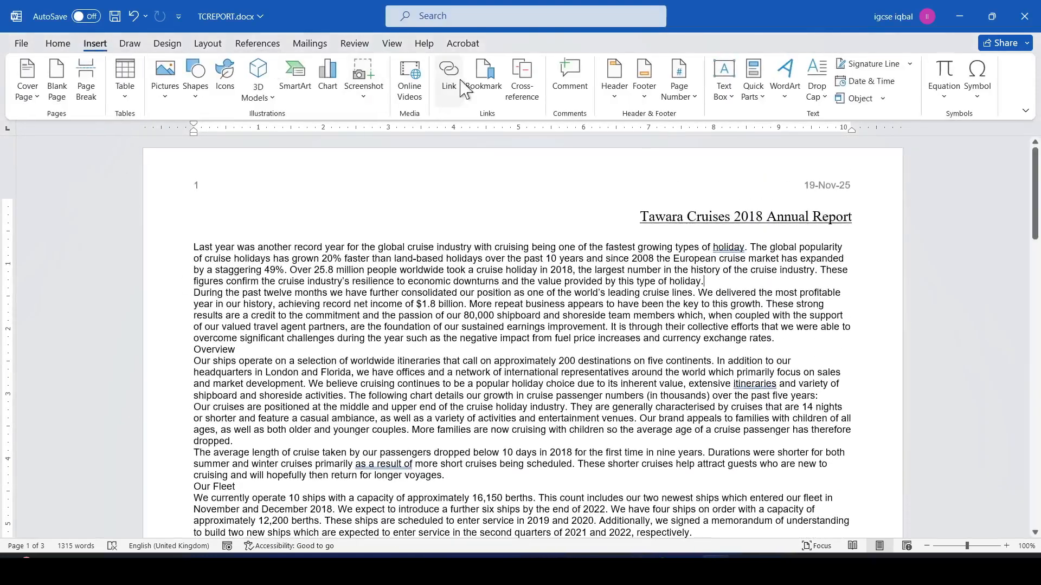
pyautogui.click(644, 95)
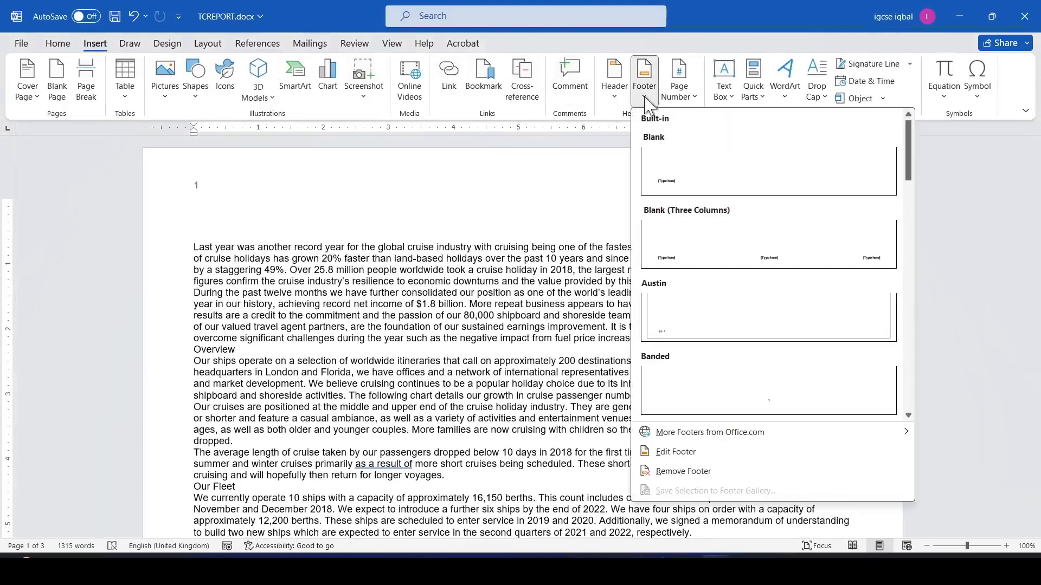
pyautogui.click(797, 248)
pyautogui.click(548, 492)
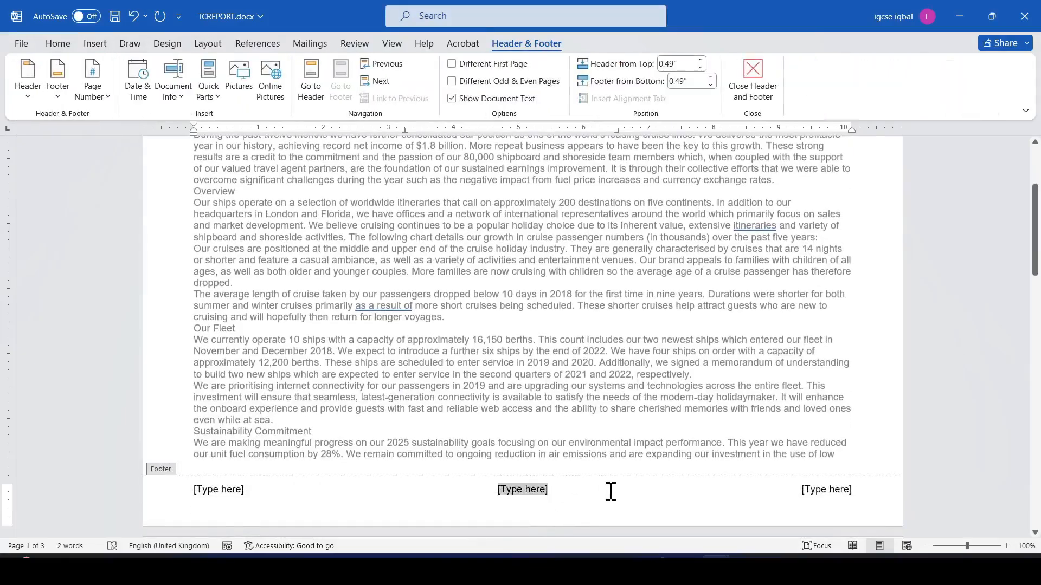
# - Highlight "name, centre number and candidate" in the question paper's footer instruction in Acrobat and return to TCREPORT's footer in Word
pyautogui.hotkey('alt', 'Tab')
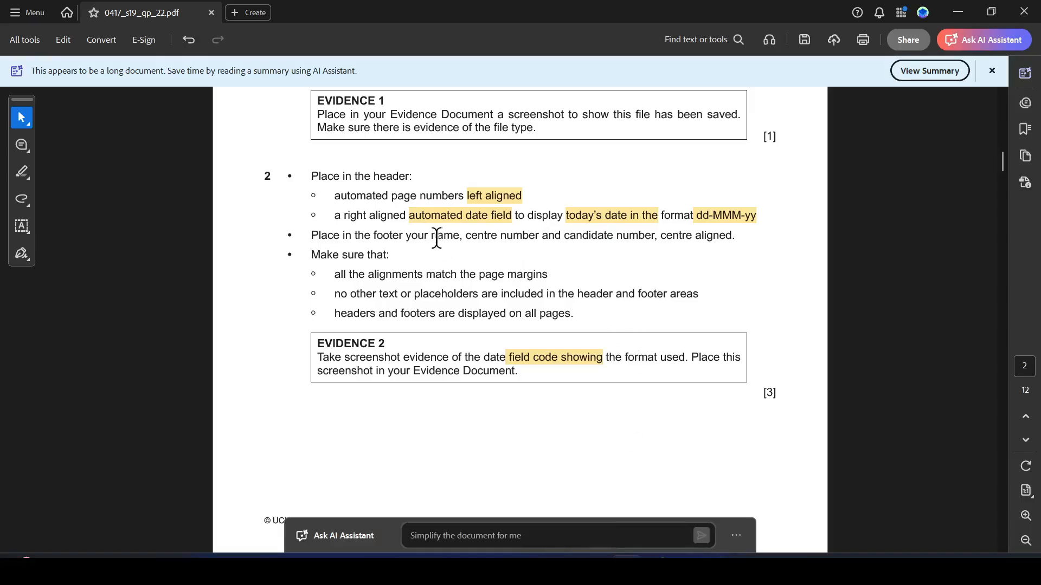
pyautogui.moveTo(436, 238); pyautogui.dragTo(613, 239)
pyautogui.click(650, 261)
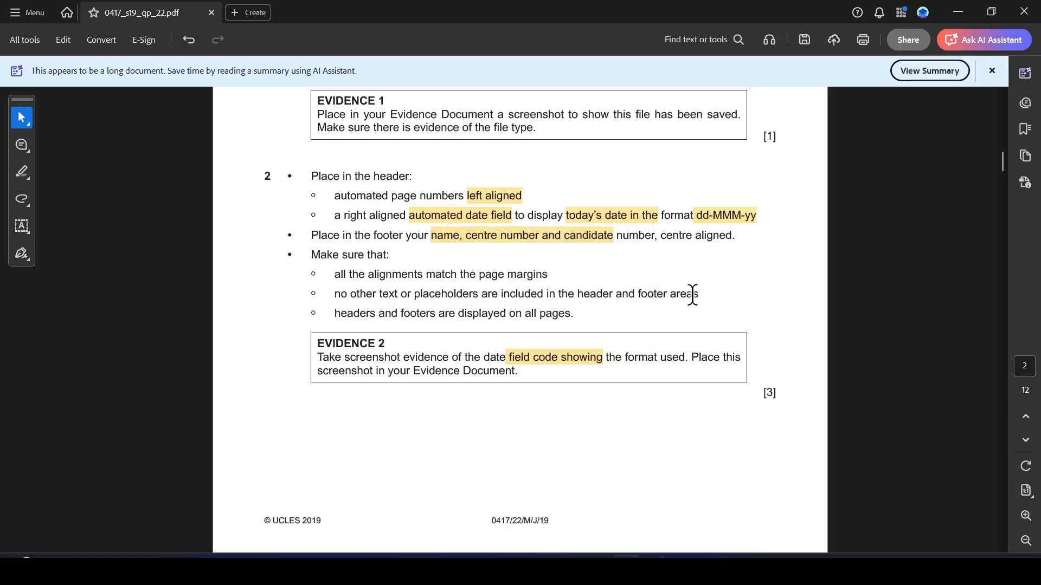
pyautogui.hotkey('alt', 'Tab')
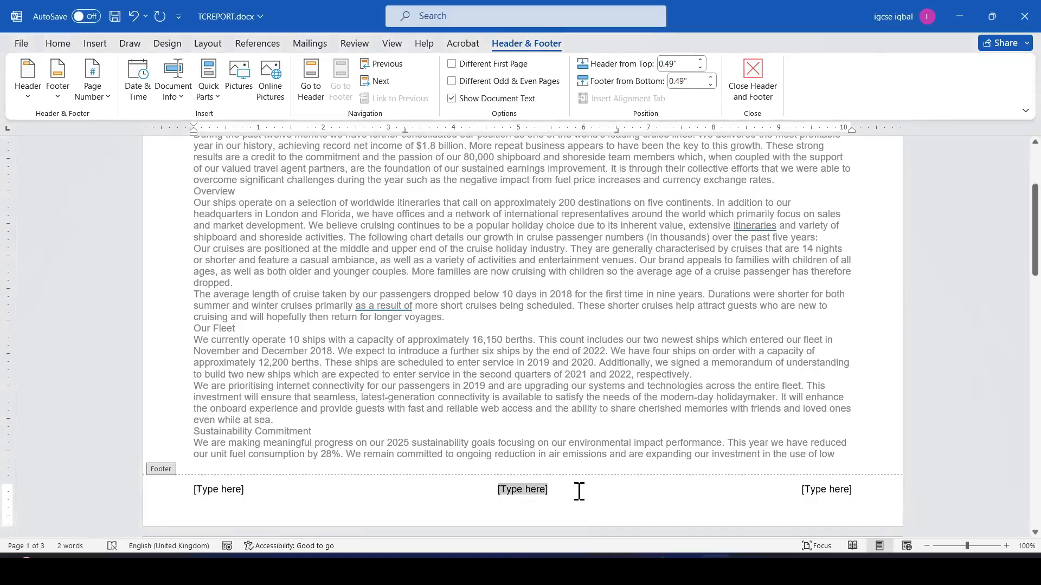
# - Enter the candidate's name, centre number and candidate number in the footer's centre placeholder and recheck the paper's footer instructions
pyautogui.write('abc')
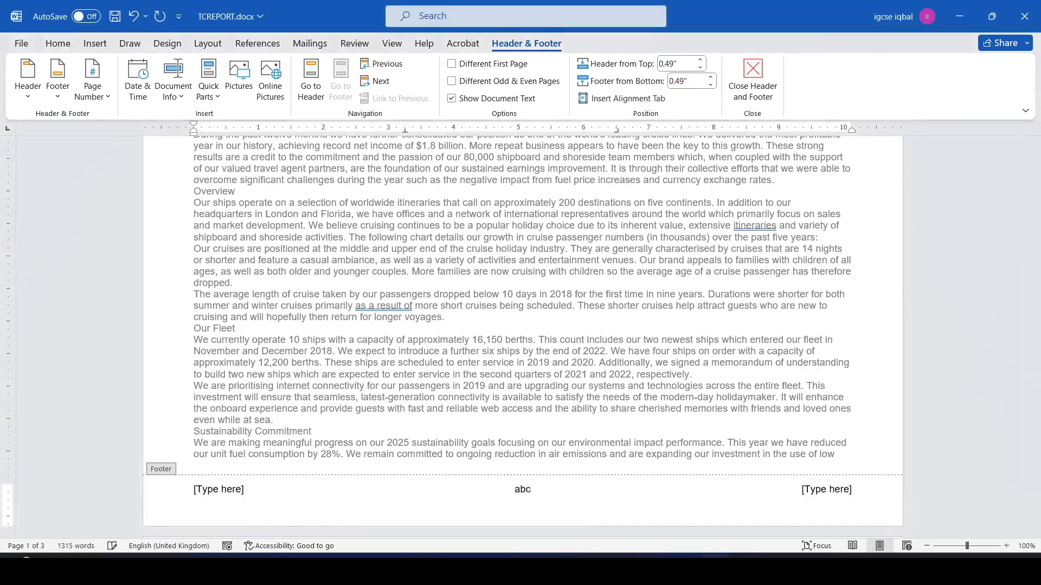
pyautogui.write('in1231234')
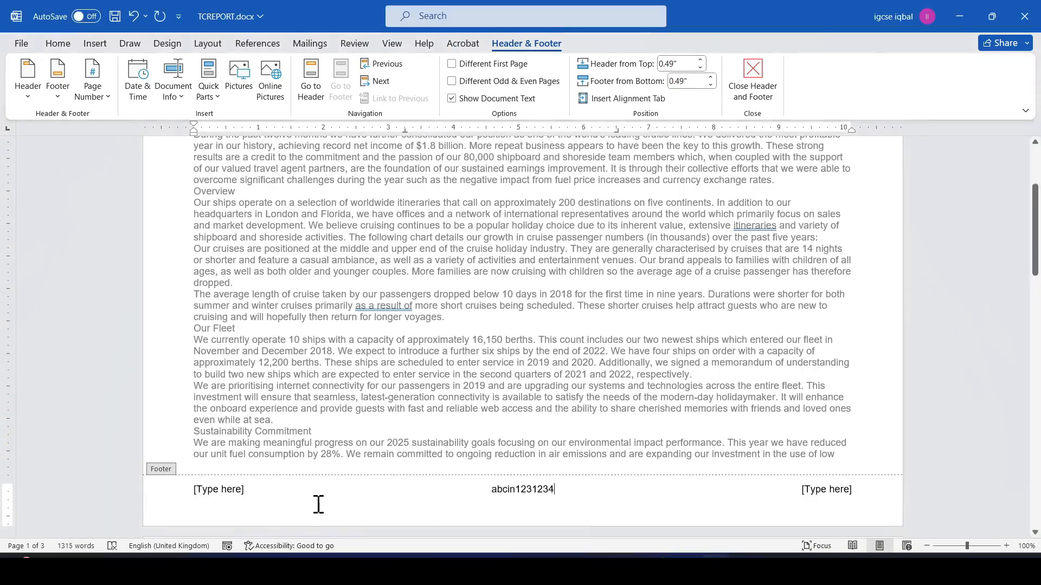
pyautogui.hotkey('alt', 'Tab')
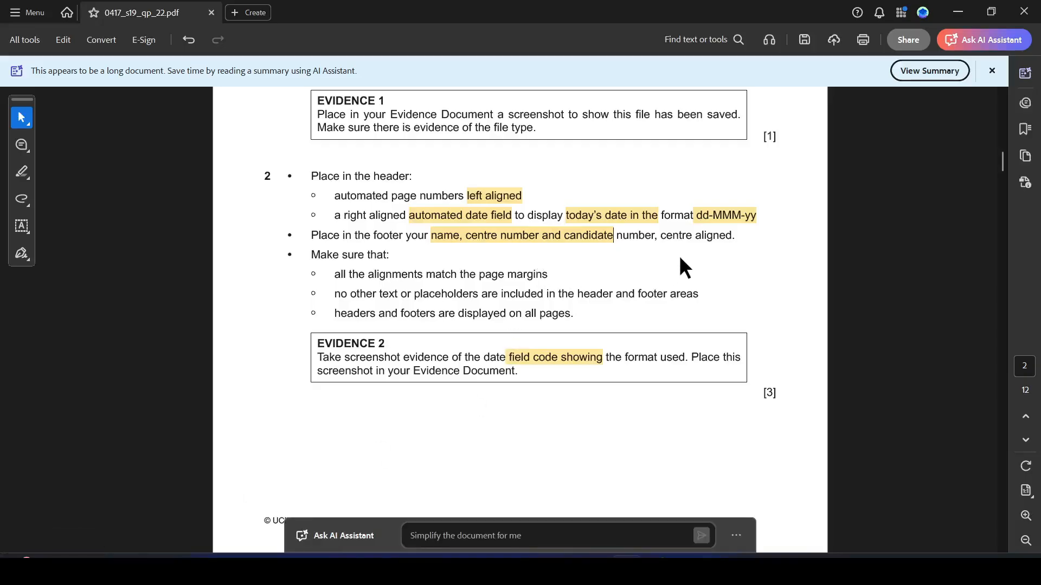
pyautogui.hotkey('alt', 'Tab')
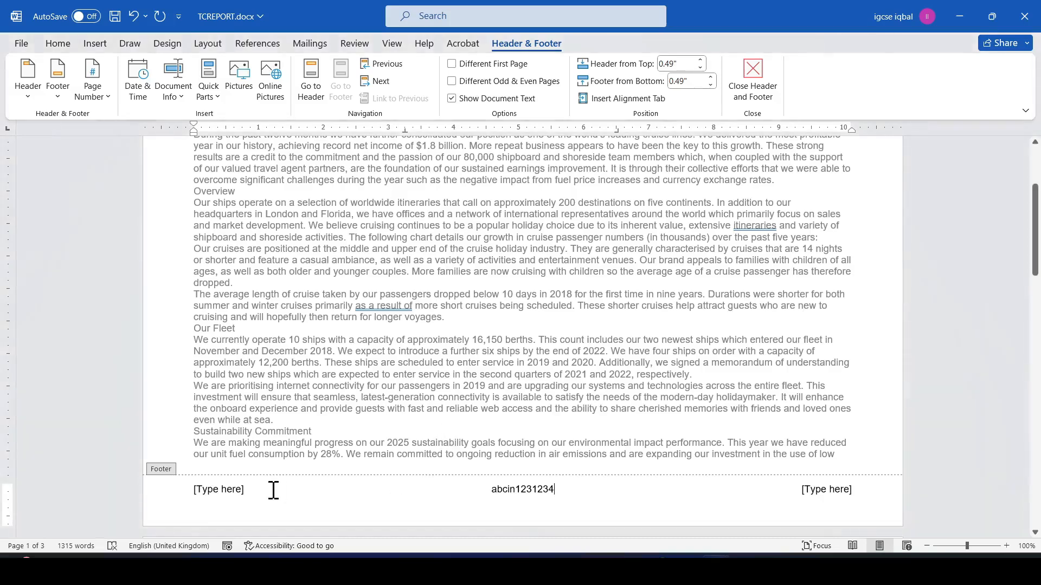
# - Delete the unused left and right placeholders from the footer and return to editing the document body
pyautogui.click(227, 491)
pyautogui.press('Delete')
pyautogui.click(825, 489)
pyautogui.press('Delete')
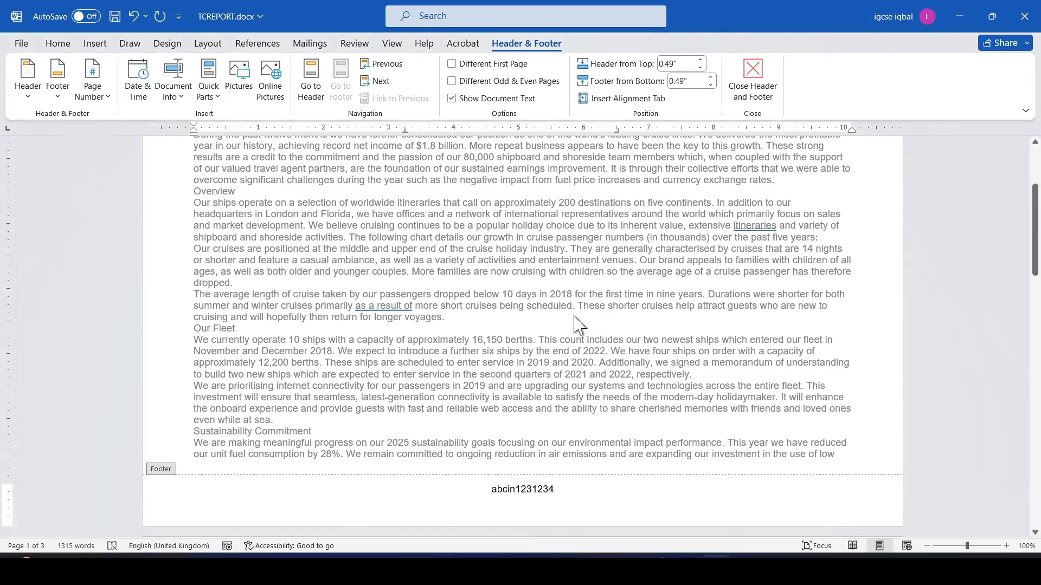
pyautogui.scroll(3, 586, 331)
pyautogui.scroll(1, 585, 331)
pyautogui.doubleClick(623, 316)
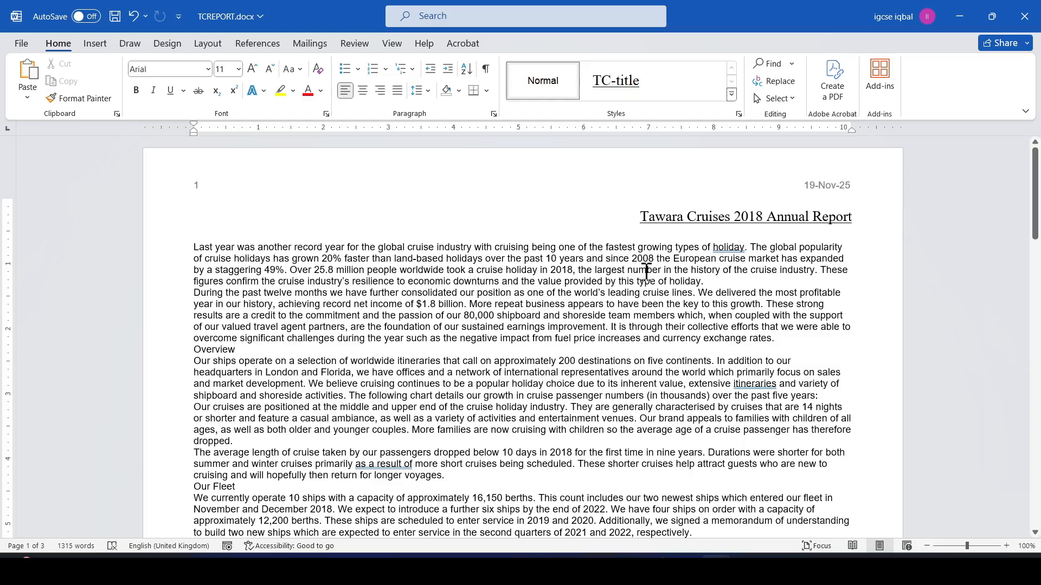
# - Capture a screenshot of the header's date field code with field codes displayed, and hide the codes again
pyautogui.hotkey('alt', 'F9')
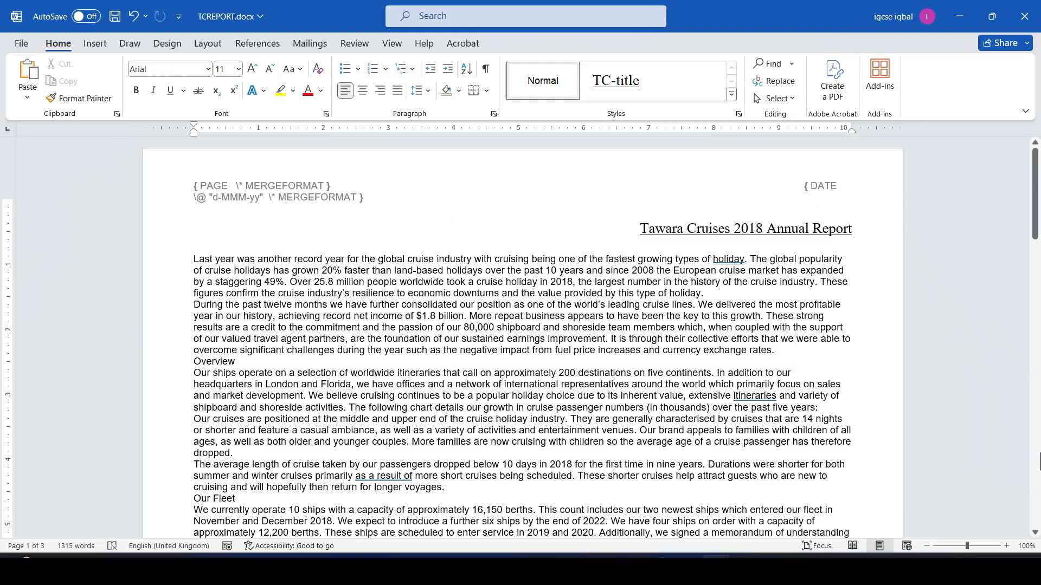
pyautogui.press('super+shift+s')
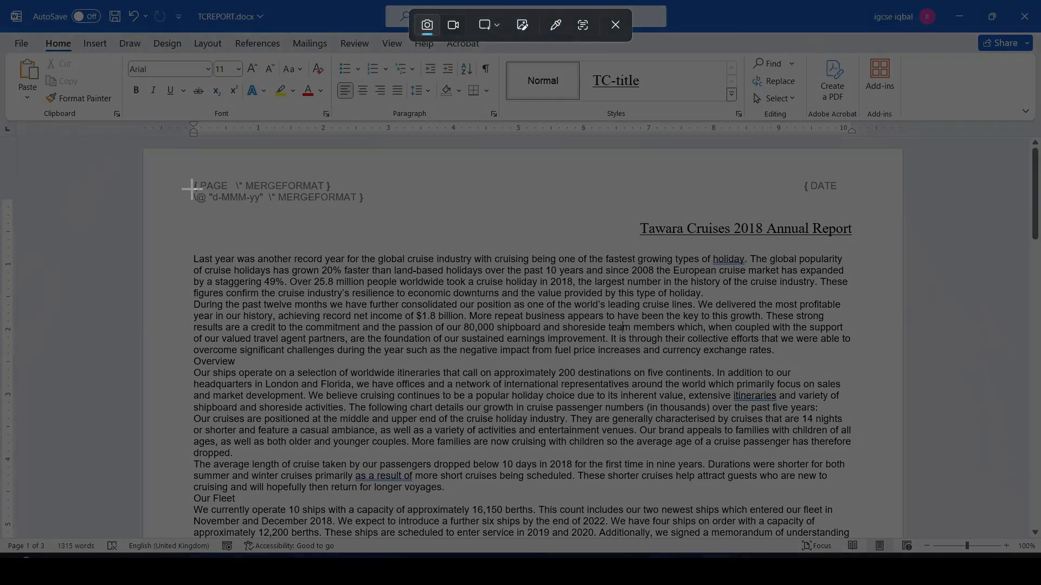
pyautogui.moveTo(191, 189); pyautogui.dragTo(369, 209)
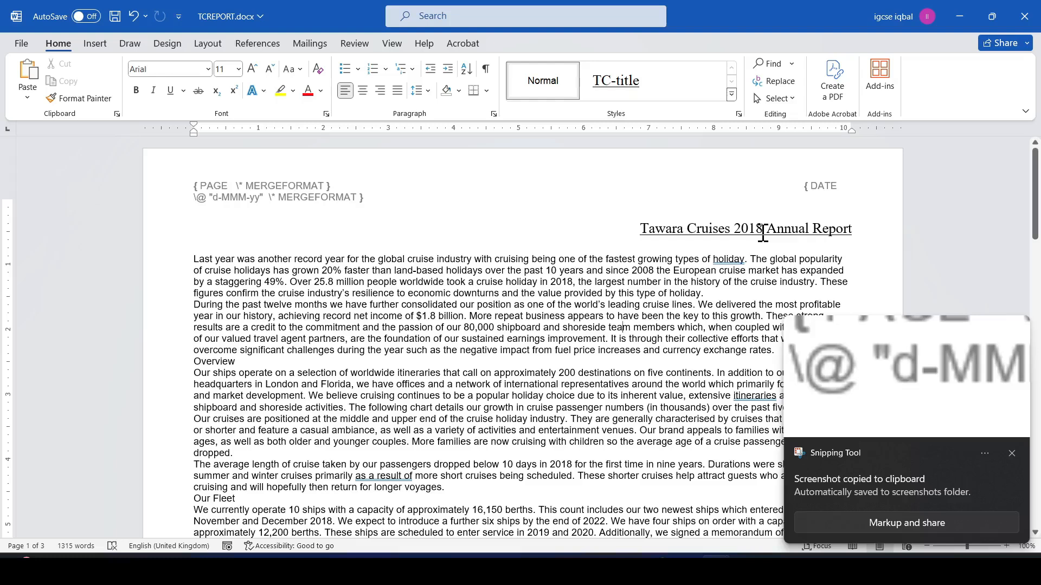
pyautogui.hotkey('alt', 'F9')
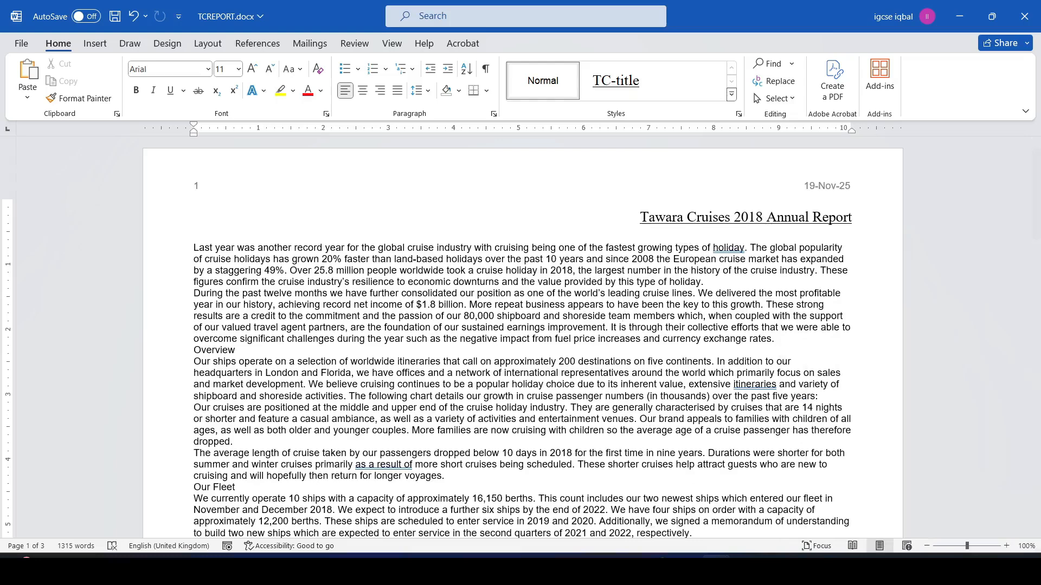
# - Paste the captured date field code screenshot under the EVIDENCE 2 heading in the J229EVIDENCE document
pyautogui.moveTo(715, 567)
pyautogui.click(678, 515)
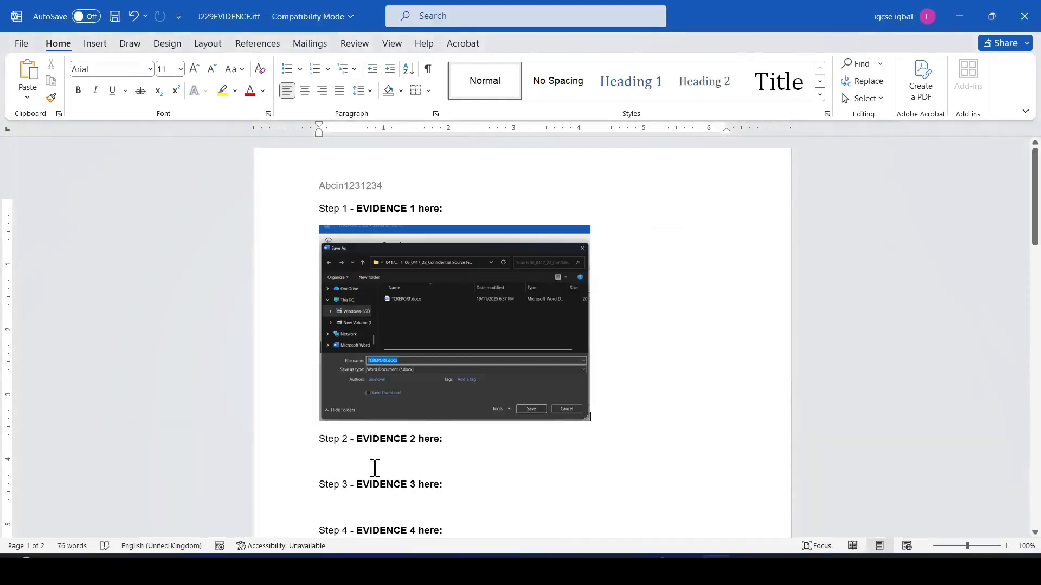
pyautogui.click(391, 455)
pyautogui.write('{ DATE \\@ "d-MMM-yy" \\* MERGEFORMAT }')
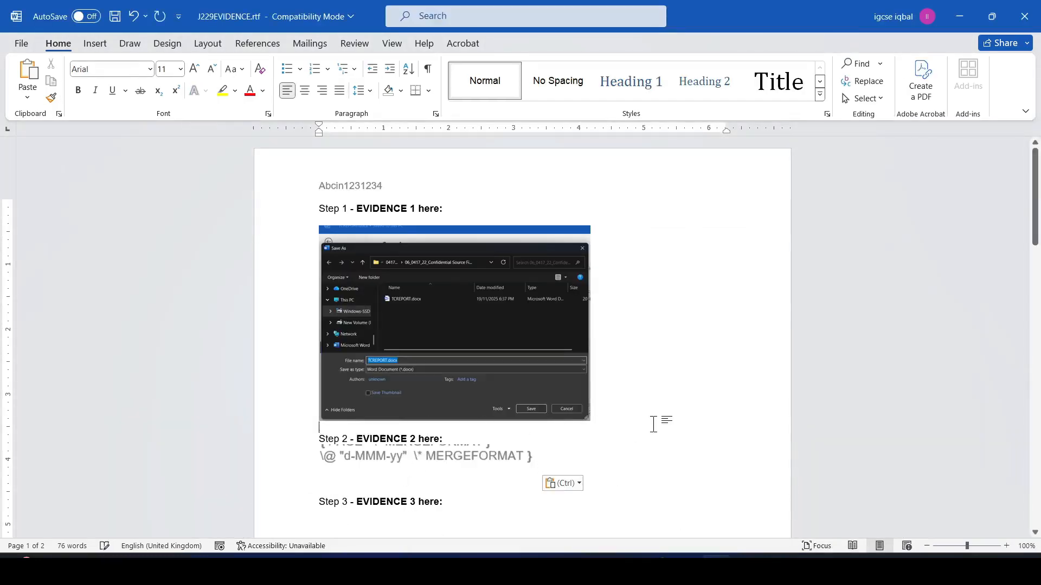
# - In the question paper in Acrobat, highlight "default paragraph style:" in question 3 and the TC-subtitle name in the house style table
pyautogui.hotkey('alt', 'Tab')
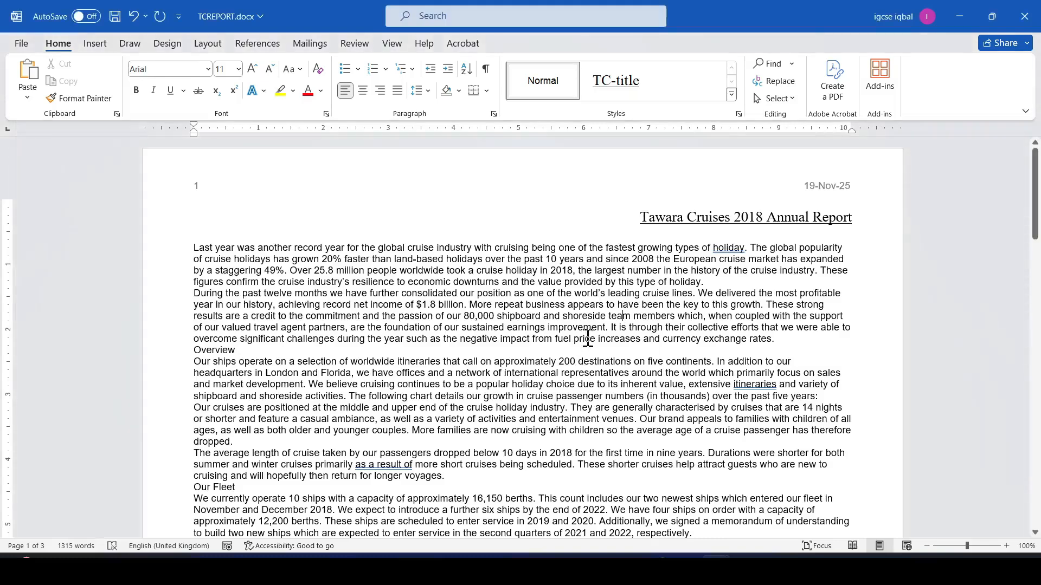
pyautogui.hotkey('alt', 'Tab')
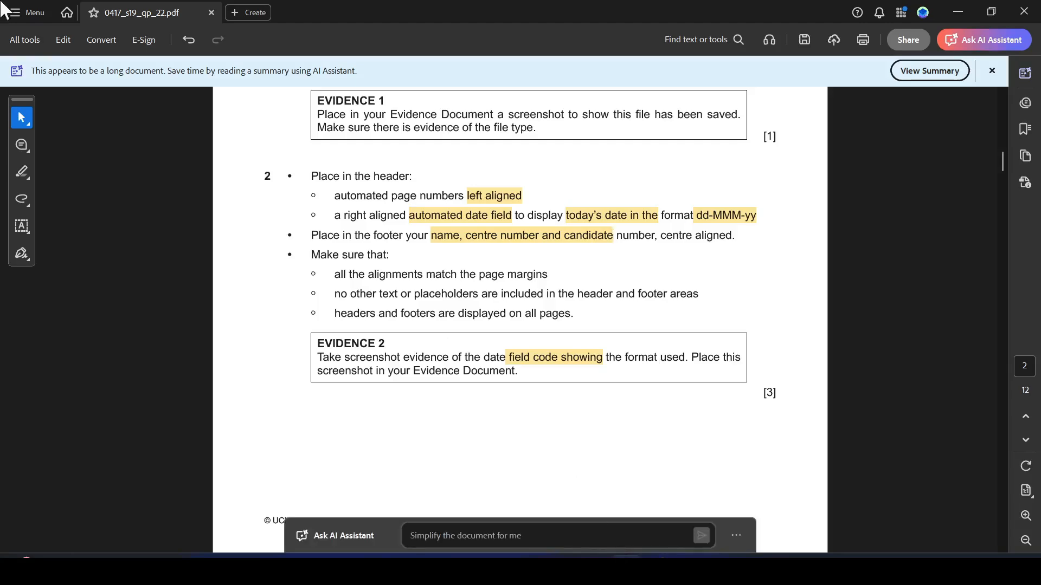
pyautogui.scroll(-9, 539, 453)
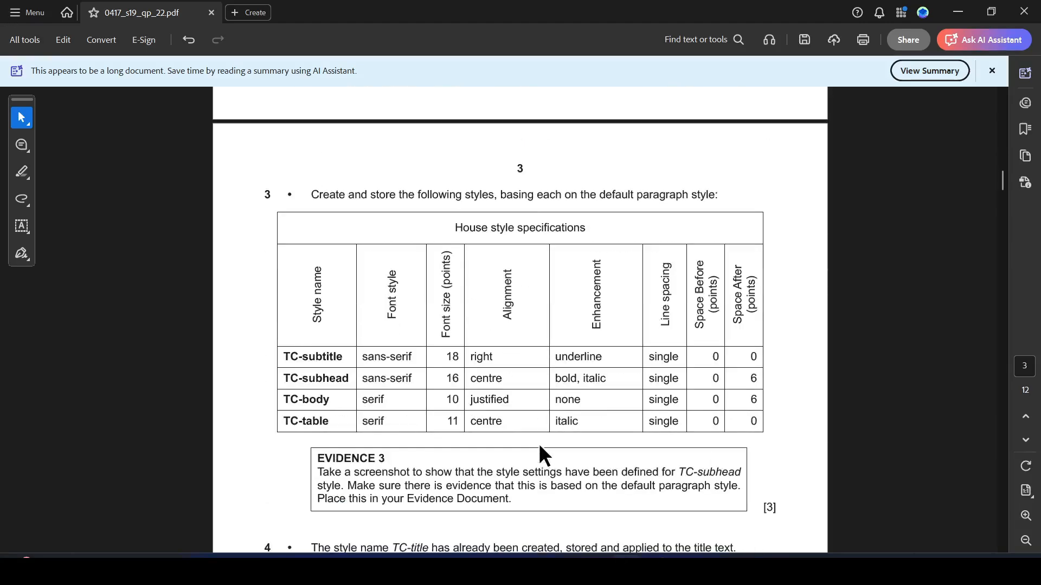
pyautogui.moveTo(415, 195); pyautogui.dragTo(719, 194)
pyautogui.moveTo(597, 196); pyautogui.dragTo(718, 197)
pyautogui.click(767, 216)
pyautogui.scroll(-3, 501, 283)
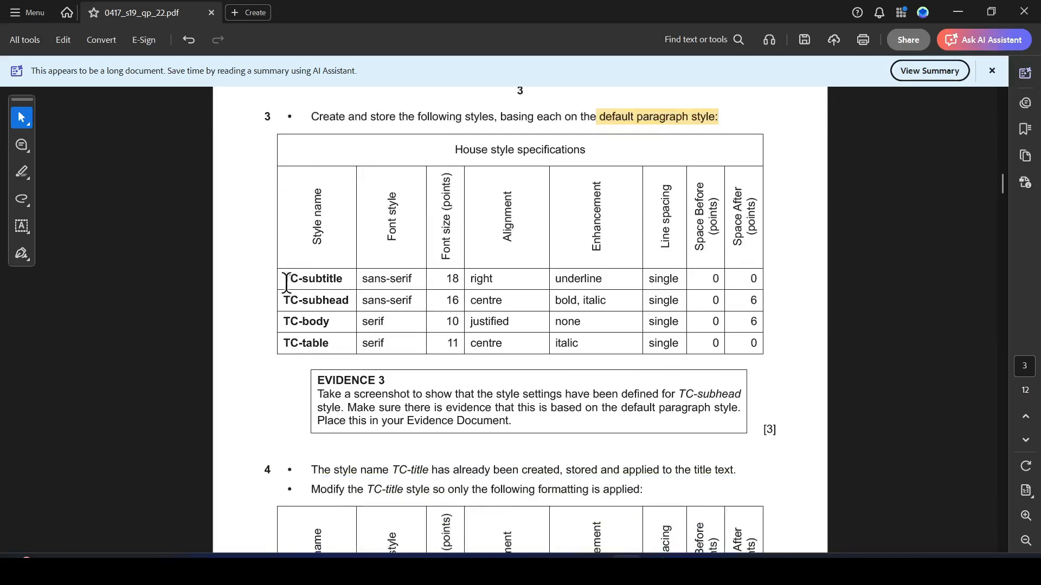
pyautogui.moveTo(286, 282); pyautogui.dragTo(342, 281)
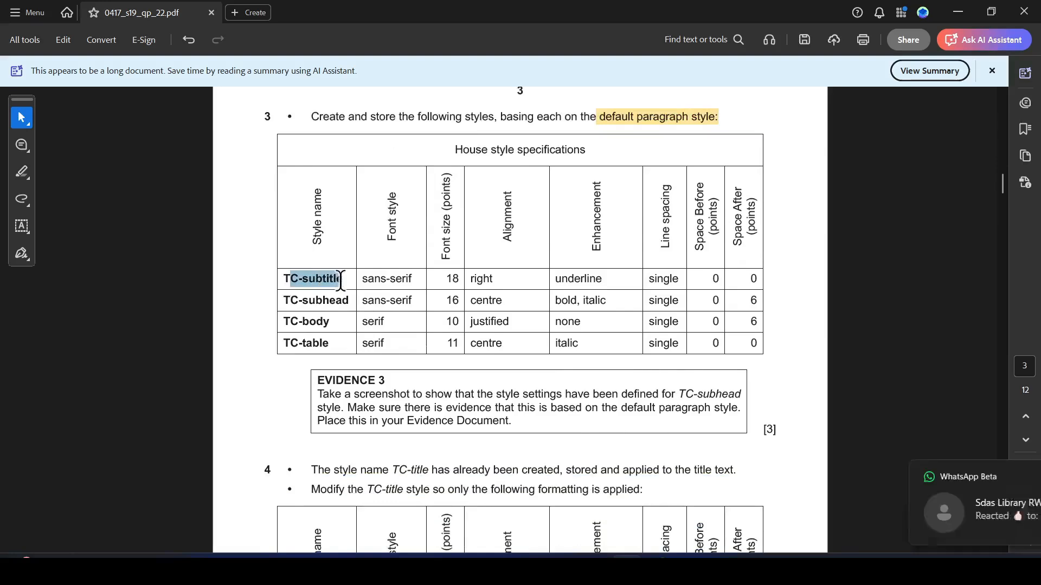
pyautogui.click(385, 303)
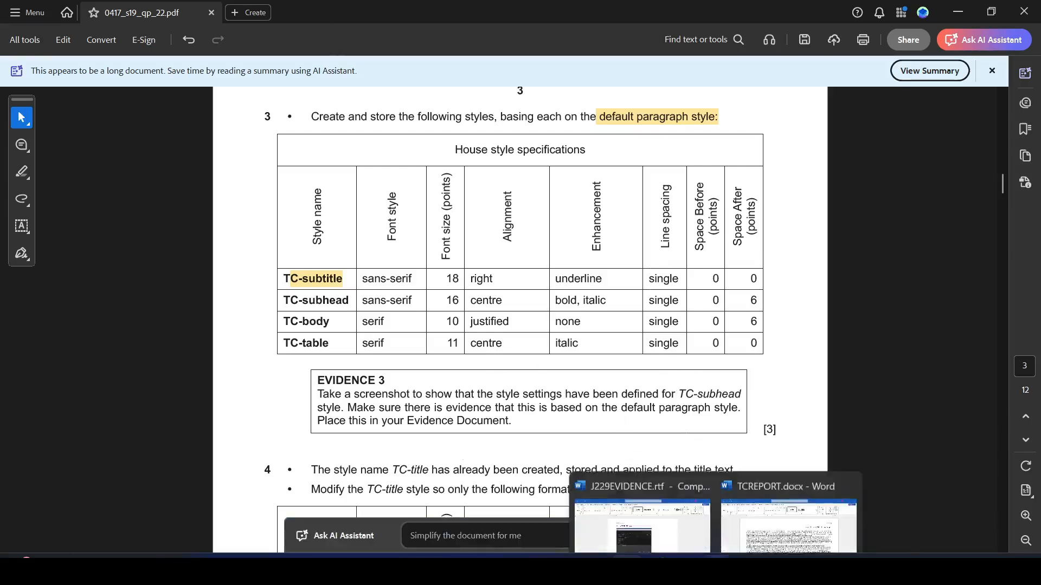
# - Switch to TCREPORT in Word and start a new paragraph style based on Normal
pyautogui.click(774, 520)
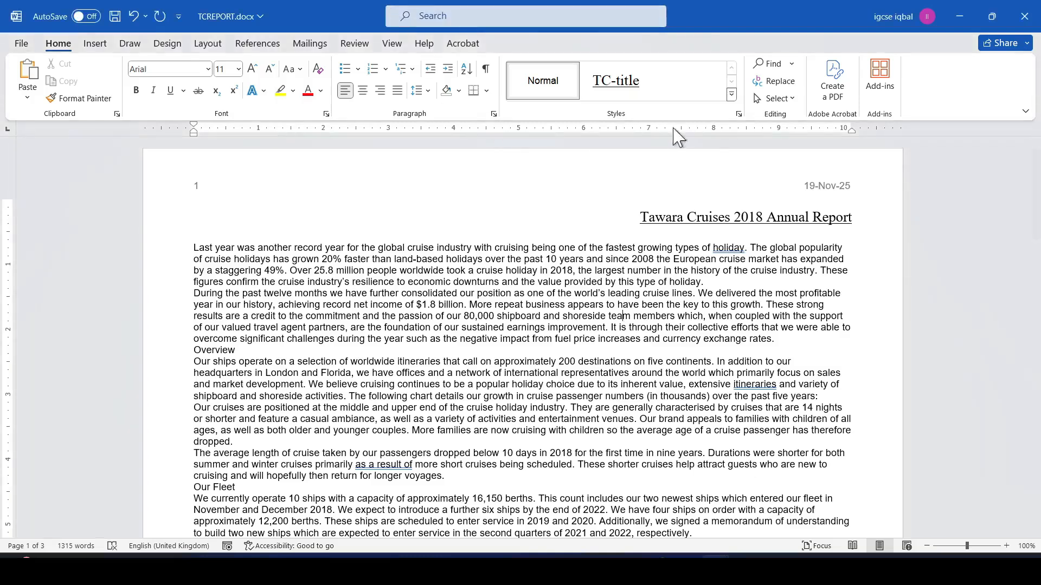
pyautogui.click(737, 114)
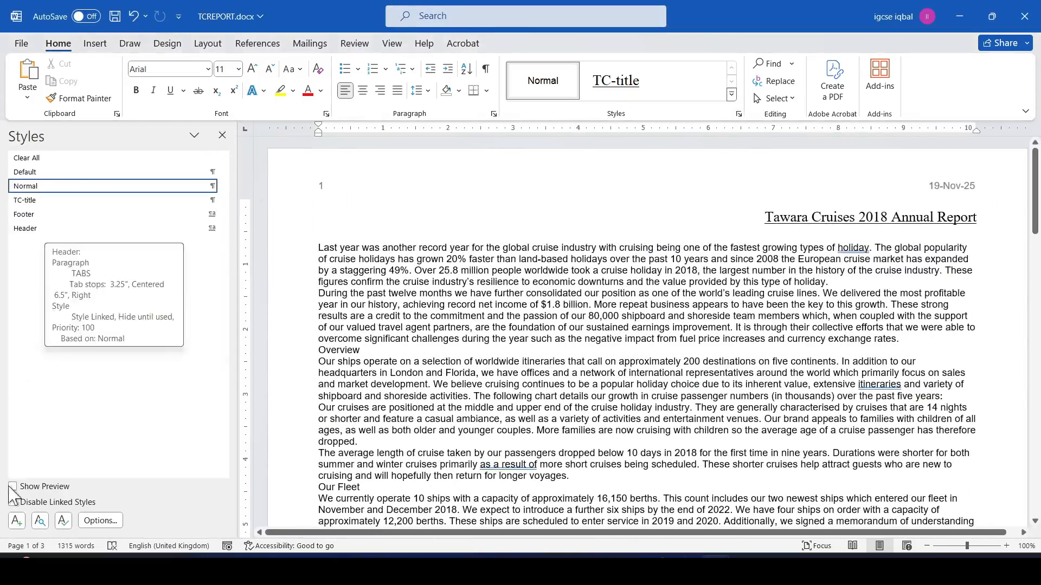
pyautogui.click(16, 521)
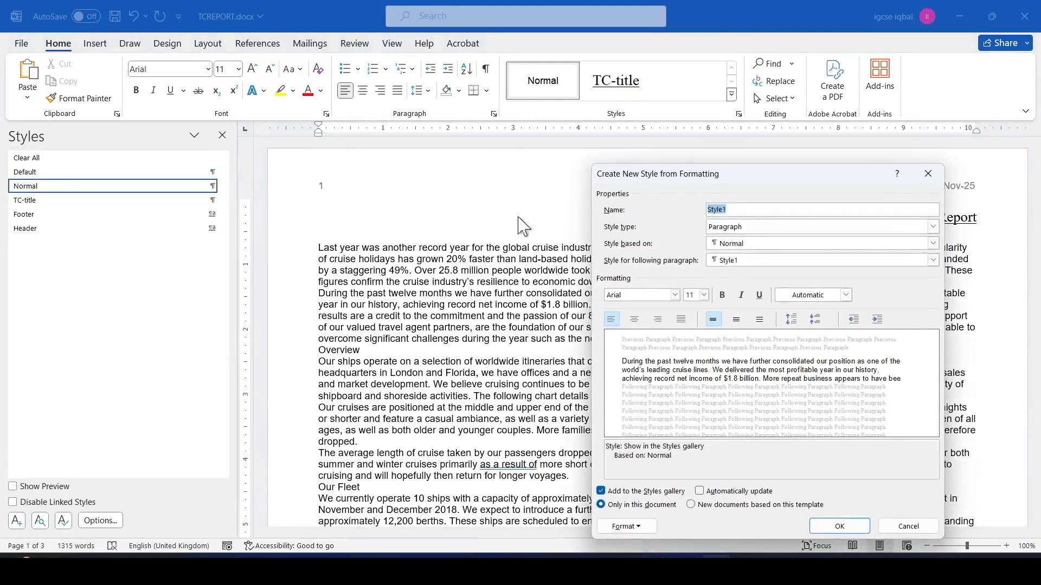
pyautogui.click(933, 244)
pyautogui.click(776, 280)
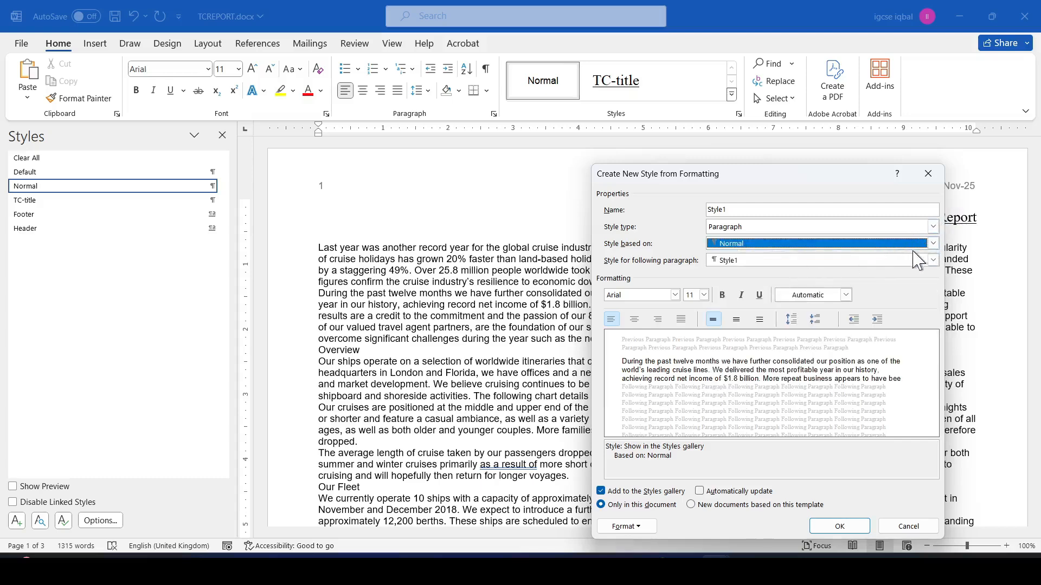
# - Name the new style TC-Subtitle, checking the name against the question paper's house style table
pyautogui.moveTo(740, 212); pyautogui.dragTo(675, 205)
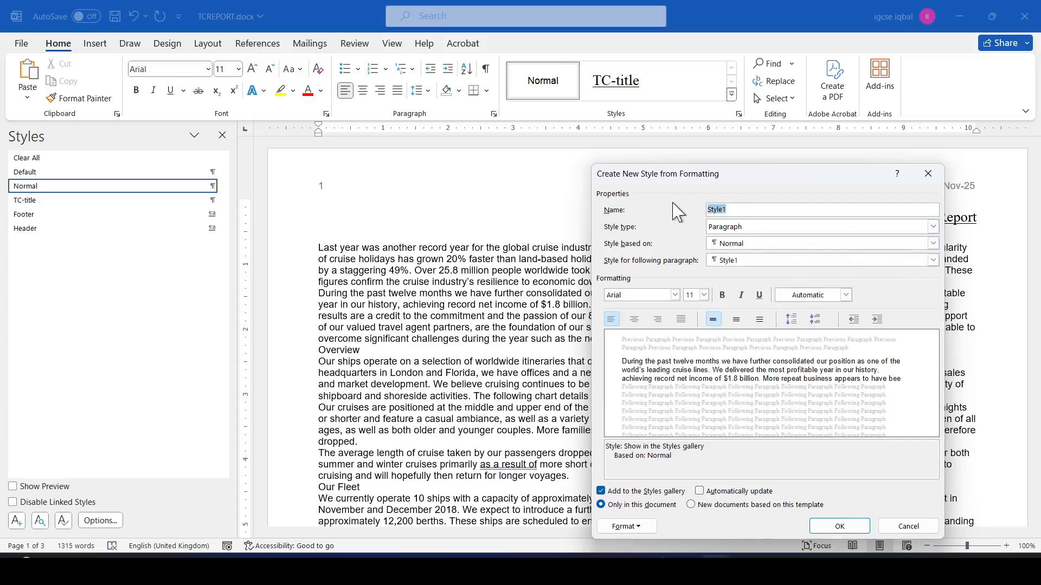
pyautogui.hotkey('alt', 'Tab')
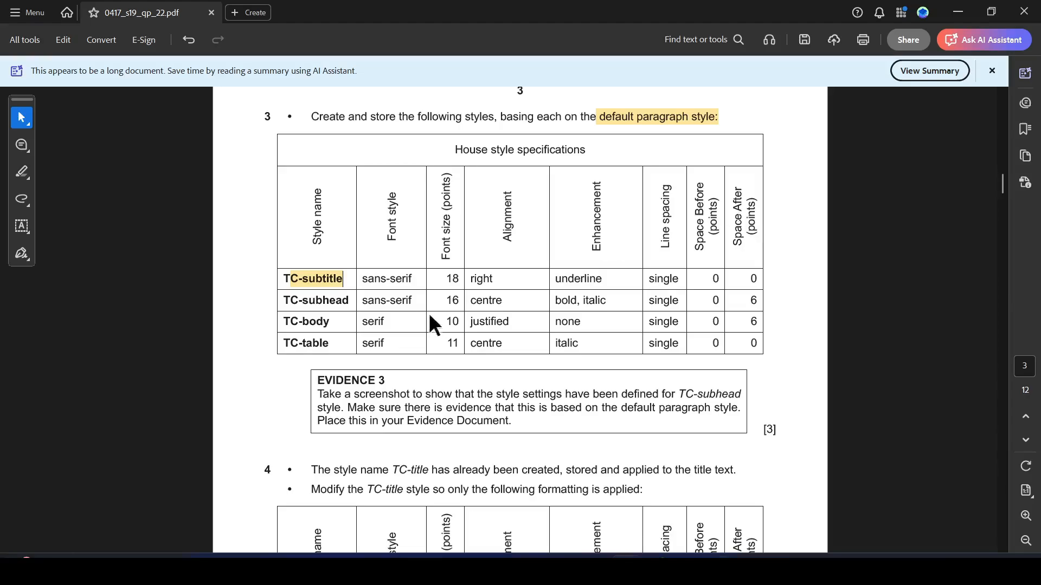
pyautogui.hotkey('alt', 'Tab')
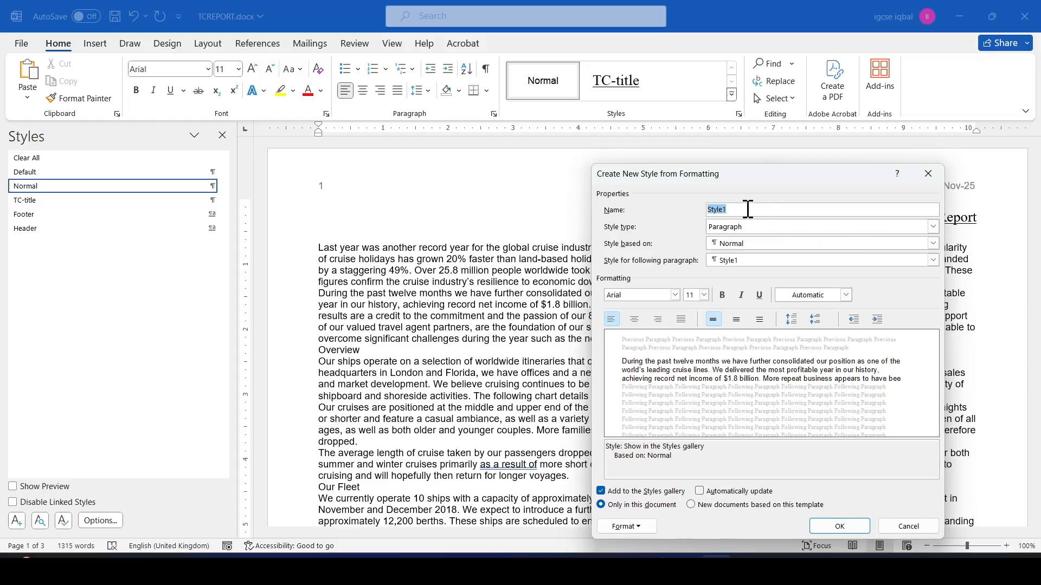
pyautogui.press('BackSpace')
pyautogui.write('TC-Subtit')
pyautogui.hotkey('alt', 'Tab')
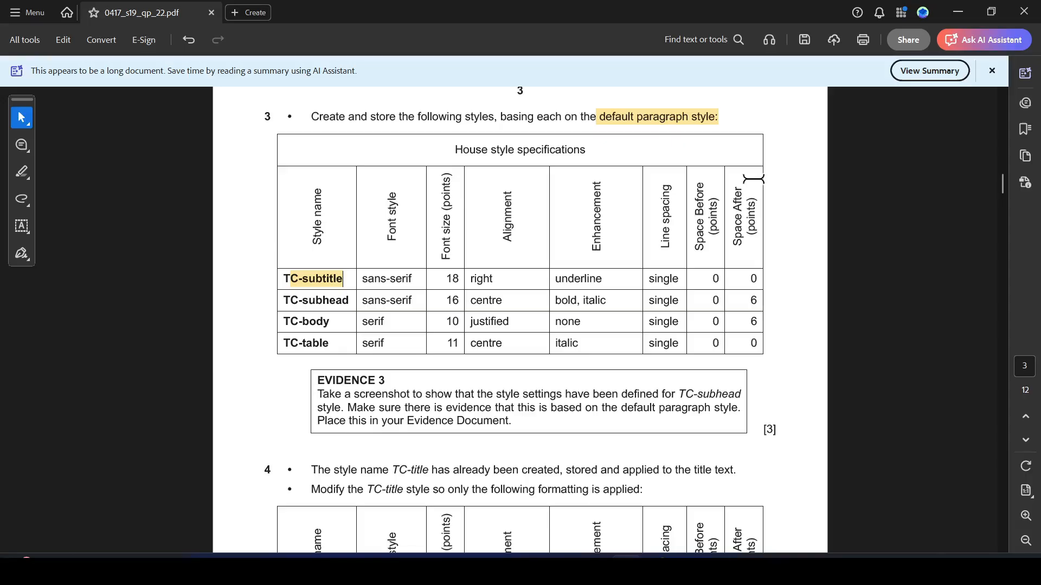
pyautogui.hotkey('alt', 'Tab')
pyautogui.hotkey('alt', 'Tab')
pyautogui.hotkey('alt', 'Tab')
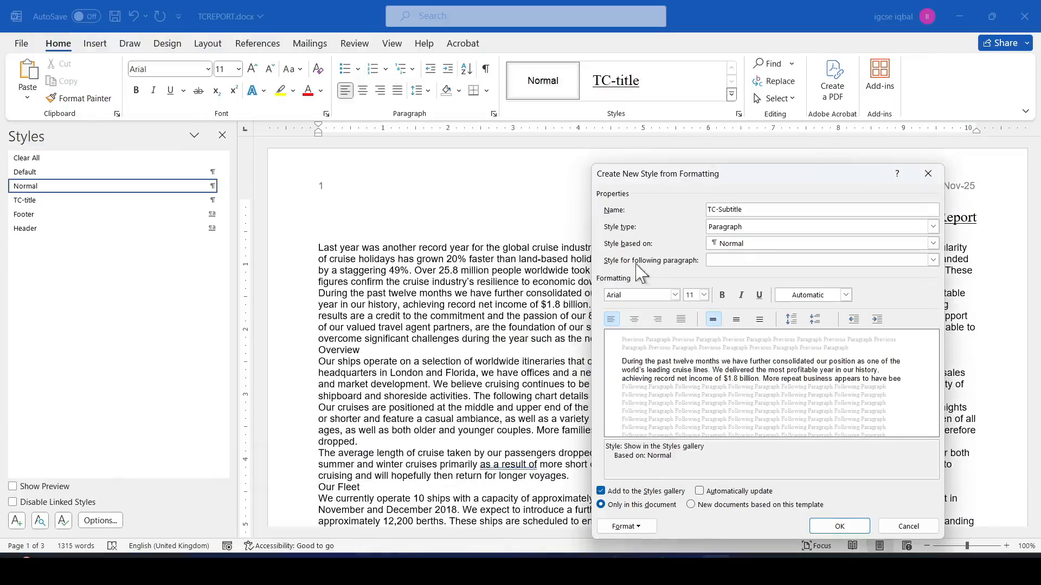
# - Set the TC-Subtitle style's font to Arial at 18 points, following the house style specifications
pyautogui.click(675, 295)
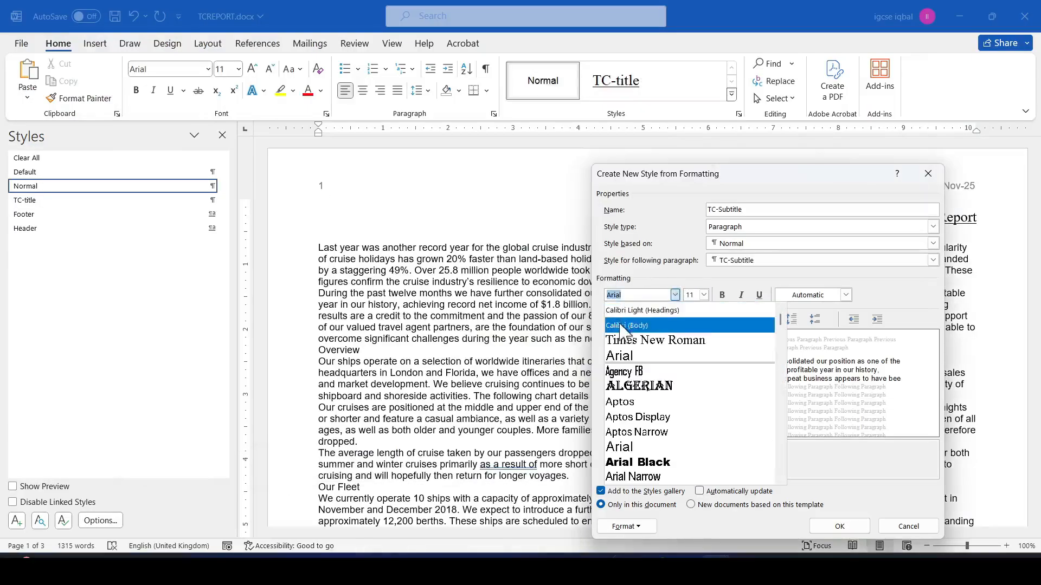
pyautogui.click(641, 356)
pyautogui.hotkey('alt', 'Tab')
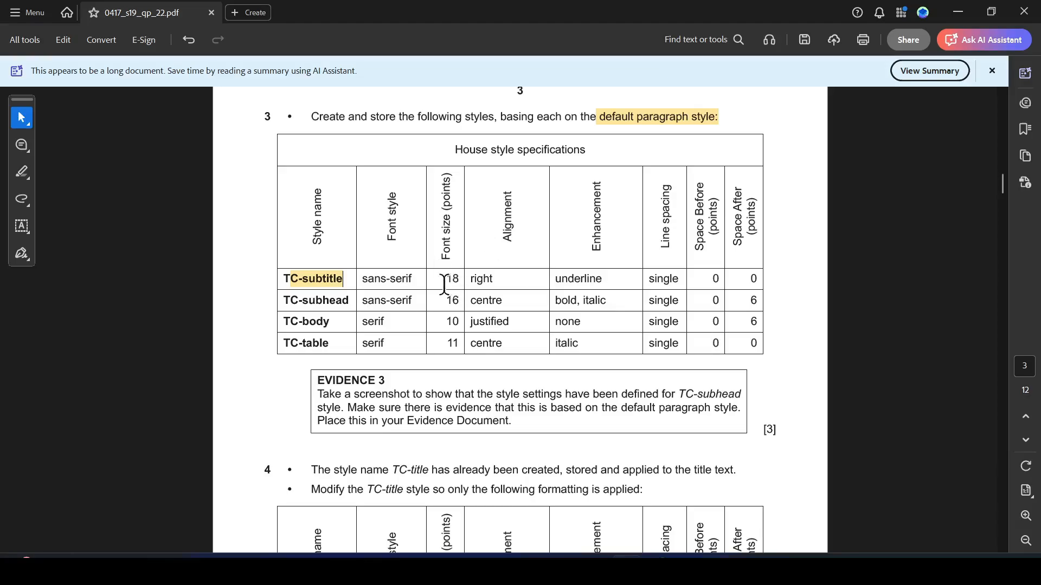
pyautogui.hotkey('alt', 'Tab')
pyautogui.click(704, 296)
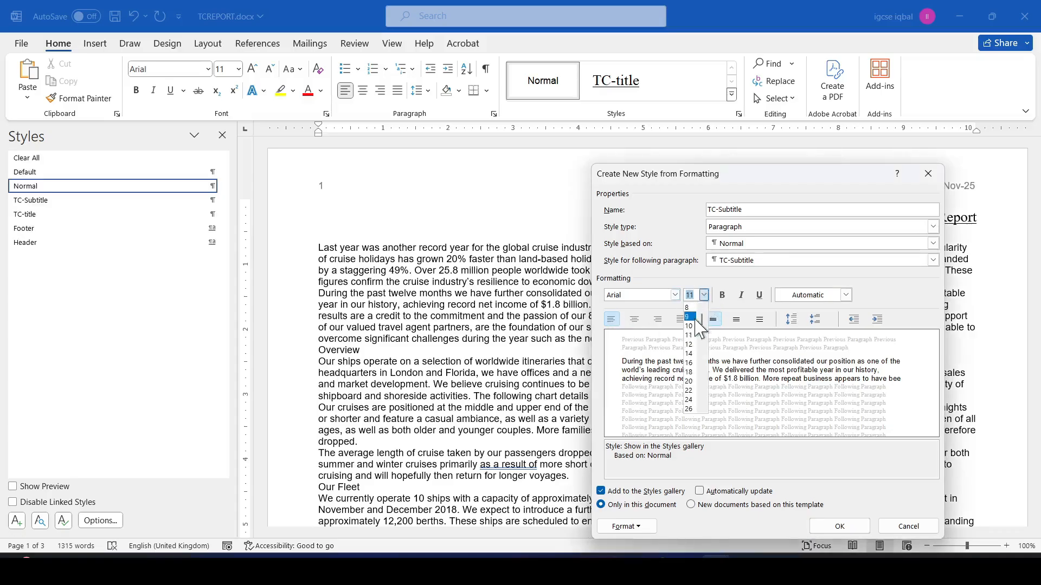
pyautogui.click(697, 375)
# - Give the TC-Subtitle style right alignment and underline, as listed in the question paper's house style table
pyautogui.hotkey('alt', 'Tab')
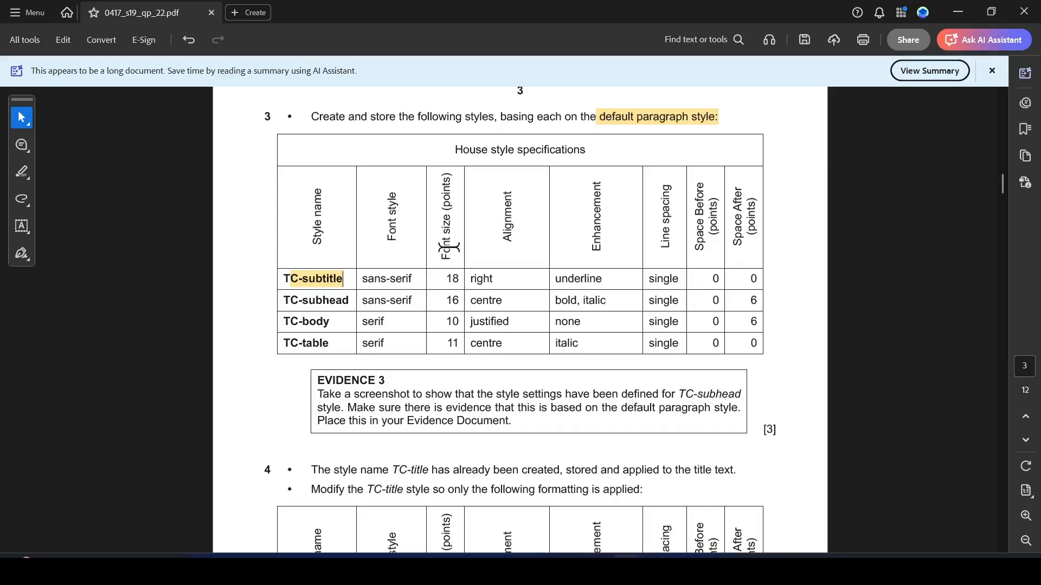
pyautogui.hotkey('alt', 'Tab')
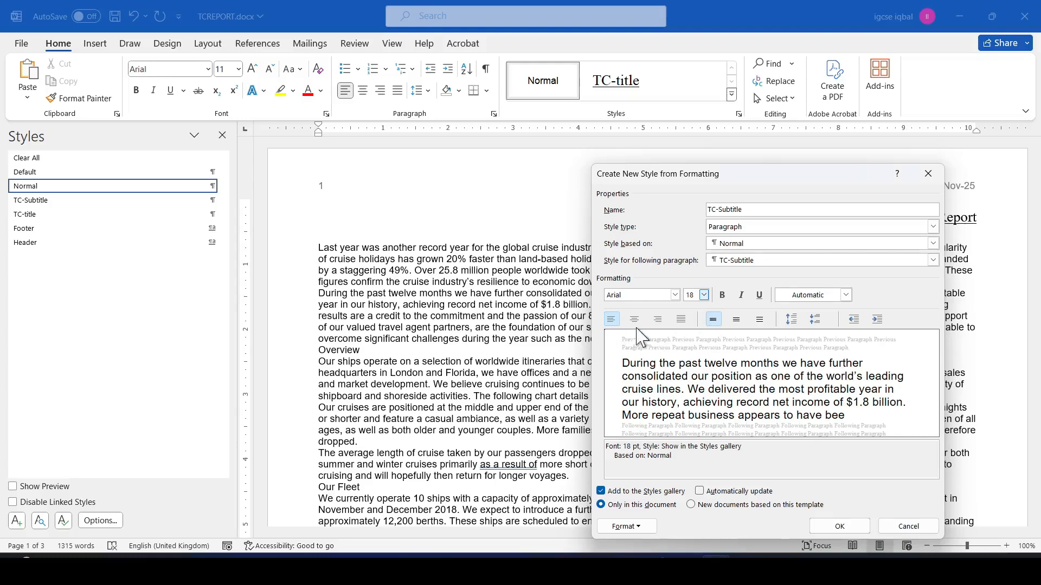
pyautogui.click(657, 320)
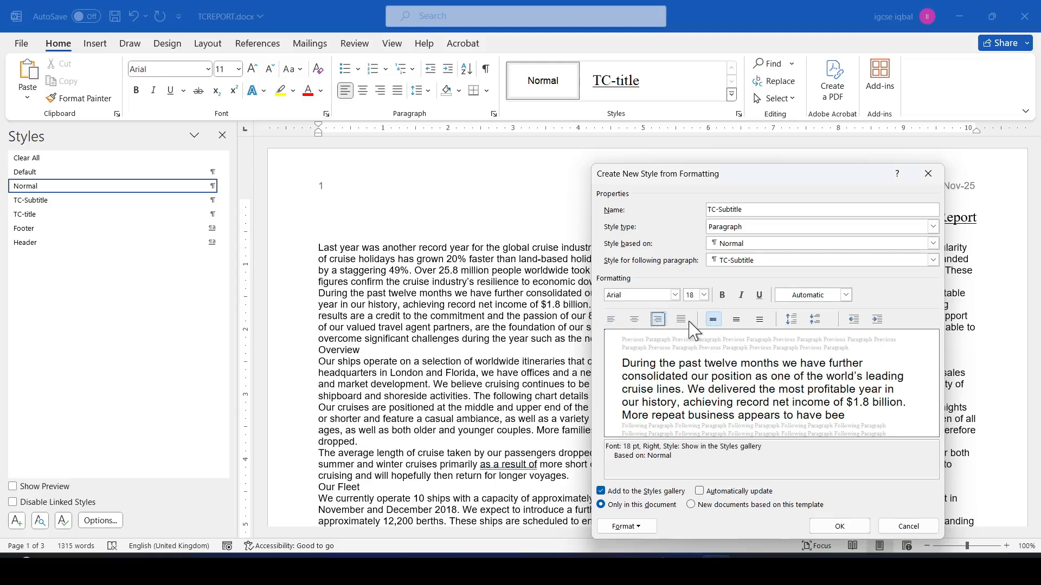
pyautogui.hotkey('alt', 'Tab')
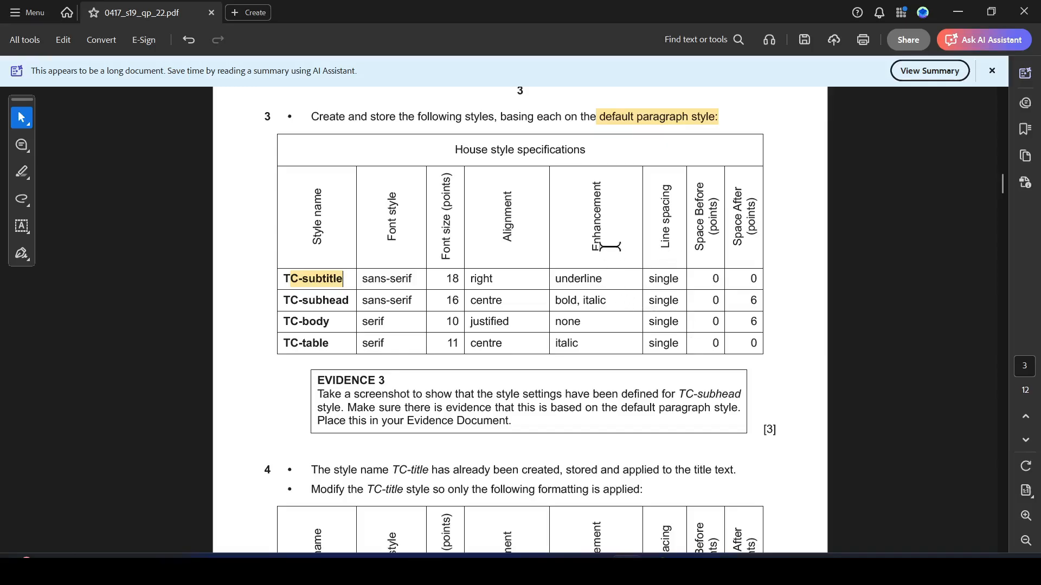
pyautogui.hotkey('alt', 'Tab')
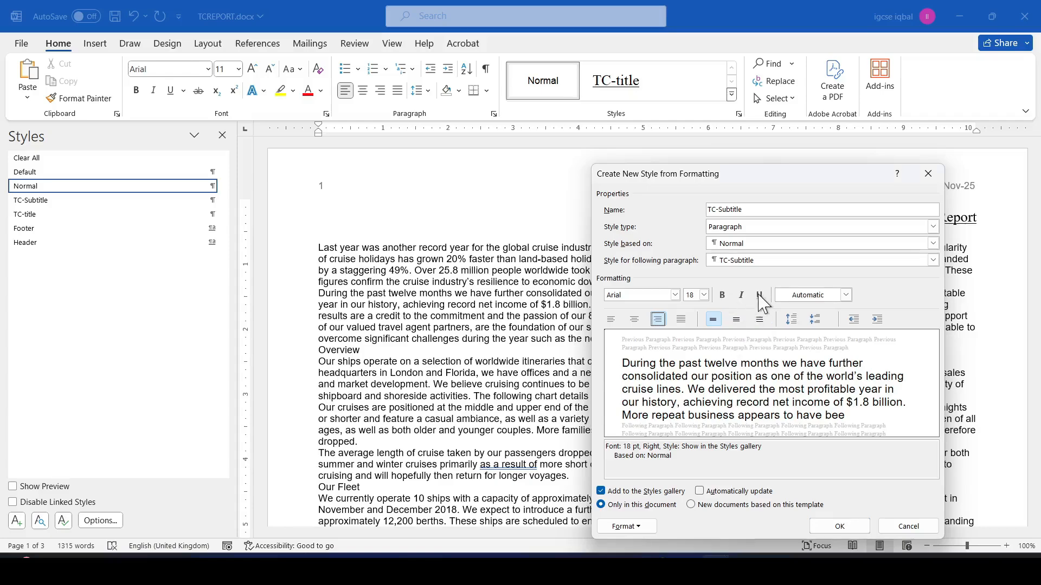
pyautogui.click(759, 295)
# - Set the TC-Subtitle style's line spacing to Single, check the spacing against the question paper, and save the style
pyautogui.hotkey('alt', 'Tab')
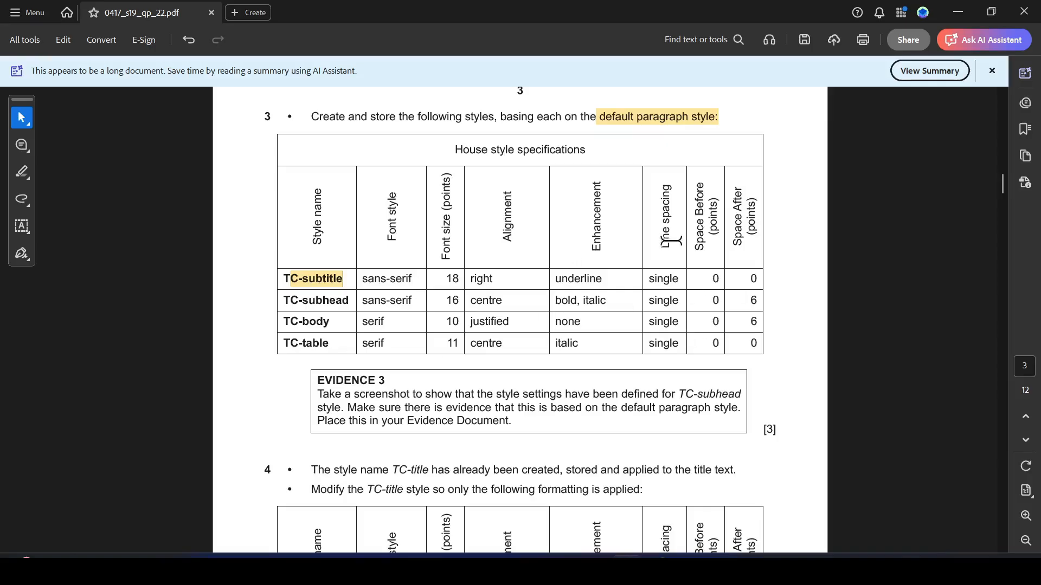
pyautogui.hotkey('alt', 'Tab')
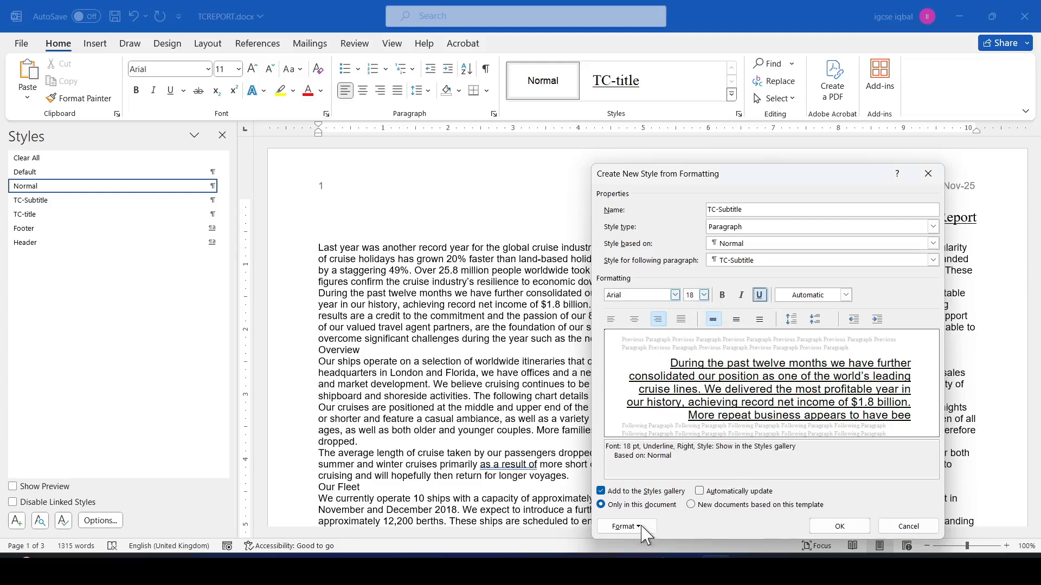
pyautogui.click(627, 526)
pyautogui.click(637, 401)
pyautogui.click(556, 328)
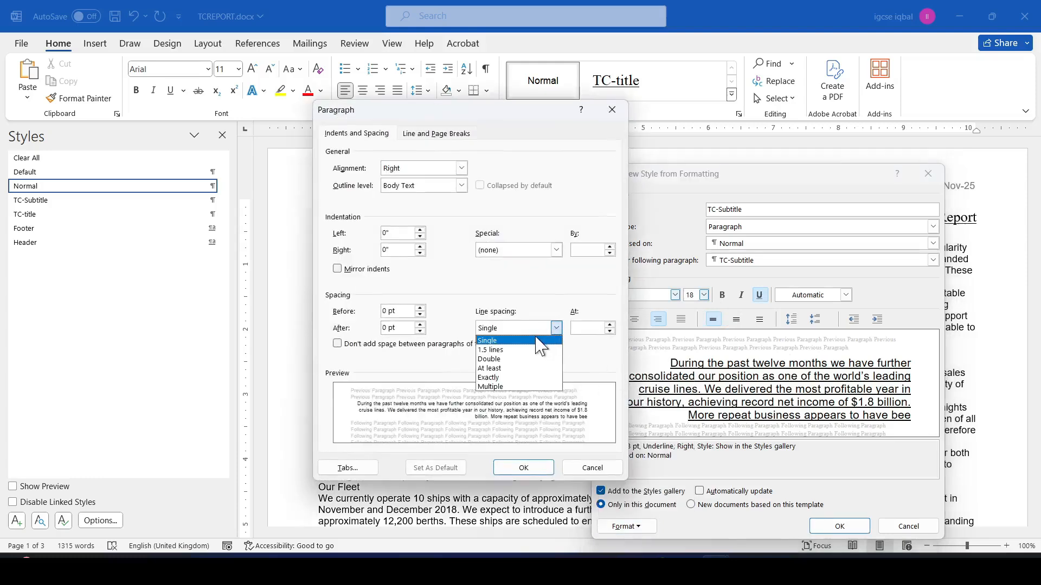
pyautogui.click(541, 343)
pyautogui.hotkey('alt', 'Tab')
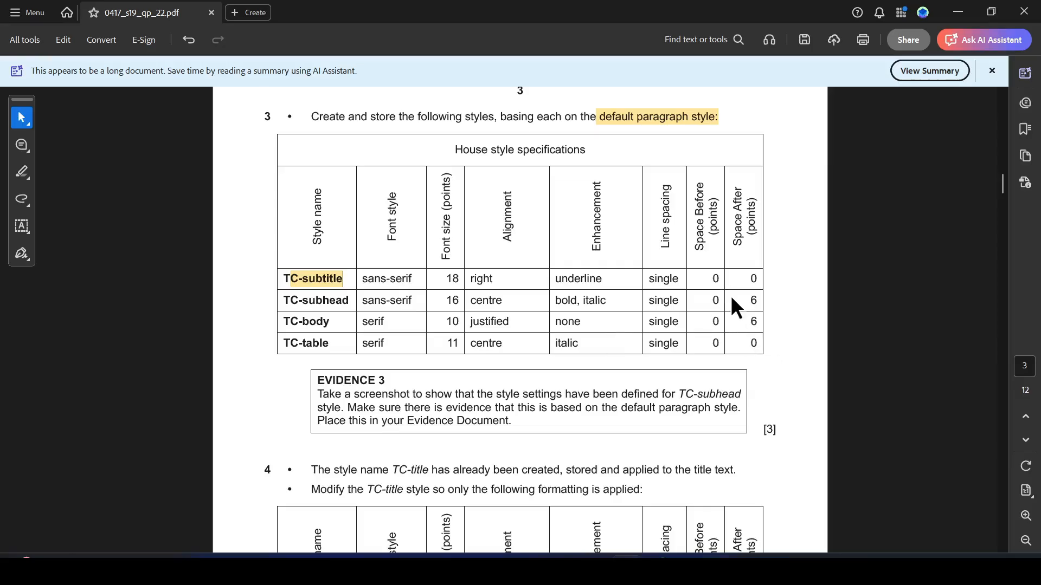
pyautogui.hotkey('alt', 'Tab')
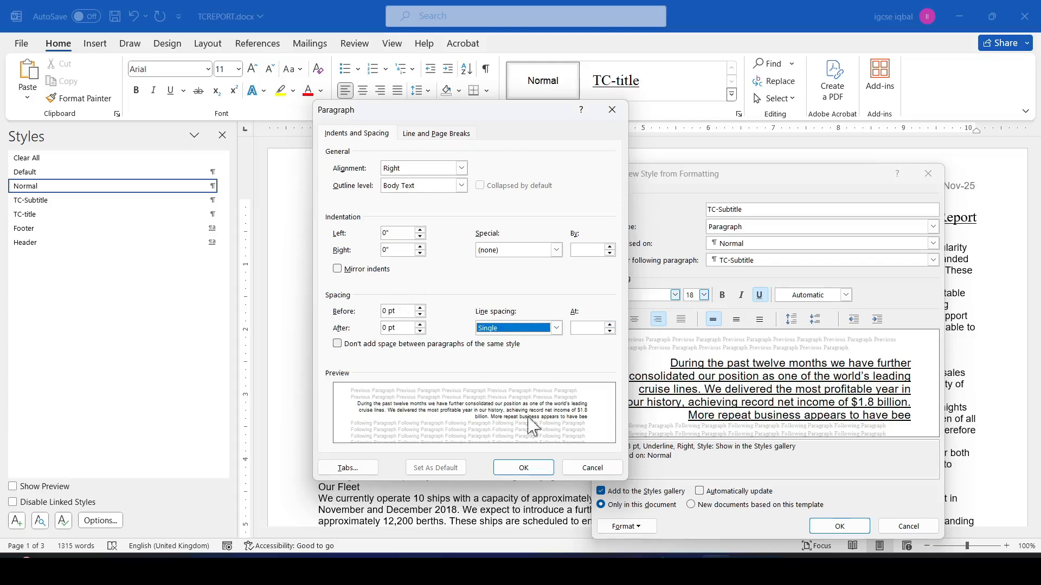
pyautogui.click(524, 468)
pyautogui.click(839, 527)
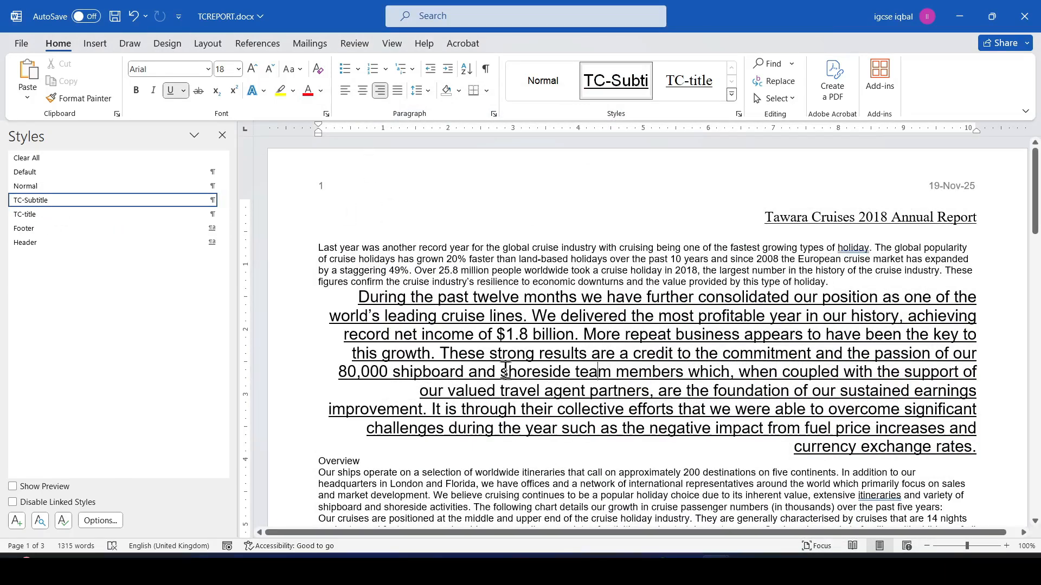
# - Look up the TC-subhead row in the question paper's house style table
pyautogui.hotkey('alt', 'Tab')
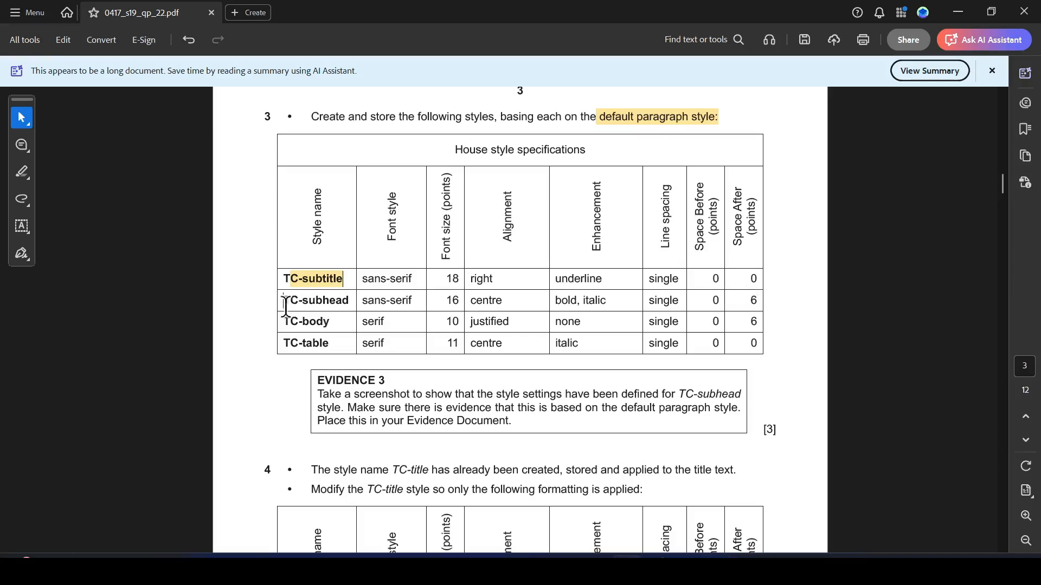
pyautogui.moveTo(286, 306); pyautogui.dragTo(357, 307)
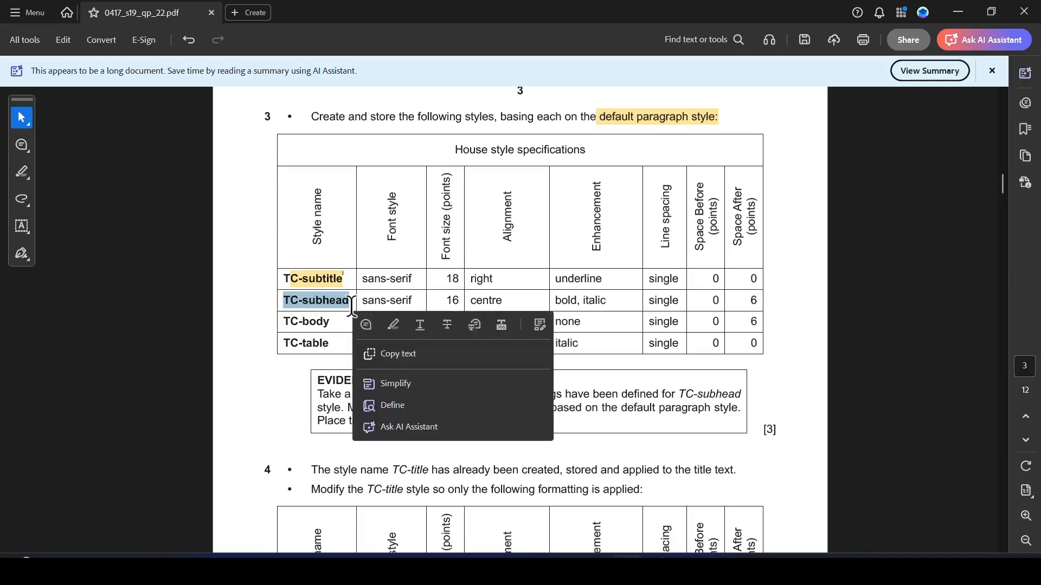
pyautogui.hotkey('alt', 'Tab')
pyautogui.scroll(-3, 390, 263)
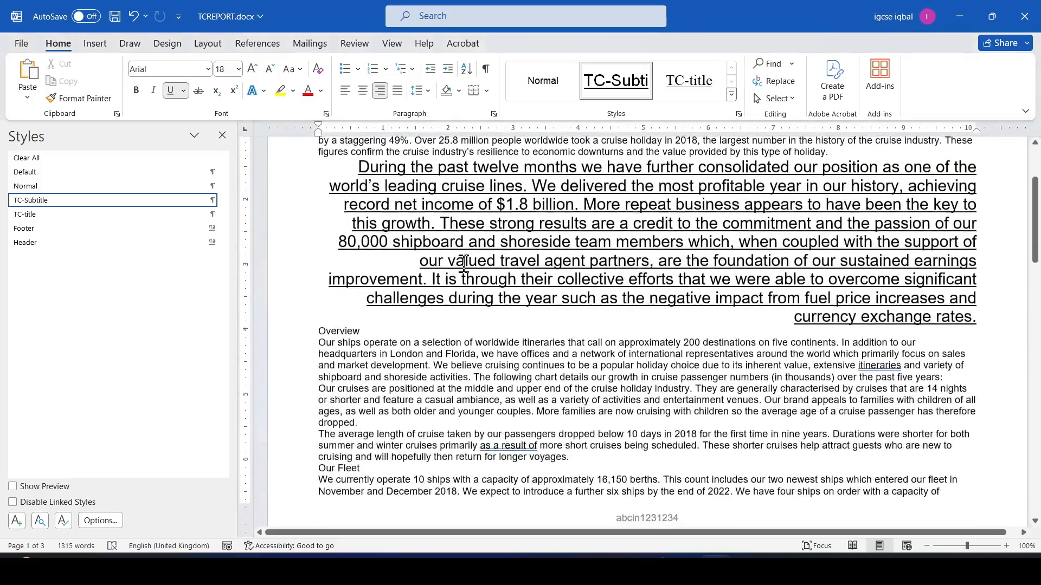
pyautogui.scroll(3, 379, 263)
pyautogui.click(414, 232)
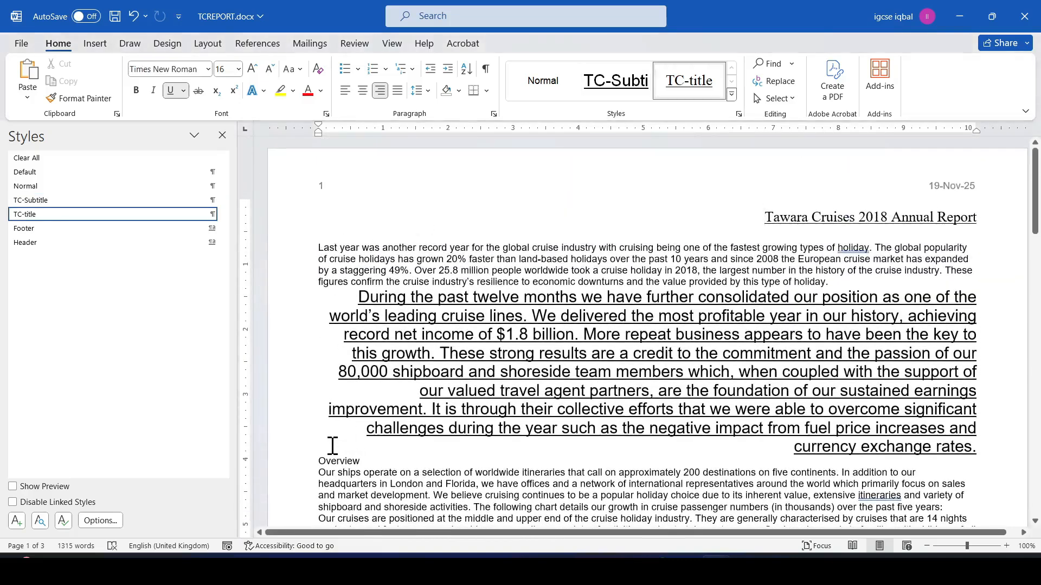
pyautogui.click(17, 521)
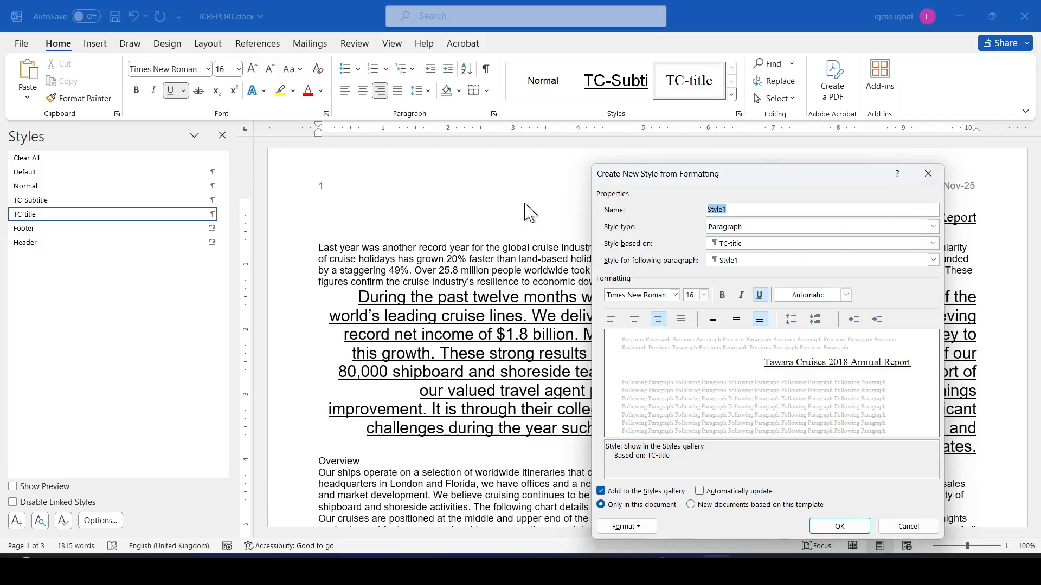
pyautogui.click(928, 173)
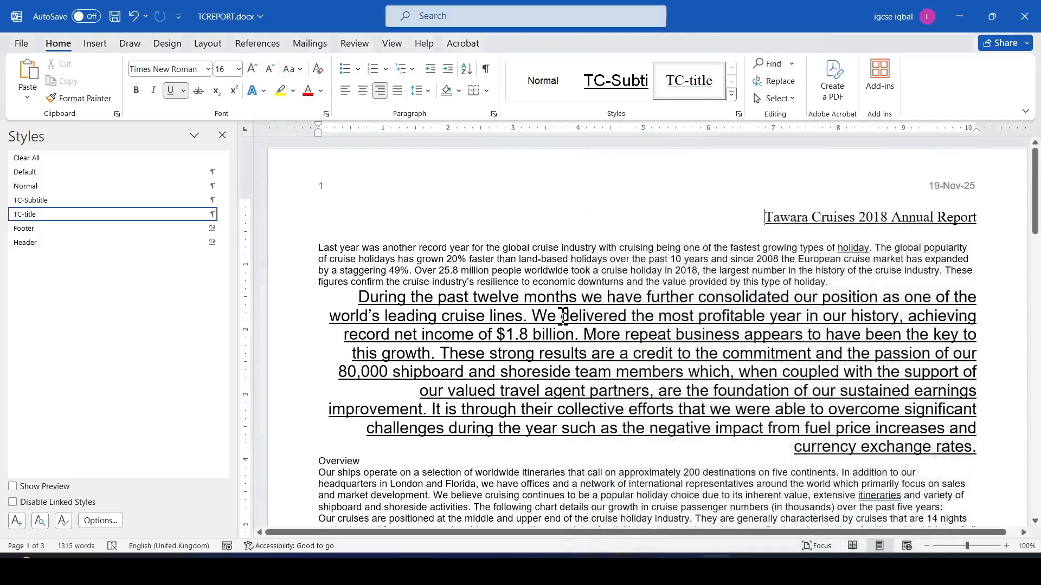
# - Start a new paragraph style from the report's last paragraph on page 3 and base it on Default
pyautogui.scroll(-10, 570, 309)
pyautogui.scroll(-15, 572, 312)
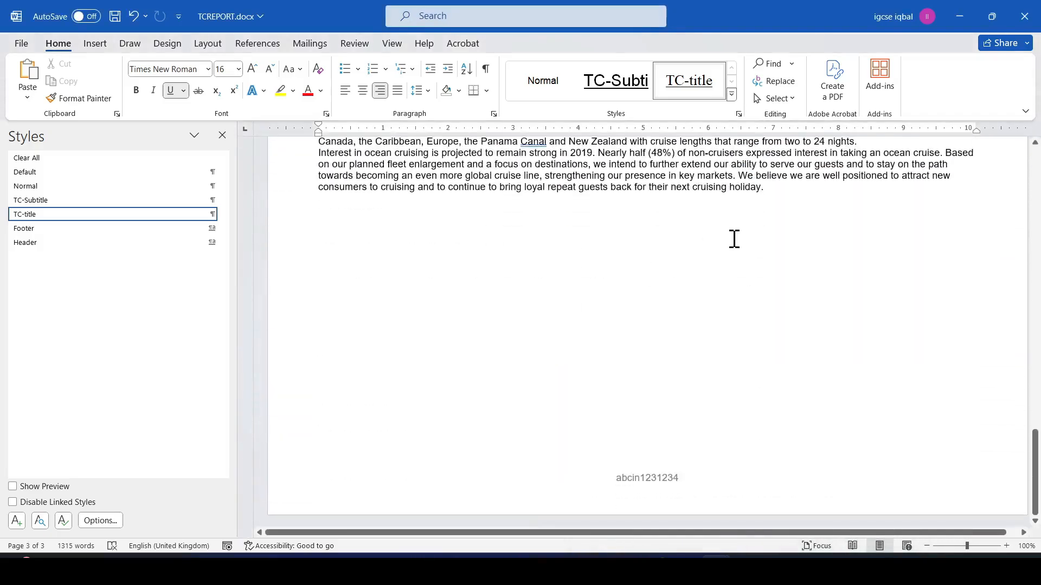
pyautogui.click(779, 200)
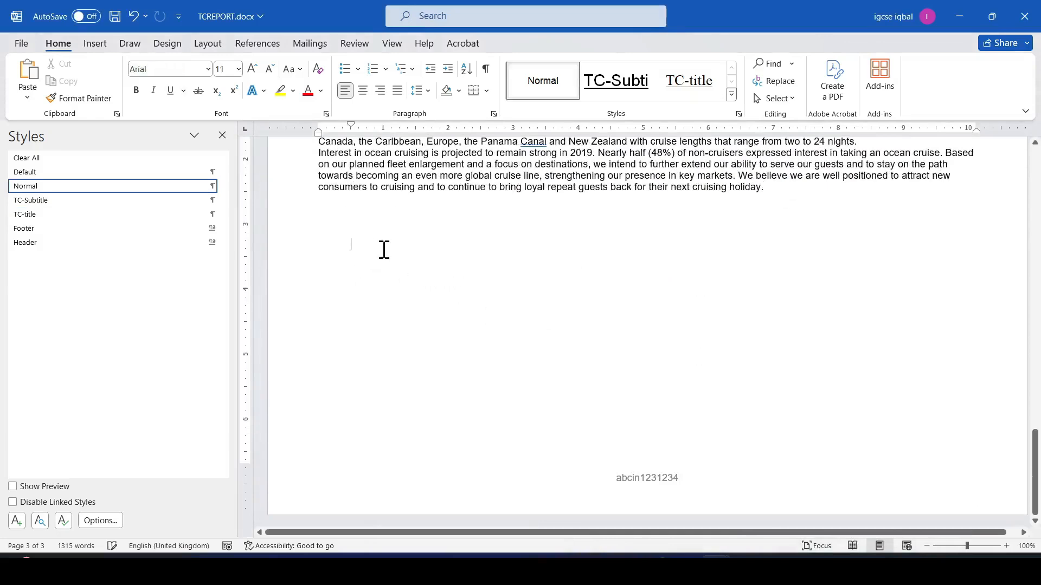
pyautogui.scroll(5, 379, 277)
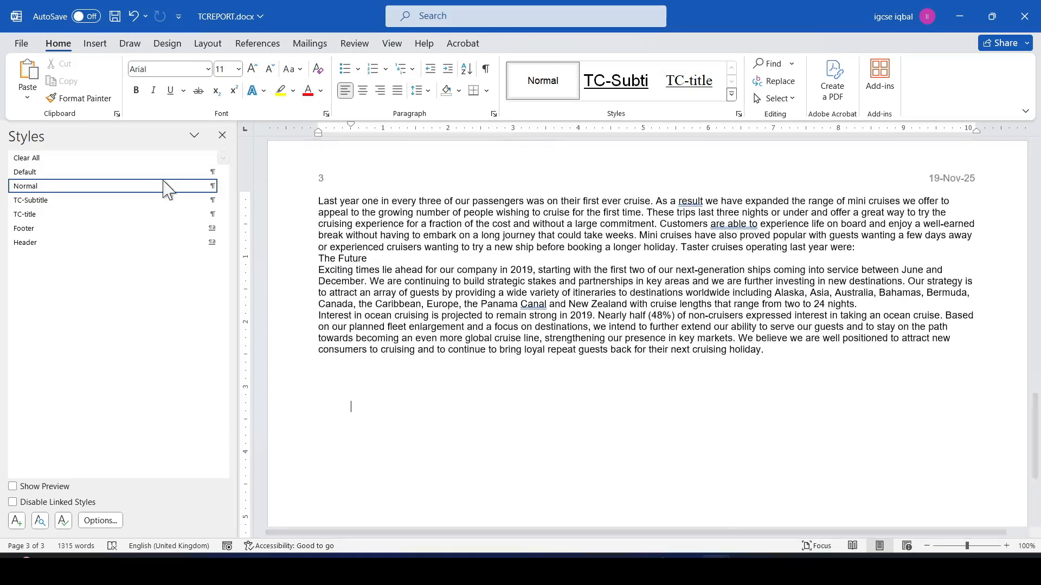
pyautogui.click(16, 520)
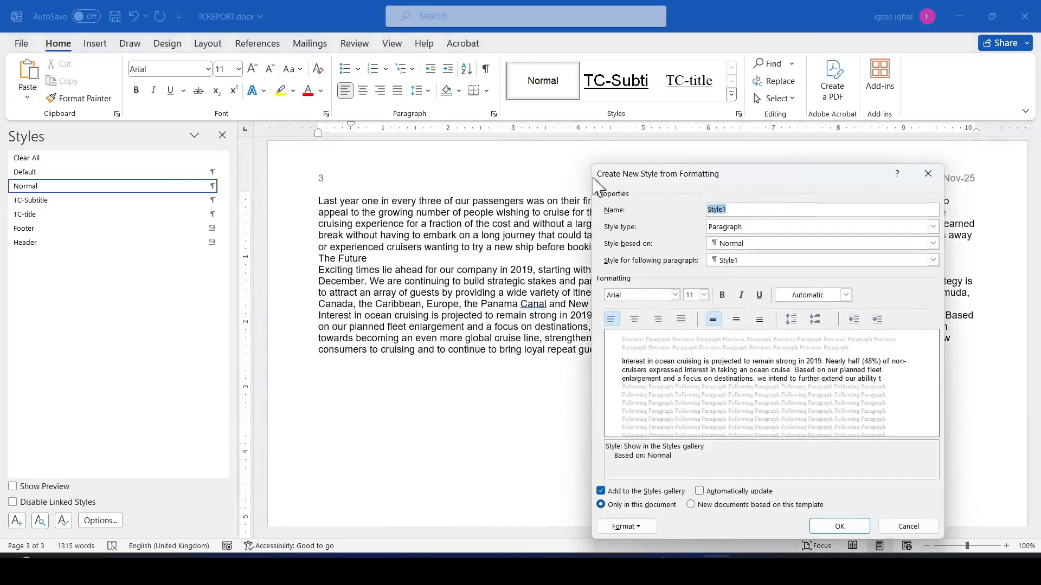
pyautogui.click(933, 243)
pyautogui.press('Escape')
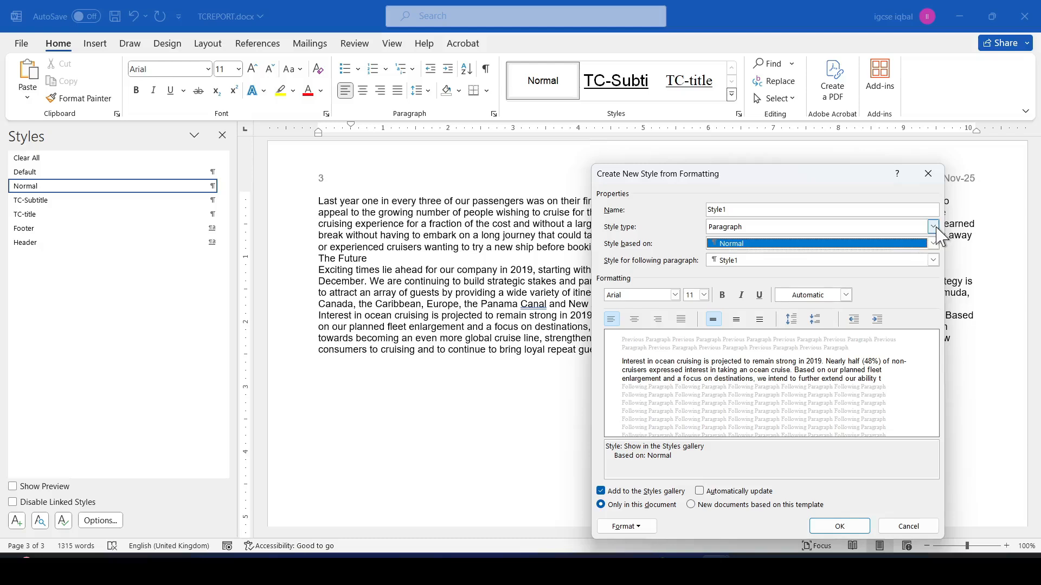
pyautogui.click(933, 243)
pyautogui.click(768, 266)
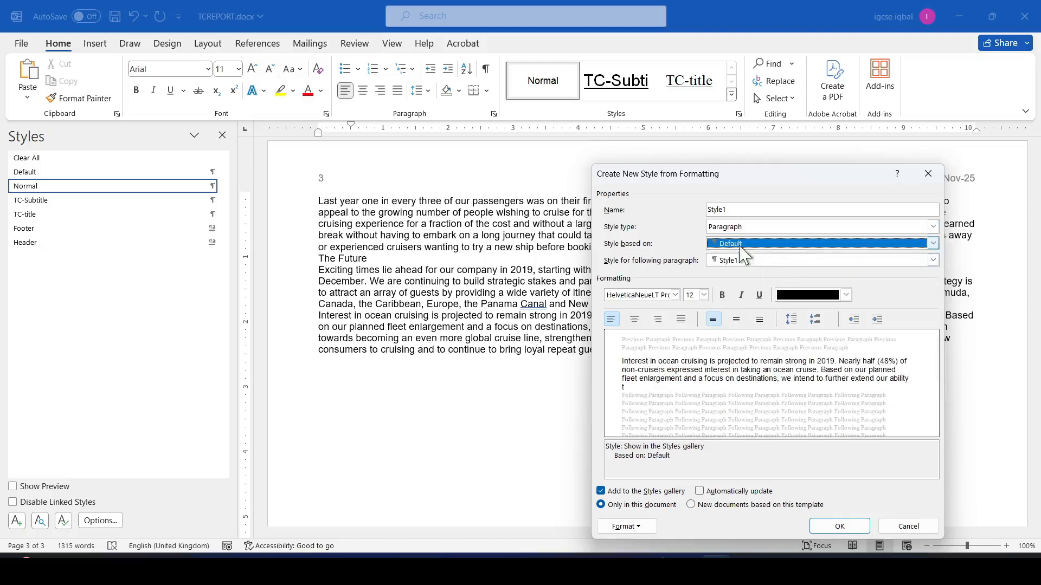
# - Name the new style TC-subhead, checking the name against the house style specifications
pyautogui.click(730, 209)
pyautogui.doubleClick(730, 209)
pyautogui.write('TC-subhead')
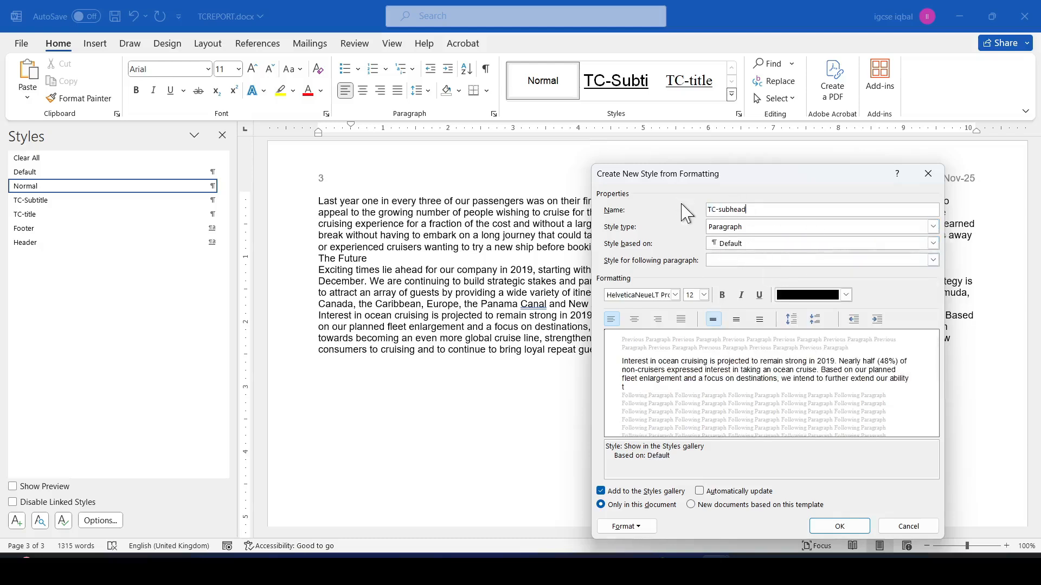
pyautogui.hotkey('alt', 'Tab')
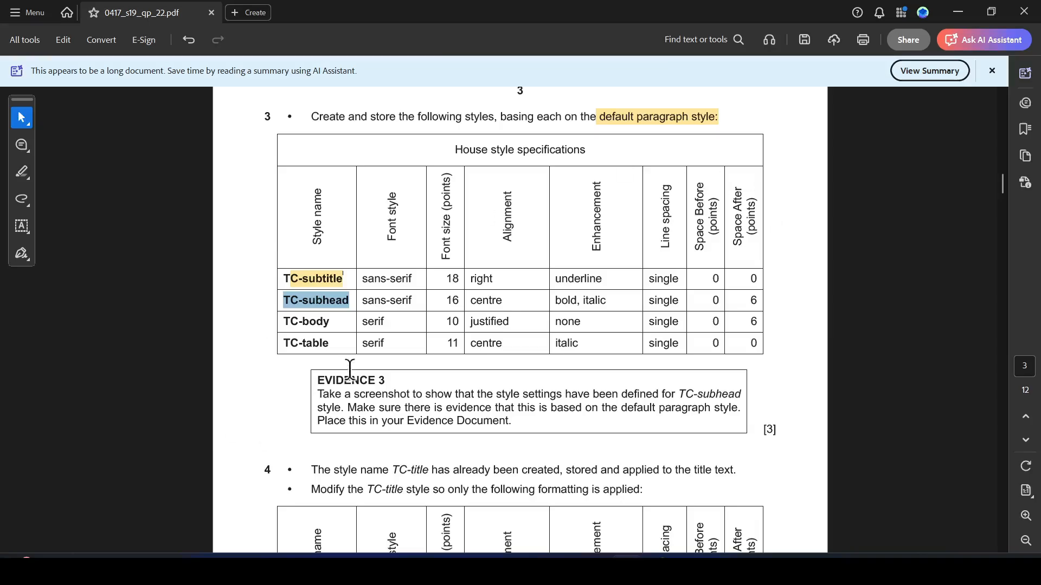
pyautogui.hotkey('alt', 'Tab')
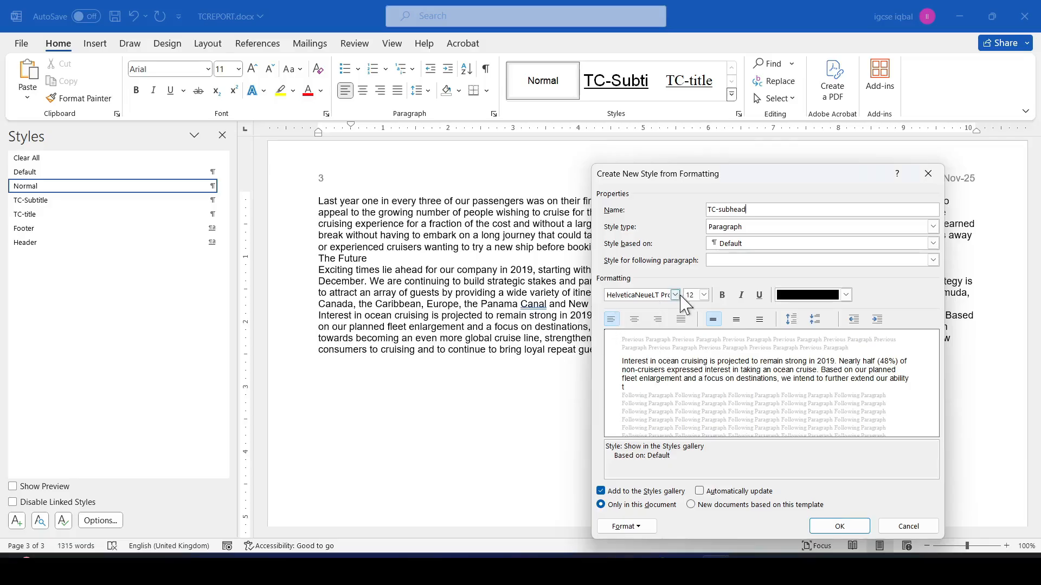
# - Set the TC-subhead style's font to Arial at 18 points while consulting the question paper's table
pyautogui.hotkey('alt', 'Tab')
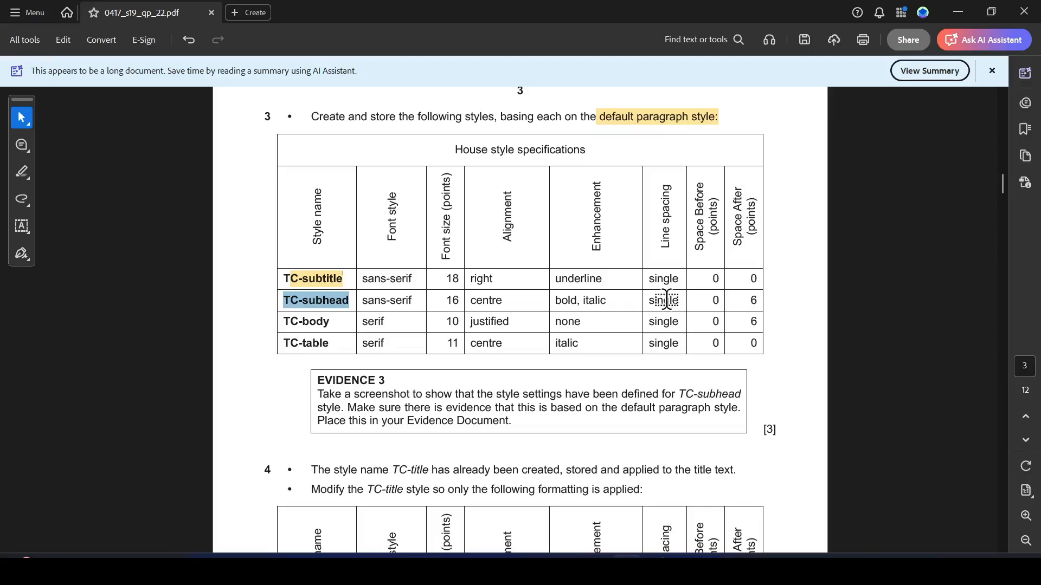
pyautogui.hotkey('alt', 'Tab')
pyautogui.click(675, 294)
pyautogui.click(677, 336)
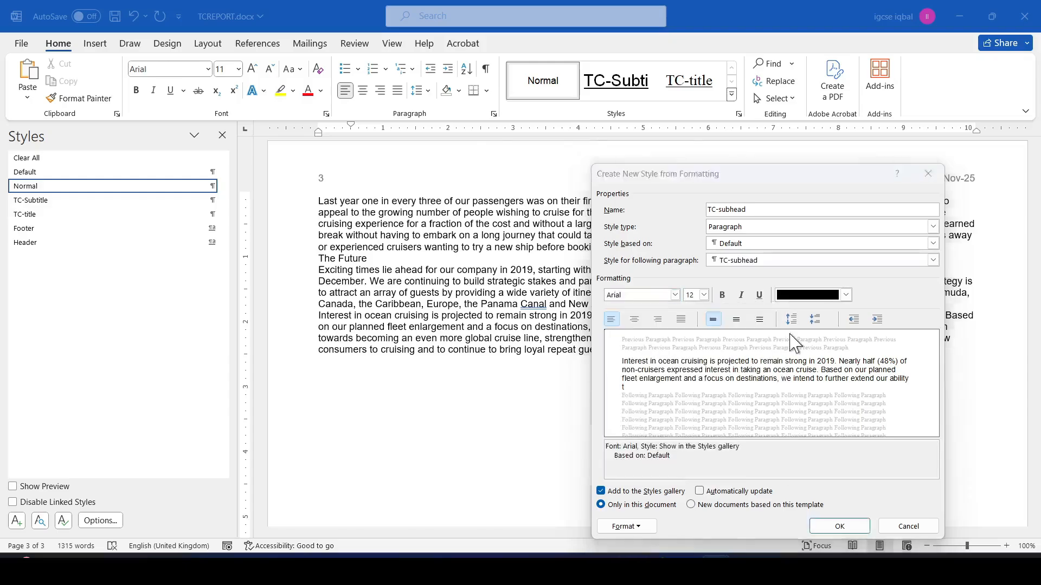
pyautogui.hotkey('alt', 'Tab')
pyautogui.hotkey('alt', 'Tab')
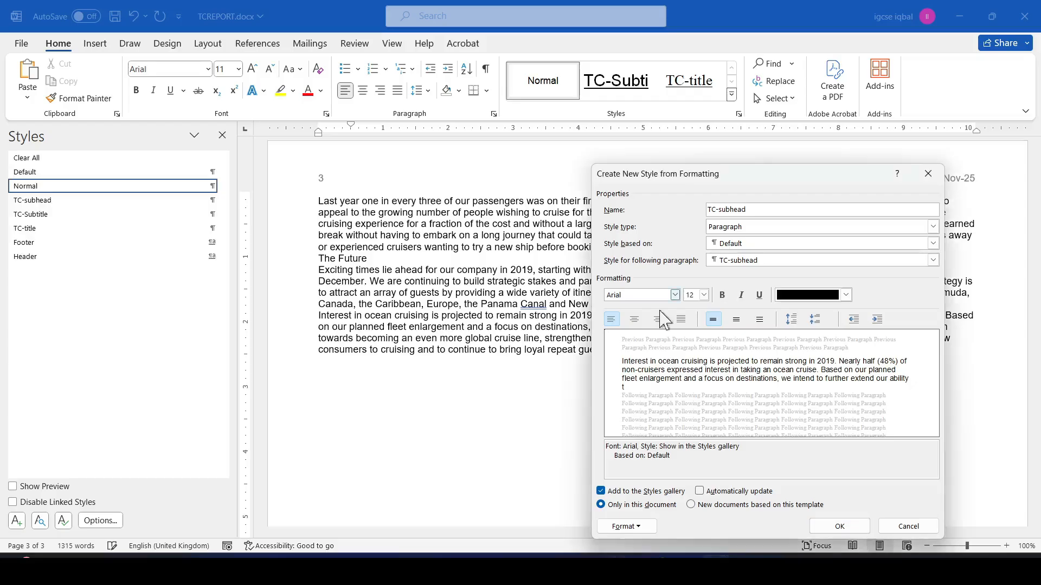
pyautogui.click(703, 294)
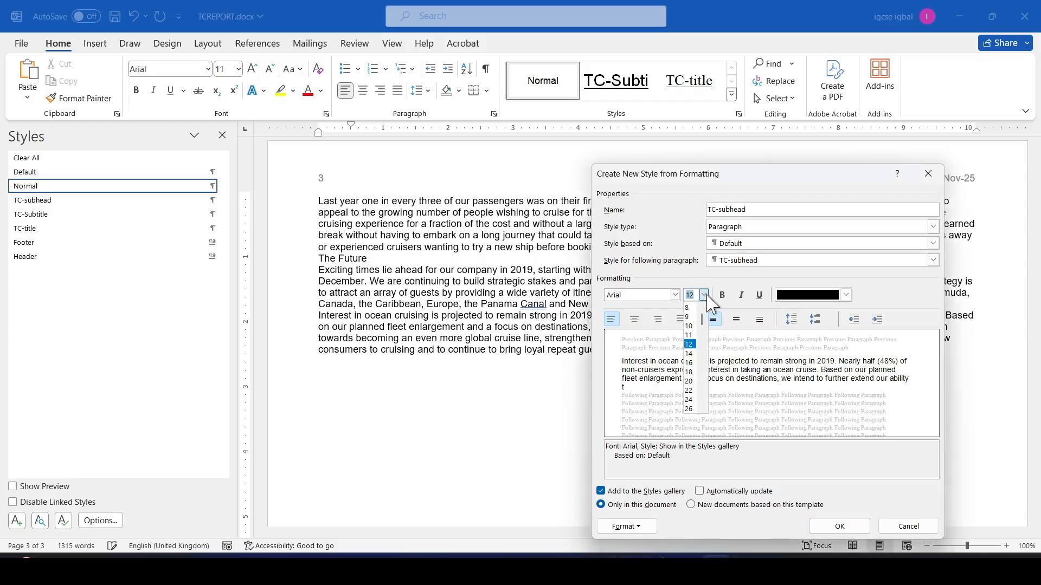
pyautogui.click(697, 381)
# - Give the TC-subhead style centre alignment with bold and italic, following the question paper's alignment and enhancement columns
pyautogui.hotkey('alt', 'Tab')
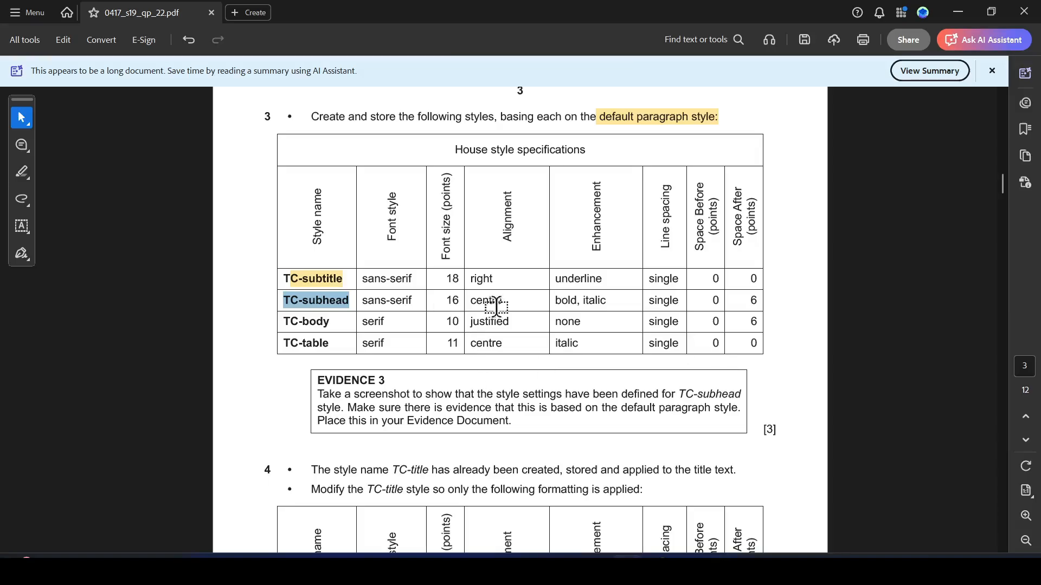
pyautogui.hotkey('alt', 'Tab')
pyautogui.click(635, 320)
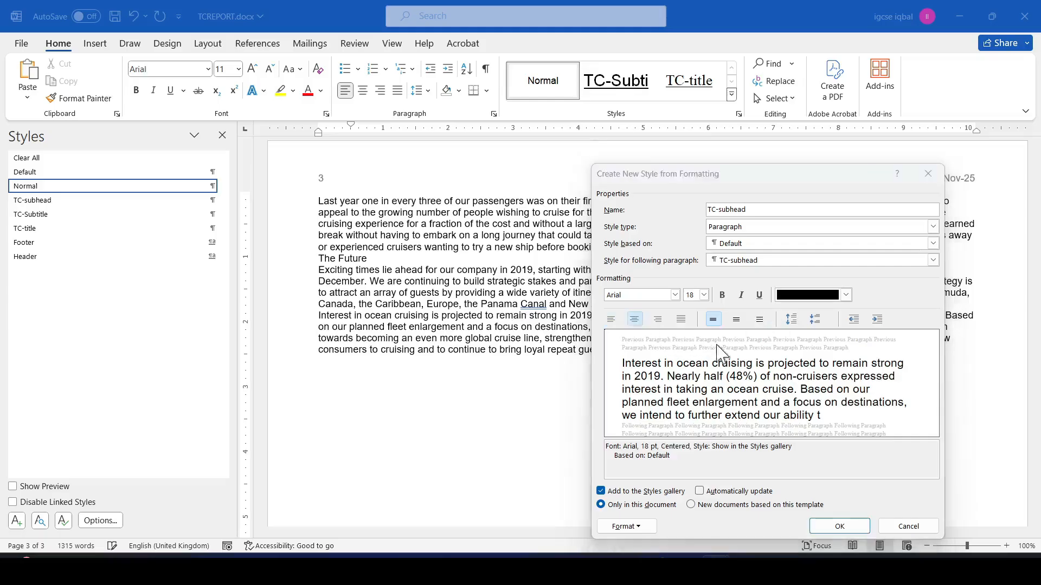
pyautogui.hotkey('alt', 'Tab')
pyautogui.moveTo(556, 301); pyautogui.dragTo(606, 302)
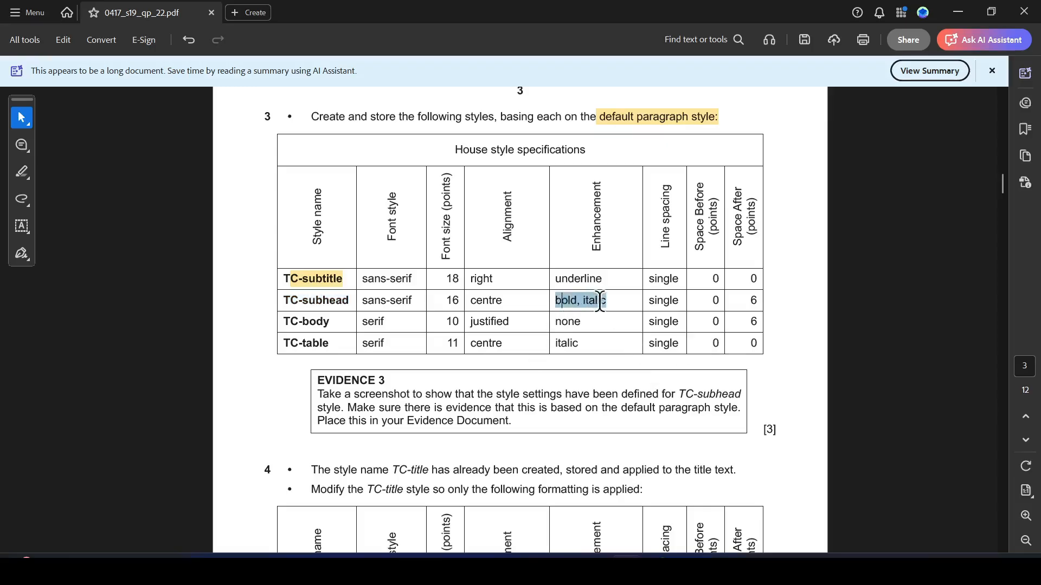
pyautogui.click(644, 326)
pyautogui.hotkey('alt', 'Tab')
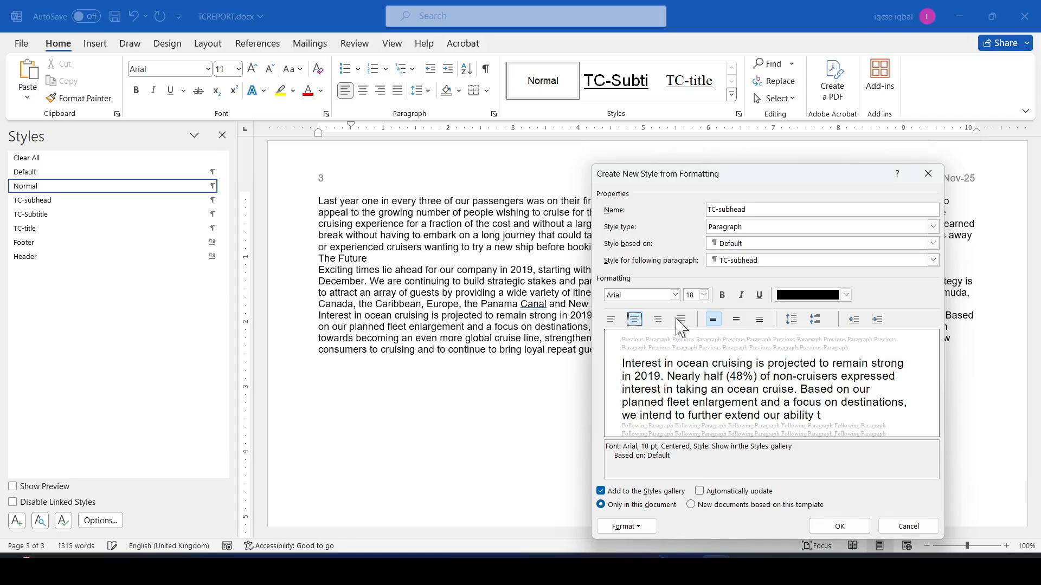
pyautogui.click(721, 295)
pyautogui.click(743, 295)
# - Set the TC-subhead style's space after to 6 pt, check the spacing against the question paper, and save the style
pyautogui.hotkey('alt', 'Tab')
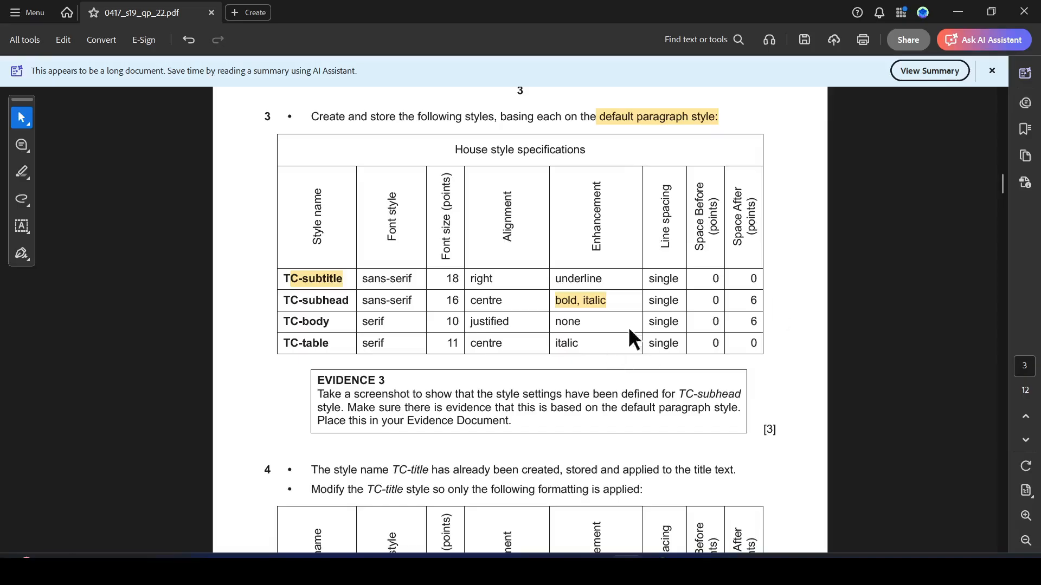
pyautogui.hotkey('alt', 'Tab')
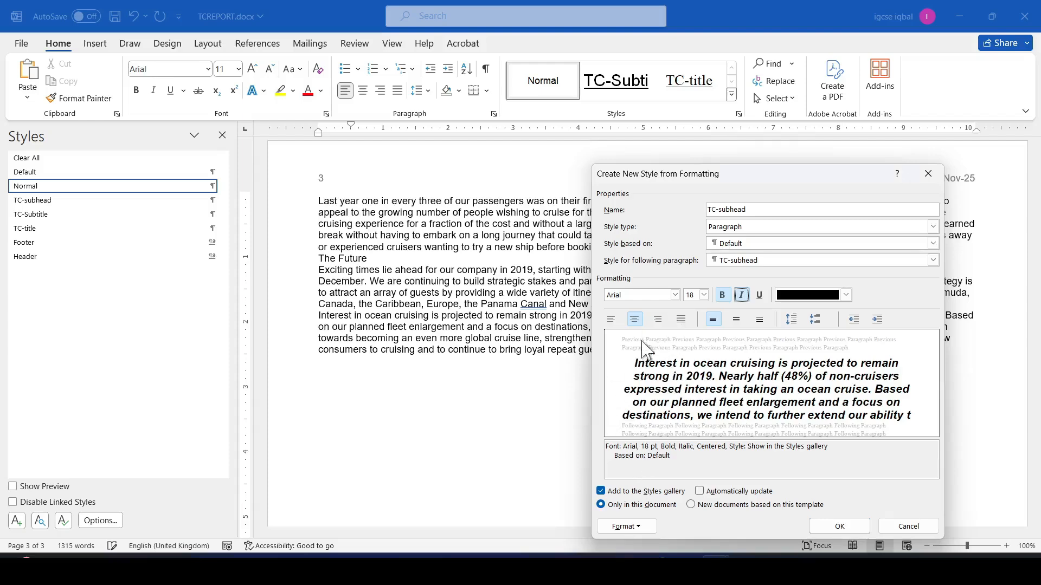
pyautogui.click(628, 526)
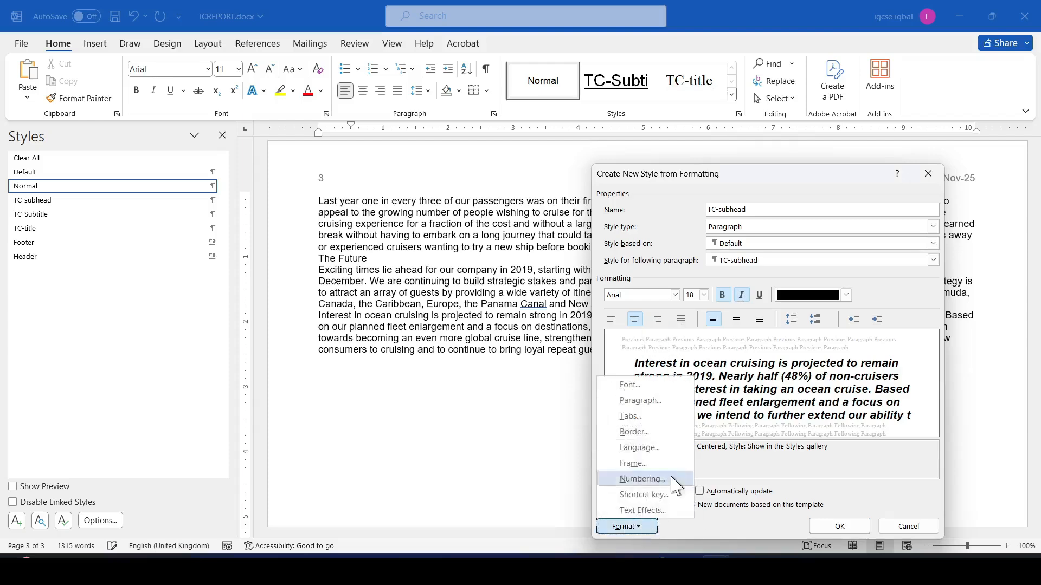
pyautogui.click(638, 401)
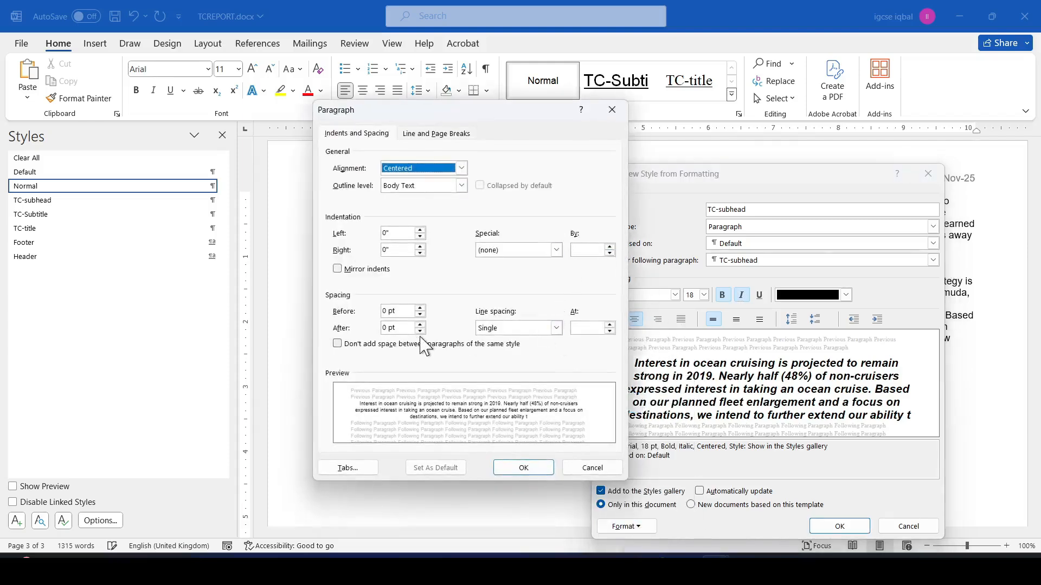
pyautogui.hotkey('alt', 'Tab')
pyautogui.click(564, 256)
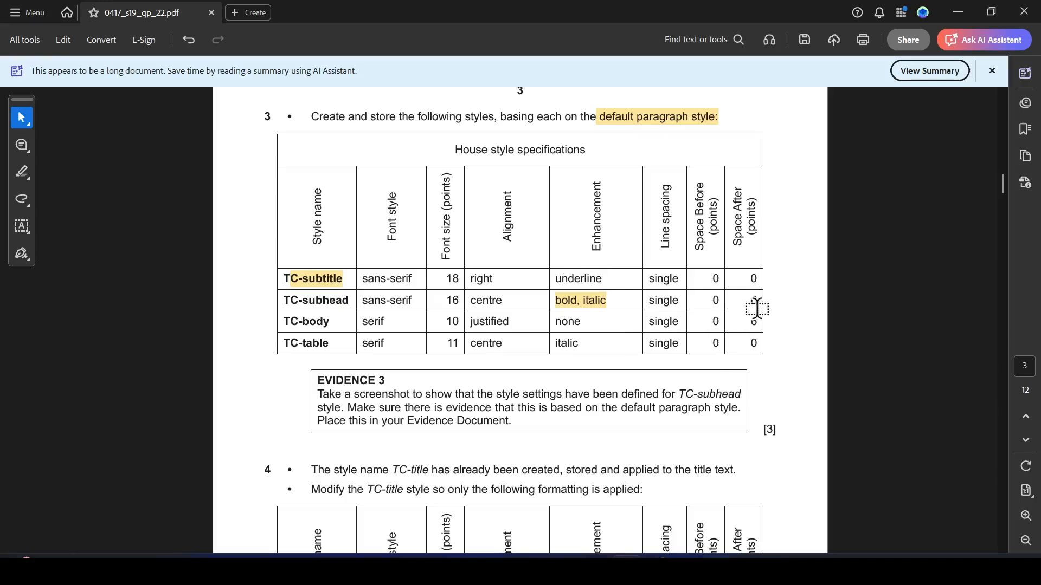
pyautogui.hotkey('alt', 'Tab')
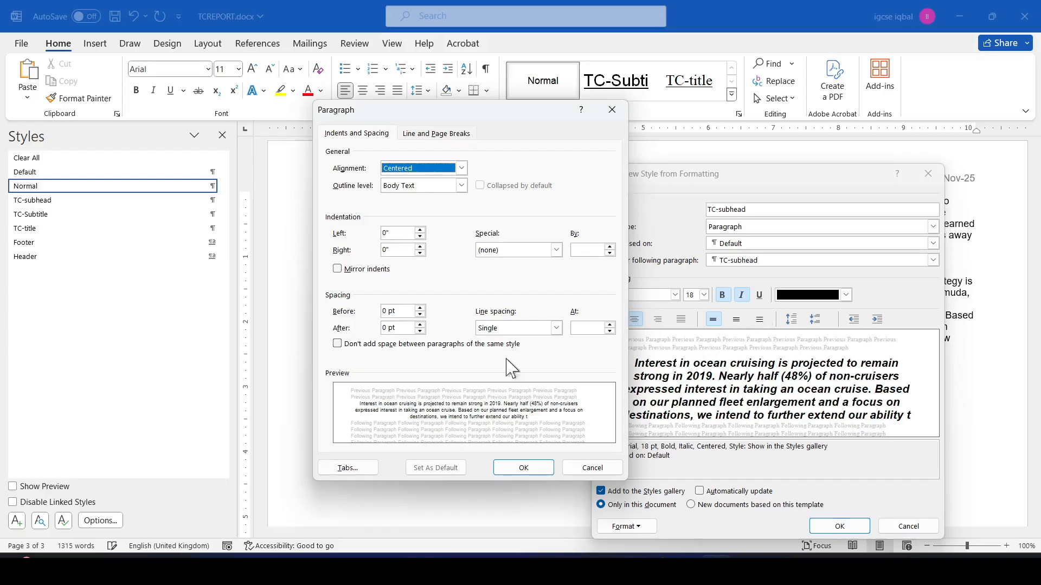
pyautogui.click(421, 331)
pyautogui.click(420, 325)
pyautogui.click(420, 325)
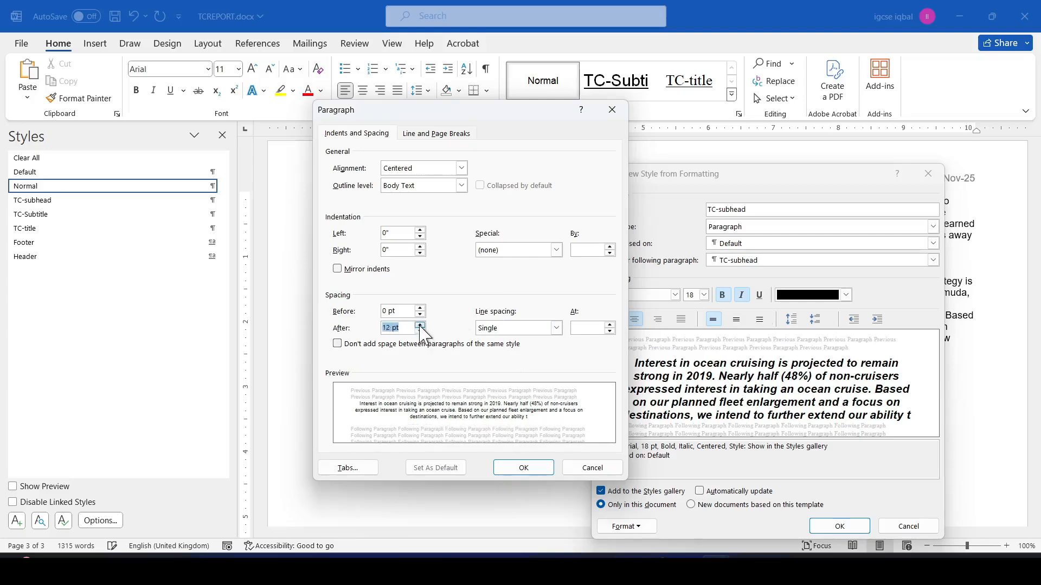
pyautogui.click(420, 331)
pyautogui.hotkey('alt', 'Tab')
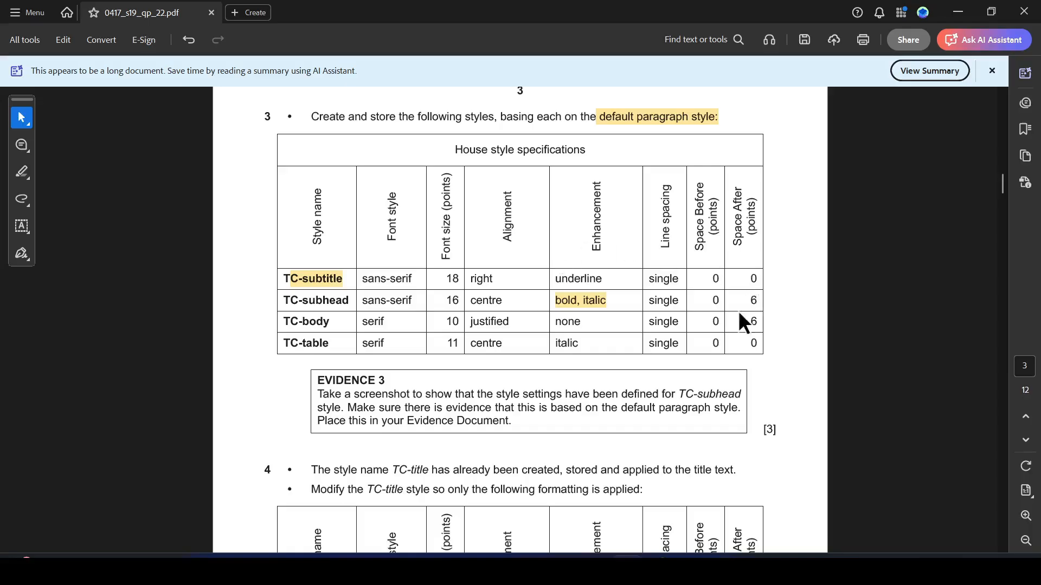
pyautogui.hotkey('alt', 'Tab')
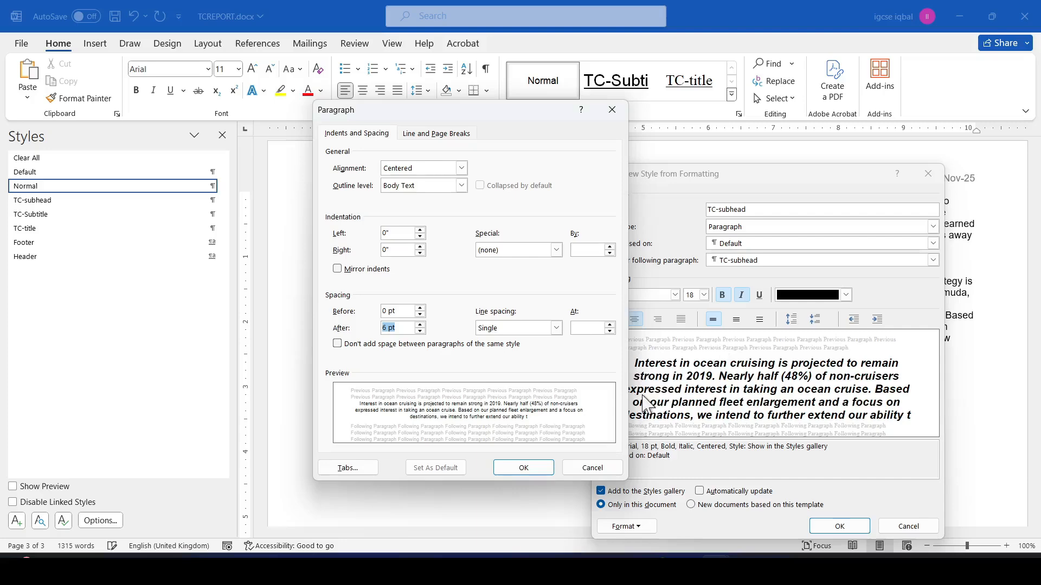
pyautogui.click(521, 470)
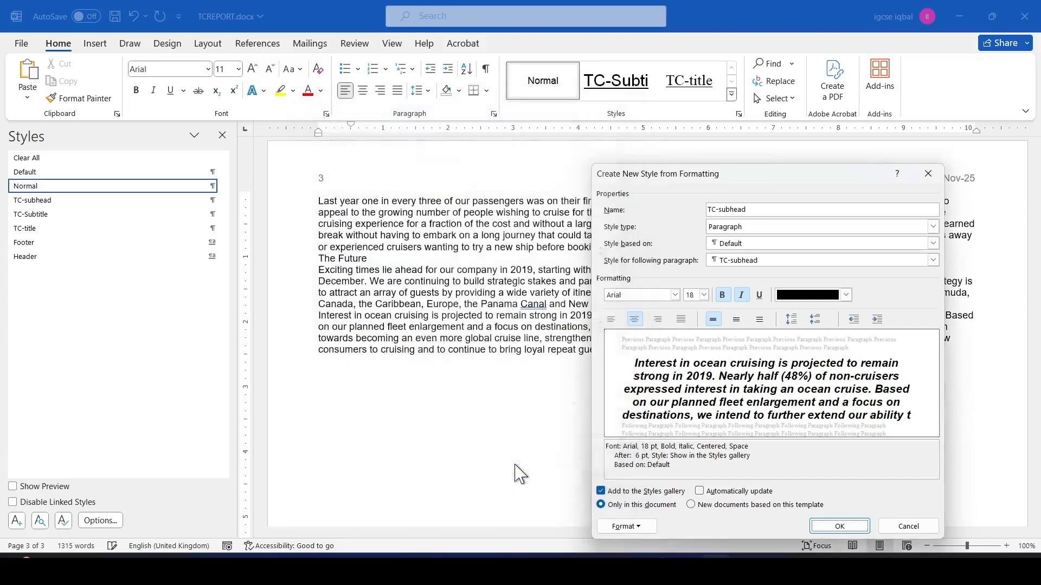
pyautogui.click(839, 526)
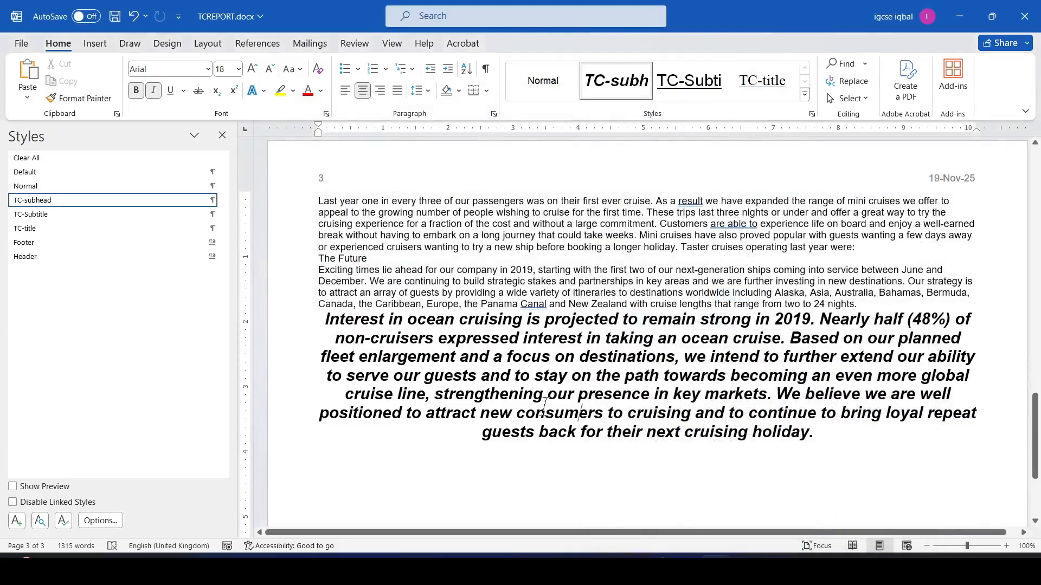
pyautogui.scroll(-5, 567, 355)
pyautogui.scroll(10, 567, 355)
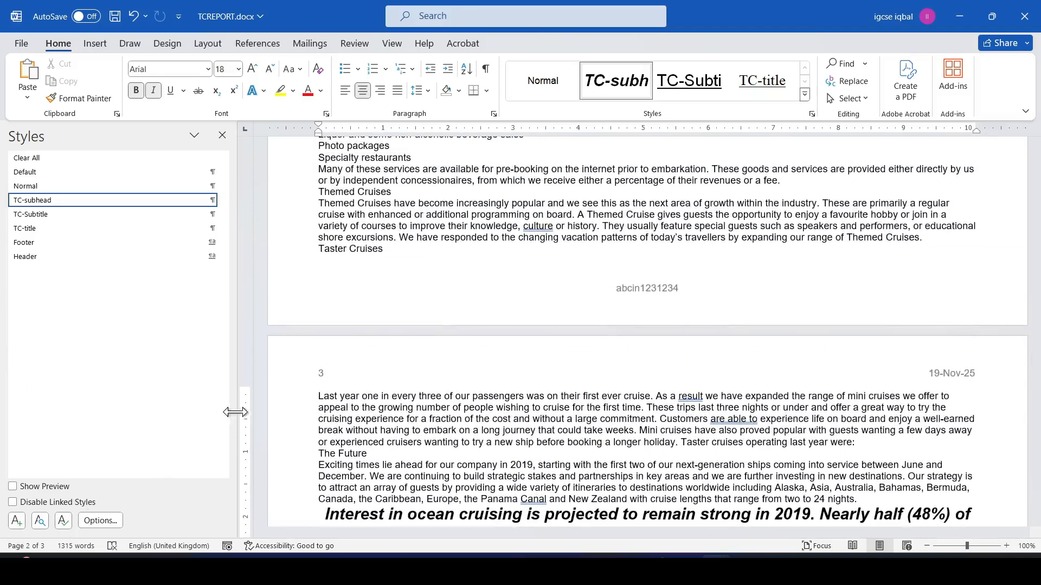
# - Create a new paragraph style based on Default and name it TC-body, copying the name from the question paper
pyautogui.scroll(-4, 301, 422)
pyautogui.scroll(-3, 391, 386)
pyautogui.click(340, 385)
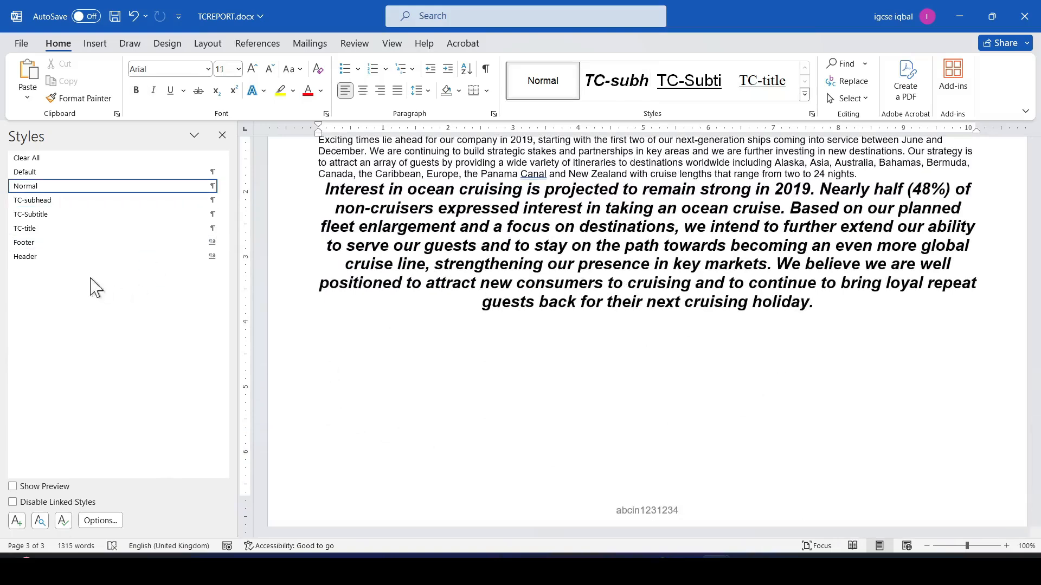
pyautogui.click(16, 521)
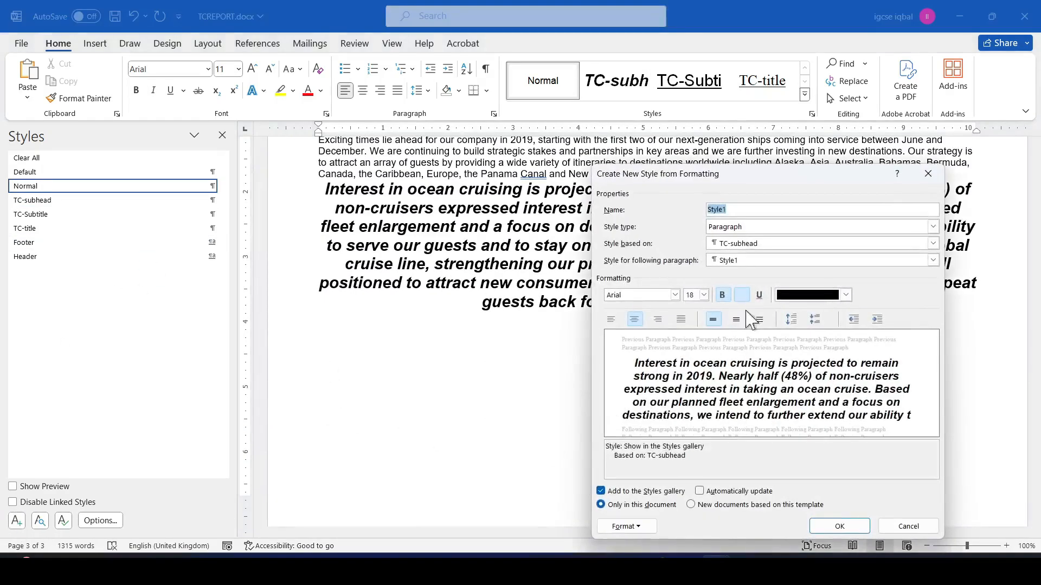
pyautogui.hotkey('alt', 'Tab')
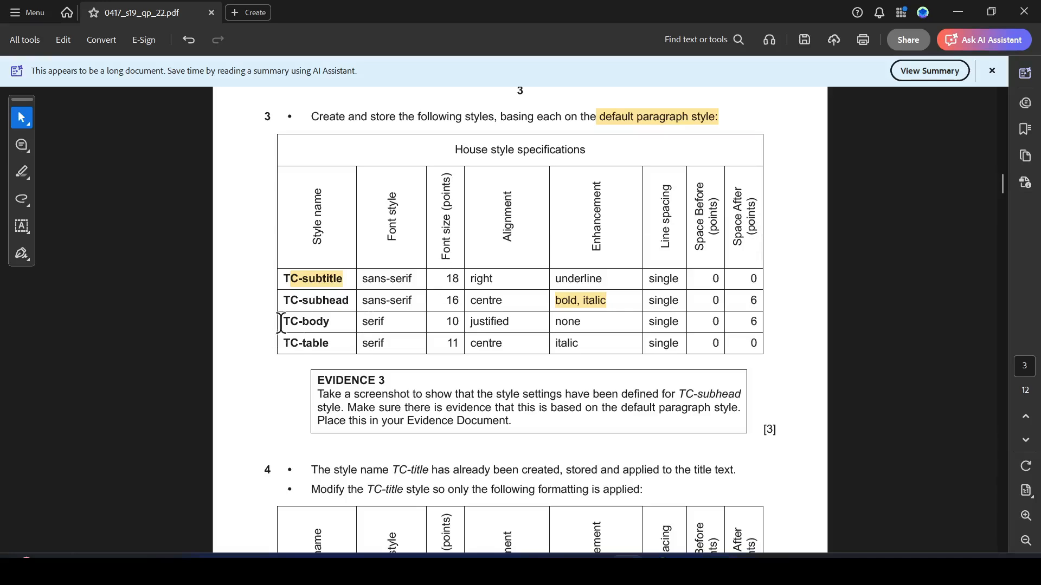
pyautogui.moveTo(284, 322); pyautogui.dragTo(329, 328)
pyautogui.hotkey('alt', 'Tab')
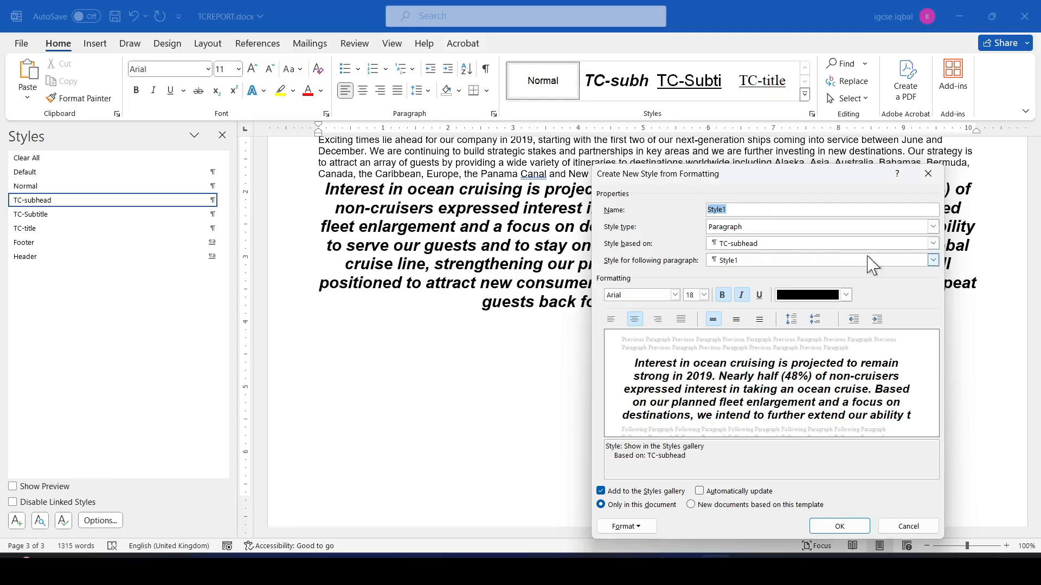
pyautogui.click(932, 243)
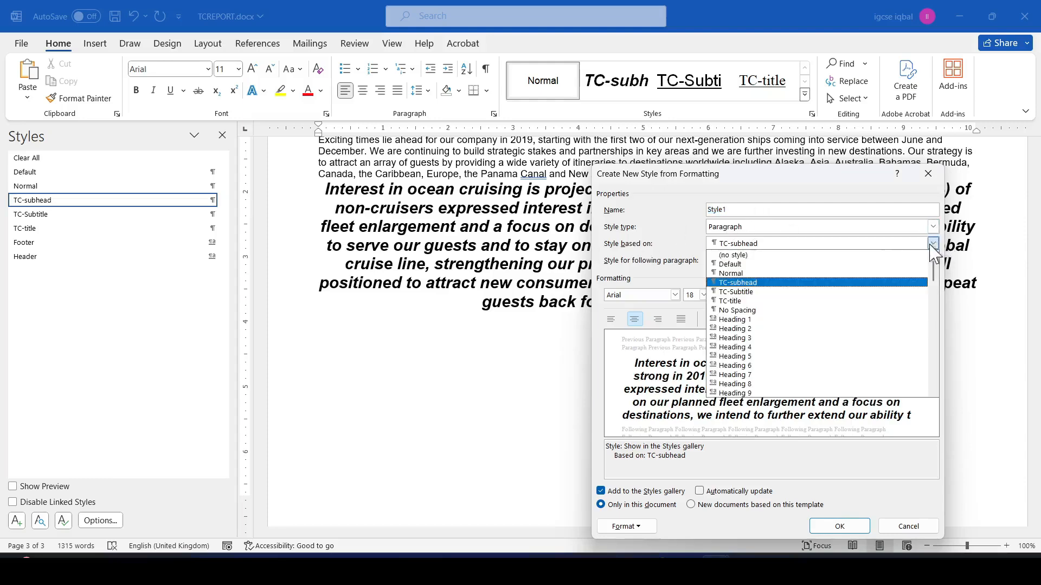
pyautogui.click(801, 266)
pyautogui.doubleClick(728, 211)
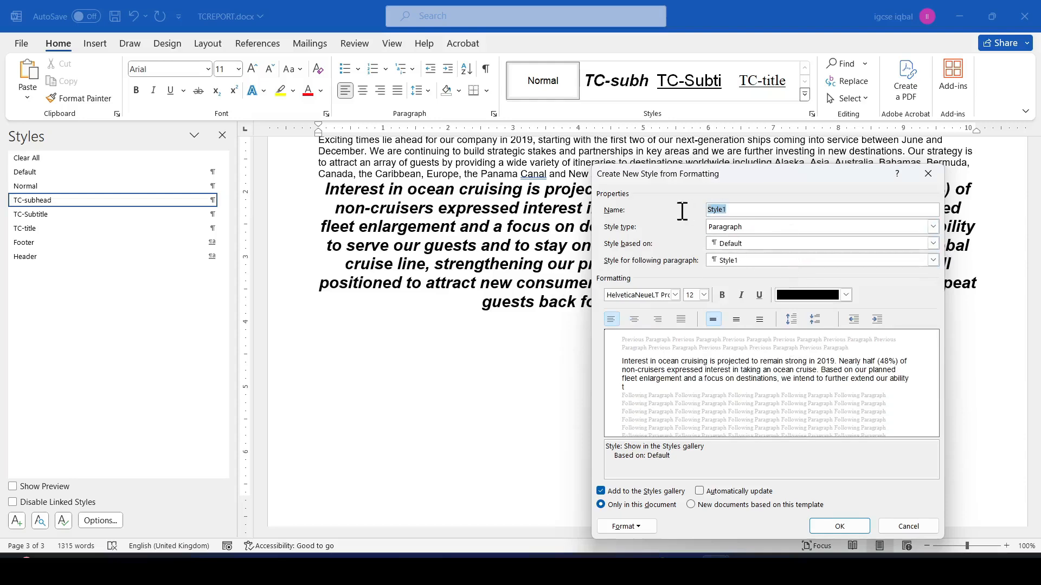
pyautogui.write('TC-body')
# - Set the TC-body style's font to Times New Roman at 10 points, following the question paper's serif specification
pyautogui.hotkey('alt', 'Tab')
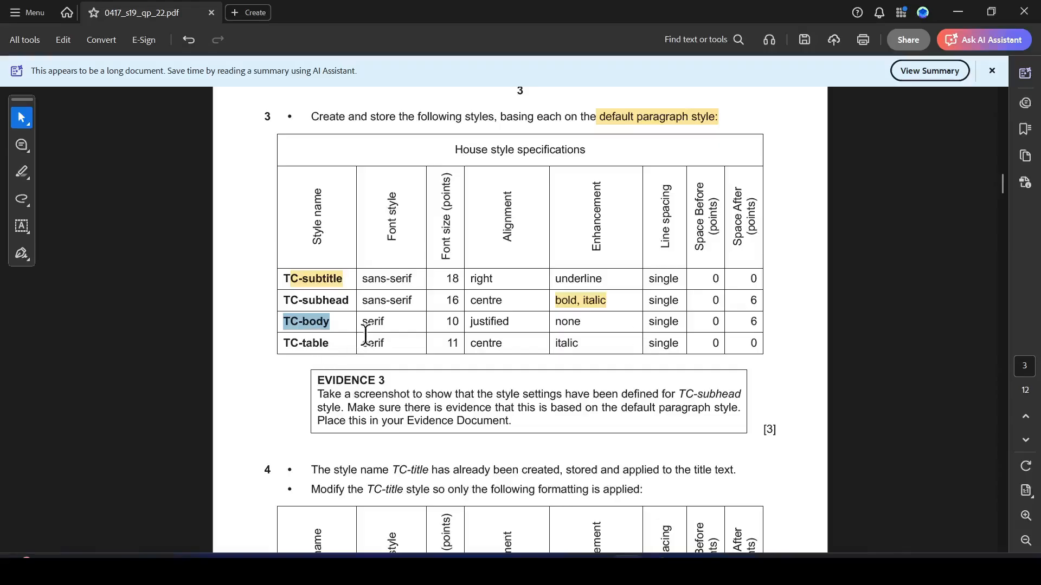
pyautogui.hotkey('alt', 'Tab')
pyautogui.click(675, 295)
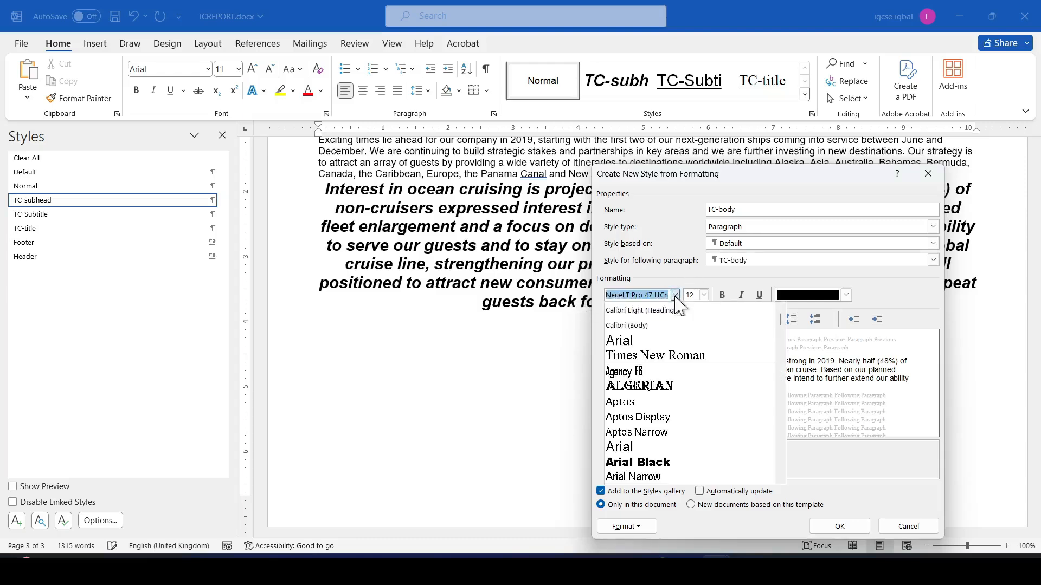
pyautogui.click(657, 353)
pyautogui.hotkey('alt', 'Tab')
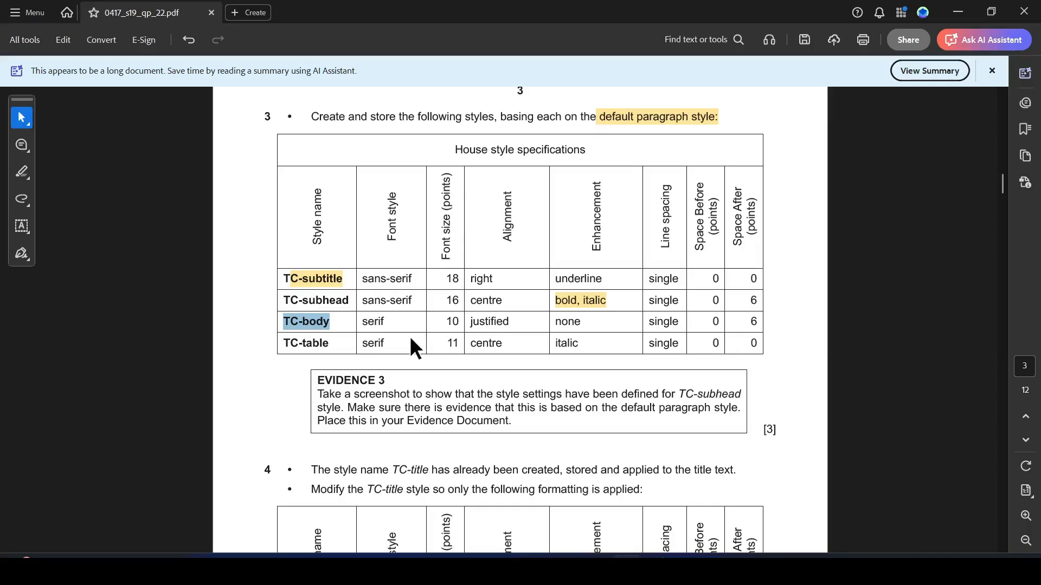
pyautogui.hotkey('alt', 'Tab')
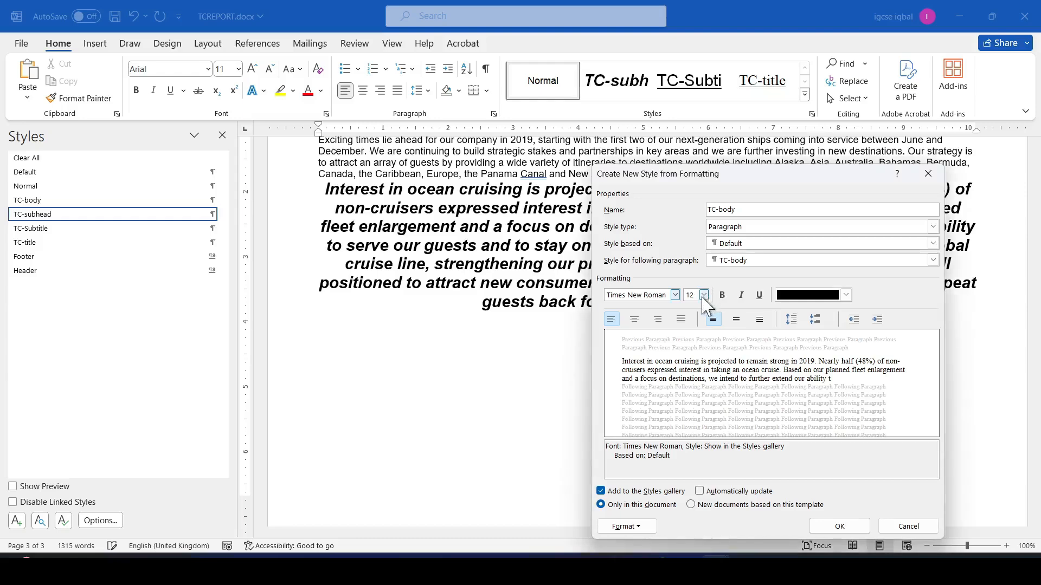
pyautogui.click(704, 295)
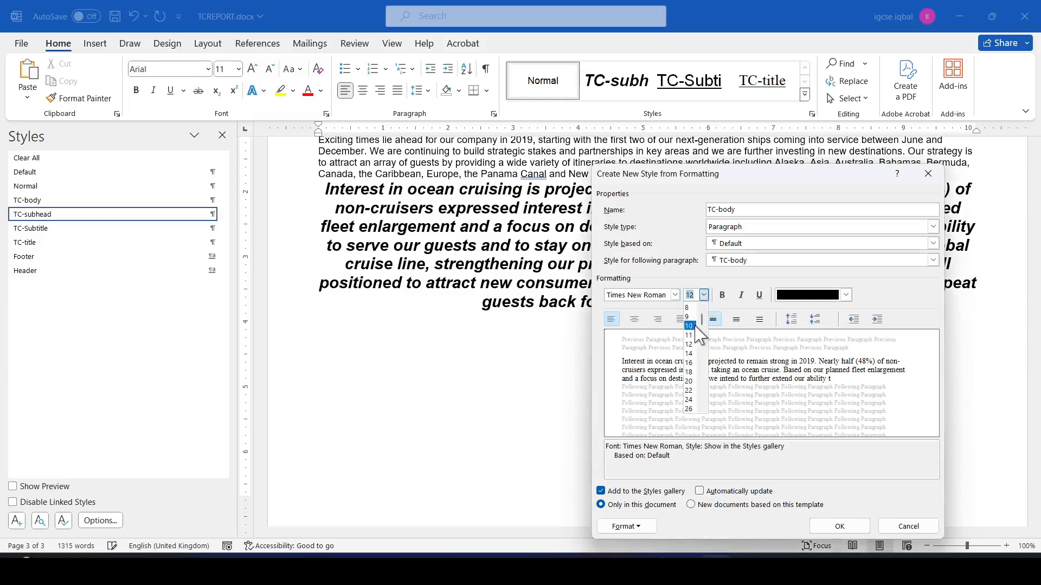
pyautogui.click(695, 324)
# - Give the TC-body style justified alignment, checking the alignment and enhancement columns in the question paper
pyautogui.hotkey('alt', 'Tab')
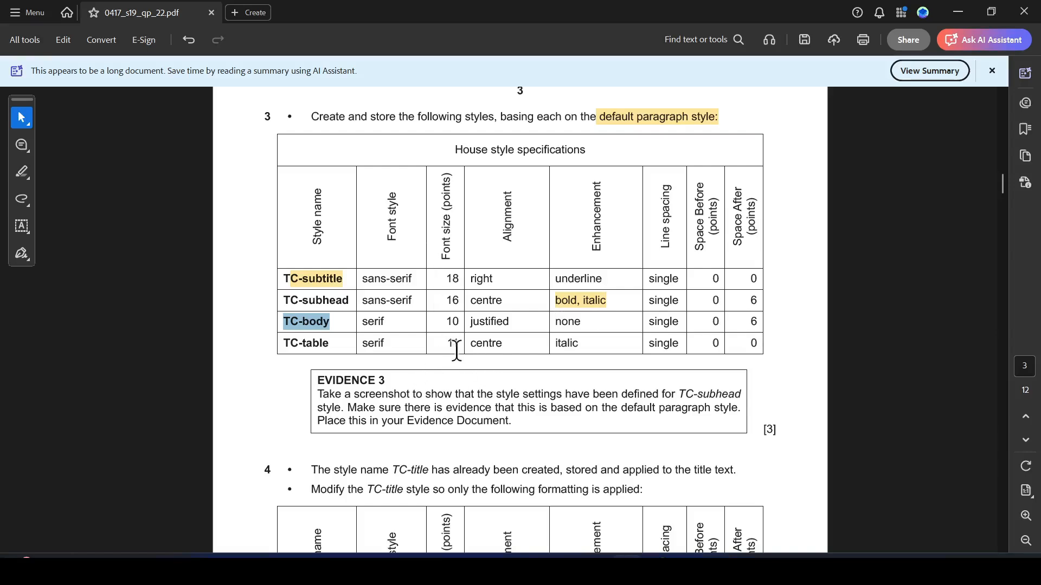
pyautogui.moveTo(471, 324); pyautogui.dragTo(591, 321)
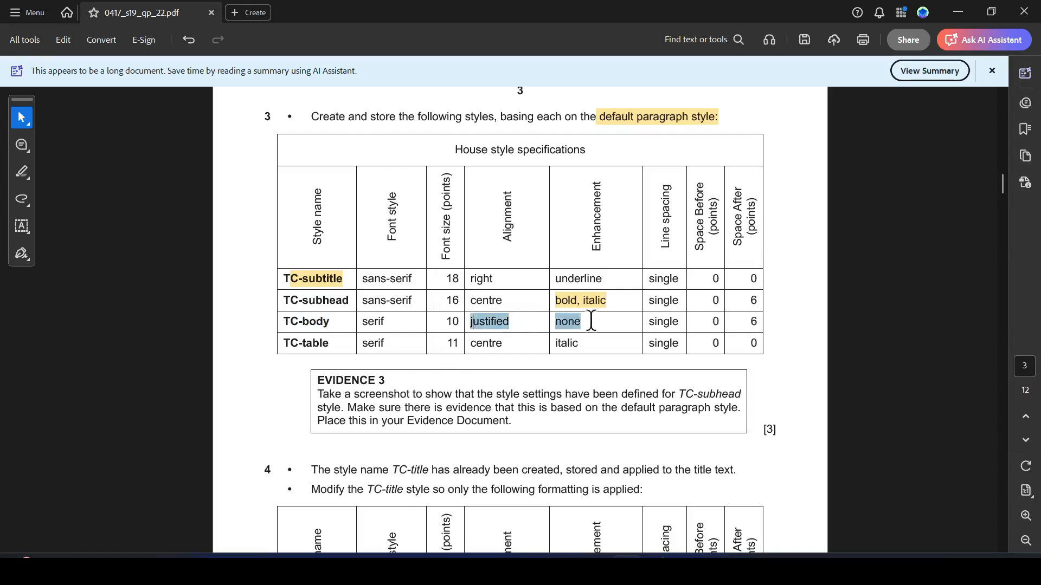
pyautogui.hotkey('alt', 'Tab')
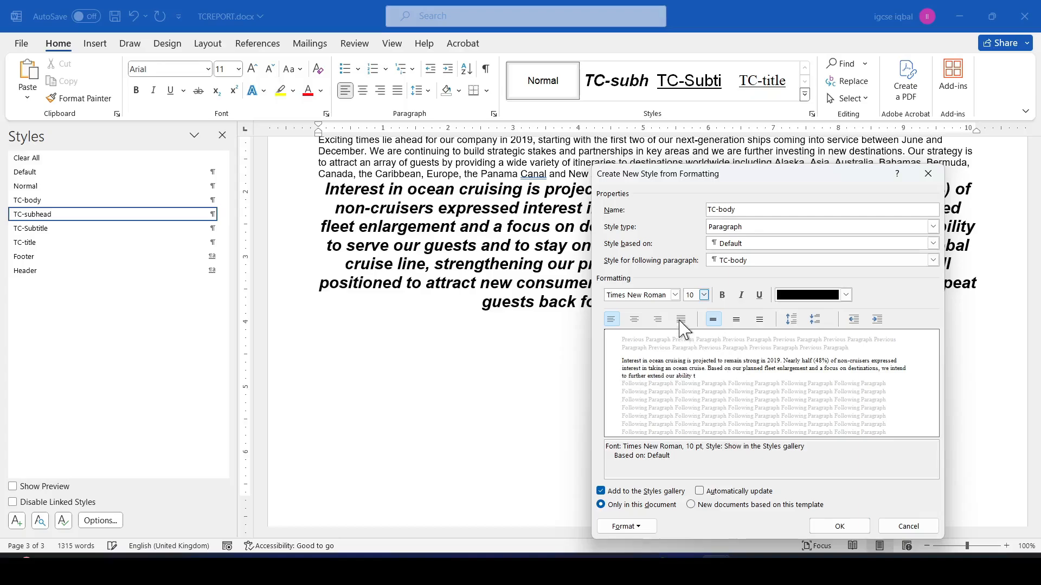
pyautogui.click(681, 319)
pyautogui.hotkey('alt', 'Tab')
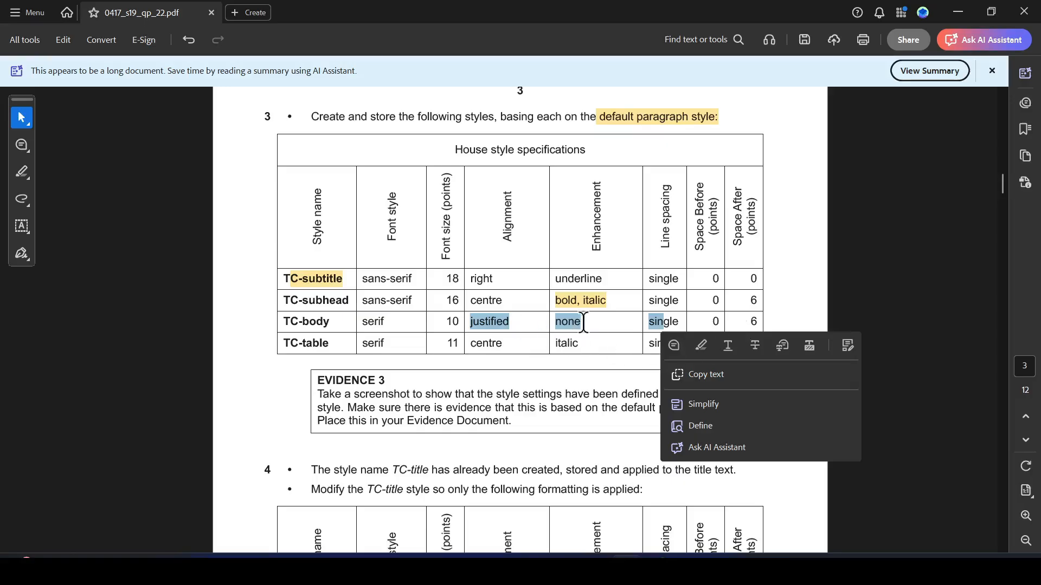
pyautogui.hotkey('alt', 'Tab')
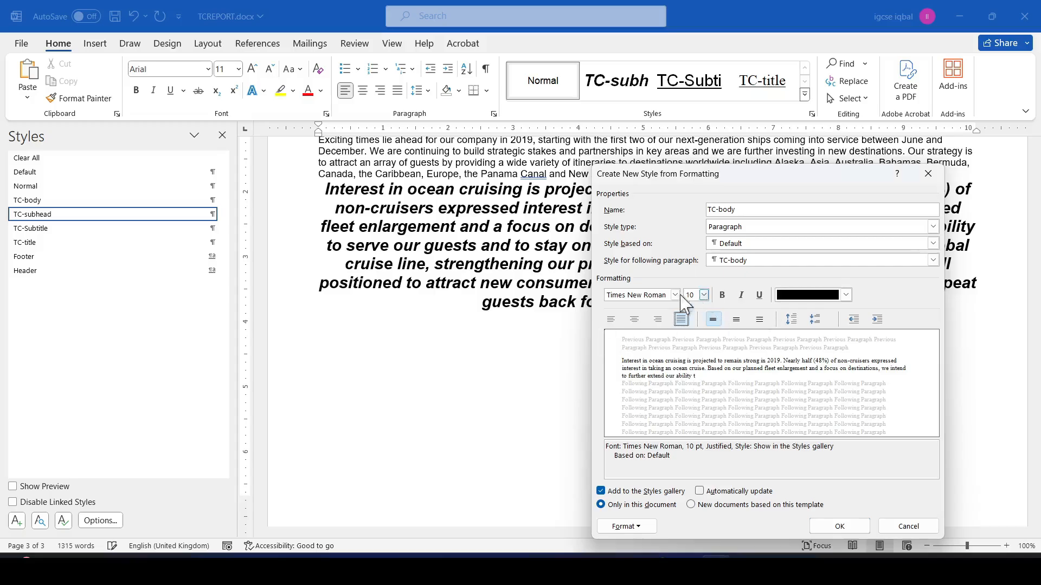
# - Check the TC-body spacing in the question paper, set the style's space after to 6 pt, and save the style
pyautogui.hotkey('alt', 'Tab')
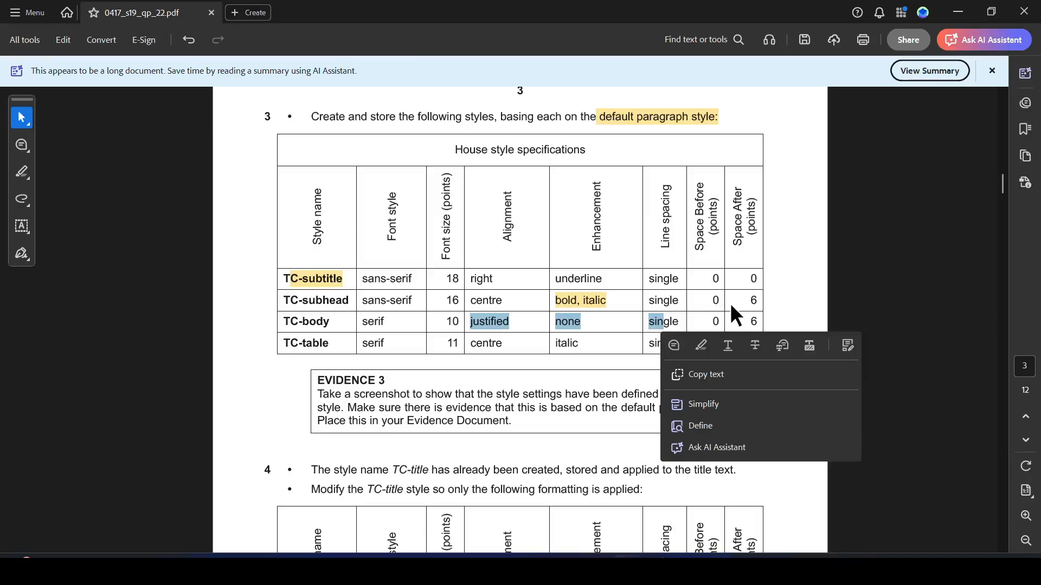
pyautogui.hotkey('alt', 'Tab')
pyautogui.hotkey('alt', 'Tab')
pyautogui.click(610, 326)
pyautogui.hotkey('alt', 'Tab')
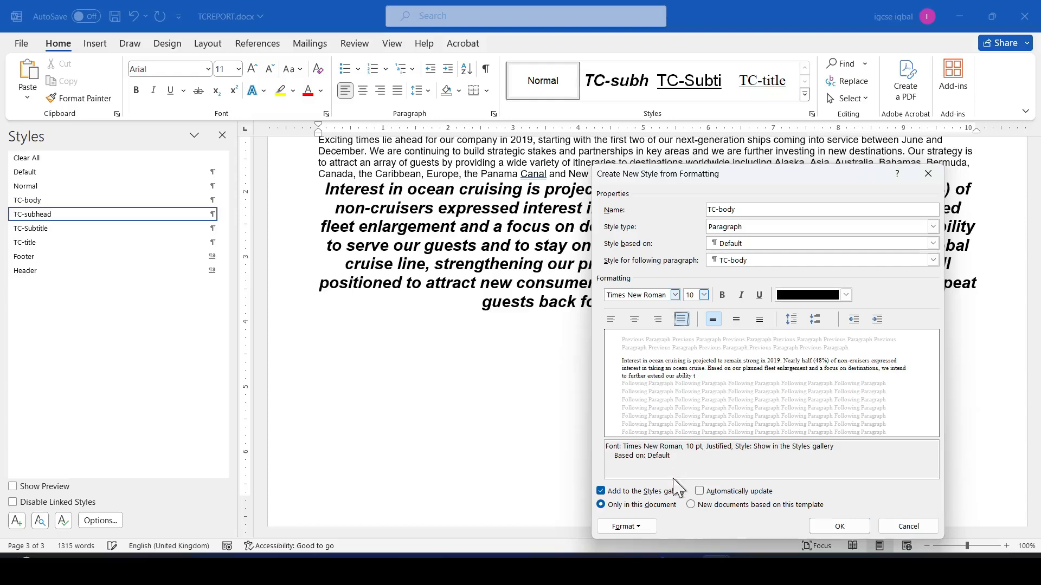
pyautogui.click(629, 528)
pyautogui.click(653, 400)
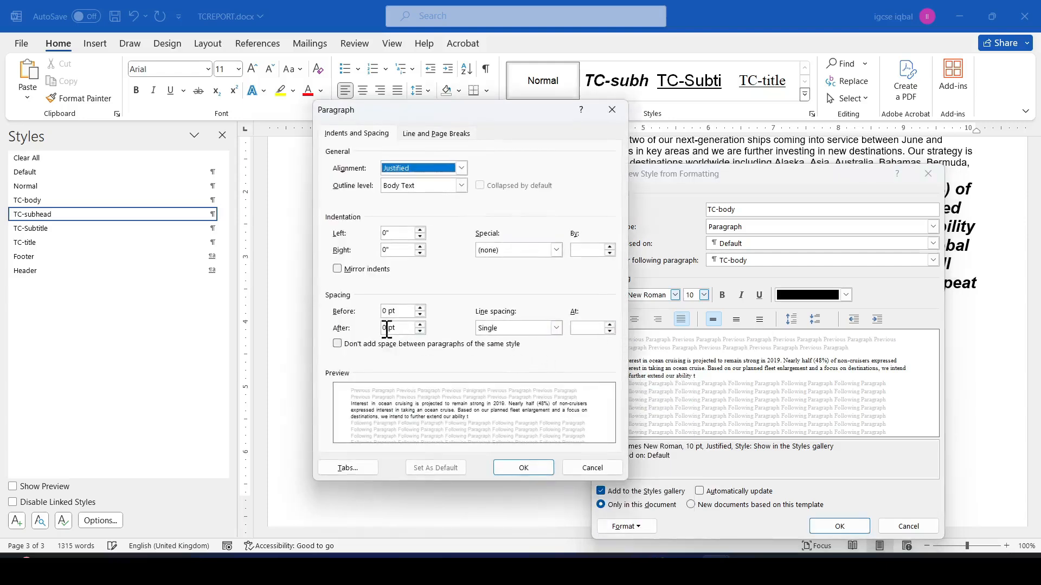
pyautogui.moveTo(386, 329); pyautogui.dragTo(354, 328)
pyautogui.write('6')
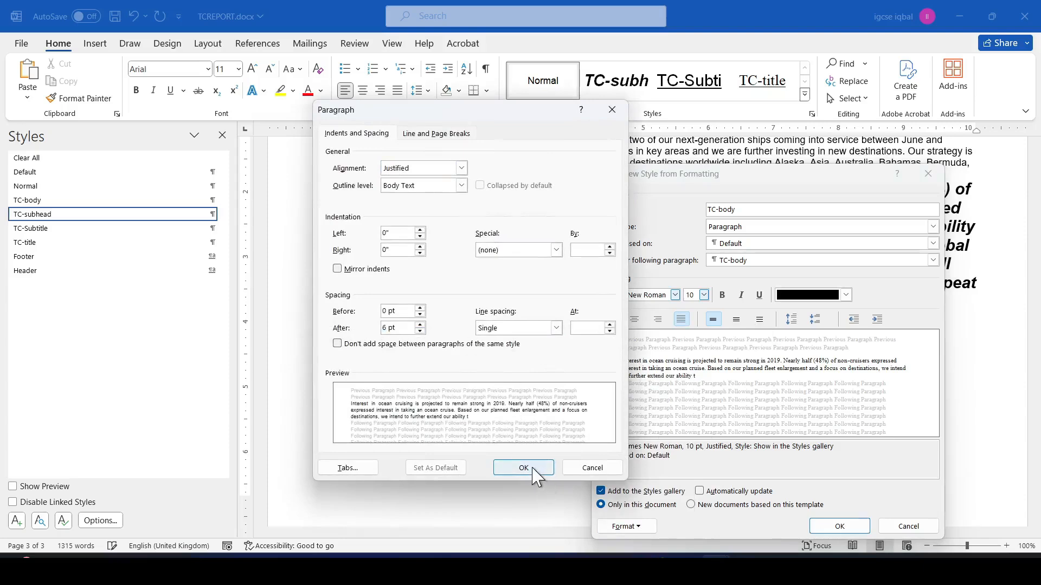
pyautogui.click(523, 468)
pyautogui.click(821, 527)
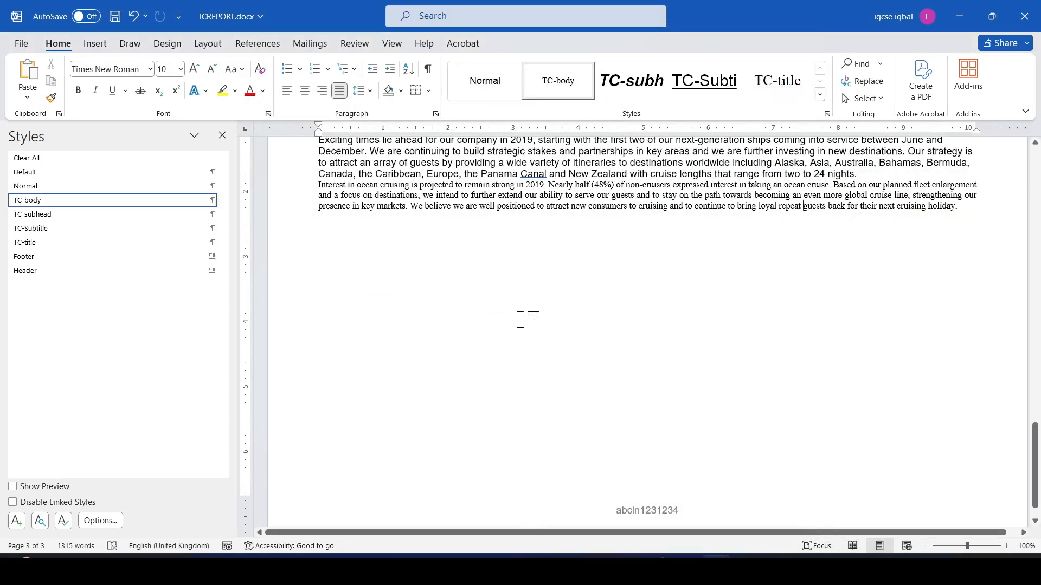
# - Create another paragraph style based on Default and name it TC-table, as given in the house style specifications
pyautogui.hotkey('alt', 'Tab')
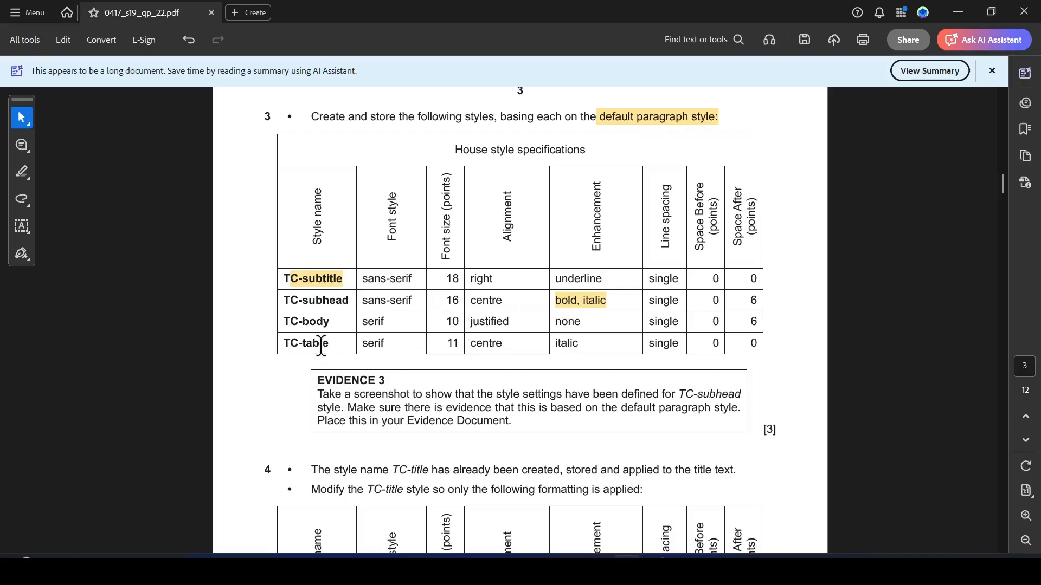
pyautogui.moveTo(332, 344); pyautogui.dragTo(279, 343)
pyautogui.hotkey('ctrl', 'c')
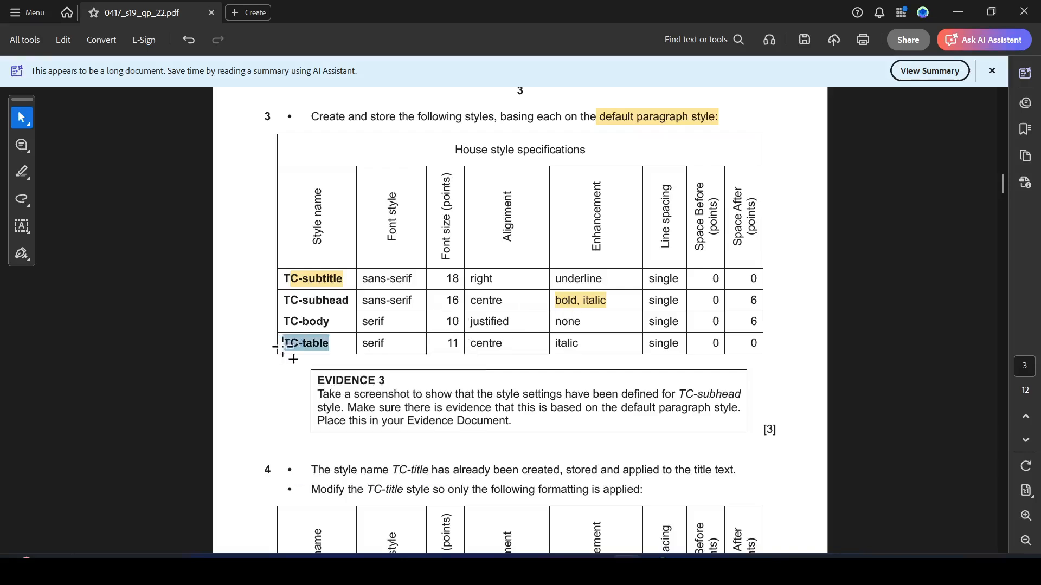
pyautogui.hotkey('alt', 'Tab')
pyautogui.click(16, 521)
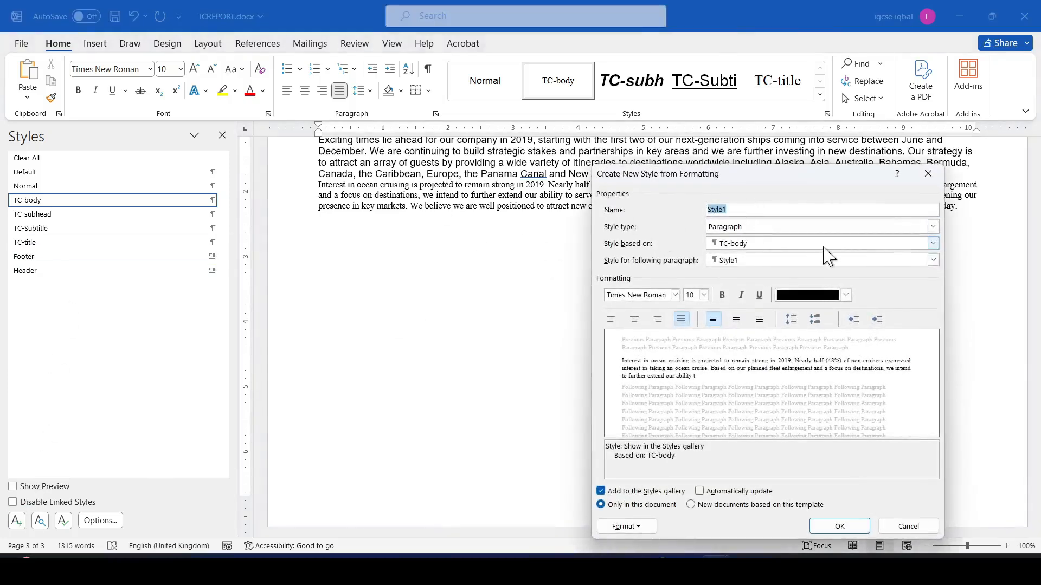
pyautogui.click(932, 244)
pyautogui.click(755, 265)
pyautogui.moveTo(732, 209); pyautogui.dragTo(665, 209)
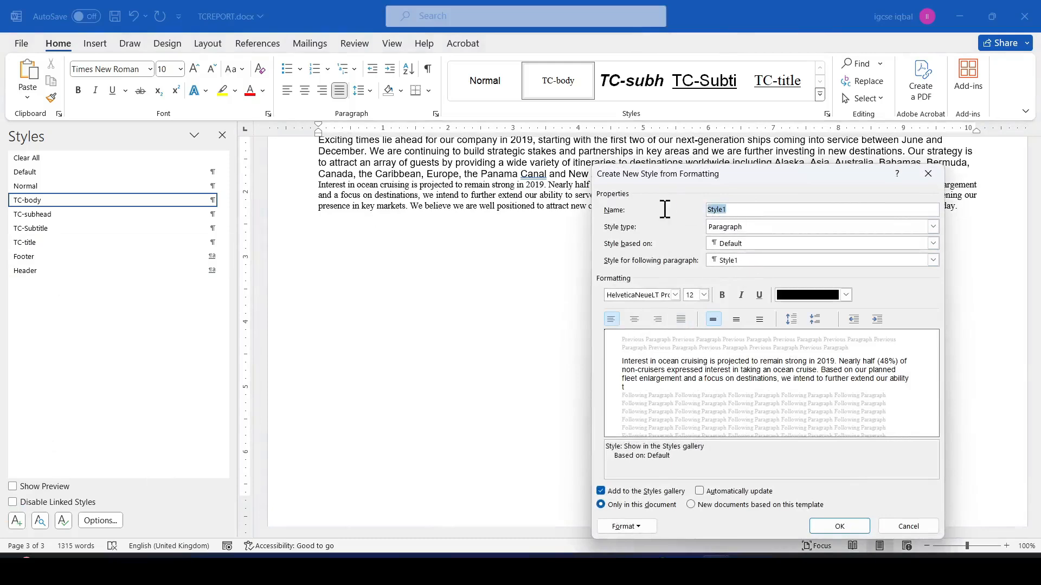
pyautogui.write('TC-table')
# - Set the TC-table style's font to Times New Roman at 11 points, consulting the question paper's table
pyautogui.hotkey('alt', 'Tab')
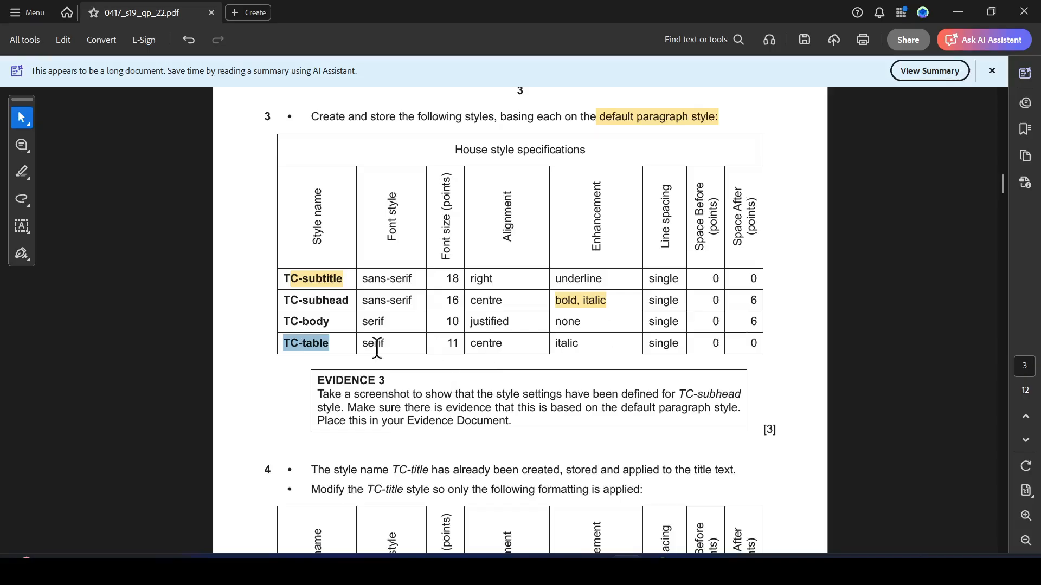
pyautogui.hotkey('alt', 'Tab')
pyautogui.click(675, 295)
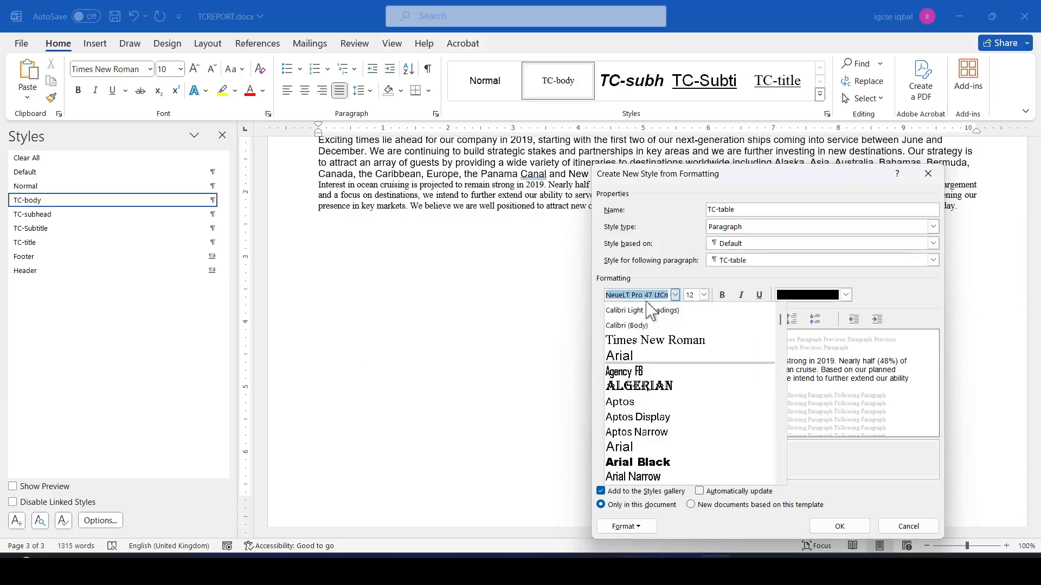
pyautogui.click(651, 340)
pyautogui.hotkey('alt', 'Tab')
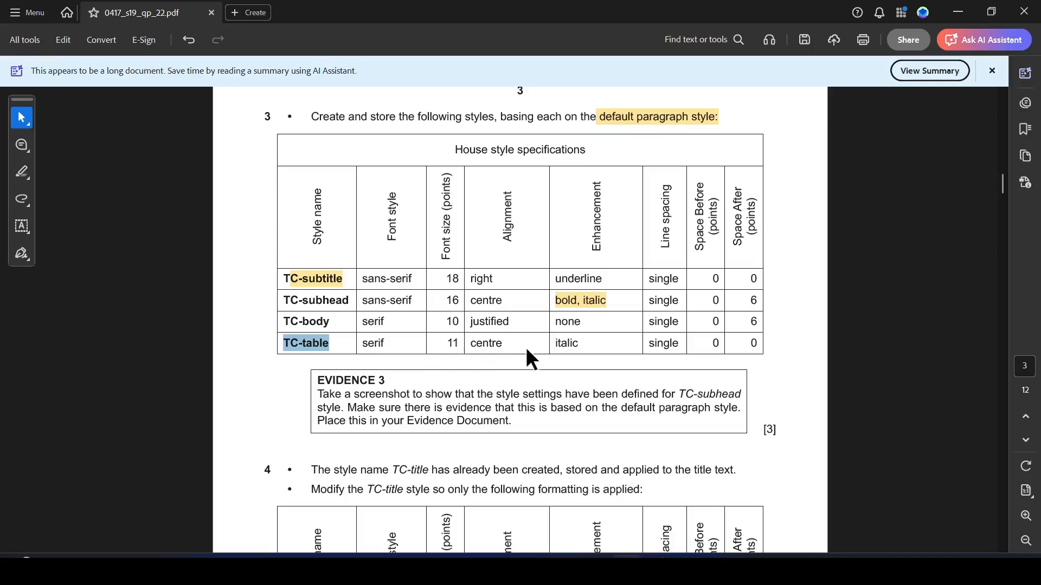
pyautogui.hotkey('alt', 'Tab')
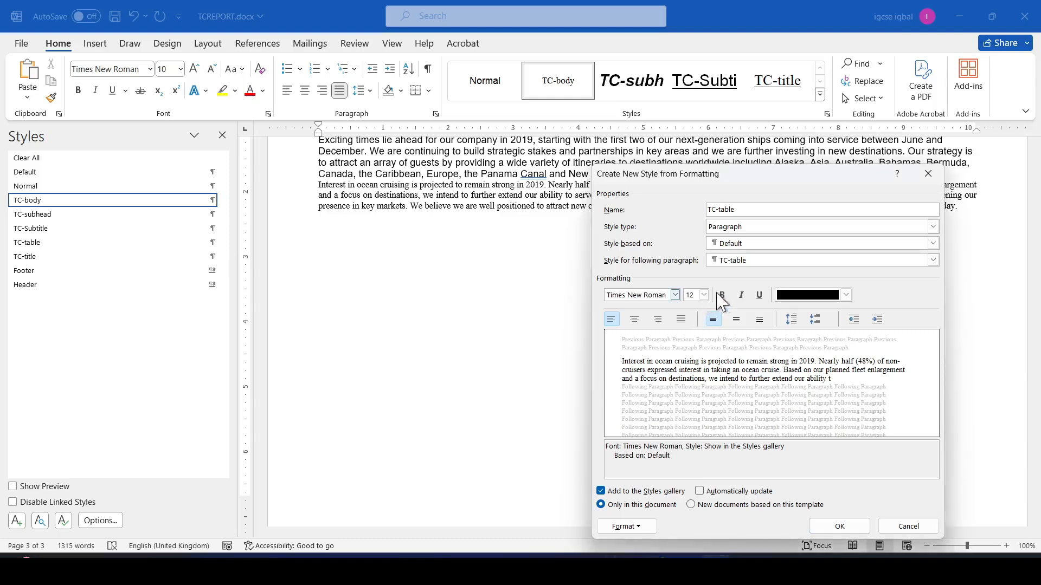
pyautogui.click(704, 295)
pyautogui.click(689, 335)
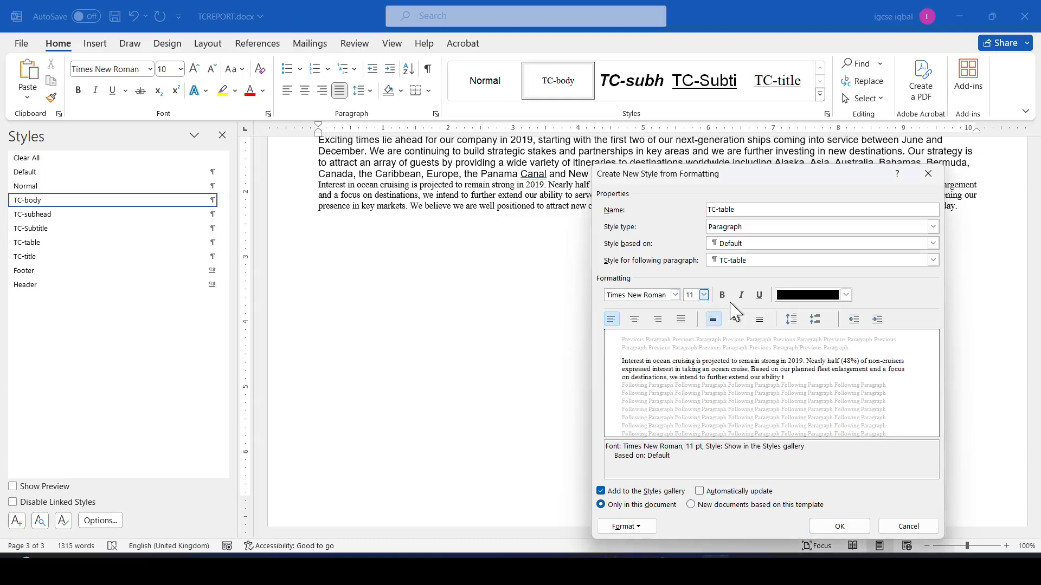
# - Centre-align the TC-table style and check its paragraph spacing settings against the question paper
pyautogui.click(634, 318)
pyautogui.hotkey('alt', 'Tab')
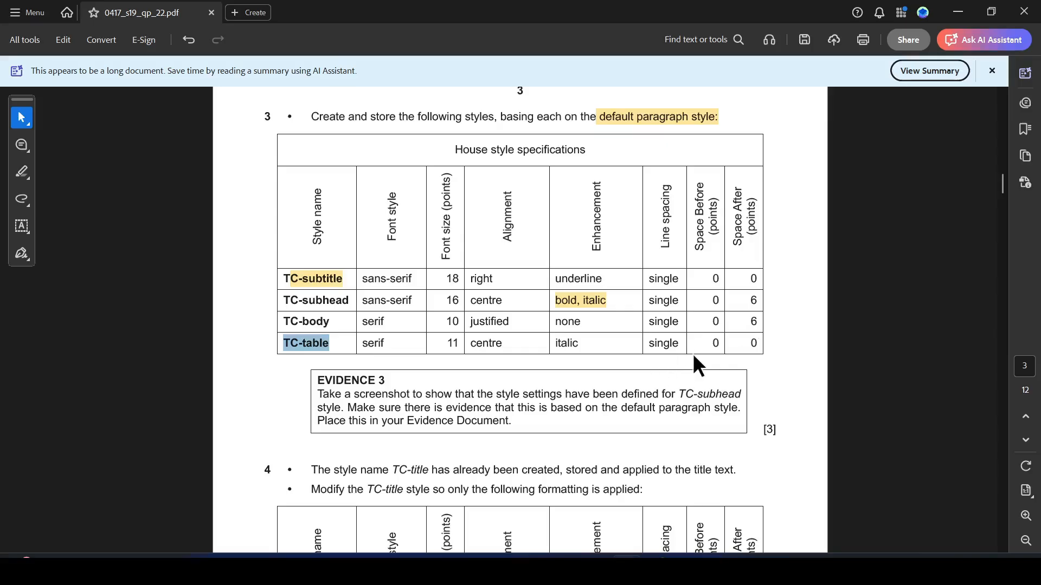
pyautogui.hotkey('alt', 'Tab')
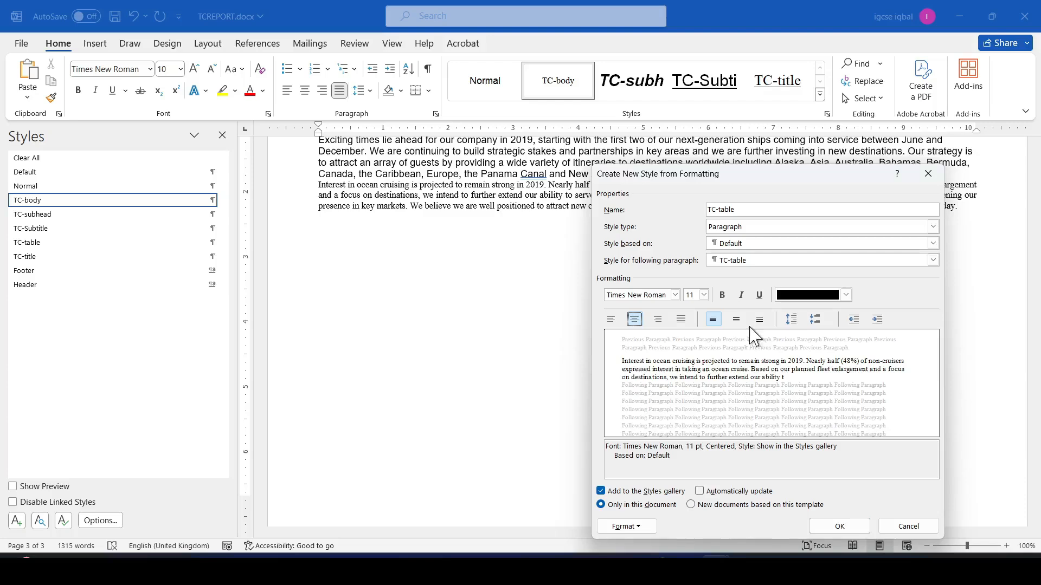
pyautogui.click(626, 526)
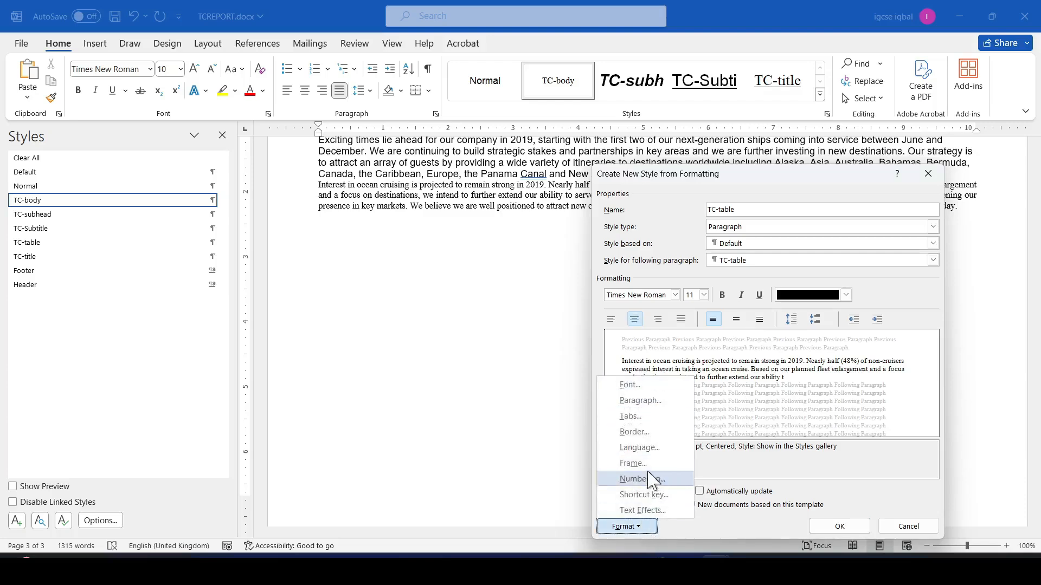
pyautogui.click(640, 415)
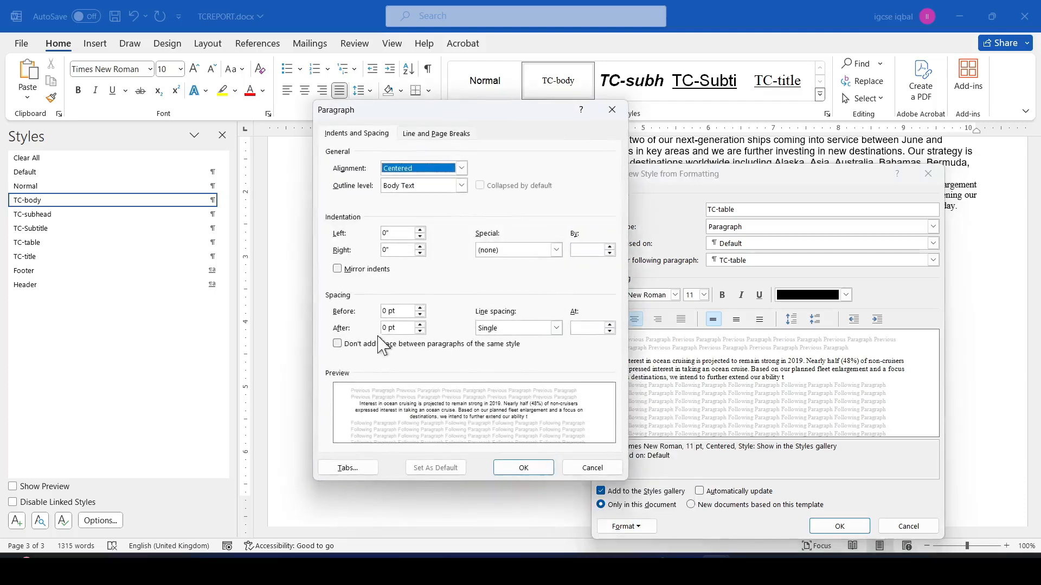
pyautogui.click(529, 470)
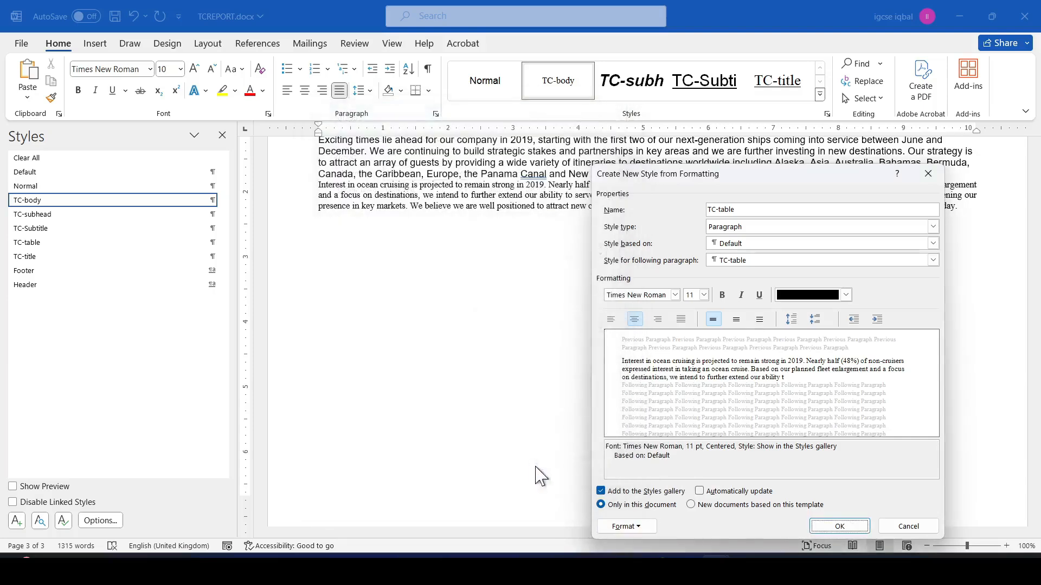
# - Save the TC-table style and read the Evidence 3 instructions in the question paper
pyautogui.click(844, 527)
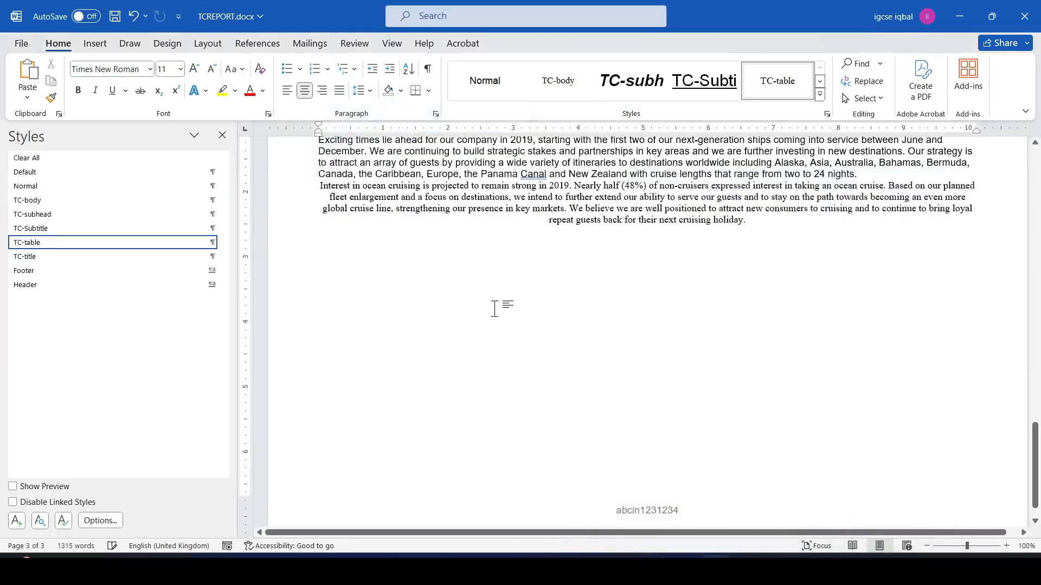
pyautogui.hotkey('alt', 'Tab')
pyautogui.scroll(-3, 517, 308)
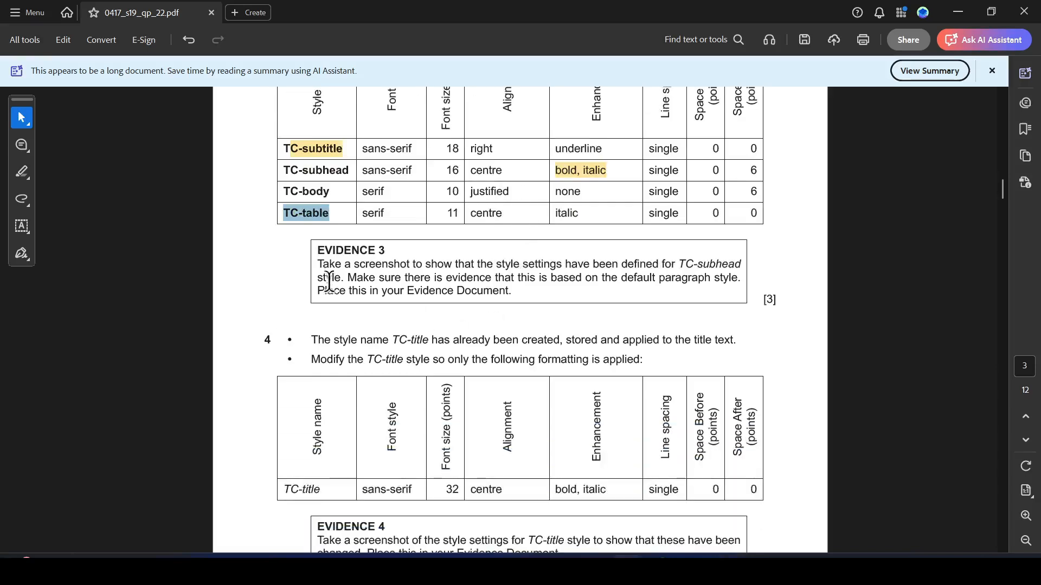
pyautogui.moveTo(318, 264); pyautogui.dragTo(679, 283)
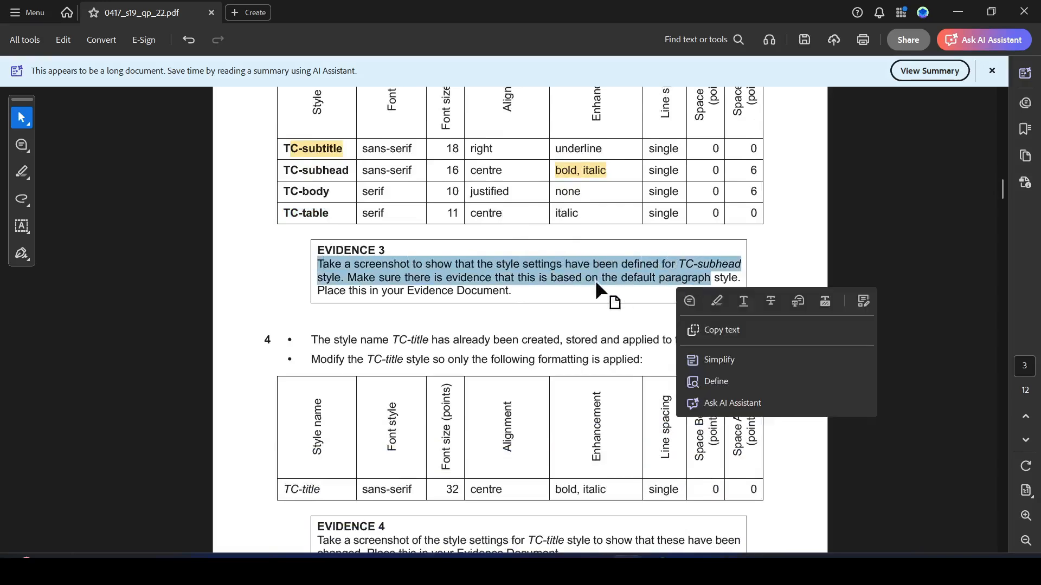
# - Open the TC-subhead style's settings in TCREPORT, capture a screenshot of the whole dialog, and close it
pyautogui.hotkey('alt', 'Tab')
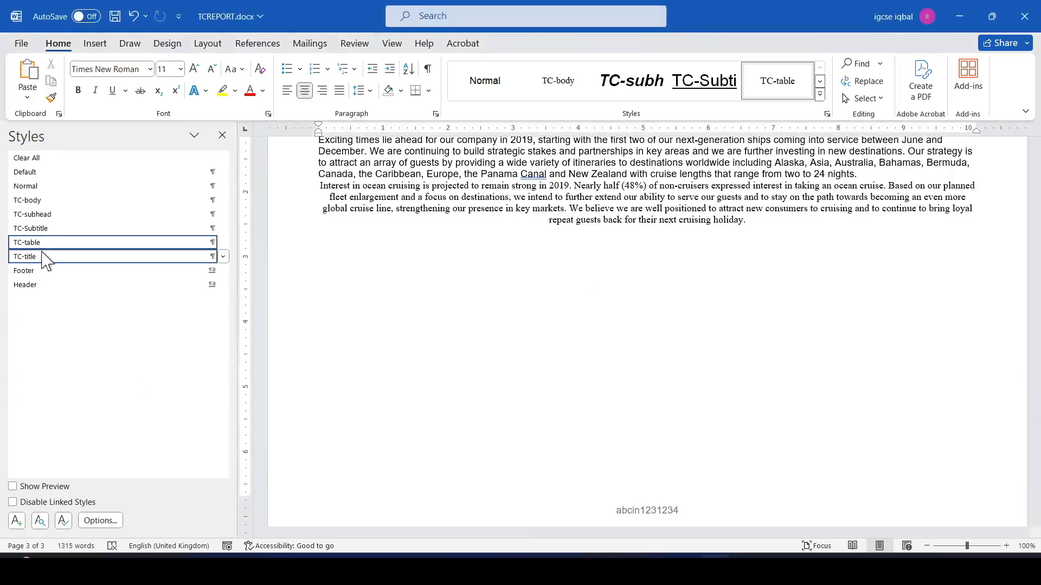
pyautogui.rightClick(38, 218)
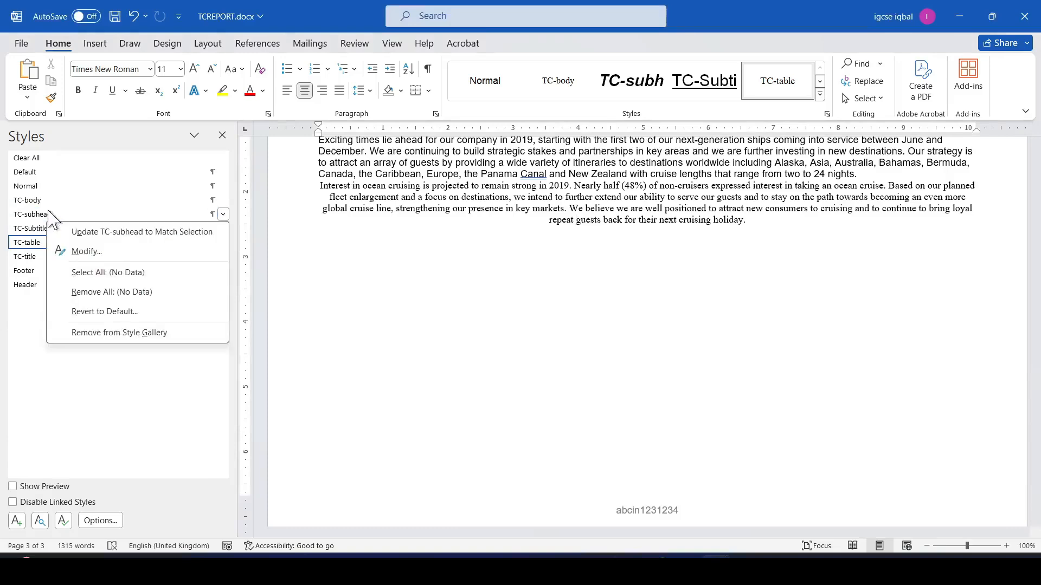
pyautogui.click(124, 254)
pyautogui.moveTo(775, 174); pyautogui.dragTo(504, 137)
pyautogui.hotkey('alt', 'Tab')
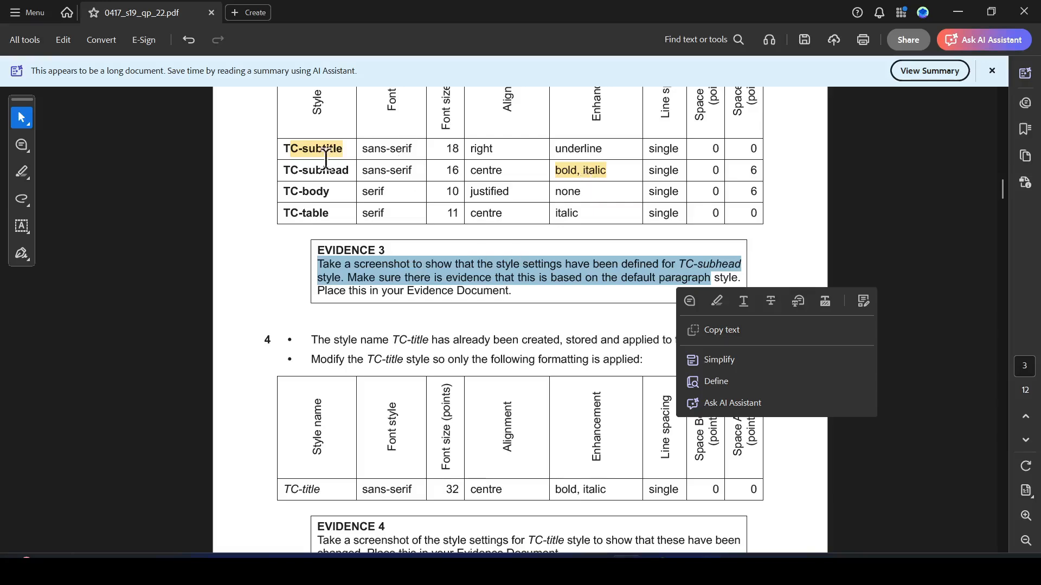
pyautogui.hotkey('alt', 'Tab')
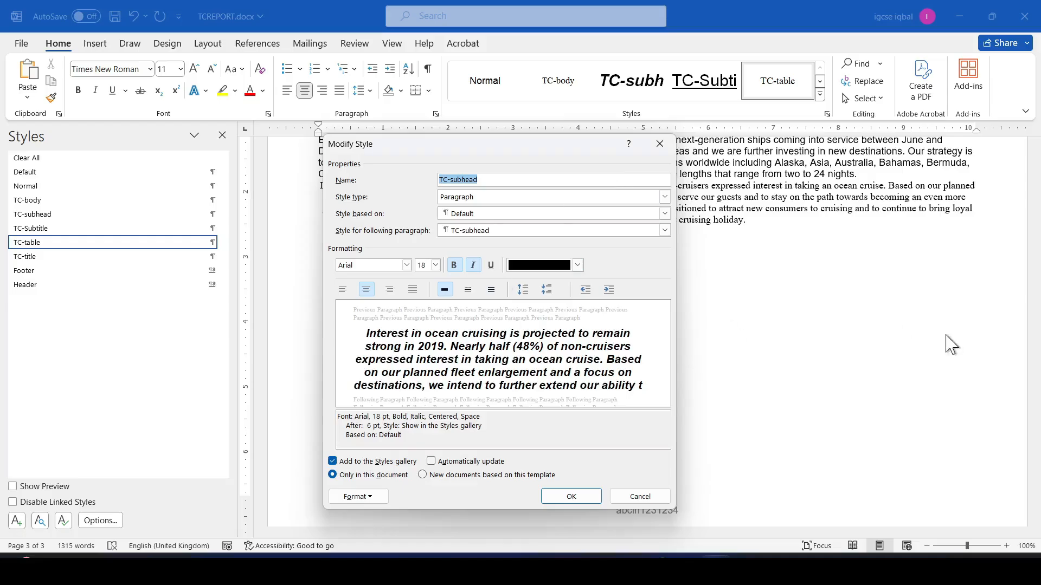
pyautogui.hotkey('alt', 'Tab')
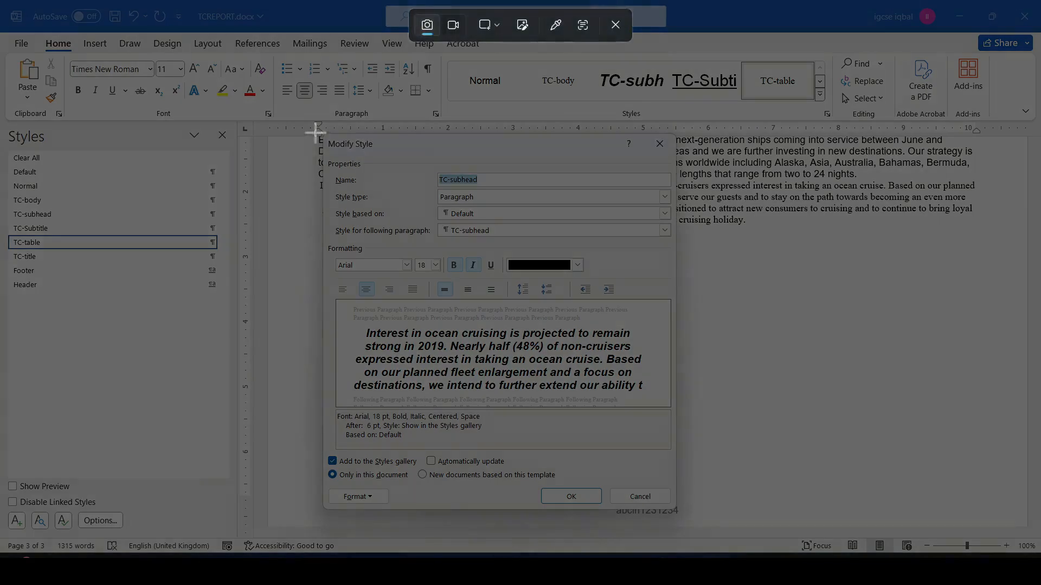
pyautogui.moveTo(314, 131); pyautogui.dragTo(682, 516)
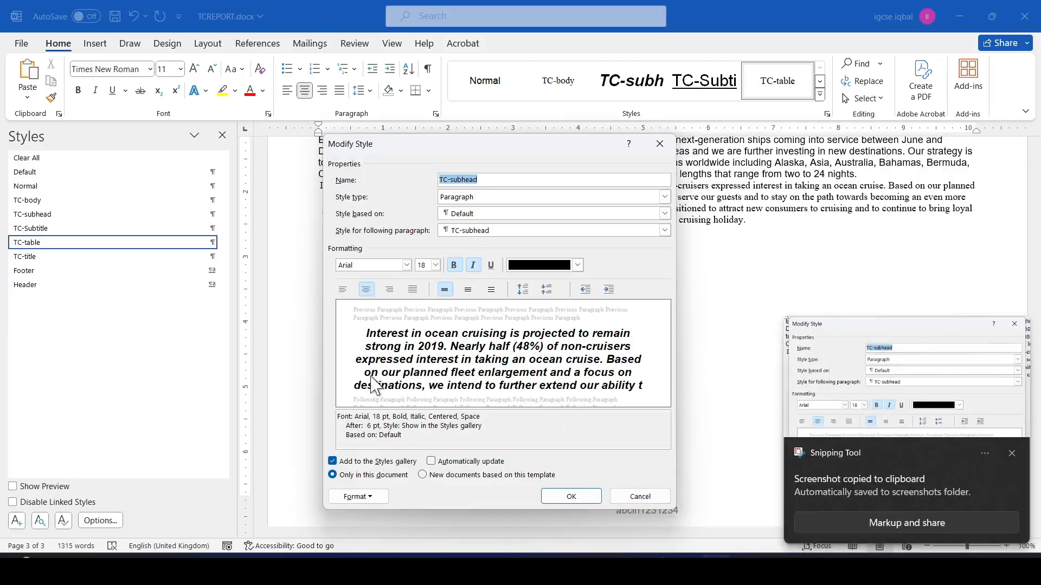
pyautogui.click(572, 497)
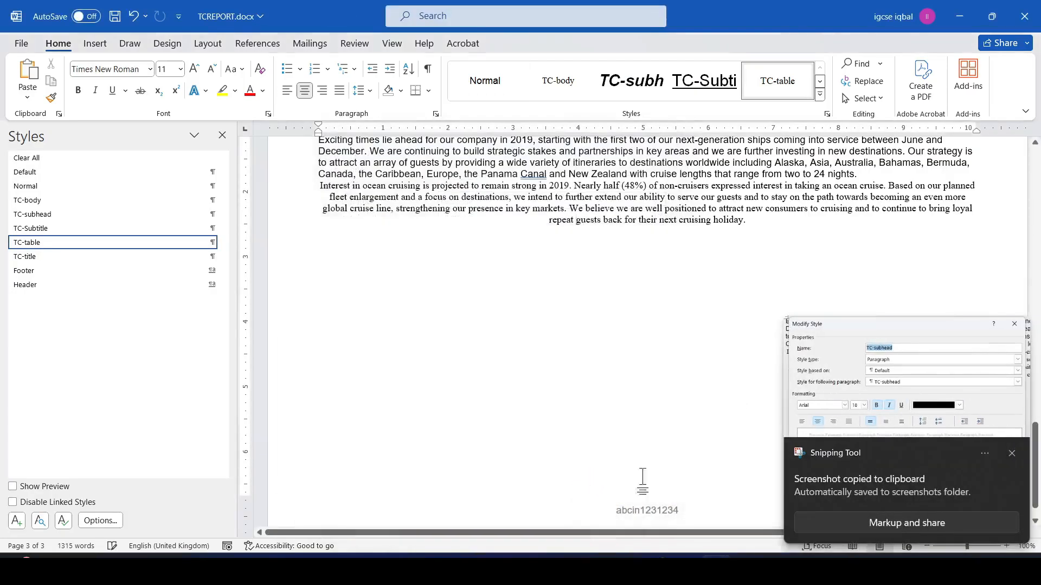
# - Paste the TC-subhead screenshot under the EVIDENCE 3 heading in J229EVIDENCE.rtf and shrink the picture
pyautogui.click(678, 507)
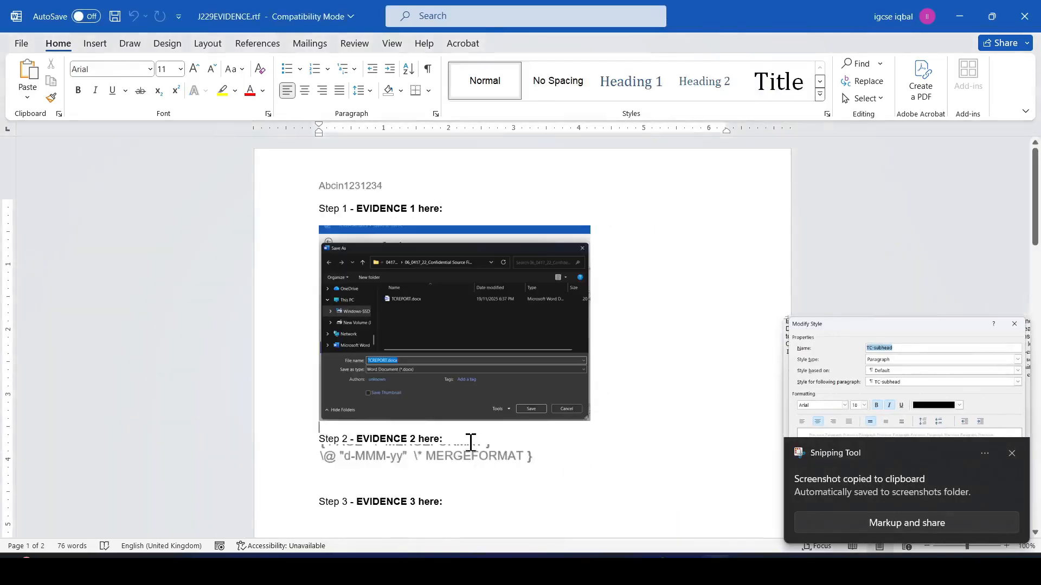
pyautogui.click(360, 399)
pyautogui.hotkey('ctrl', 'v')
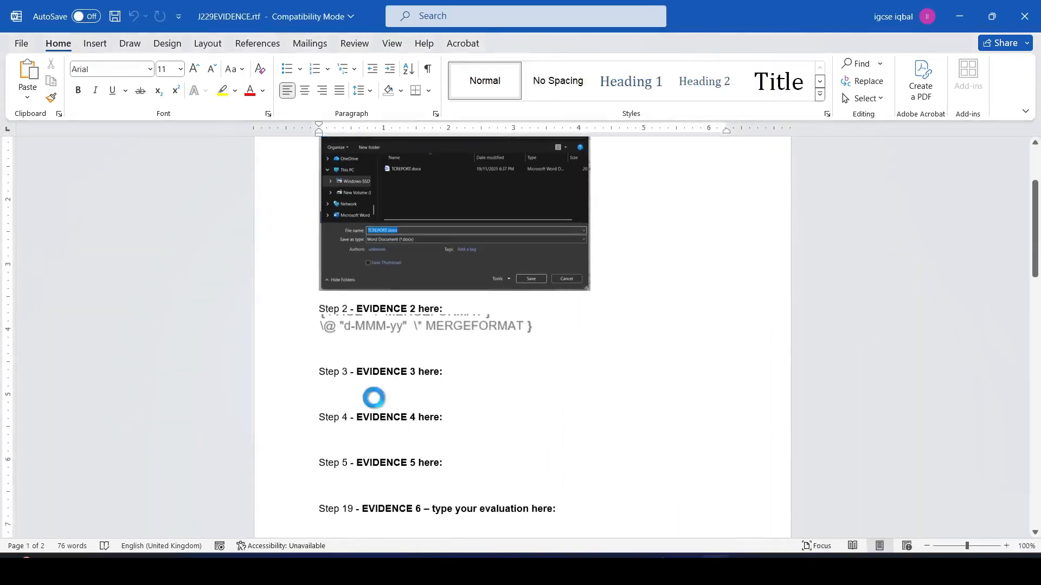
pyautogui.click(385, 401)
pyautogui.moveTo(727, 516); pyautogui.dragTo(544, 329)
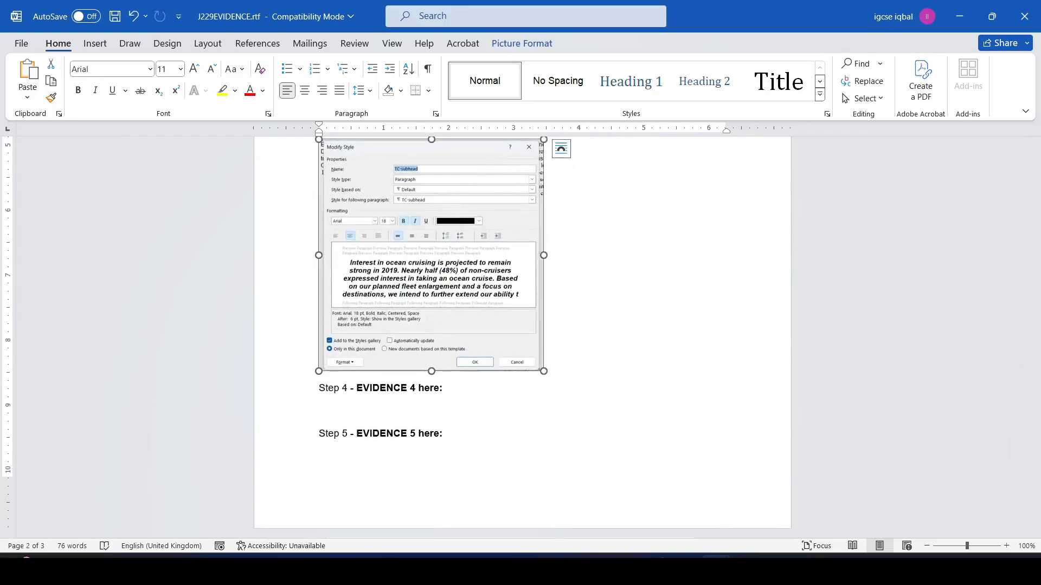
# - Return to the question paper and highlight "TC-title has already been created" in question 4
pyautogui.moveTo(715, 563)
pyautogui.click(757, 516)
pyautogui.click(626, 563)
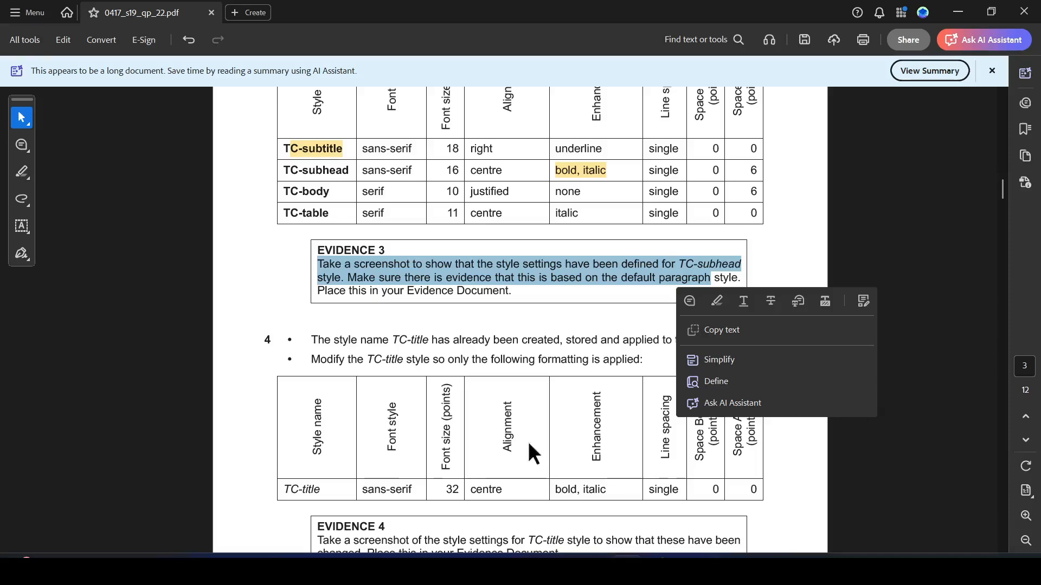
pyautogui.click(476, 374)
pyautogui.scroll(-1, 364, 341)
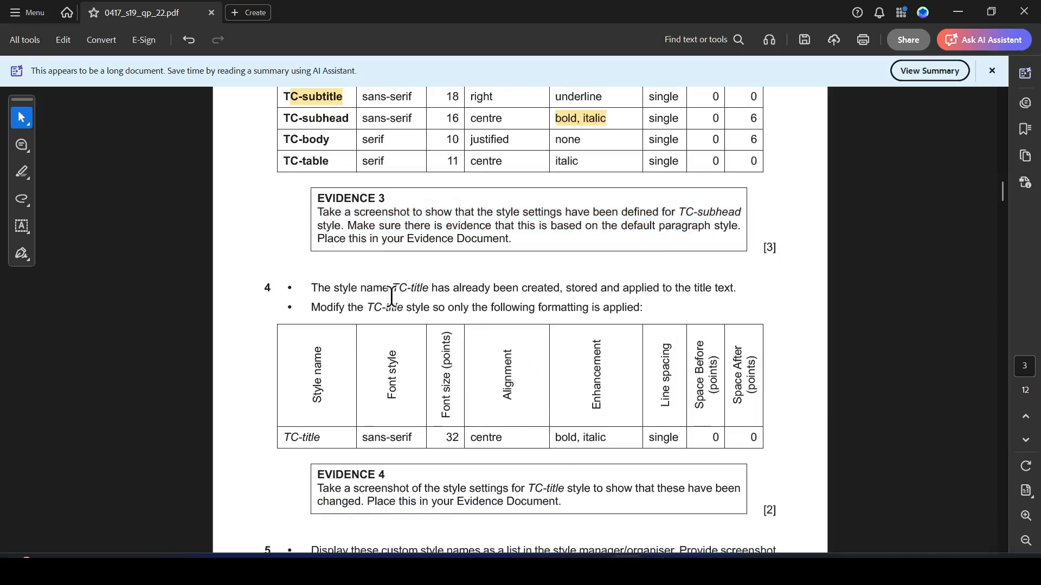
pyautogui.moveTo(398, 288); pyautogui.dragTo(559, 289)
pyautogui.click(583, 311)
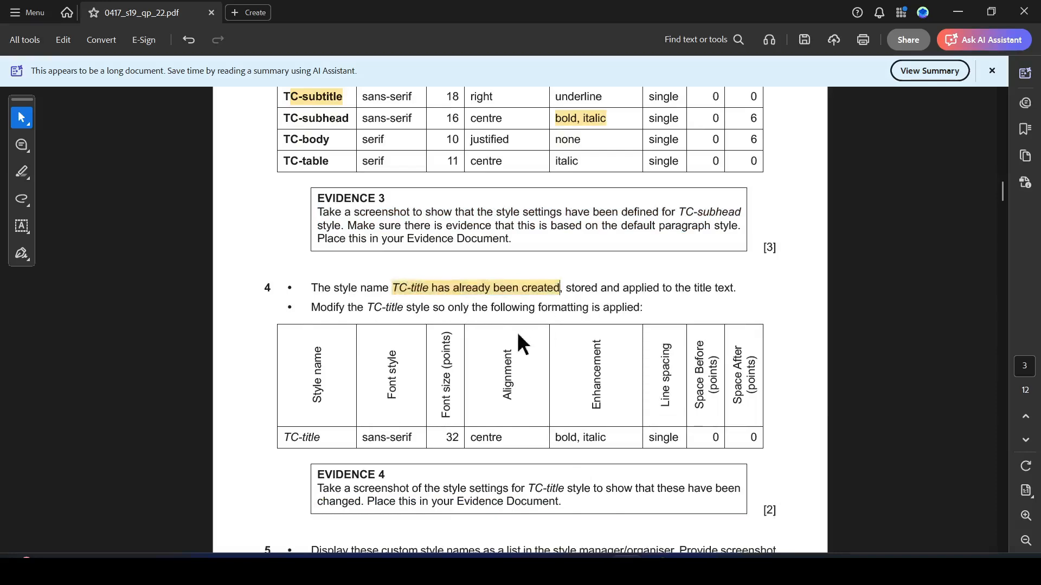
# - Open the TC-title style for modification in TCREPORT and highlight its sans-serif requirement in question 4's table
pyautogui.hotkey('alt', 'Tab')
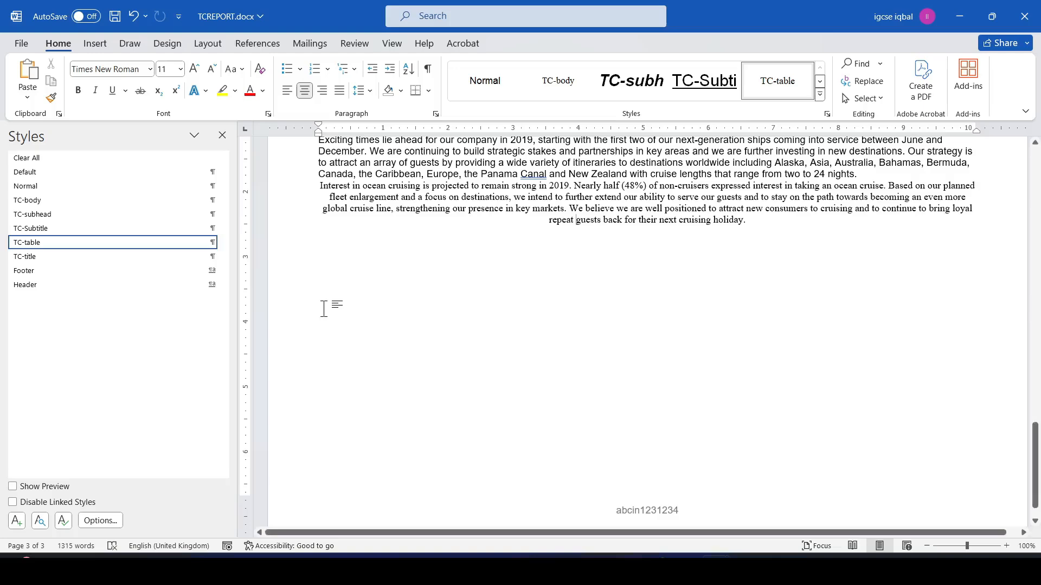
pyautogui.rightClick(46, 266)
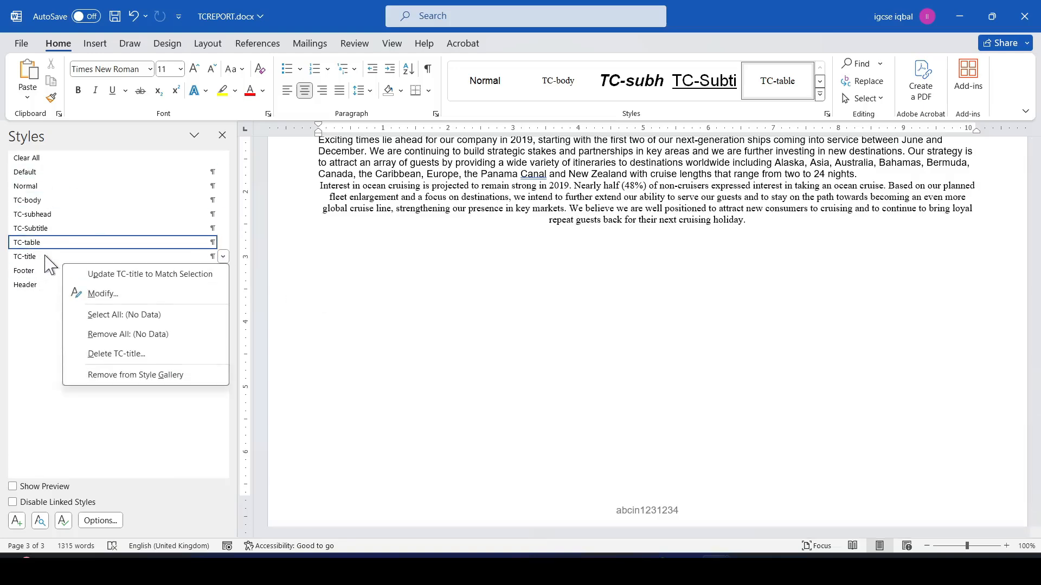
pyautogui.click(118, 294)
pyautogui.moveTo(530, 144); pyautogui.dragTo(449, 105)
pyautogui.hotkey('alt', 'Tab')
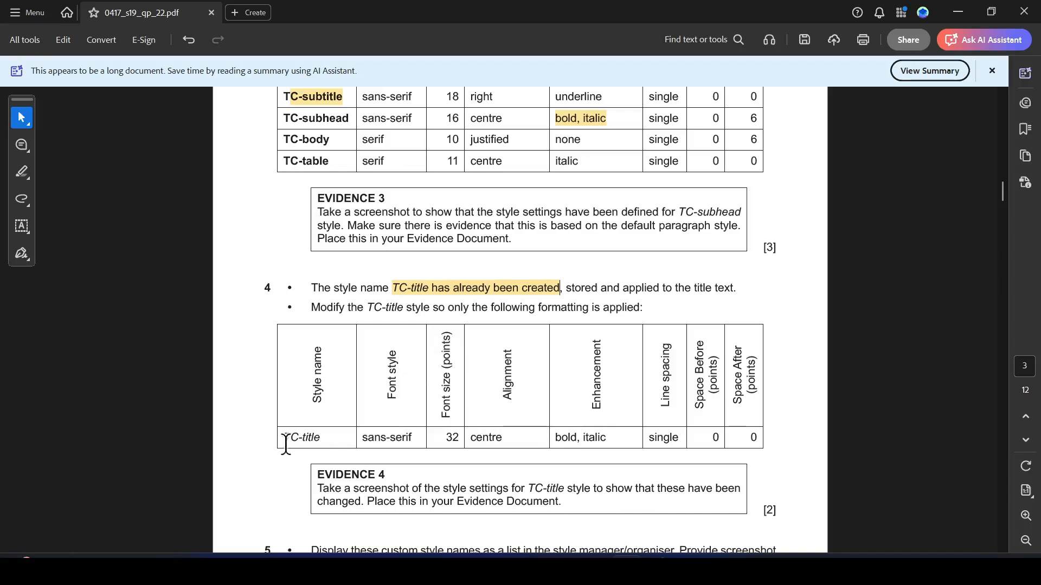
pyautogui.moveTo(362, 438); pyautogui.dragTo(404, 438)
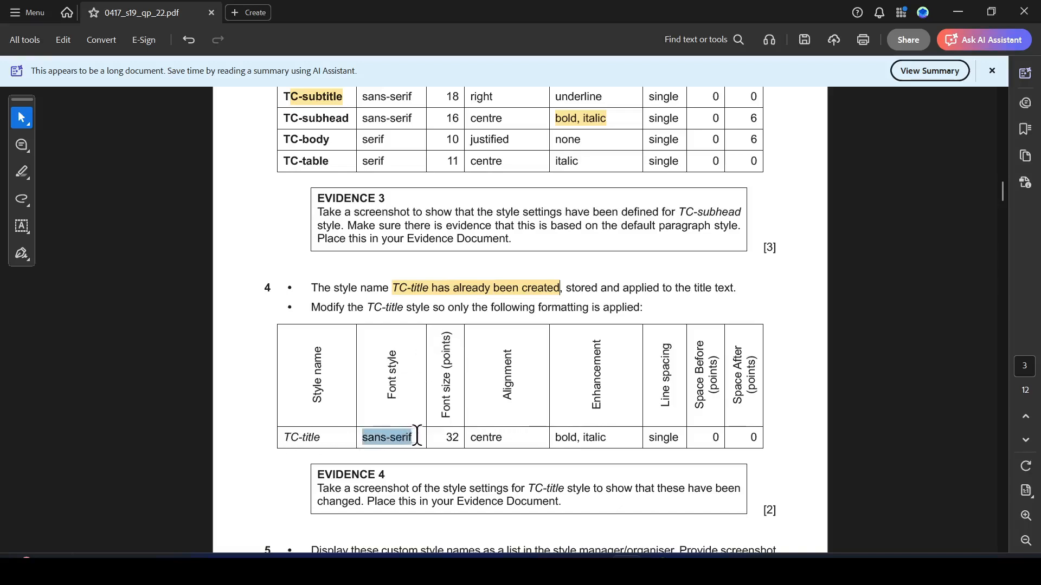
pyautogui.click(462, 440)
pyautogui.hotkey('alt', 'Tab')
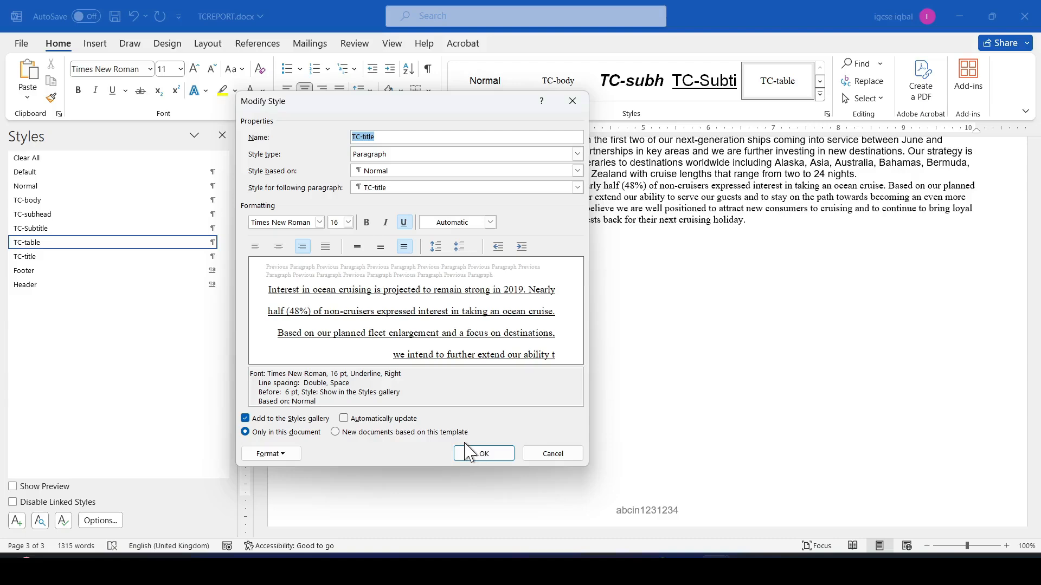
# - Set the TC-title style's font to Arial at 32 points, consulting question 4's table
pyautogui.click(313, 223)
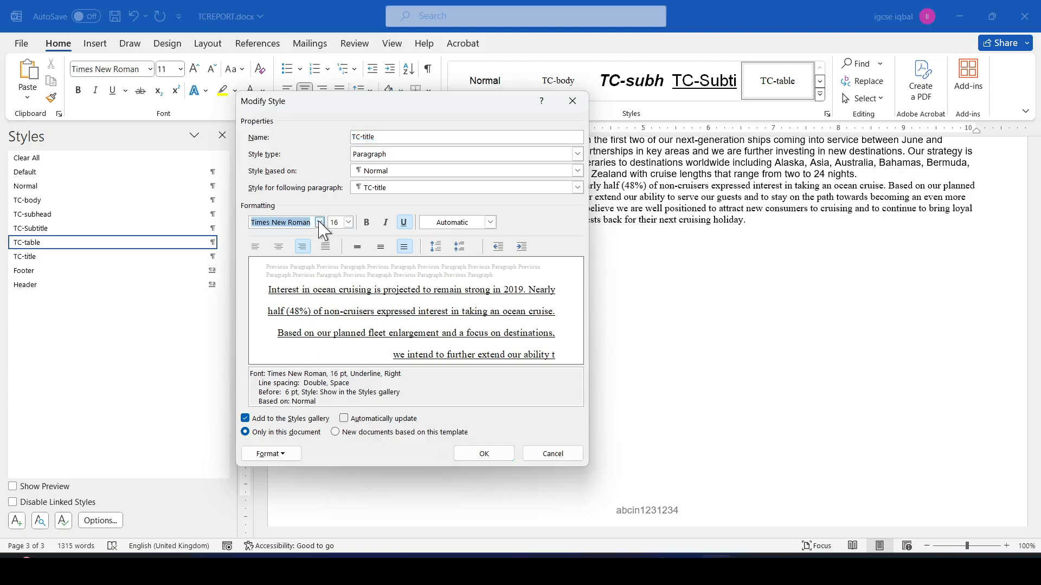
pyautogui.click(319, 223)
pyautogui.click(282, 281)
pyautogui.hotkey('alt', 'Tab')
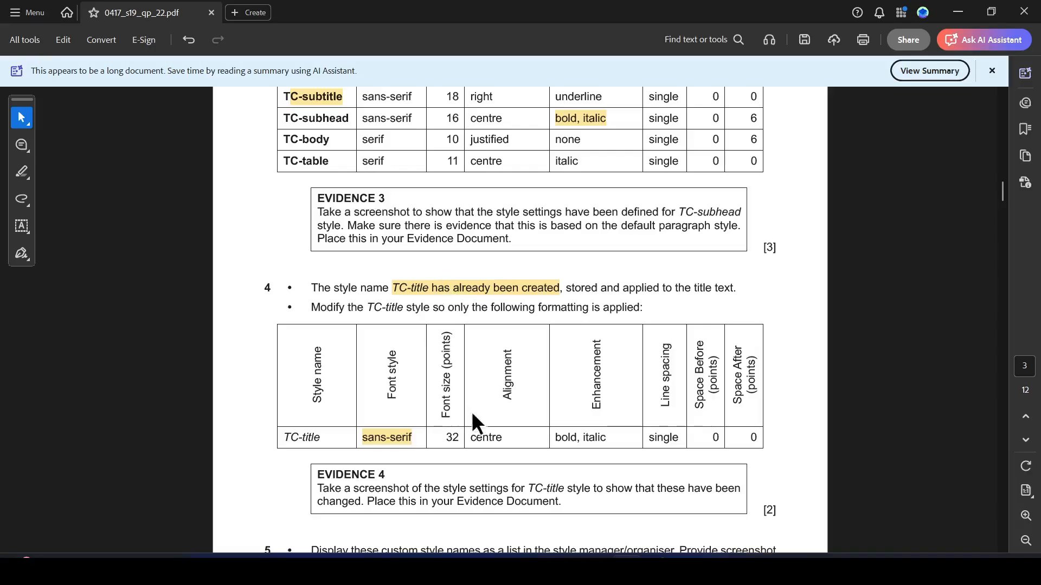
pyautogui.hotkey('alt', 'Tab')
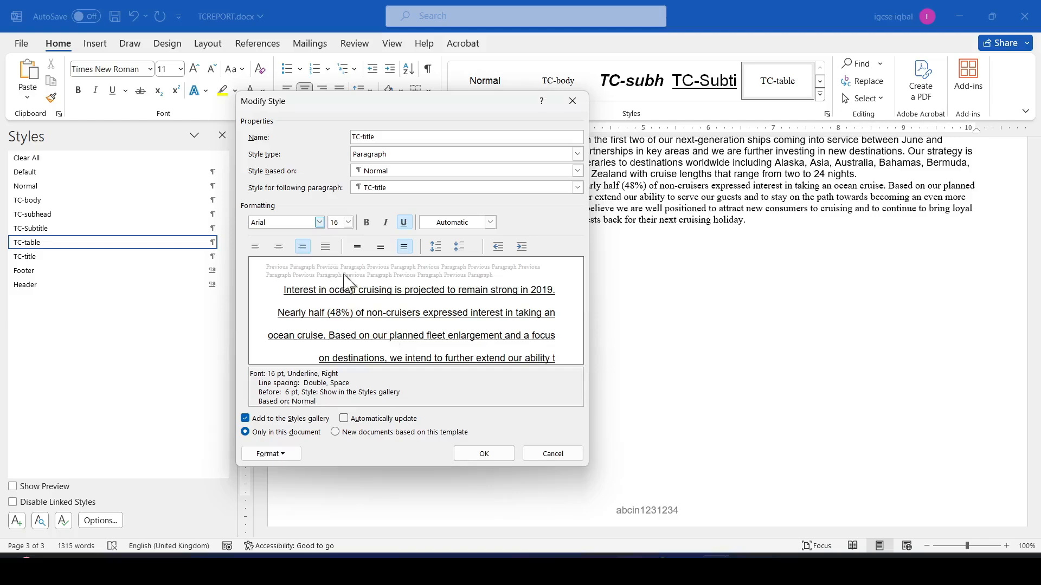
pyautogui.click(348, 222)
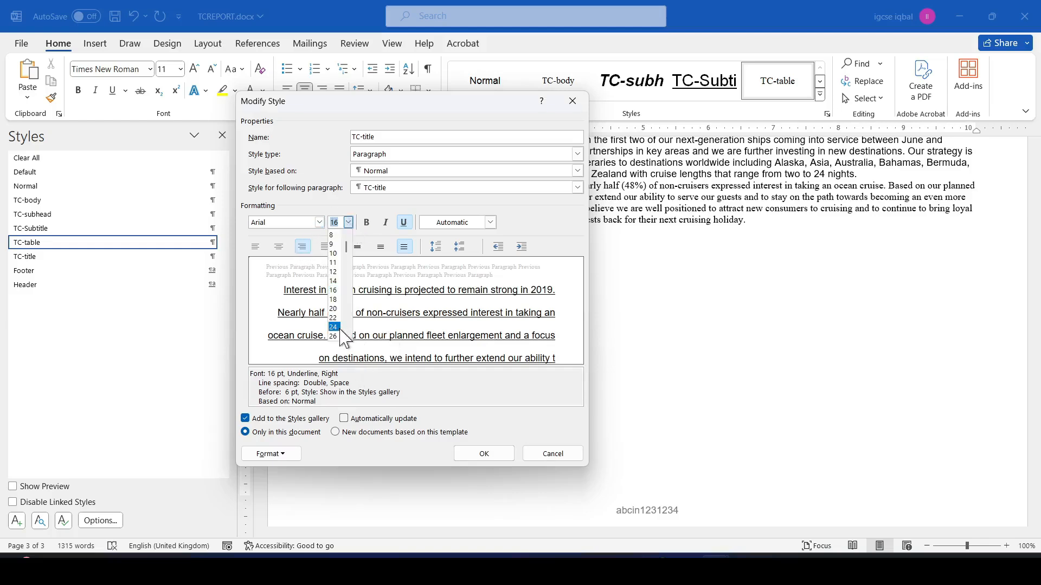
pyautogui.scroll(-1, 340, 337)
pyautogui.click(335, 327)
pyautogui.doubleClick(334, 223)
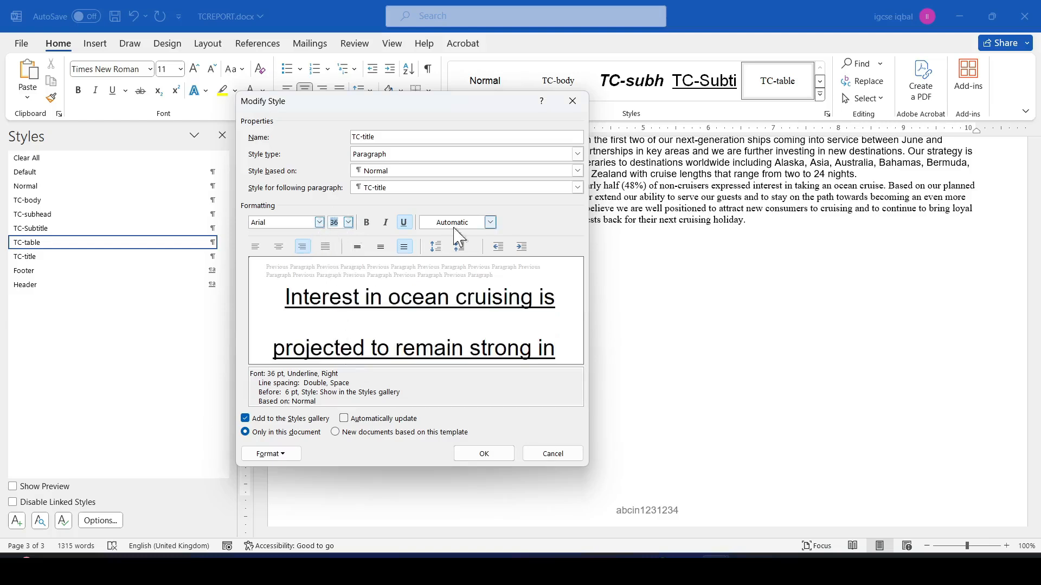
pyautogui.write('3')
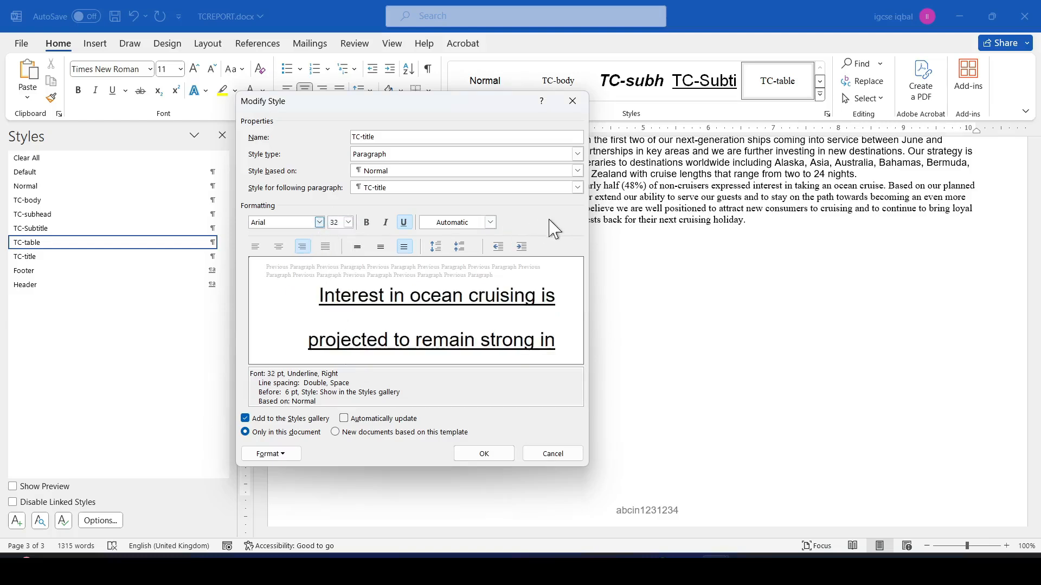
# - Centre-align the TC-title style, make it bold and italic, and remove its underline, as specified in question 4
pyautogui.hotkey('alt', 'Tab')
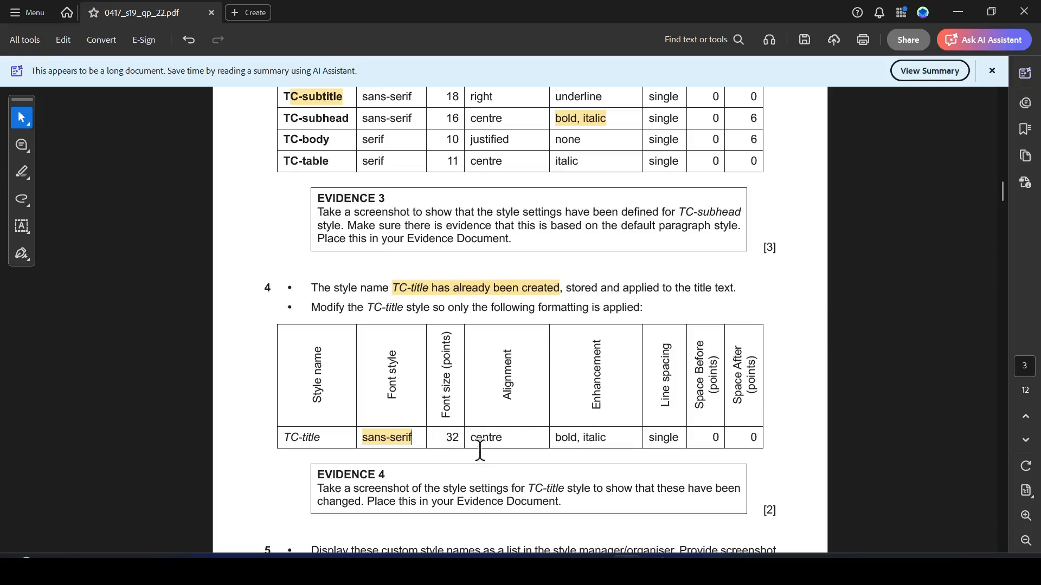
pyautogui.hotkey('alt', 'Tab')
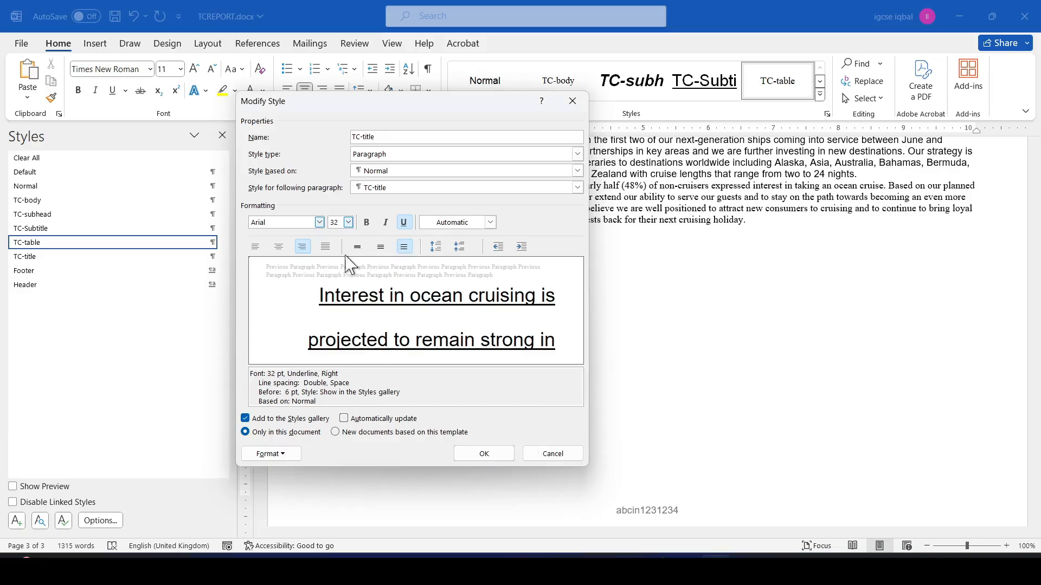
pyautogui.click(278, 247)
pyautogui.hotkey('alt', 'Tab')
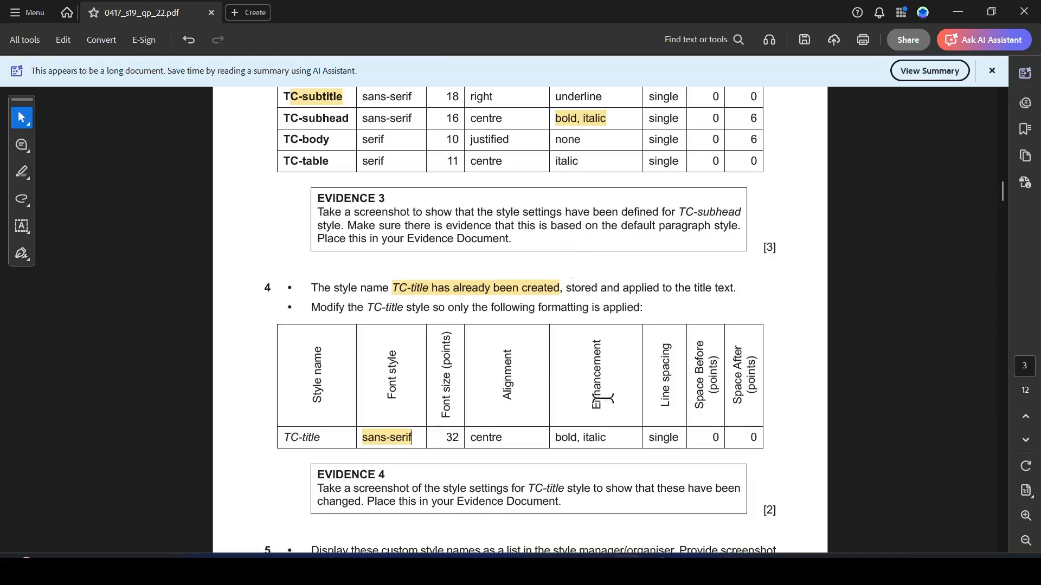
pyautogui.hotkey('alt', 'Tab')
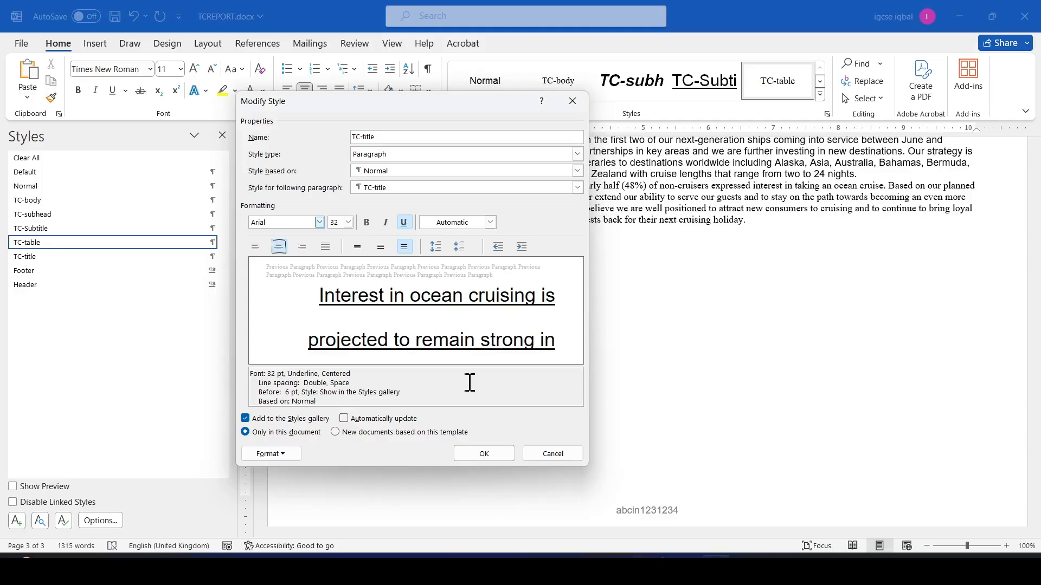
pyautogui.click(366, 222)
pyautogui.click(385, 222)
pyautogui.click(404, 222)
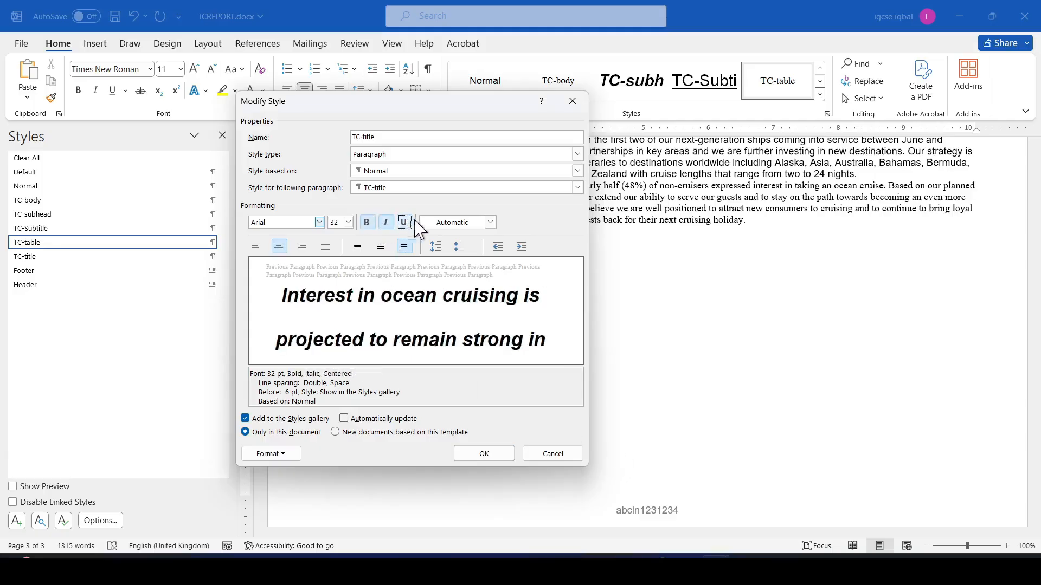
# - Set the TC-title style's line spacing to single and its space before to 0 pt, as specified in question 4
pyautogui.hotkey('alt', 'Tab')
pyautogui.hotkey('alt', 'Tab')
pyautogui.click(285, 454)
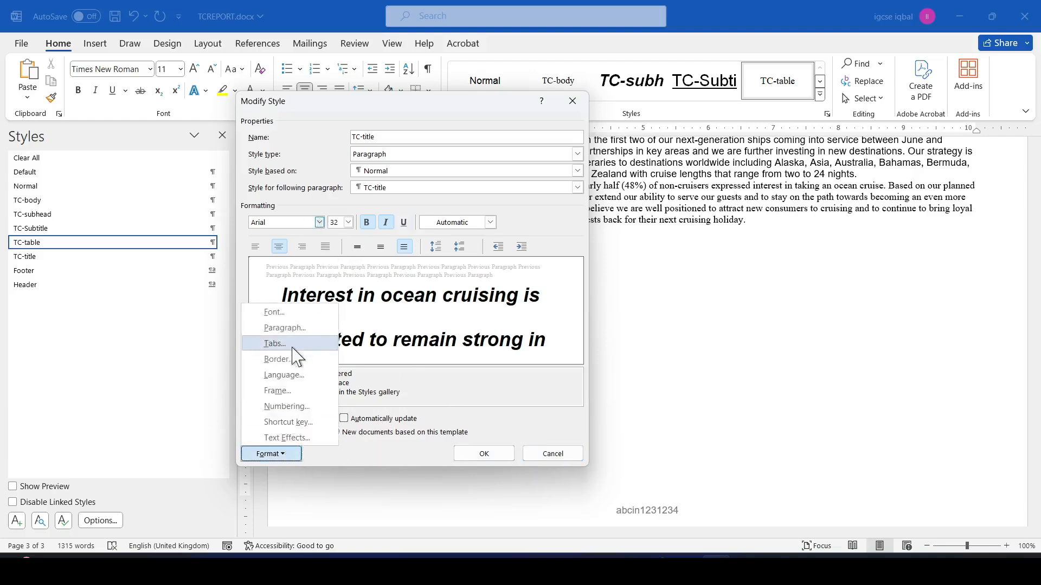
pyautogui.click(293, 330)
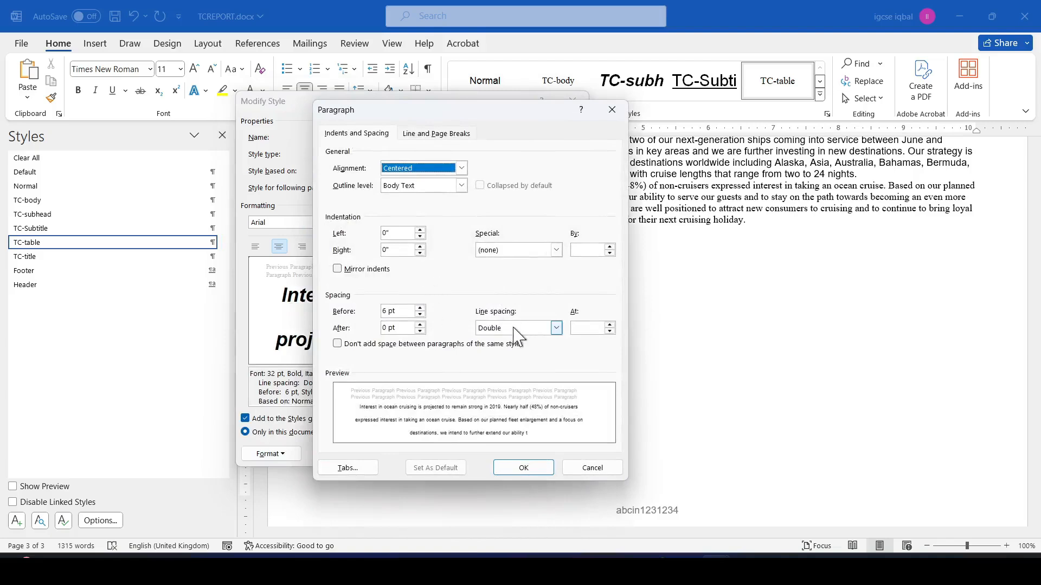
pyautogui.click(554, 327)
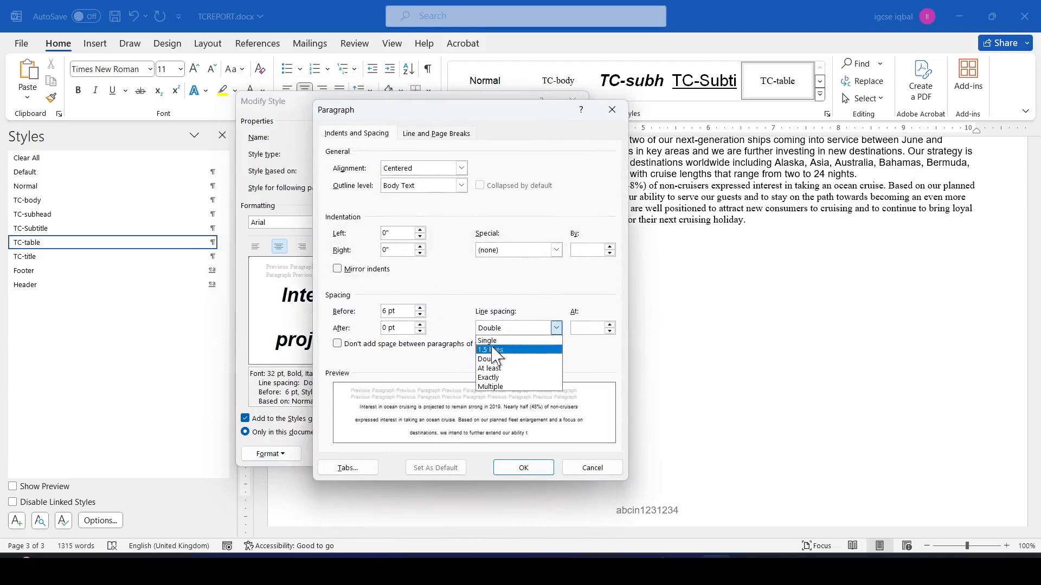
pyautogui.click(487, 341)
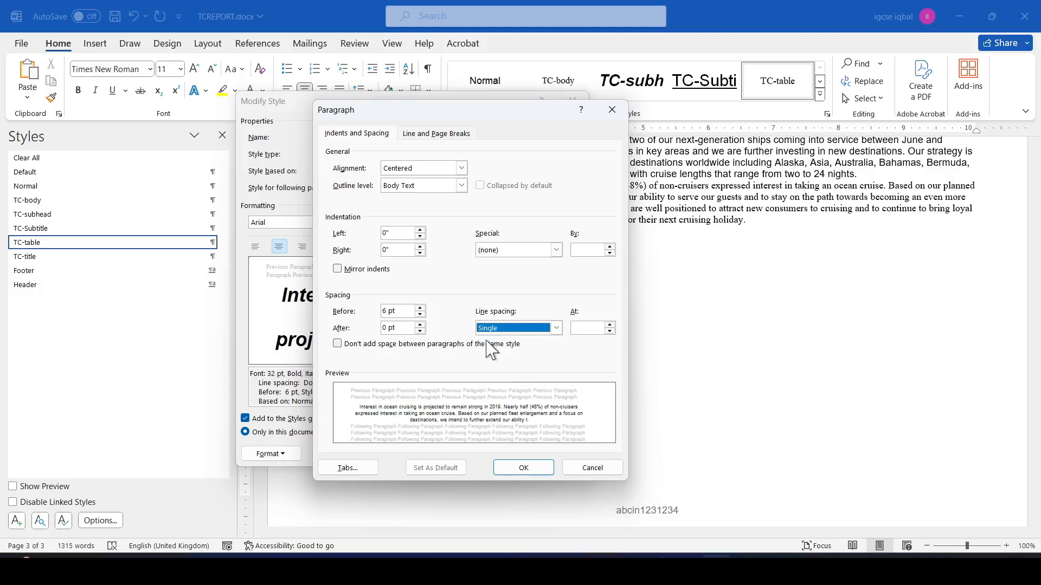
pyautogui.click(382, 310)
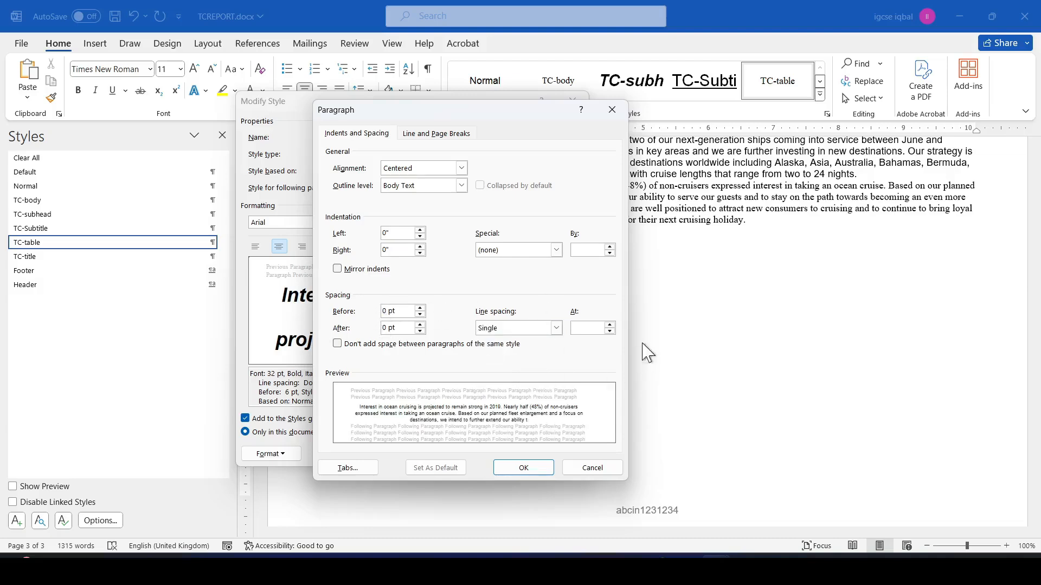
pyautogui.click(548, 469)
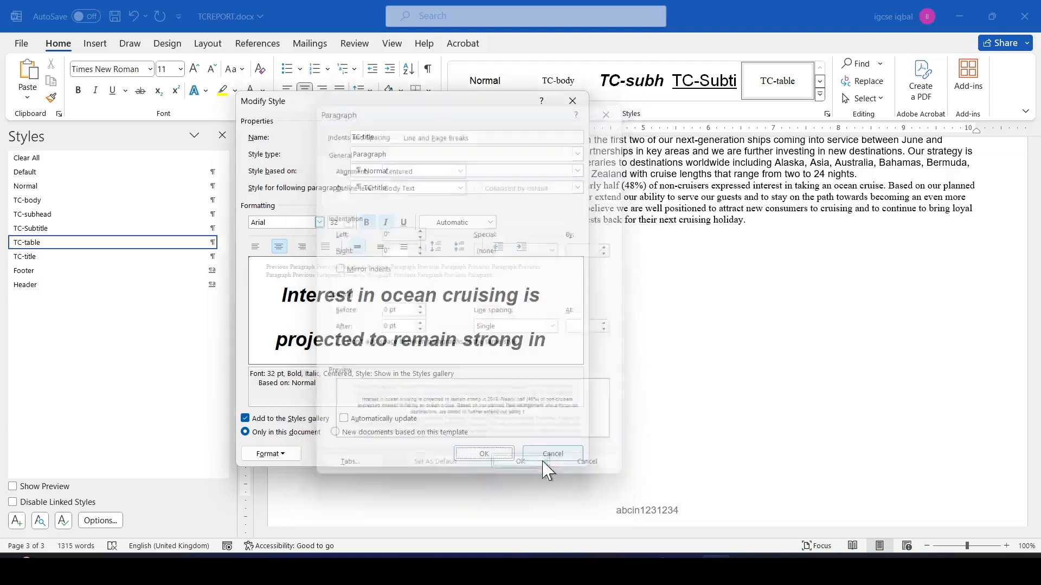
# - Check question 4's Evidence 4 requirement, capture a screenshot of the TC-title style settings in TCREPORT, and save the style changes
pyautogui.hotkey('alt', 'Tab')
pyautogui.scroll(-1, 594, 395)
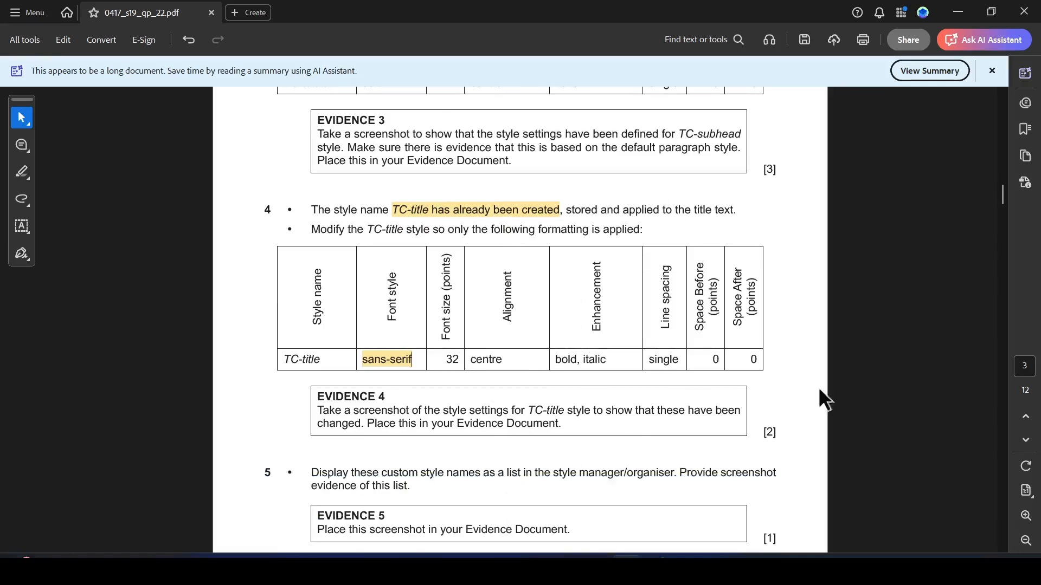
pyautogui.hotkey('alt', 'Tab')
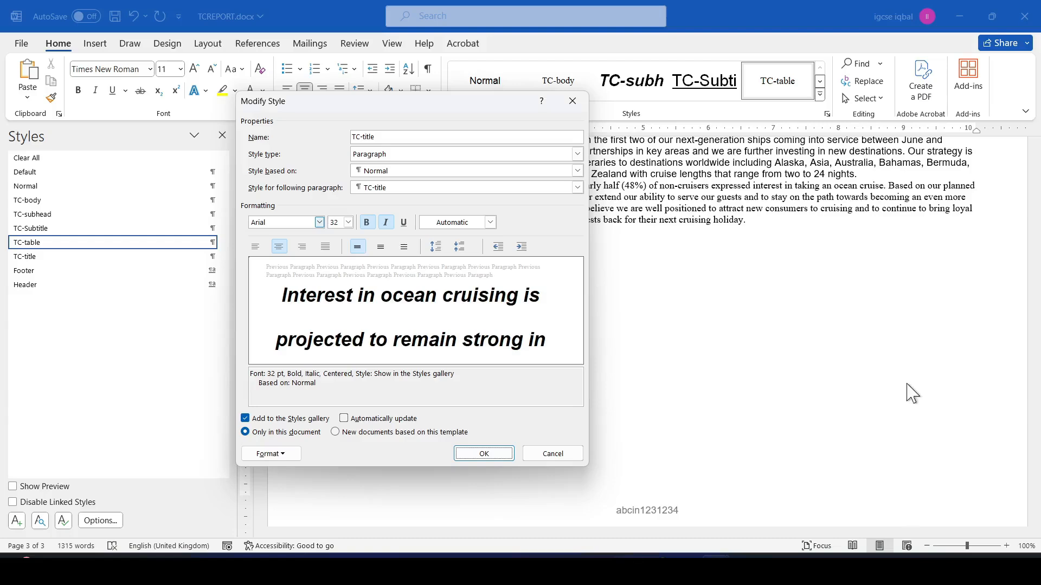
pyautogui.hotkey('alt', 'Tab')
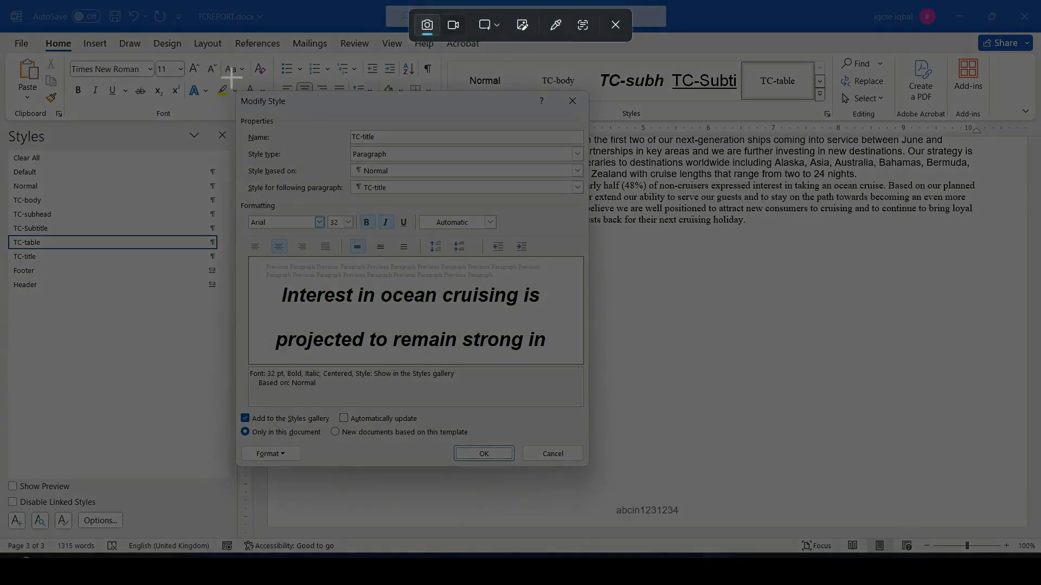
pyautogui.moveTo(223, 89); pyautogui.dragTo(590, 464)
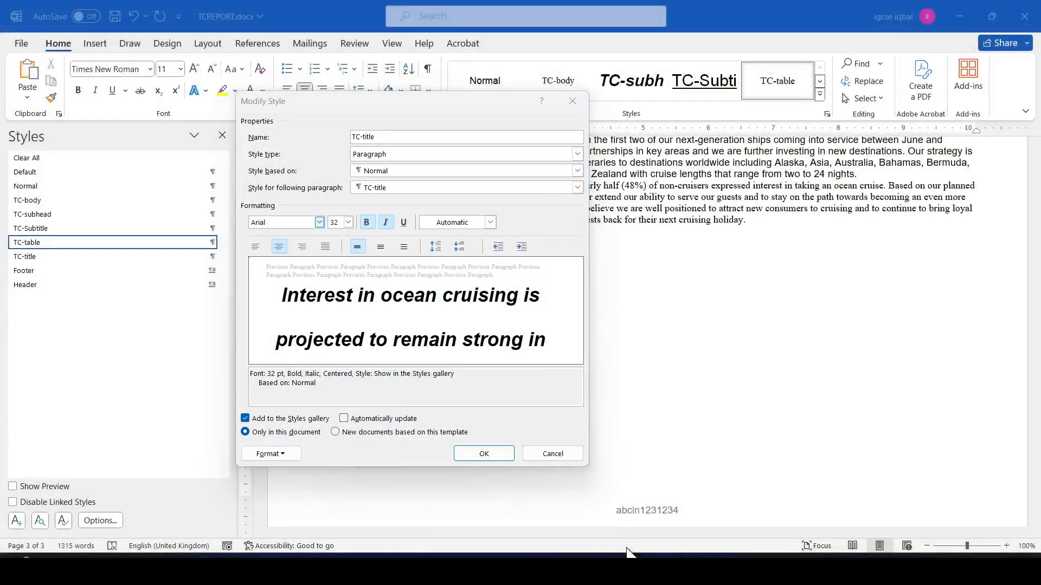
pyautogui.moveTo(716, 568)
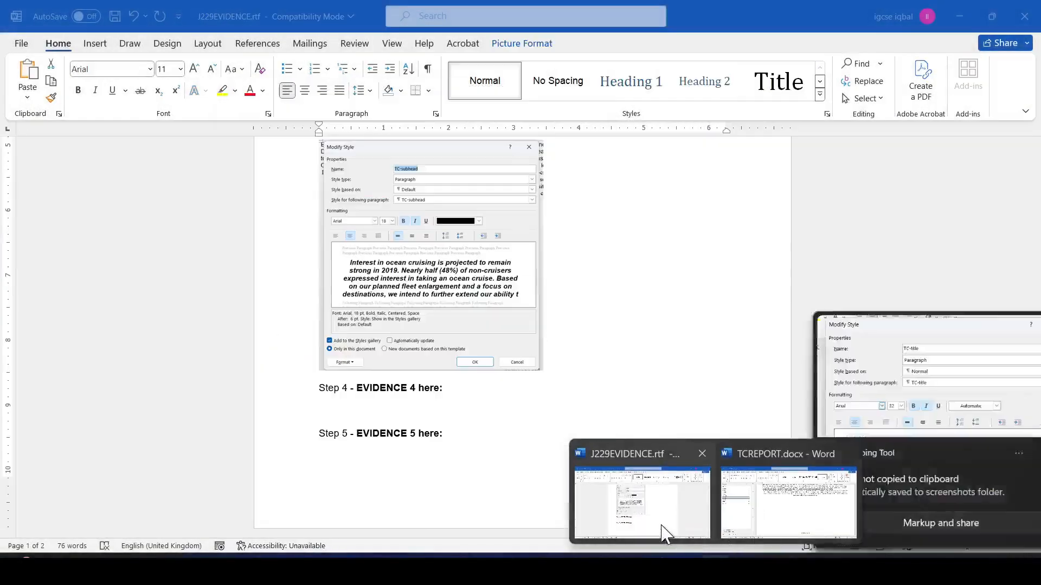
pyautogui.click(661, 531)
pyautogui.click(483, 454)
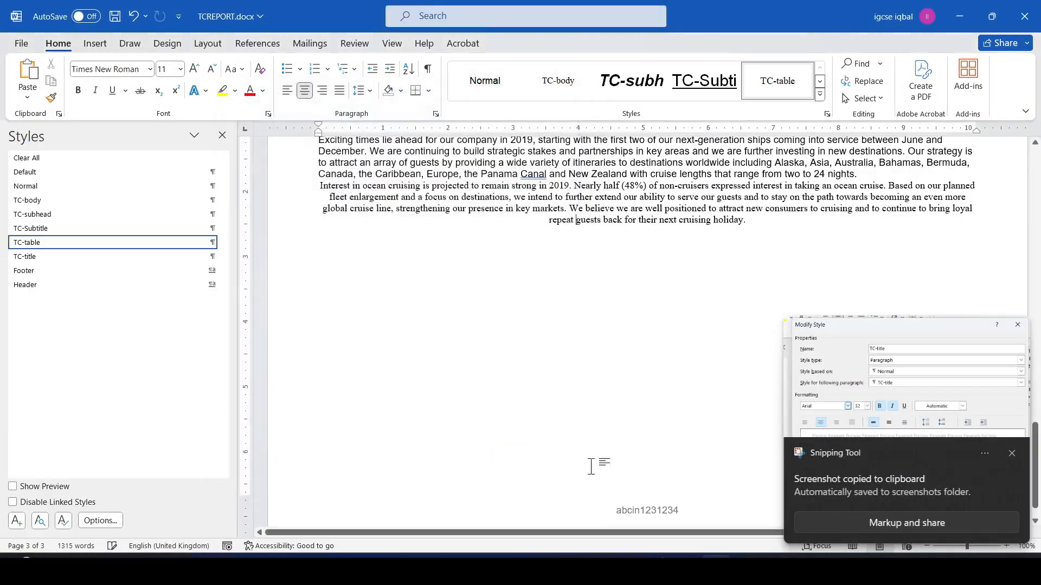
# - Paste the TC-title screenshot under "EVIDENCE 4 here:" in J229EVIDENCE and shrink it to about 3.5 inches wide
pyautogui.moveTo(716, 567)
pyautogui.click(642, 499)
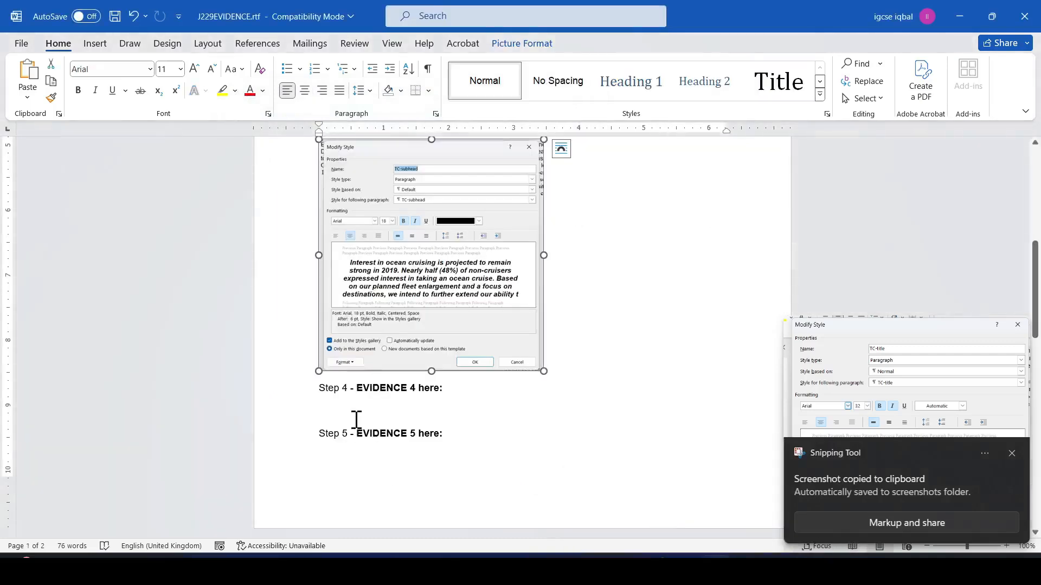
pyautogui.click(403, 409)
pyautogui.hotkey('ctrl', 'v')
pyautogui.click(681, 495)
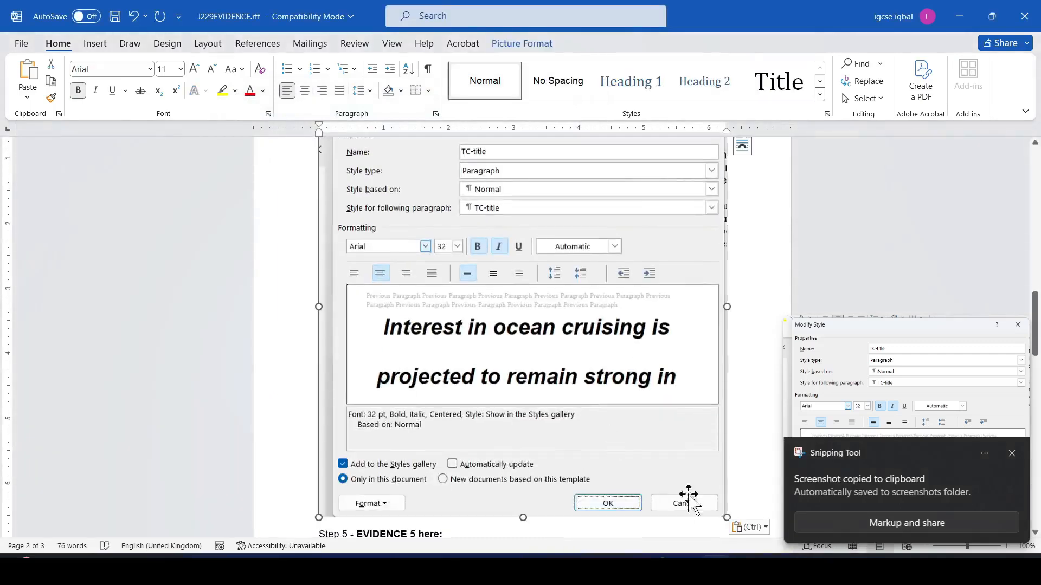
pyautogui.moveTo(718, 512); pyautogui.dragTo(534, 313)
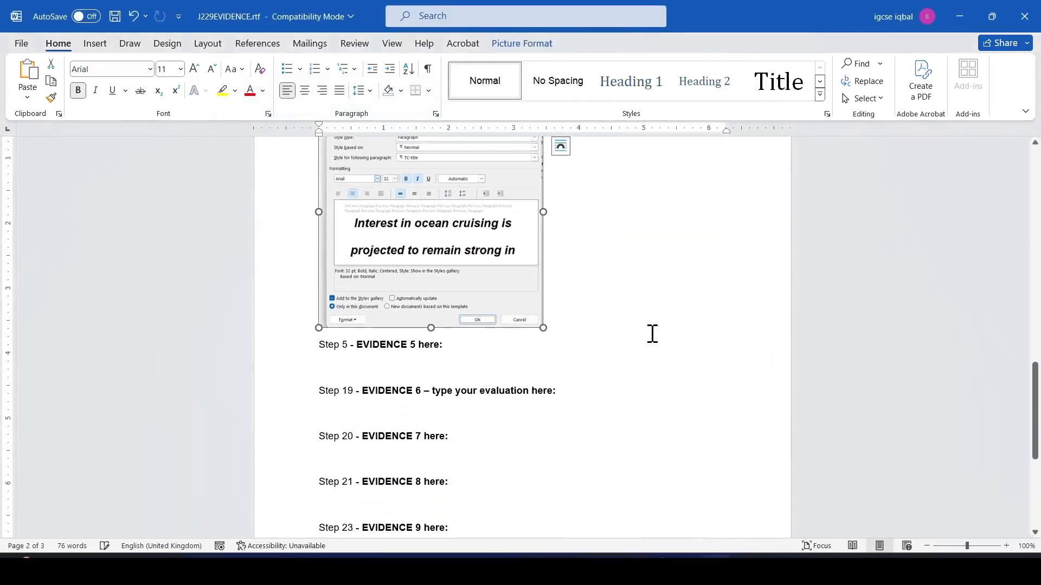
# - Return to the question paper and read question 5's instructions on listing the custom style names for Evidence 5
pyautogui.hotkey('alt', 'Tab')
pyautogui.click(626, 568)
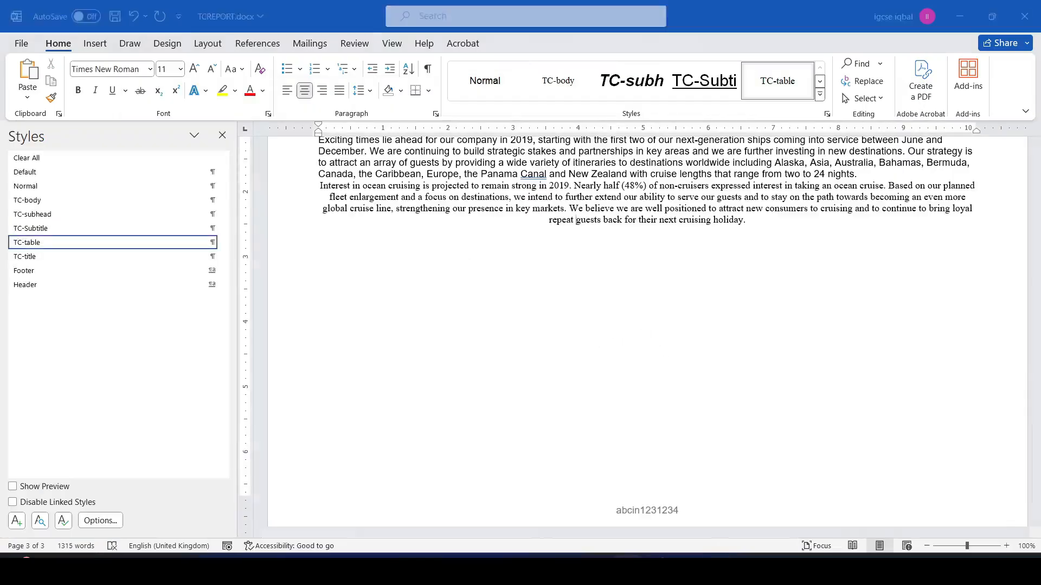
pyautogui.scroll(-3, 522, 413)
pyautogui.scroll(-1, 523, 415)
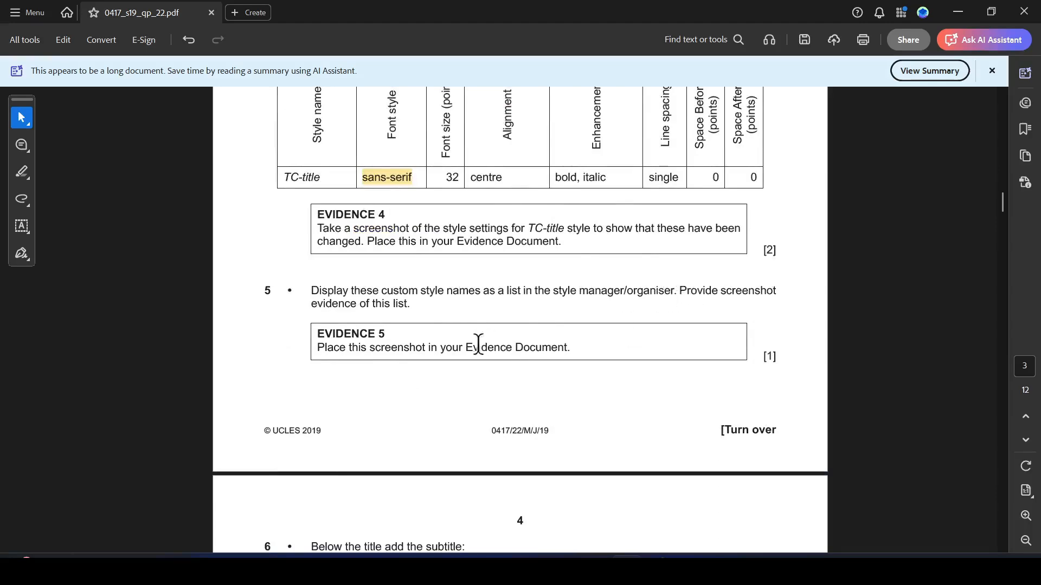
# - Switch to TCREPORT and capture a screenshot of the Styles list showing the custom TC style names
pyautogui.hotkey('alt', 'Tab')
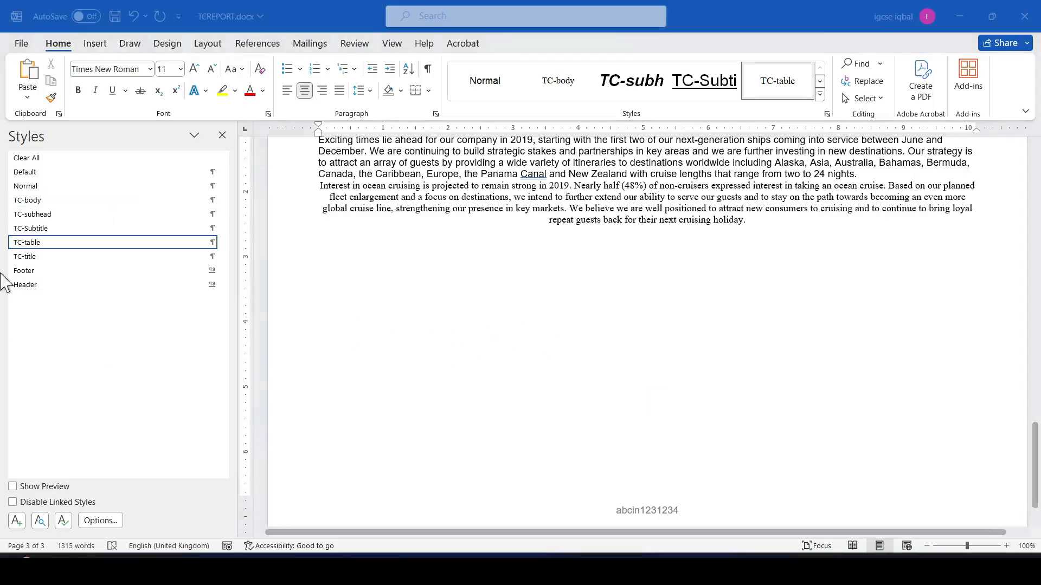
pyautogui.press('super+shift+s')
pyautogui.moveTo(2, 125); pyautogui.dragTo(238, 373)
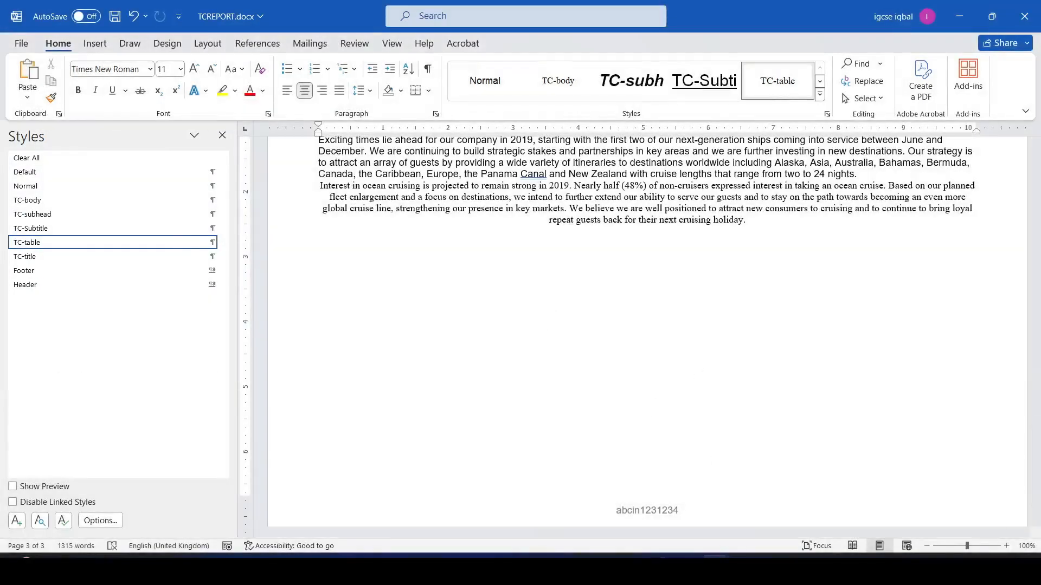
# - Paste the style list screenshot under "EVIDENCE 5 here:" in J229EVIDENCE and shrink it to about 2.8 inches wide
pyautogui.moveTo(715, 567)
pyautogui.click(662, 523)
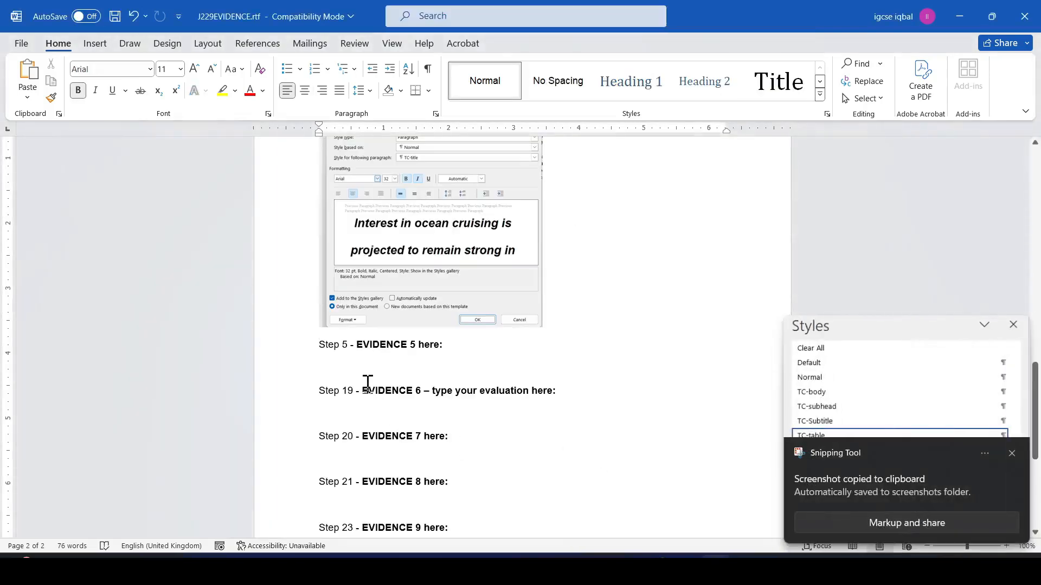
pyautogui.click(352, 367)
pyautogui.hotkey('ctrl', 'v')
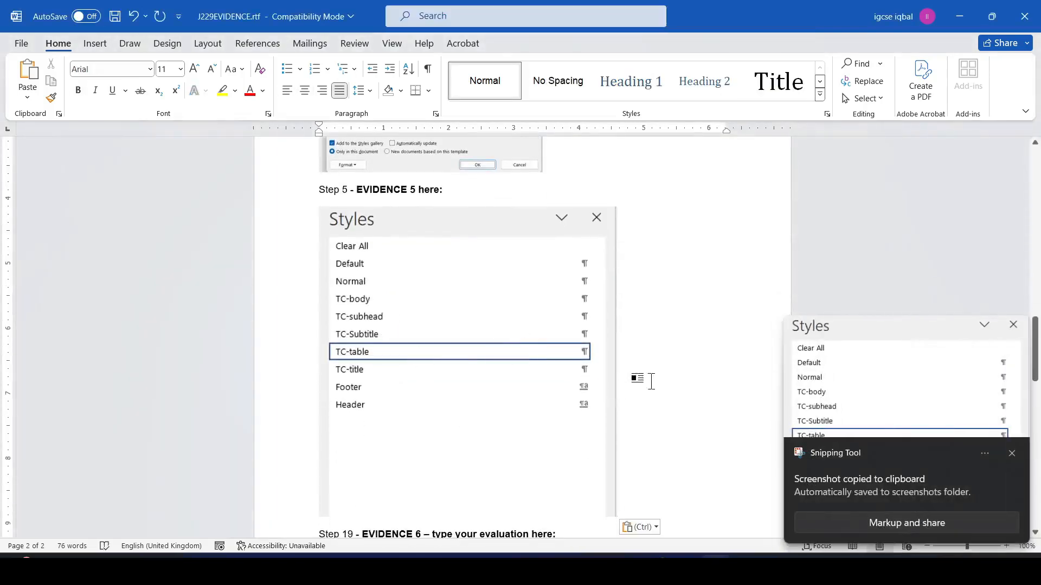
pyautogui.click(597, 488)
pyautogui.moveTo(618, 521); pyautogui.dragTo(564, 372)
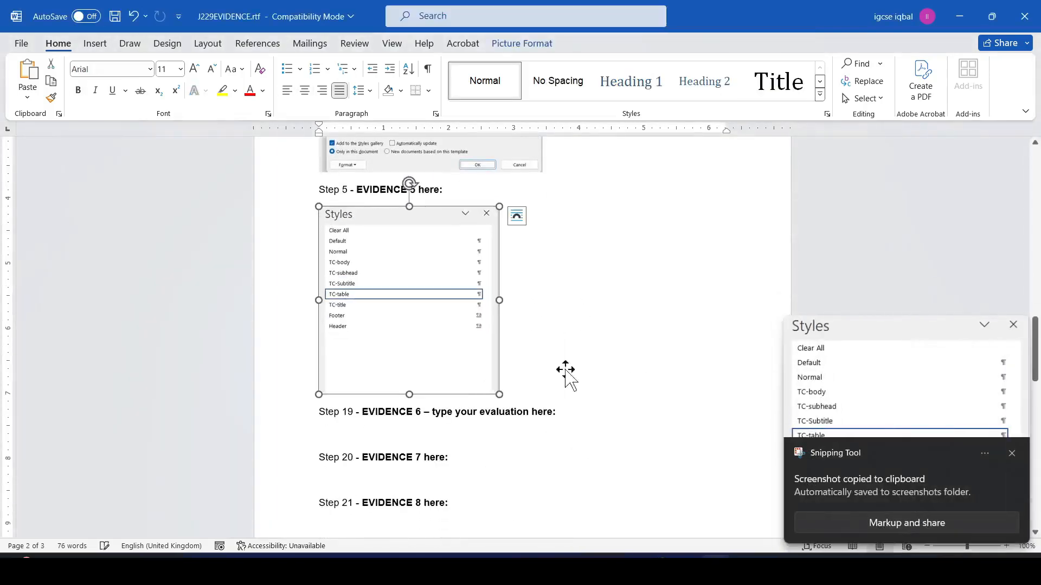
# - Return to the question paper and highlight question 6's instruction "Below the title add the subtitle:"
pyautogui.hotkey('alt', 'Tab')
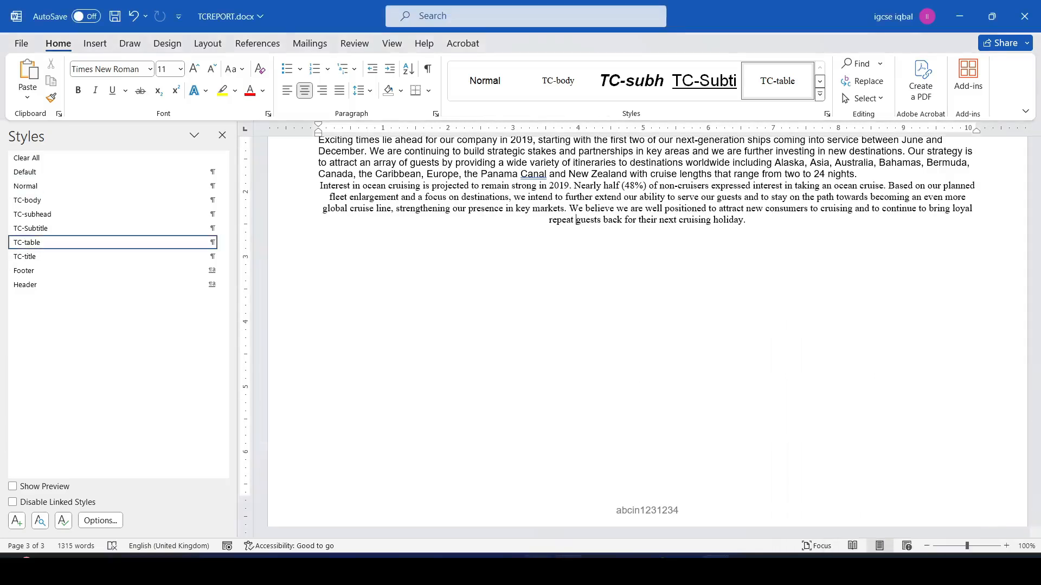
pyautogui.hotkey('alt', 'Tab')
pyautogui.scroll(-6, 440, 398)
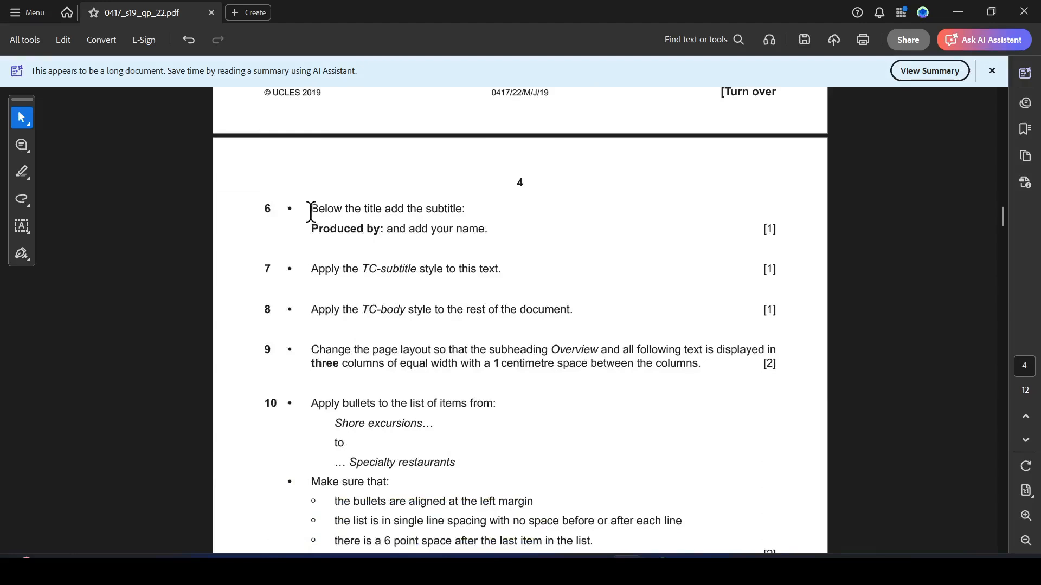
pyautogui.moveTo(310, 211); pyautogui.dragTo(466, 211)
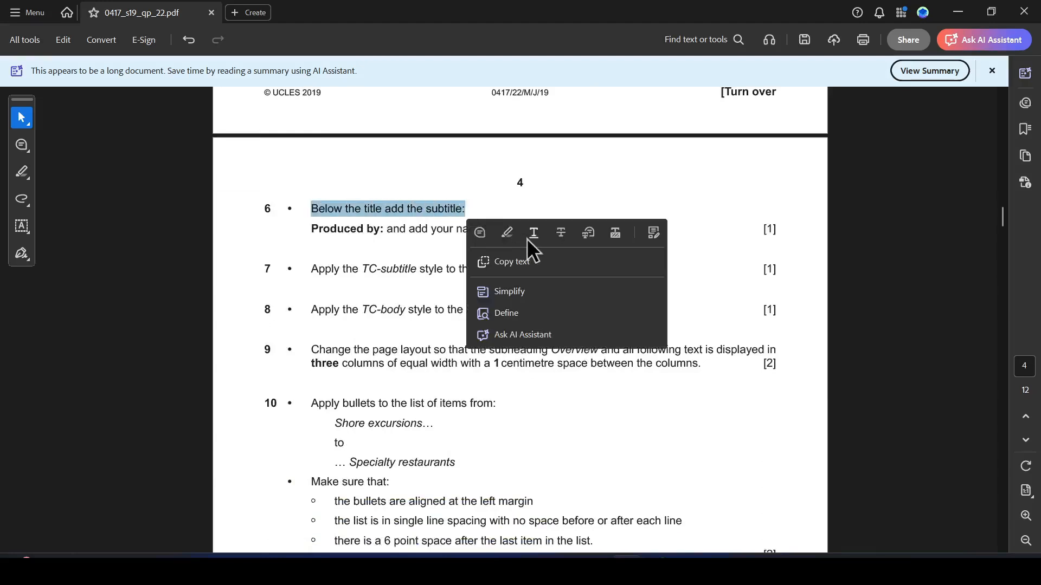
pyautogui.click(508, 234)
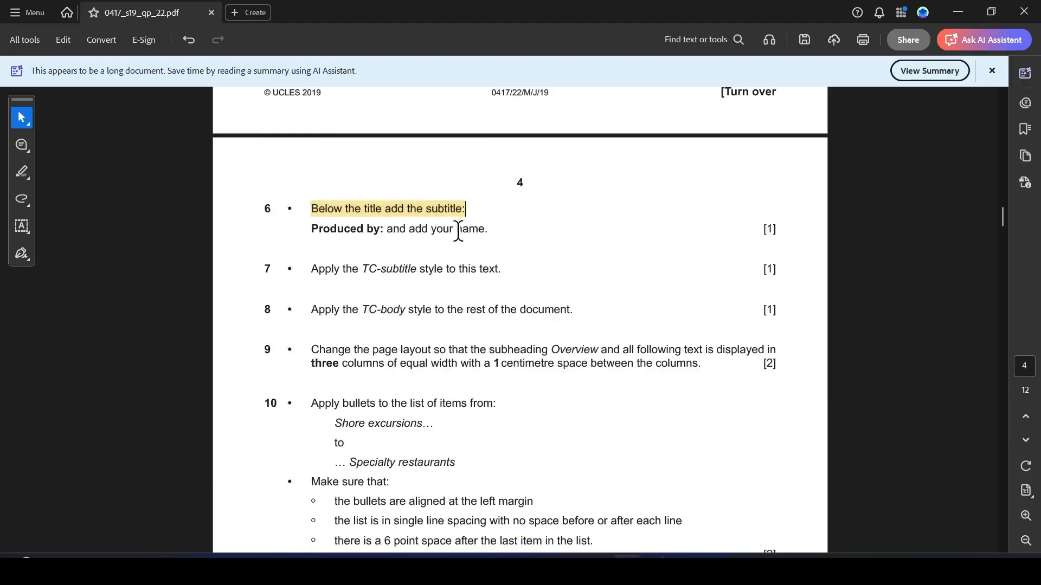
# - Insert an empty line between the report title and the first body paragraph in TCREPORT
pyautogui.hotkey('alt', 'Tab')
pyautogui.scroll(15, 624, 279)
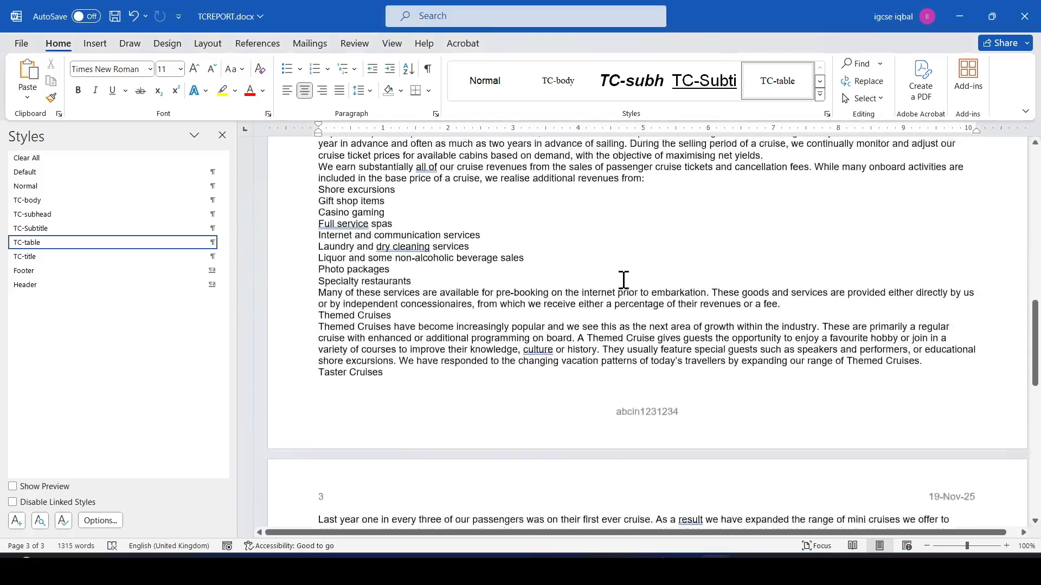
pyautogui.scroll(10, 623, 279)
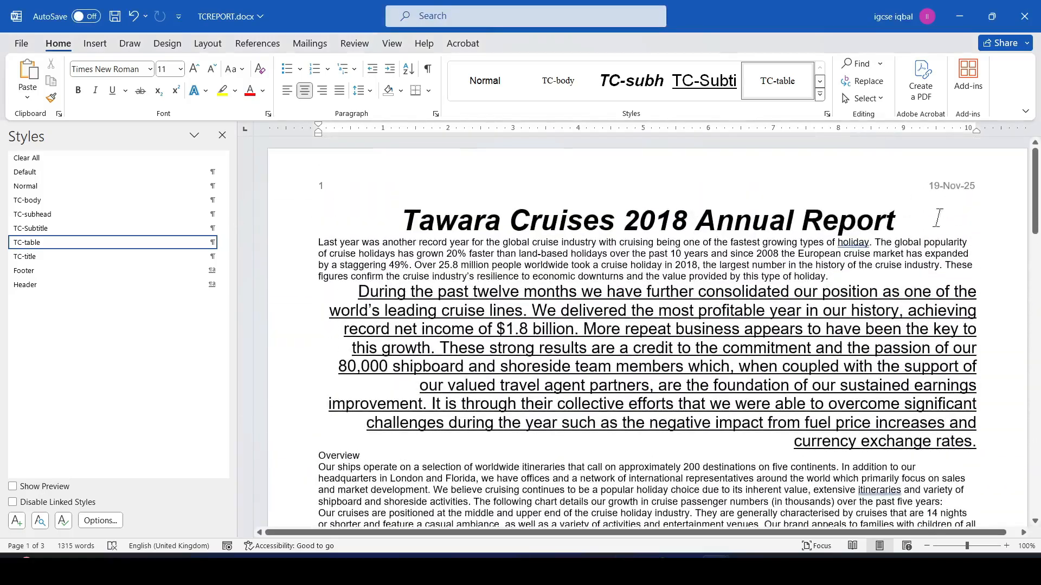
pyautogui.click(909, 225)
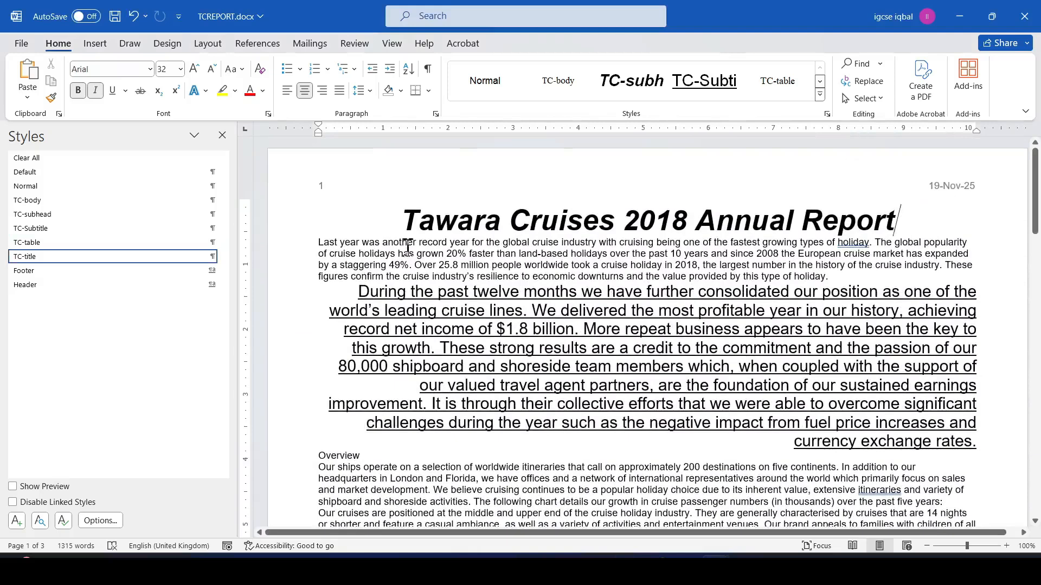
pyautogui.click(320, 241)
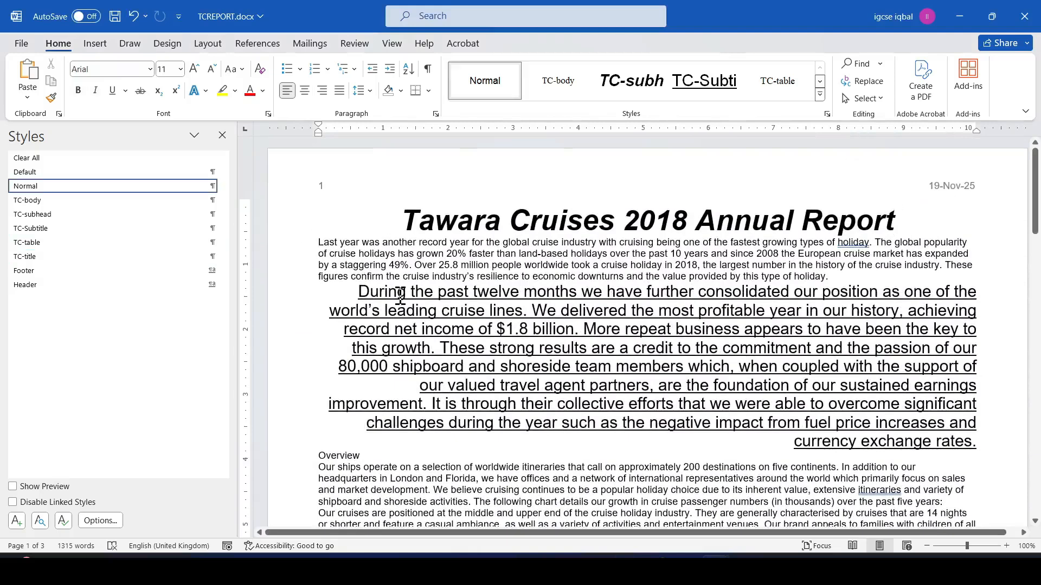
pyautogui.press('Return')
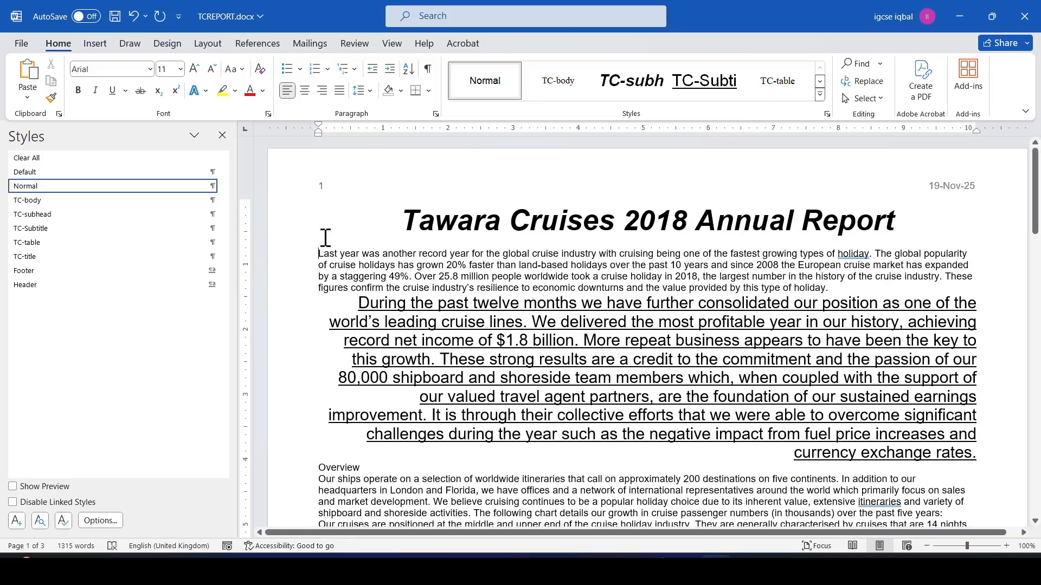
# - Check question 6's subtitle wording, centre the new line and enter "Produce by:" followed by the candidate's name
pyautogui.hotkey('alt', 'Tab')
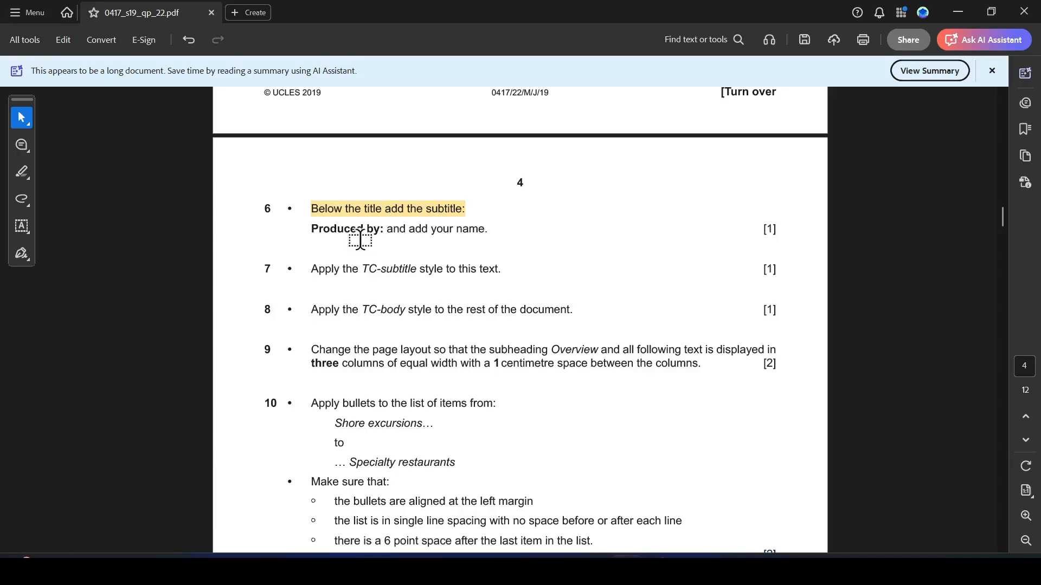
pyautogui.hotkey('alt', 'Tab')
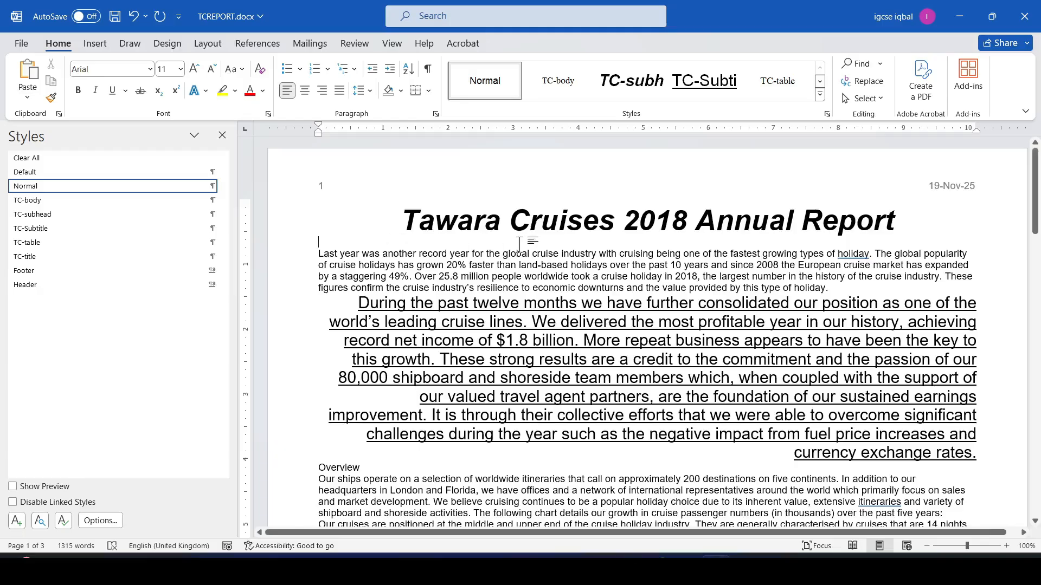
pyautogui.click(305, 91)
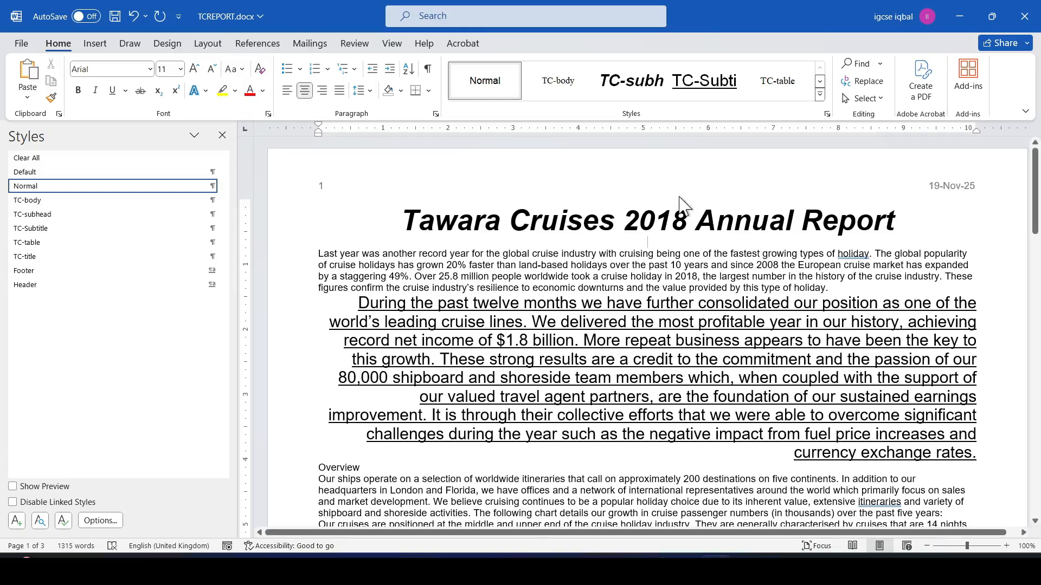
pyautogui.write('Produce')
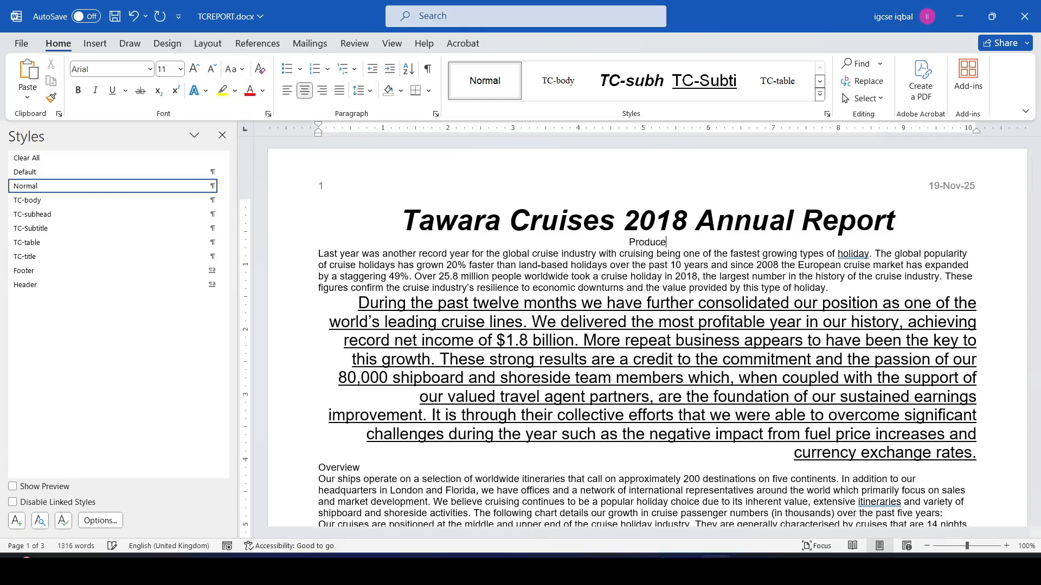
pyautogui.write('d by')
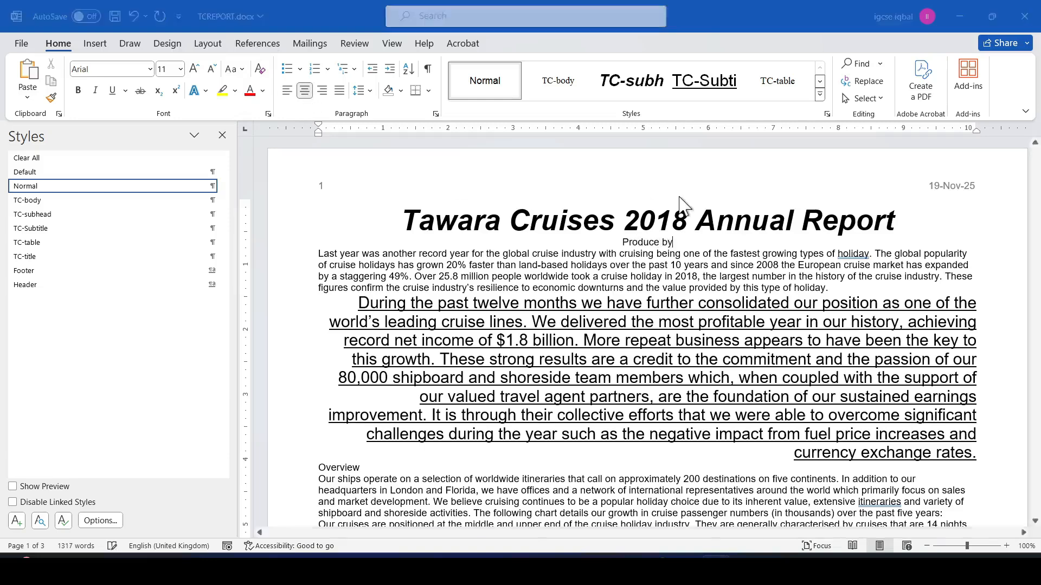
pyautogui.hotkey('alt', 'Tab')
pyautogui.hotkey('alt', 'Tab')
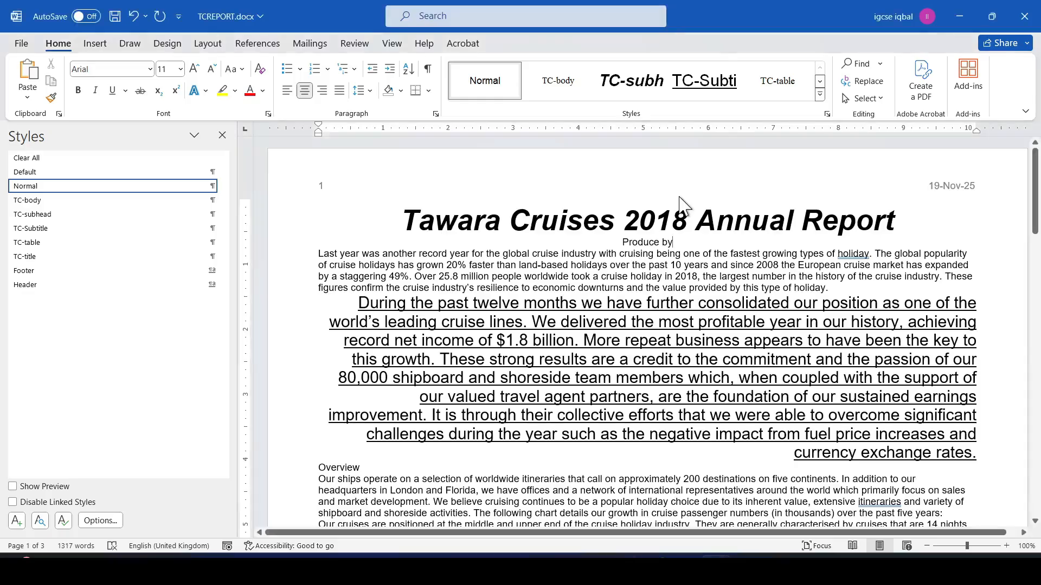
pyautogui.hotkey('alt', 'Tab')
pyautogui.hotkey('alt', 'Tab')
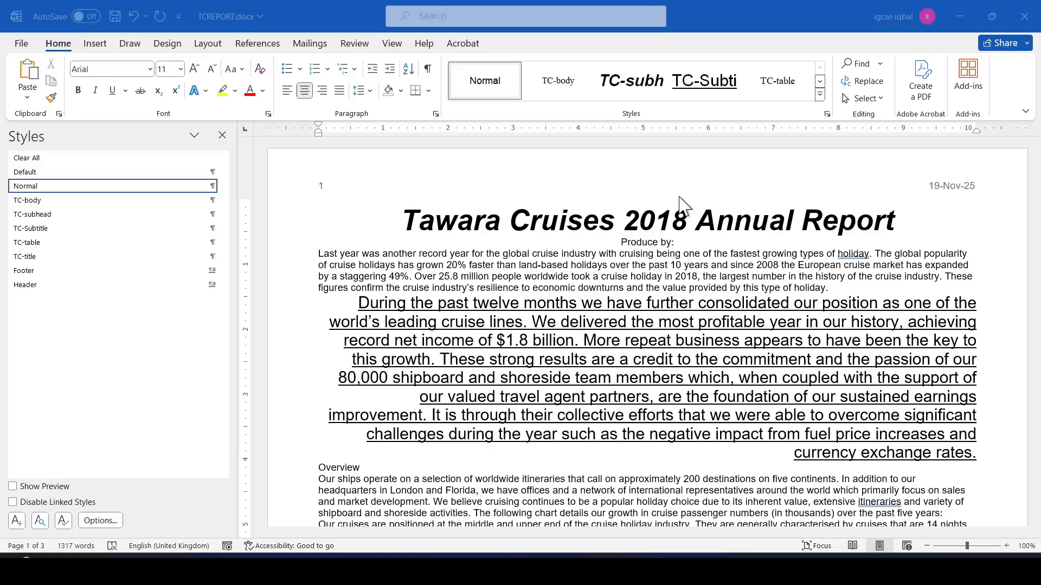
pyautogui.write('ABC')
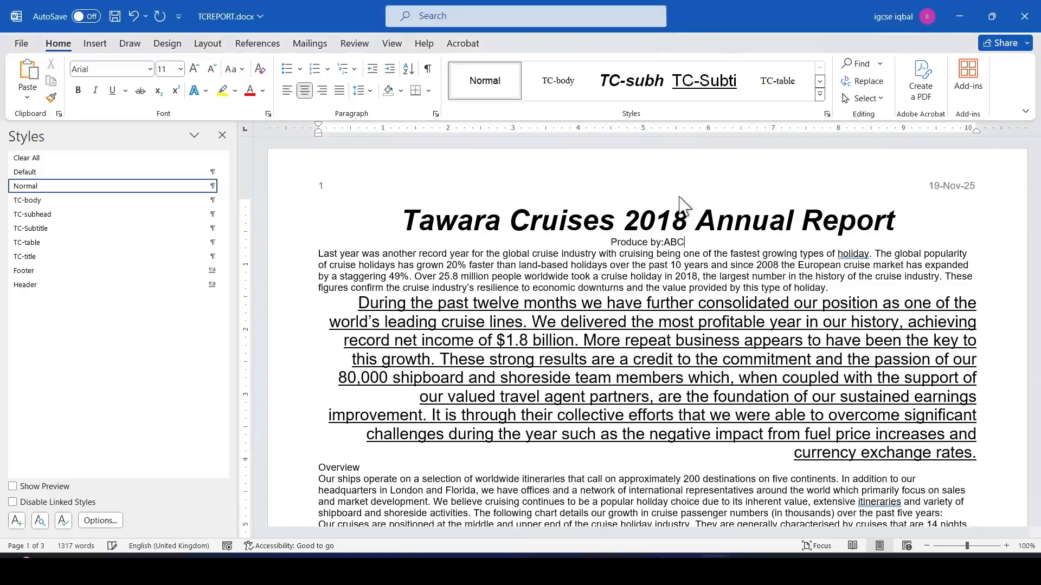
# - Highlight question 7's TC-subtitle instruction in the paper and apply the TC-Subtitle style to the "Produce by:" line in TCREPORT
pyautogui.hotkey('alt', 'Tab')
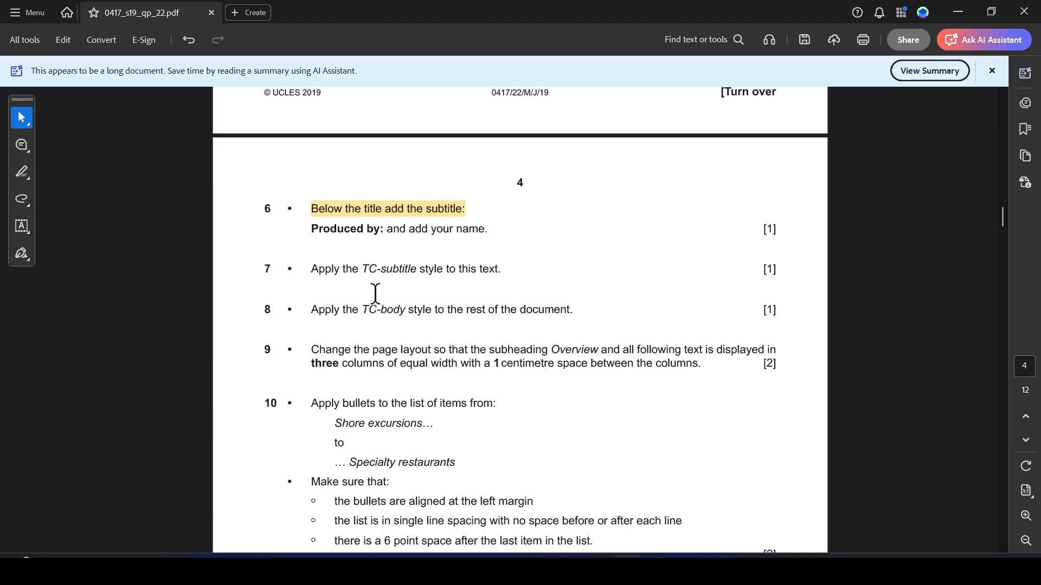
pyautogui.moveTo(363, 269); pyautogui.dragTo(499, 270)
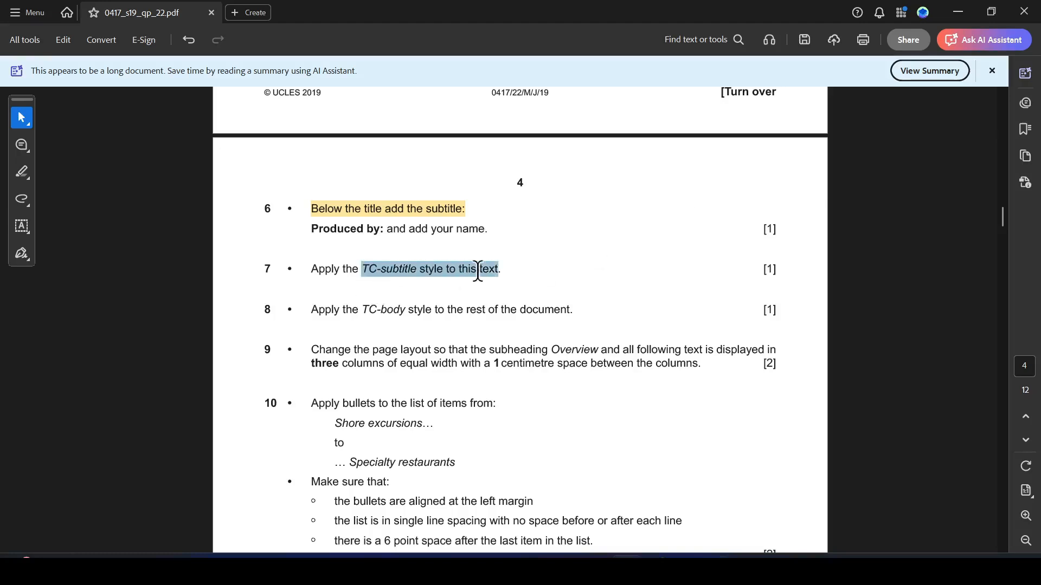
pyautogui.hotkey('alt', 'Tab')
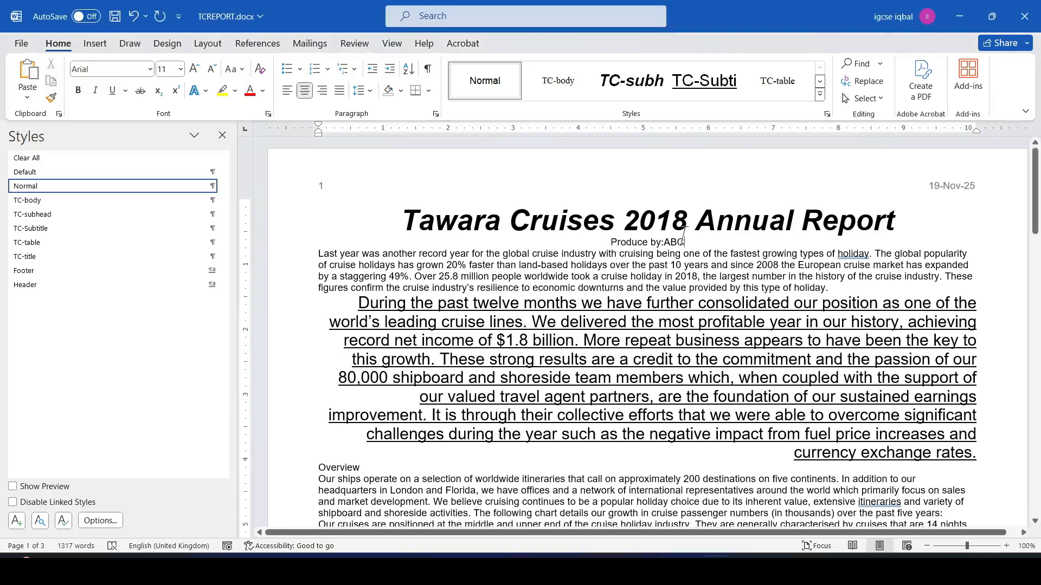
pyautogui.moveTo(692, 239); pyautogui.dragTo(611, 242)
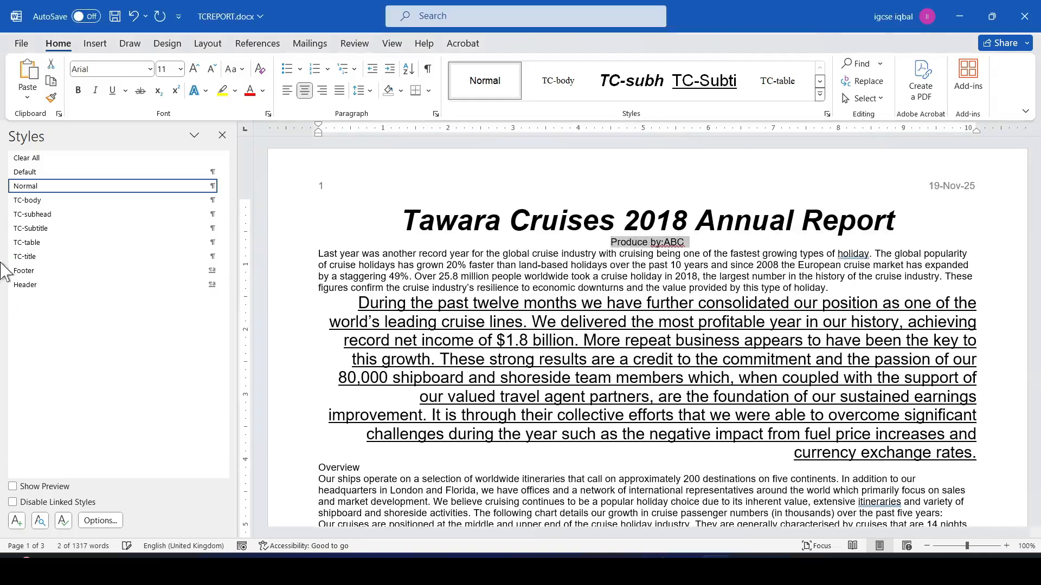
pyautogui.click(54, 229)
pyautogui.click(765, 261)
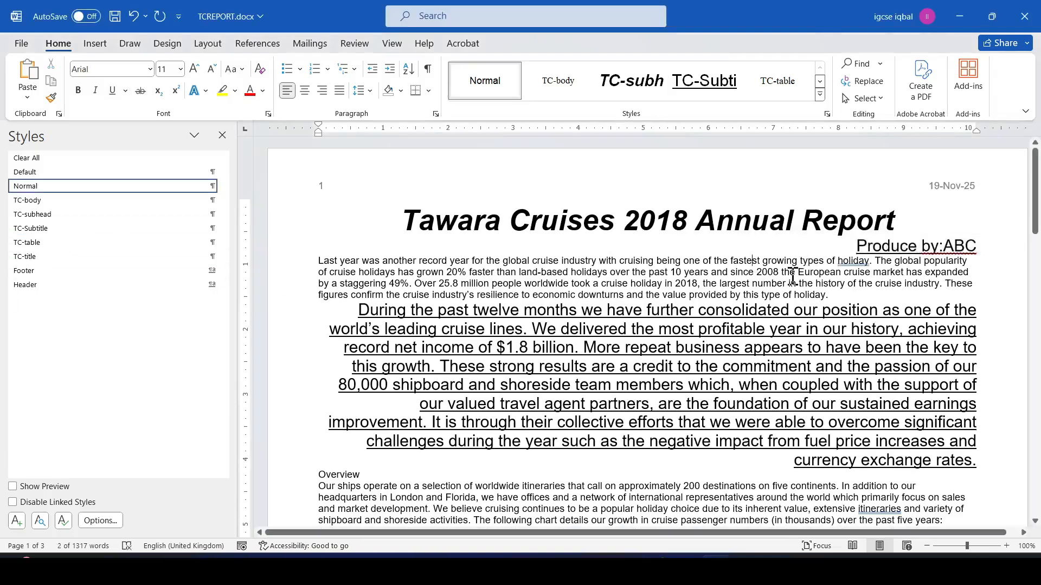
# - Highlight question 8's instruction on applying the TC-body style to the rest of the document in the question paper
pyautogui.hotkey('alt', 'Tab')
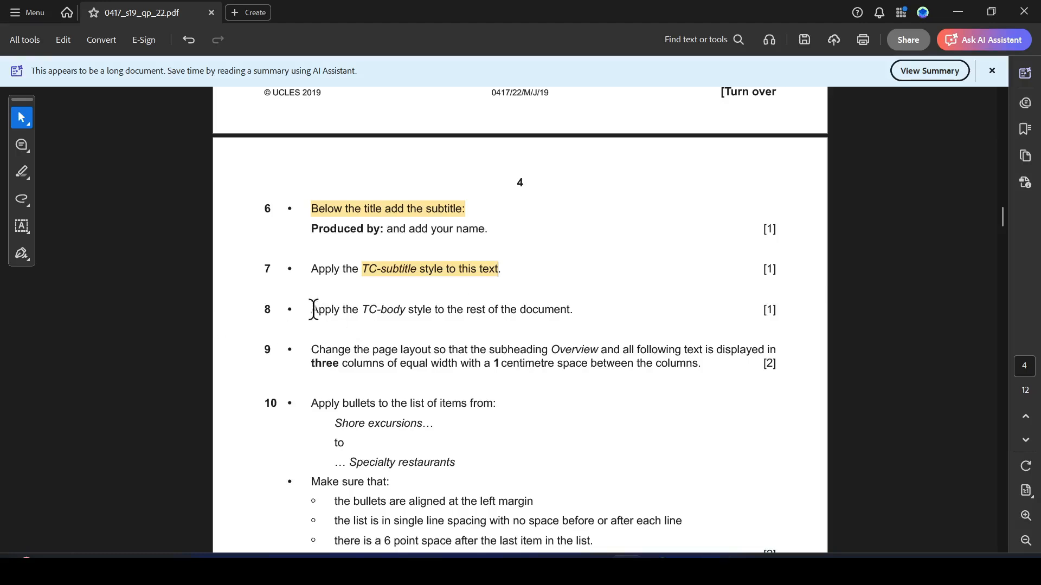
pyautogui.moveTo(313, 310); pyautogui.dragTo(569, 312)
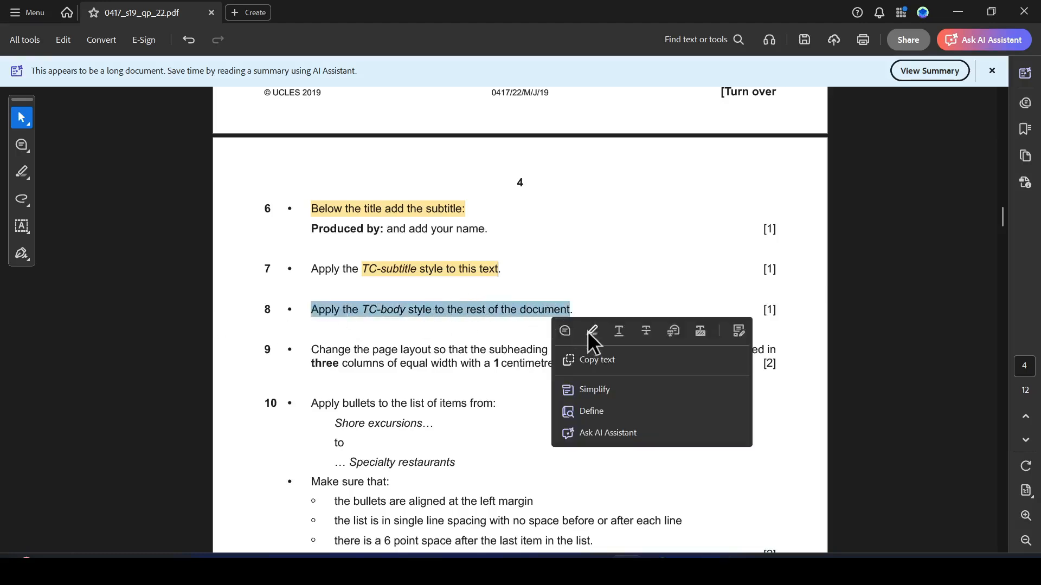
pyautogui.click(588, 331)
# - Apply the TC-body style to all TCREPORT text from "Last year was another record year" to the end of the document
pyautogui.hotkey('alt', 'Tab')
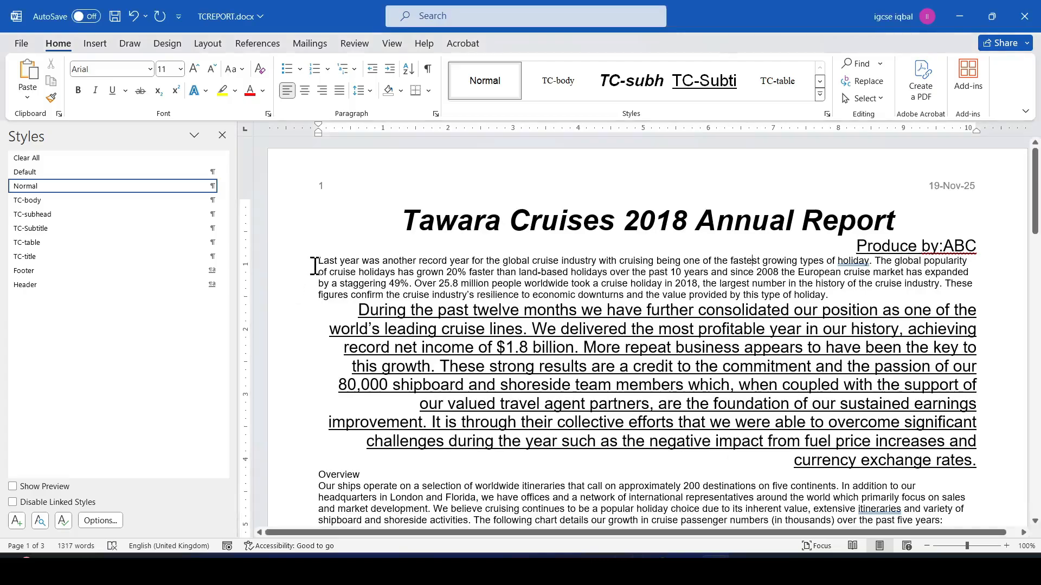
pyautogui.moveTo(315, 266); pyautogui.dragTo(751, 217)
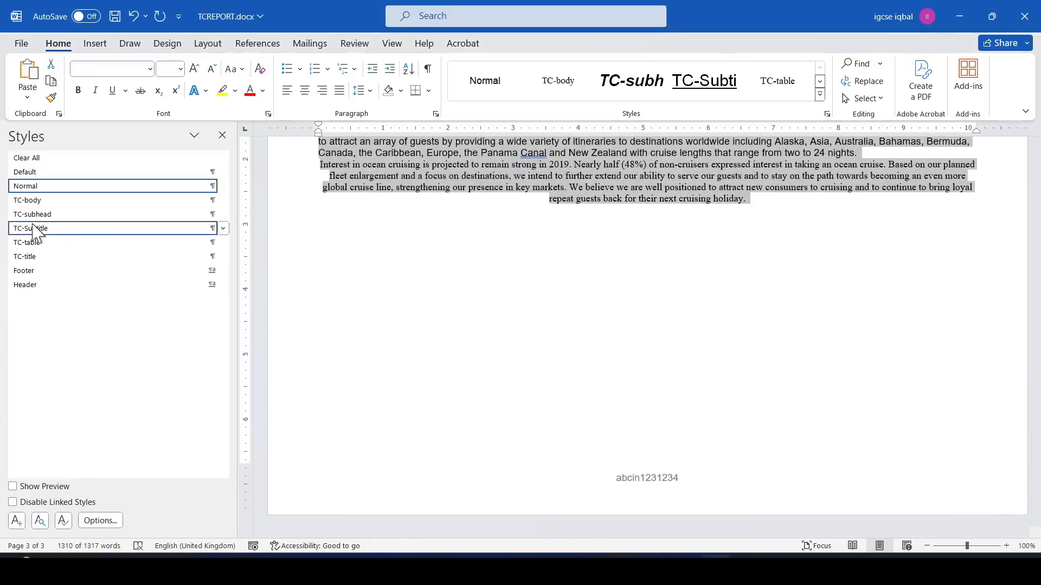
pyautogui.click(30, 200)
pyautogui.scroll(6, 442, 247)
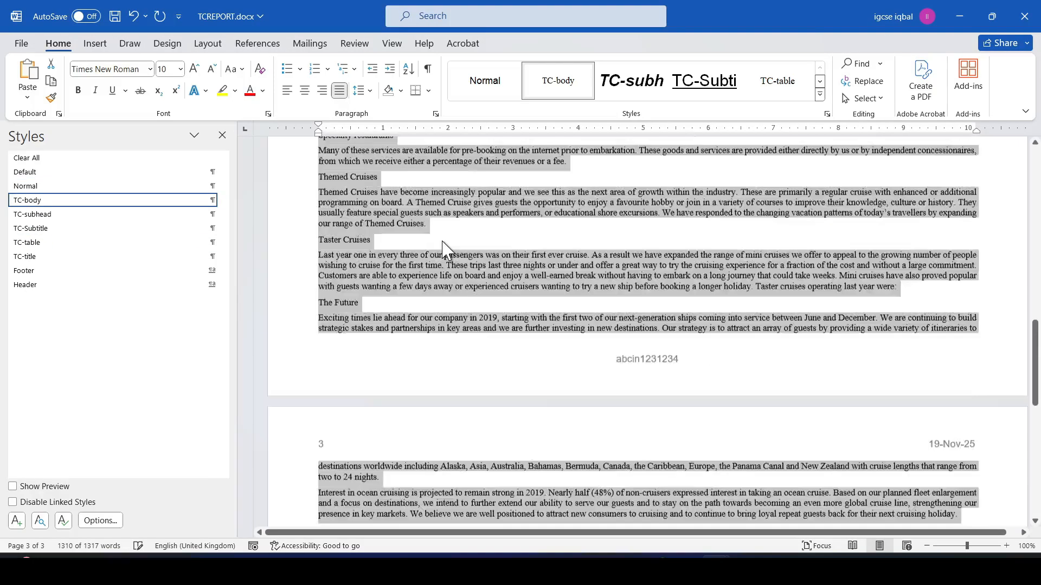
pyautogui.scroll(15, 442, 247)
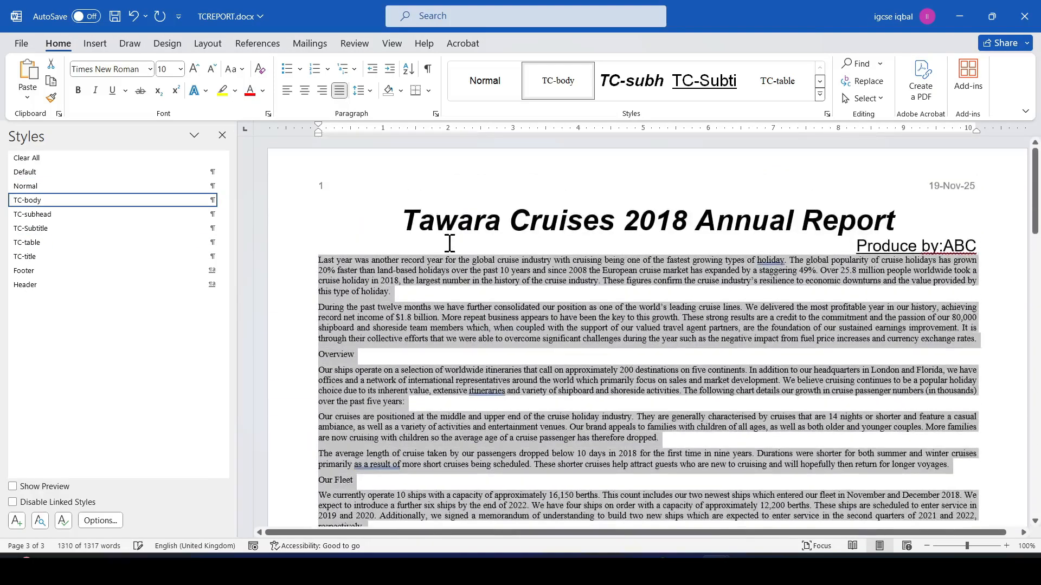
pyautogui.click(501, 320)
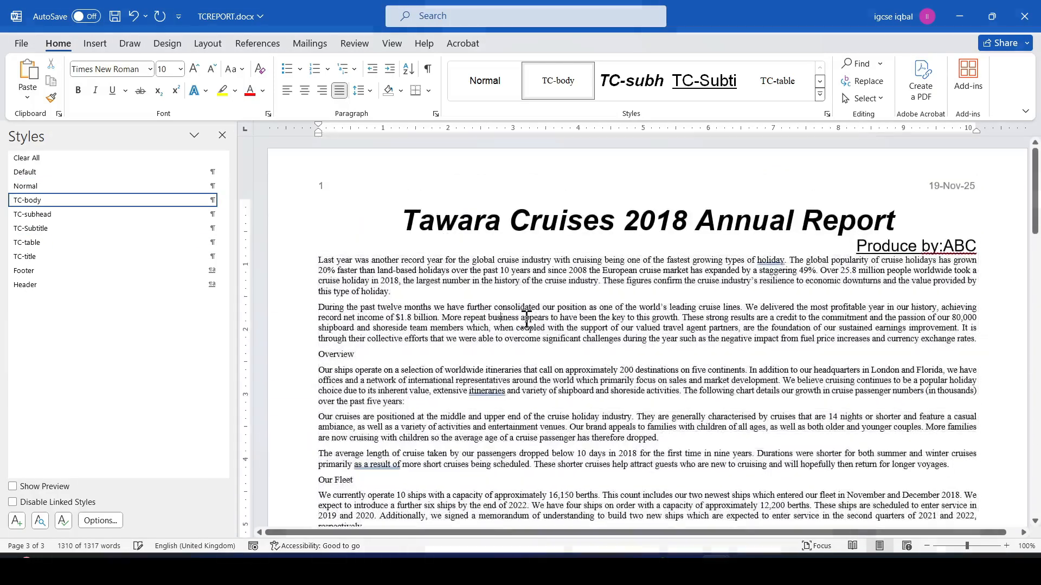
# - Switch to the question paper and highlight question 9's "centimetre space between the columns" requirement
pyautogui.hotkey('alt', 'Tab')
pyautogui.scroll(-2, 343, 365)
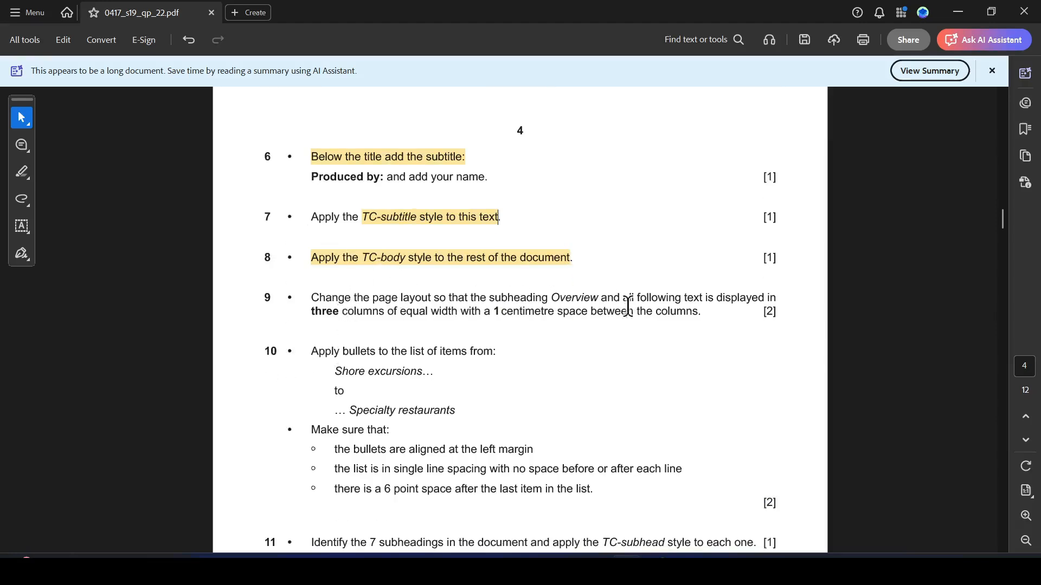
pyautogui.hotkey('alt', 'Tab')
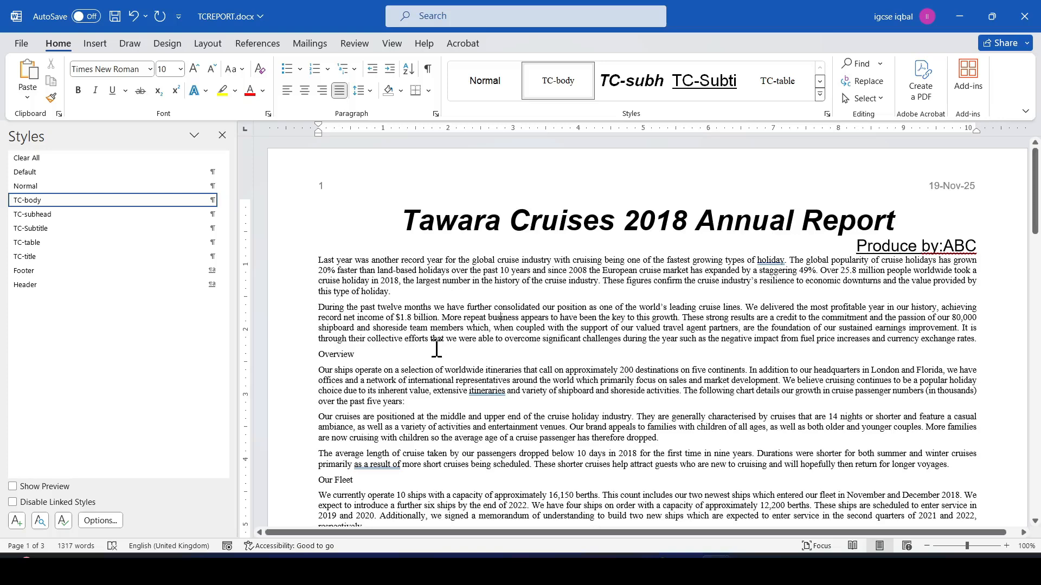
pyautogui.hotkey('alt', 'Tab')
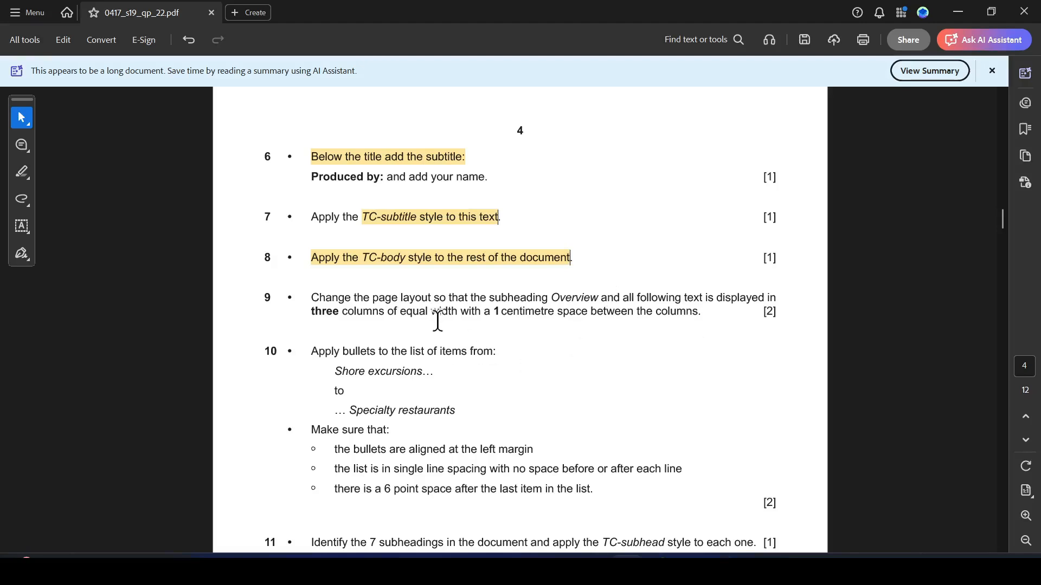
pyautogui.moveTo(497, 311); pyautogui.dragTo(700, 314)
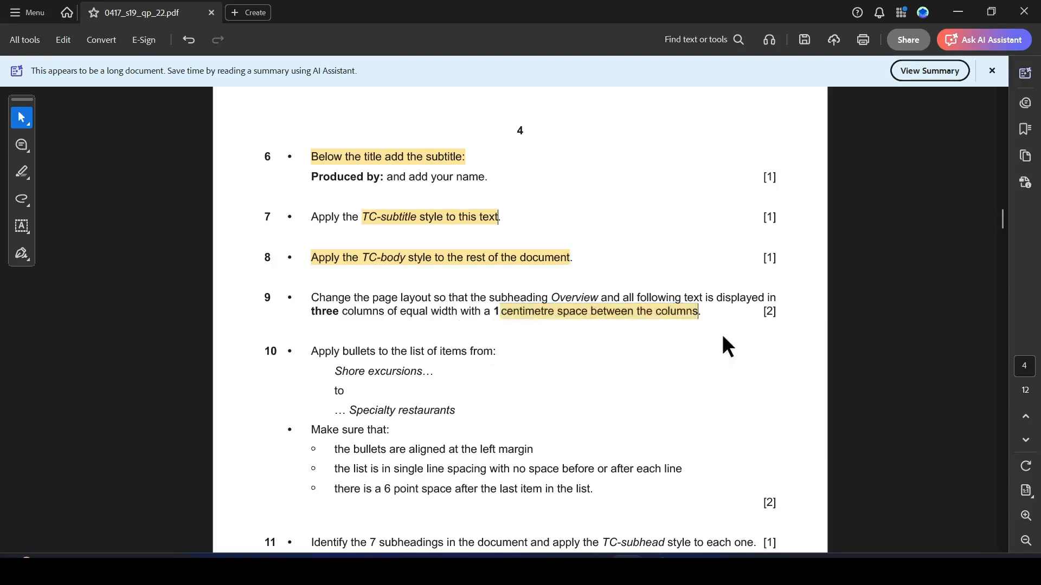
# - In TCREPORT, select everything from the Overview subheading to the document's end and choose the three-column preset in the detailed column settings
pyautogui.hotkey('alt', 'Tab')
pyautogui.moveTo(318, 353); pyautogui.dragTo(983, 325)
pyautogui.scroll(-16, 379, 460)
pyautogui.click(207, 45)
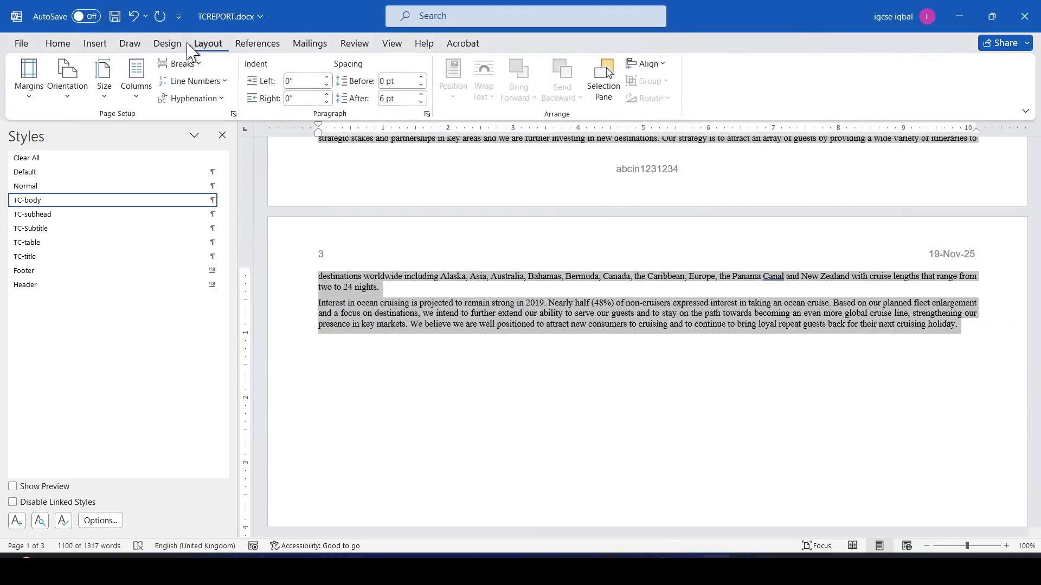
pyautogui.click(136, 92)
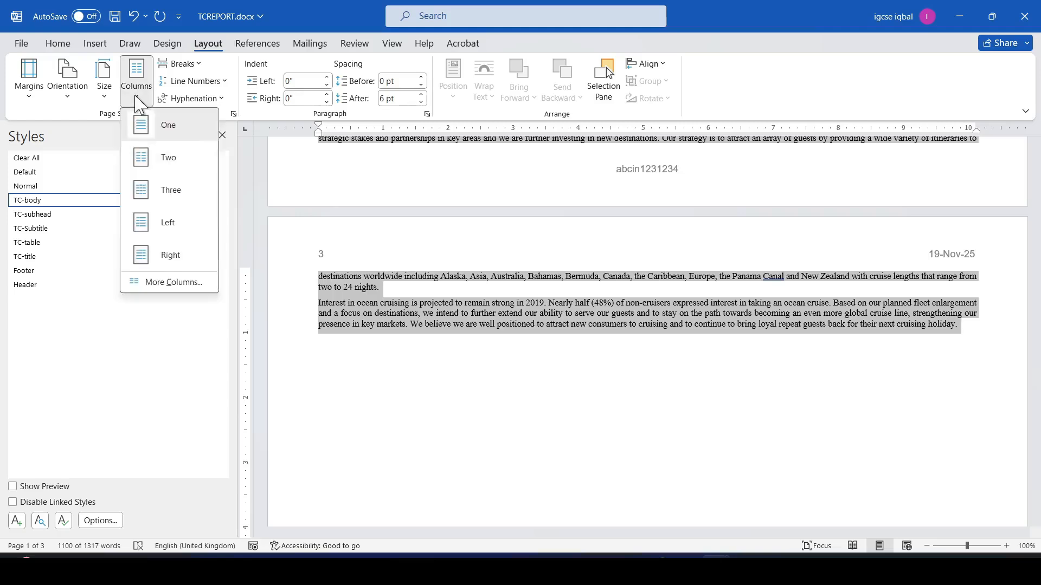
pyautogui.click(174, 282)
pyautogui.click(520, 201)
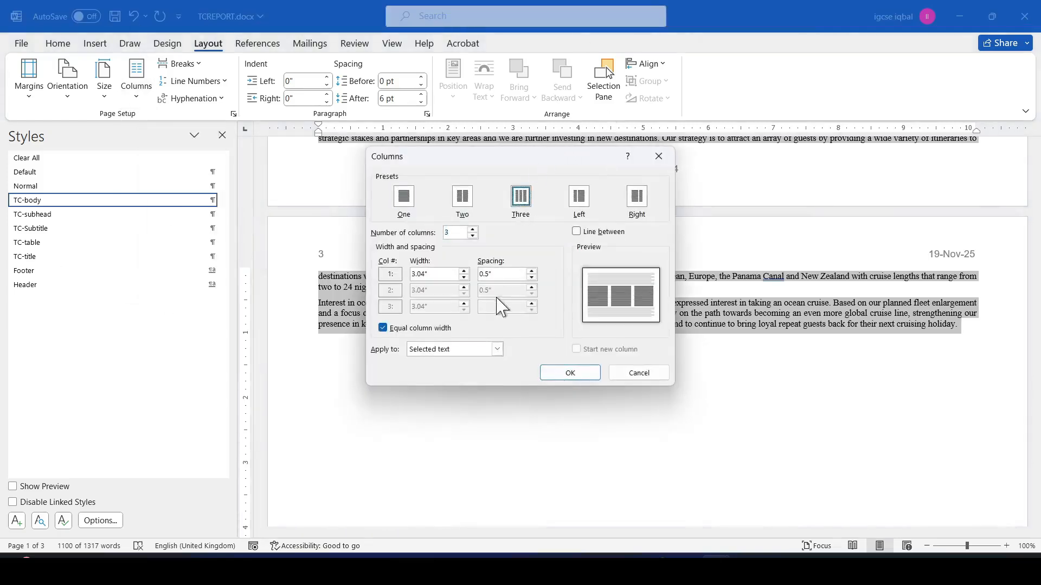
# - Set the column spacing to 1 cm, apply it to the selected text and check the resulting layout
pyautogui.moveTo(498, 276); pyautogui.dragTo(465, 276)
pyautogui.write('1cm')
pyautogui.hotkey('alt', 'Tab')
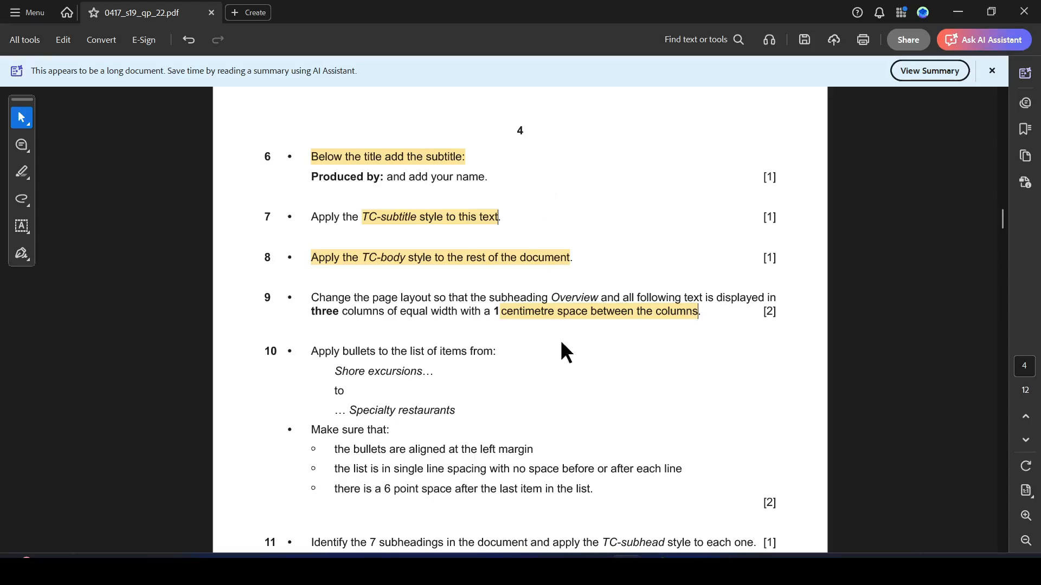
pyautogui.hotkey('alt', 'Tab')
pyautogui.click(578, 374)
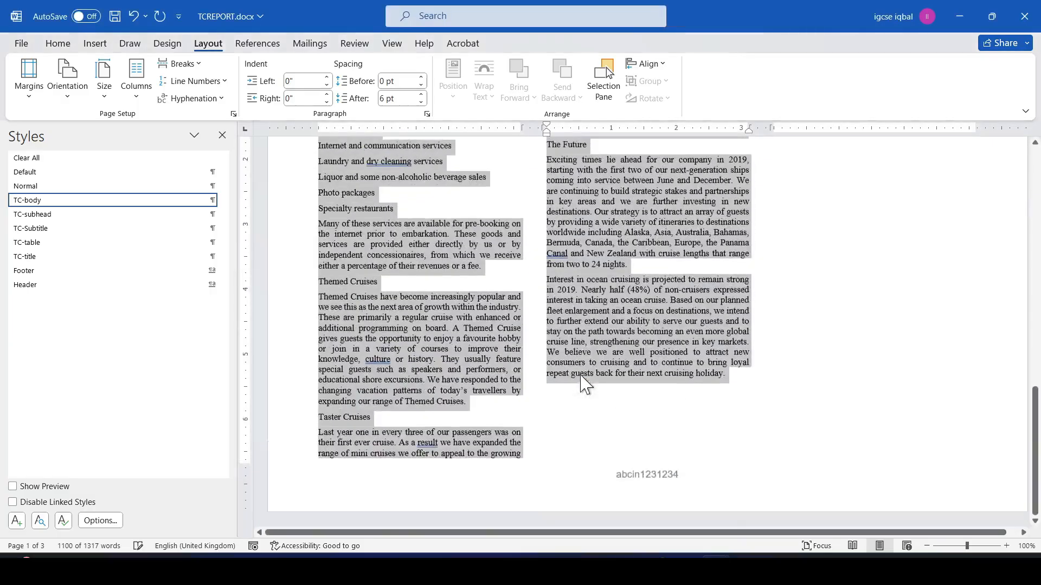
pyautogui.scroll(20, 618, 311)
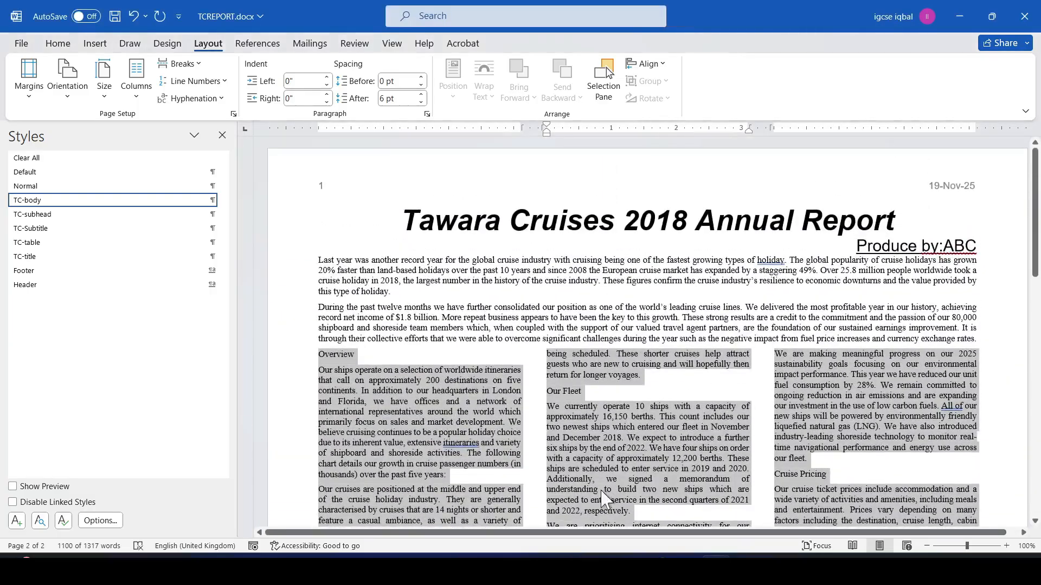
pyautogui.click(552, 422)
pyautogui.scroll(-3, 552, 422)
pyautogui.scroll(3, 552, 422)
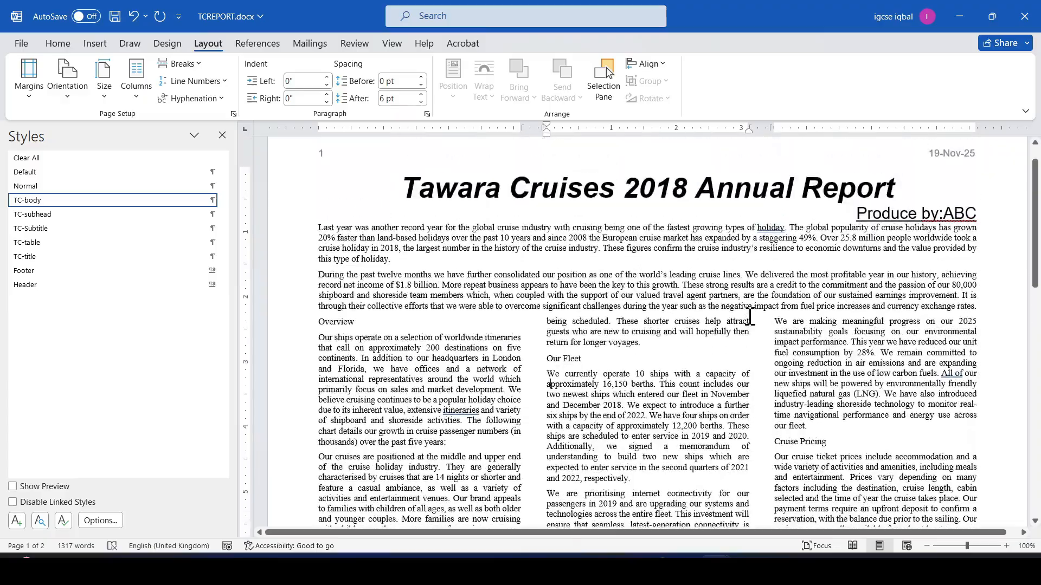
# - Highlight question 10's bullet instruction and its item range from Shore excursions to Specialty restaurants in the question paper
pyautogui.hotkey('alt', 'Tab')
pyautogui.scroll(-2, 517, 323)
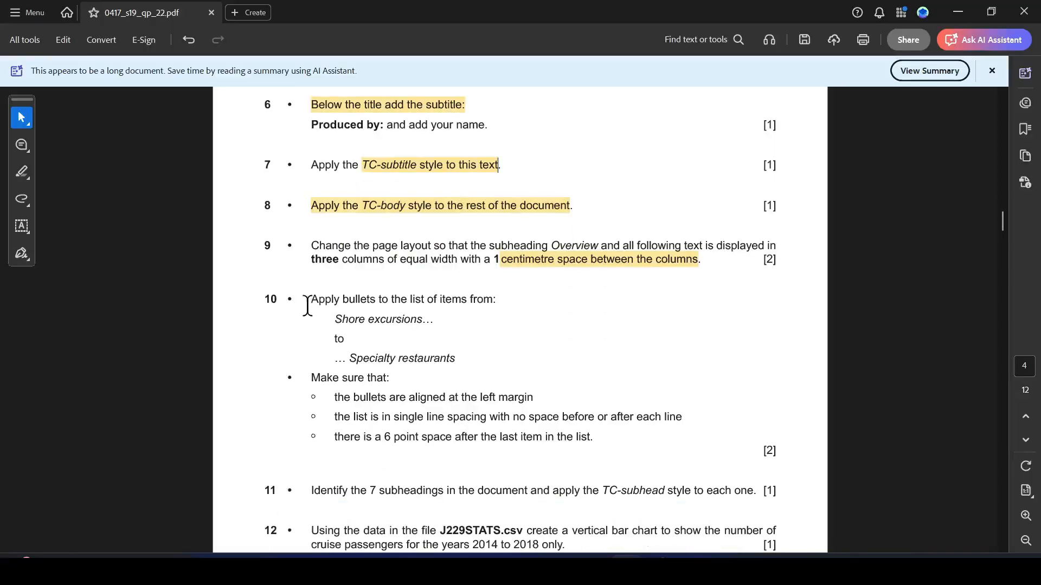
pyautogui.moveTo(307, 305); pyautogui.dragTo(495, 300)
pyautogui.click(539, 324)
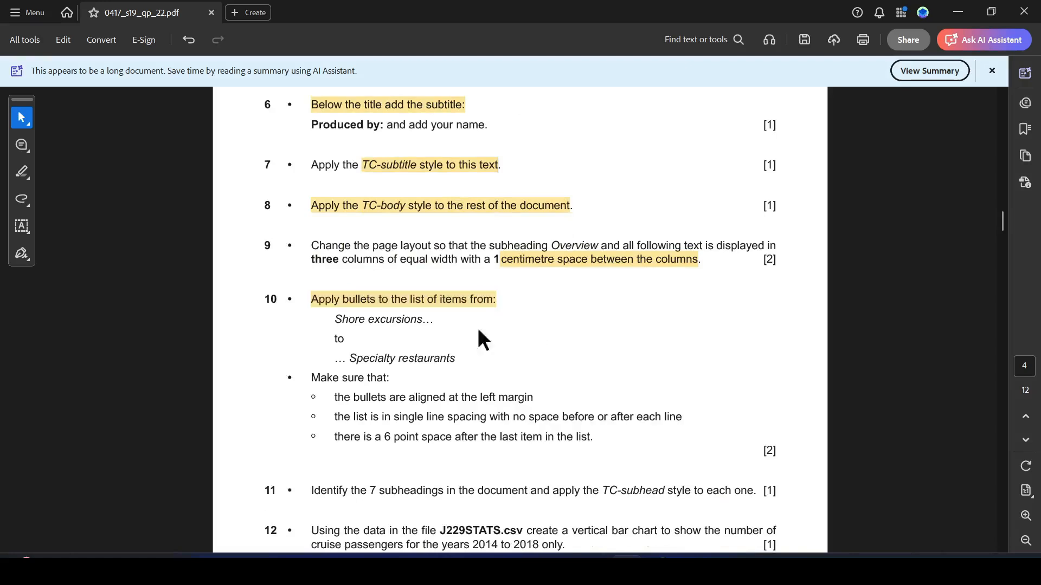
pyautogui.moveTo(339, 323); pyautogui.dragTo(456, 359)
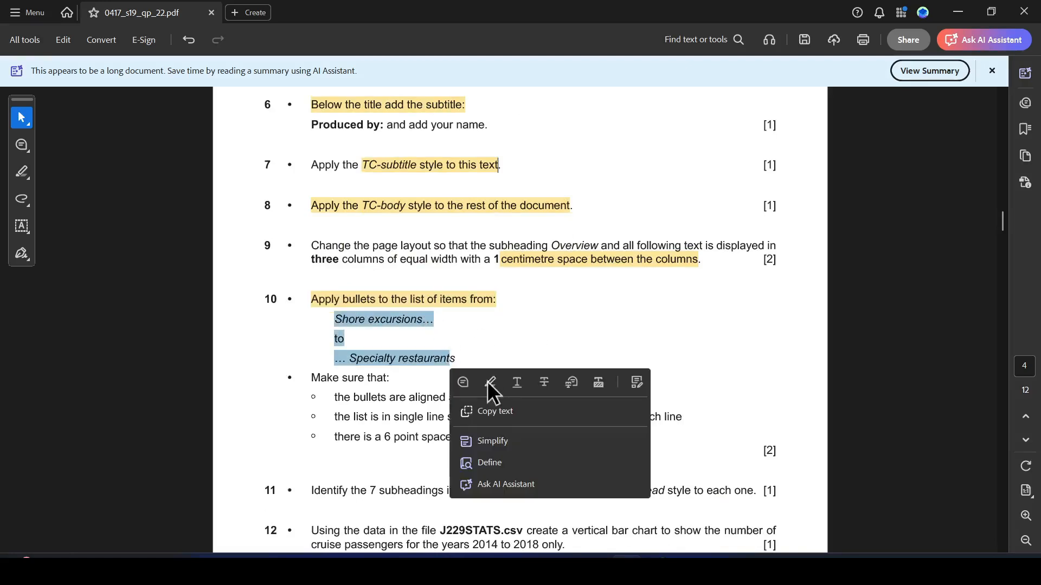
pyautogui.click(489, 383)
# - Apply bullets to the TCREPORT list from "Shore excursions" to "Specialty restaurants"
pyautogui.hotkey('alt', 'Tab')
pyautogui.scroll(-3, 514, 360)
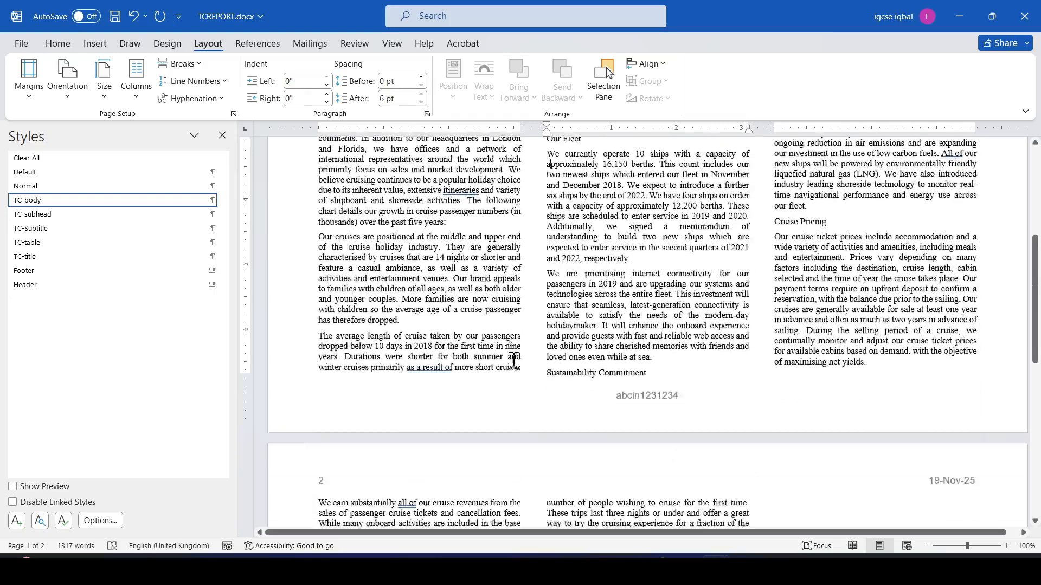
pyautogui.scroll(-6, 514, 360)
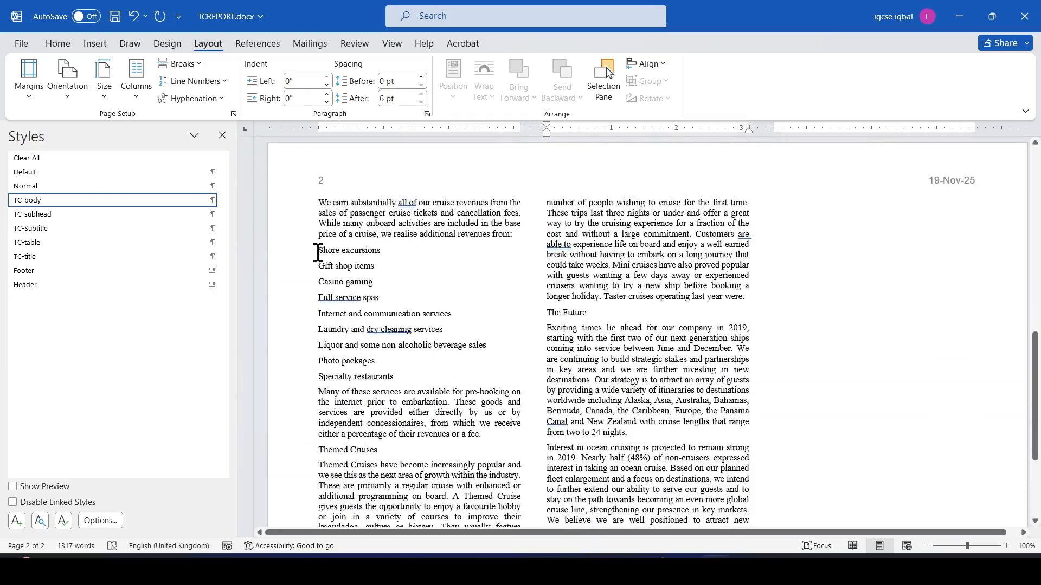
pyautogui.moveTo(317, 253); pyautogui.dragTo(398, 379)
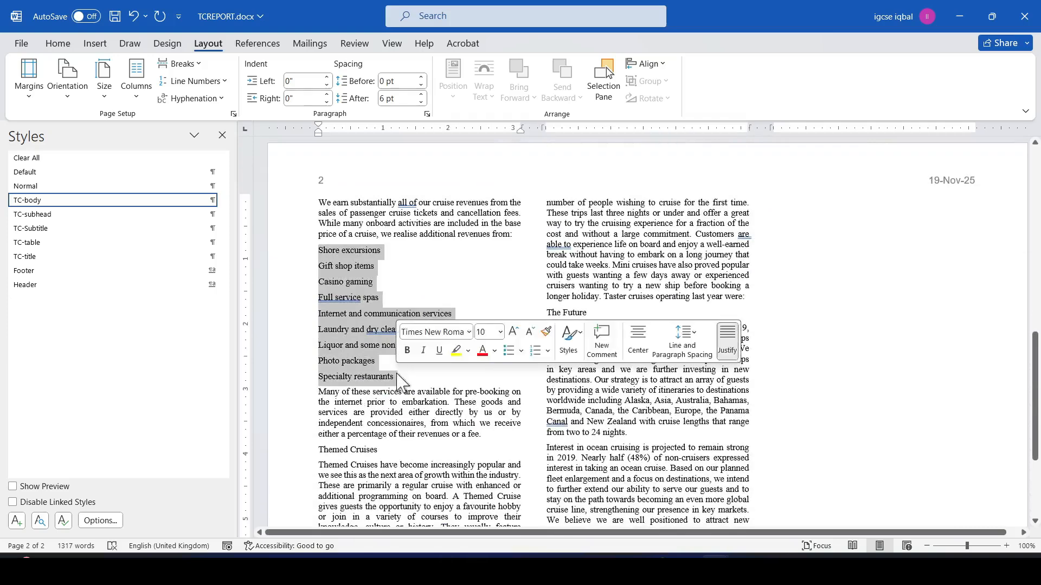
pyautogui.click(57, 43)
pyautogui.click(286, 69)
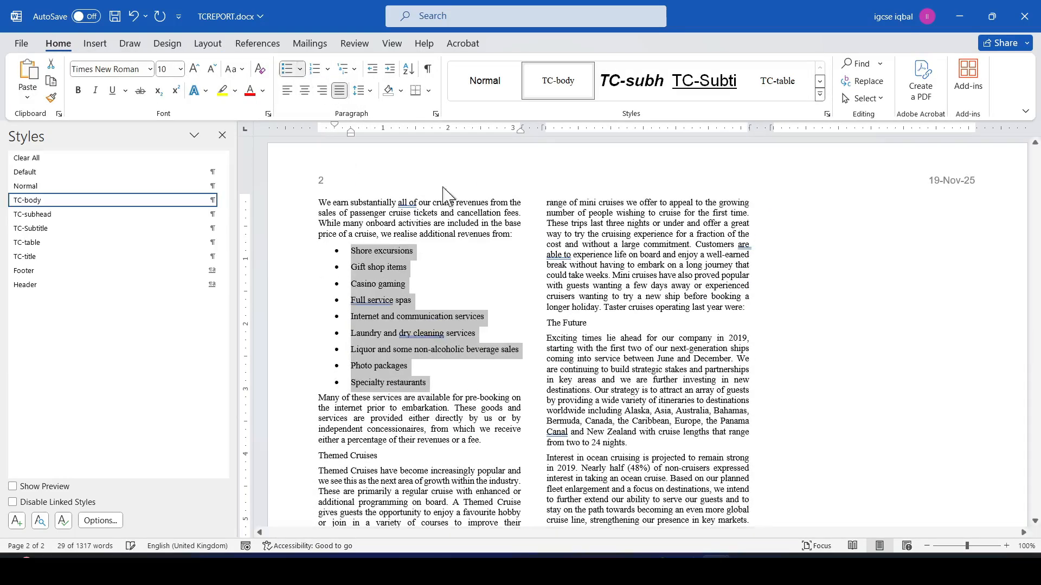
# - Check question 10's bullet alignment requirement and move the TCREPORT list's bullets to the left margin
pyautogui.hotkey('alt', 'Tab')
pyautogui.scroll(-1, 404, 396)
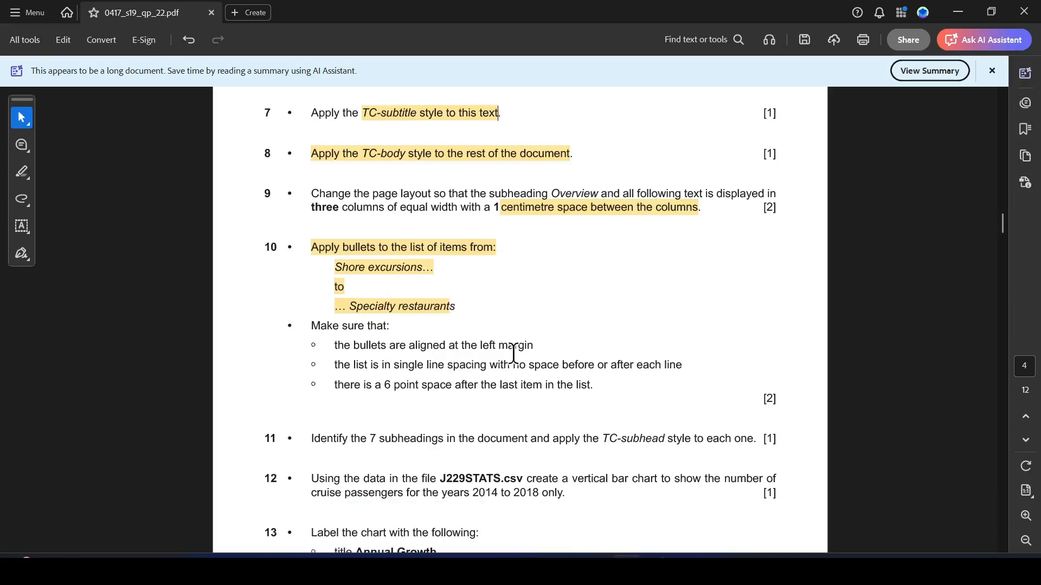
pyautogui.hotkey('alt', 'Tab')
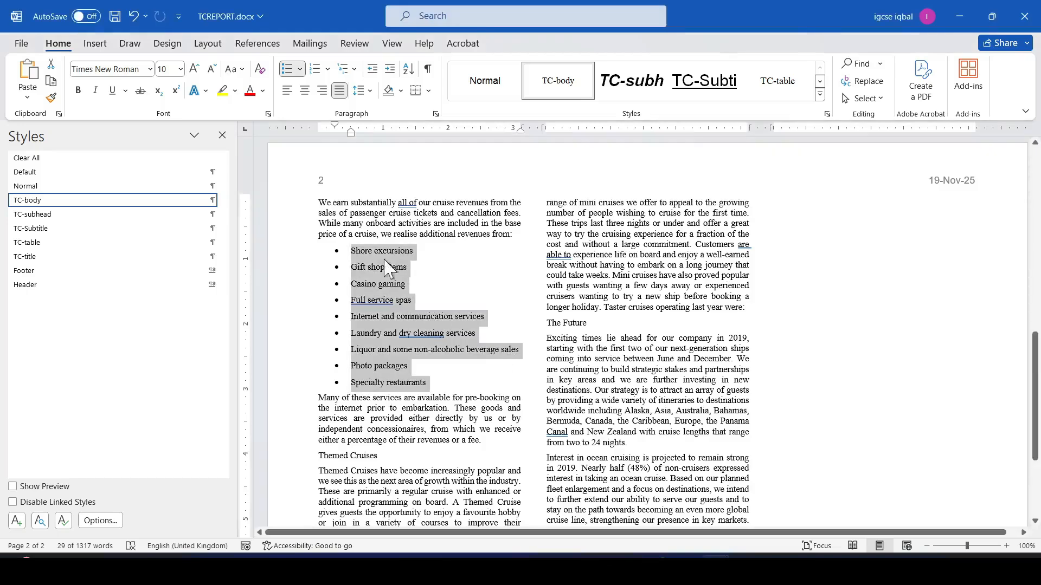
pyautogui.moveTo(338, 256); pyautogui.dragTo(318, 255)
pyautogui.click(338, 252)
# - Highlight "single line spacing with no space before or after each" under question 10 in the question paper
pyautogui.hotkey('alt', 'Tab')
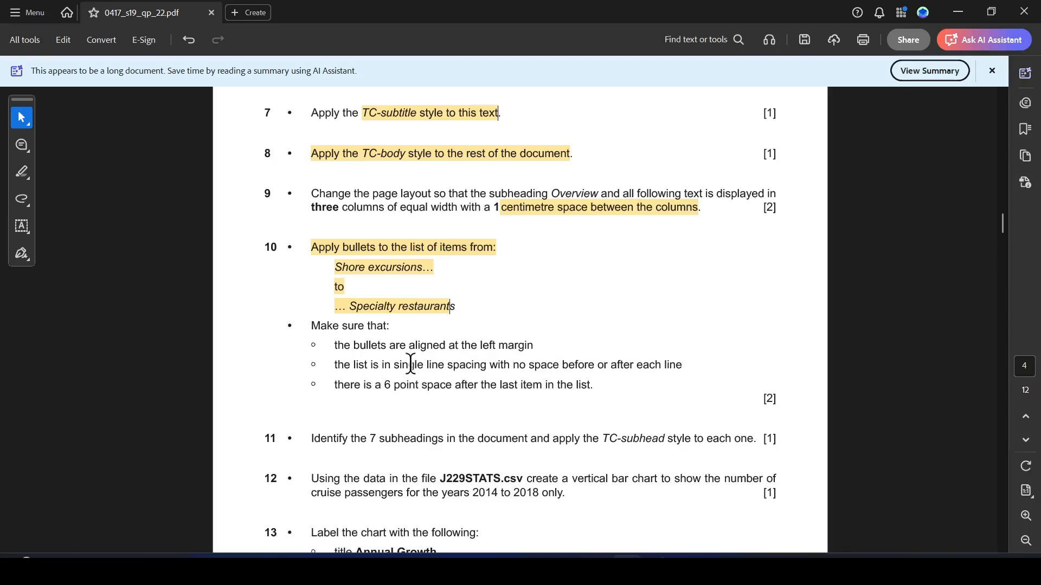
pyautogui.moveTo(394, 366); pyautogui.dragTo(664, 364)
pyautogui.click(691, 386)
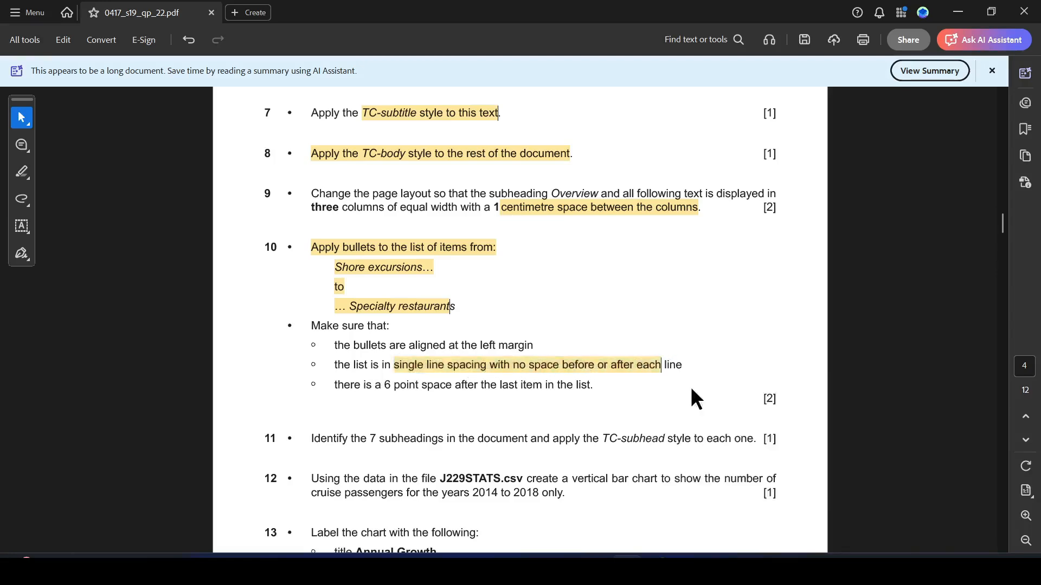
# - Set the spacing after each item in TCREPORT's bulleted list to 0 pt
pyautogui.hotkey('alt', 'Tab')
pyautogui.moveTo(401, 374); pyautogui.dragTo(336, 252)
pyautogui.rightClick(351, 255)
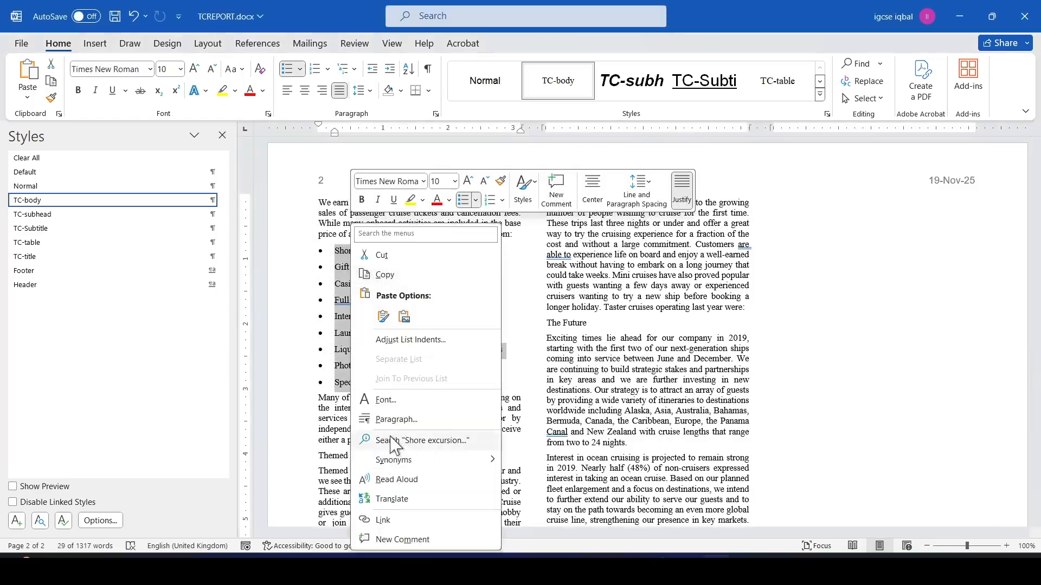
pyautogui.click(397, 420)
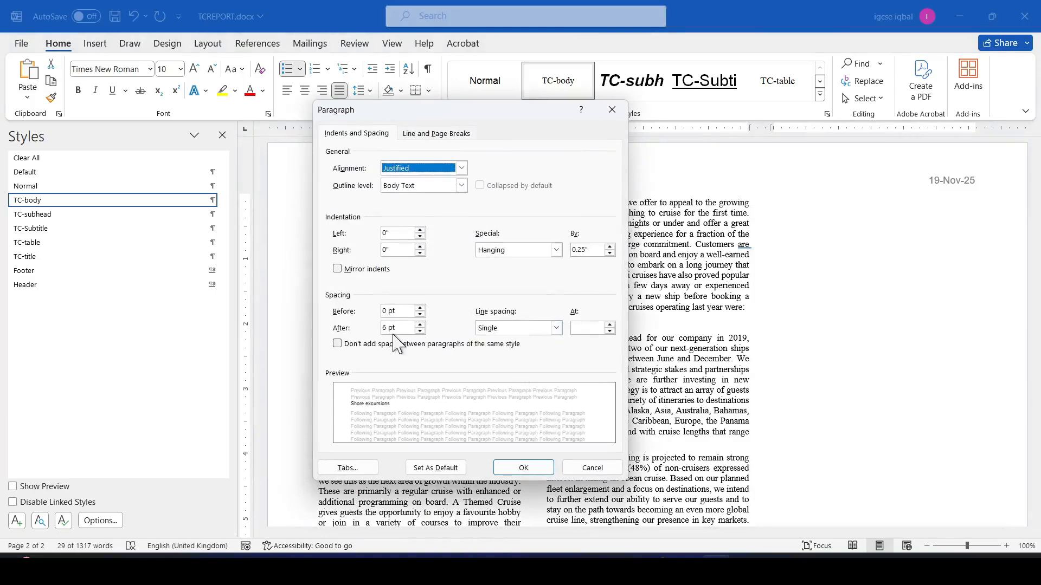
pyautogui.click(421, 332)
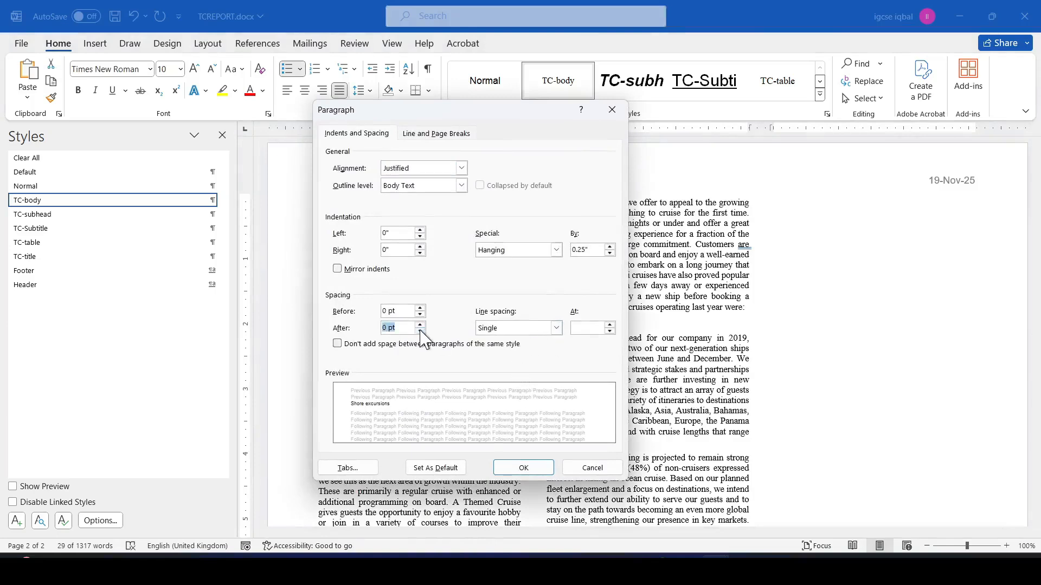
pyautogui.click(524, 467)
# - Highlight question 10's requirement for a 6 point space after the last list item in the question paper
pyautogui.hotkey('alt', 'Tab')
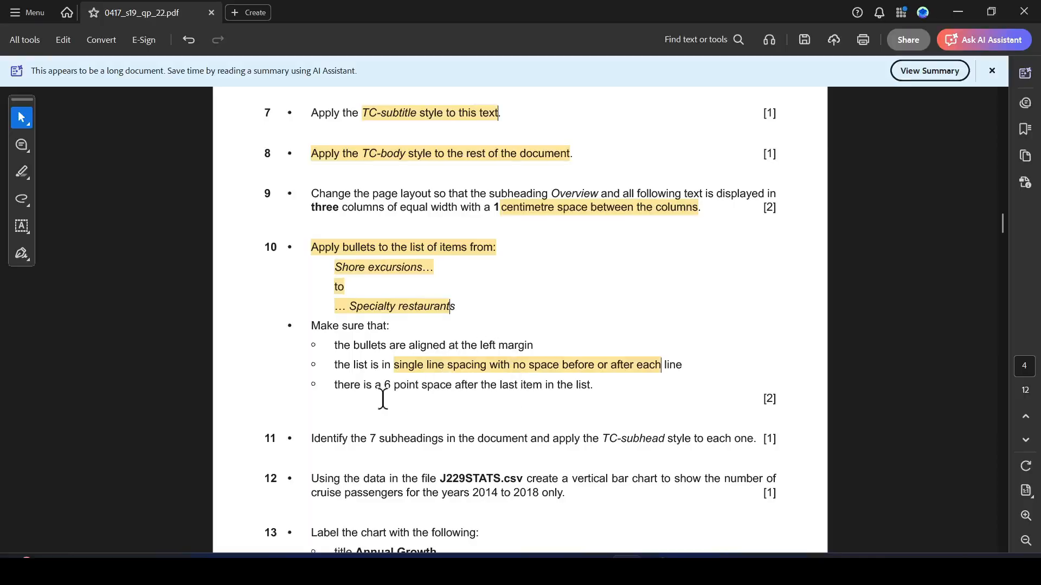
pyautogui.moveTo(338, 391); pyautogui.dragTo(595, 387)
pyautogui.click(626, 411)
# - Set the spacing after the "Specialty restaurants" bullet in TCREPORT to 6 pt
pyautogui.hotkey('alt', 'Tab')
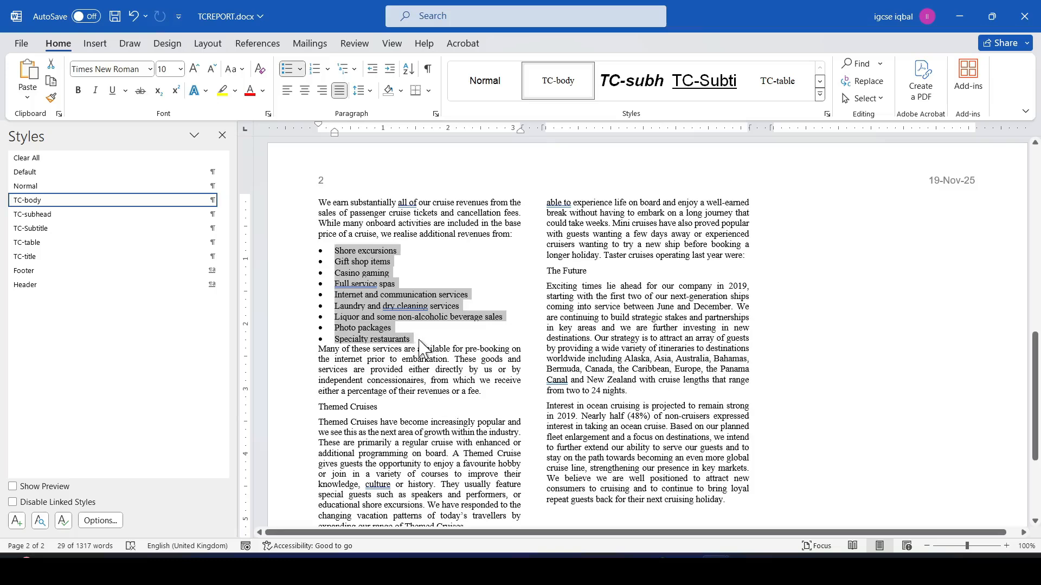
pyautogui.click(411, 339)
pyautogui.moveTo(413, 340); pyautogui.dragTo(332, 340)
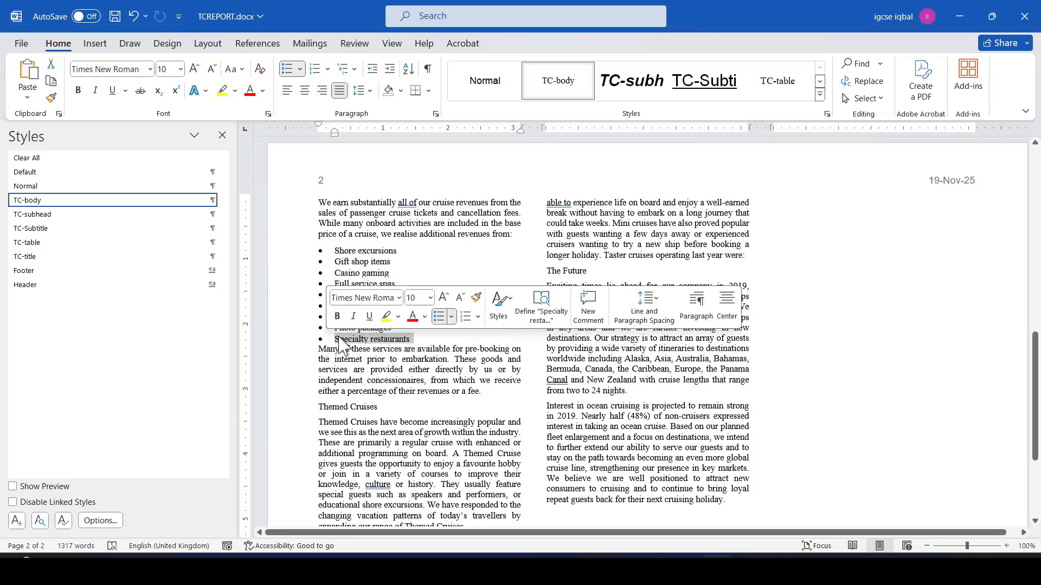
pyautogui.rightClick(348, 339)
pyautogui.click(410, 208)
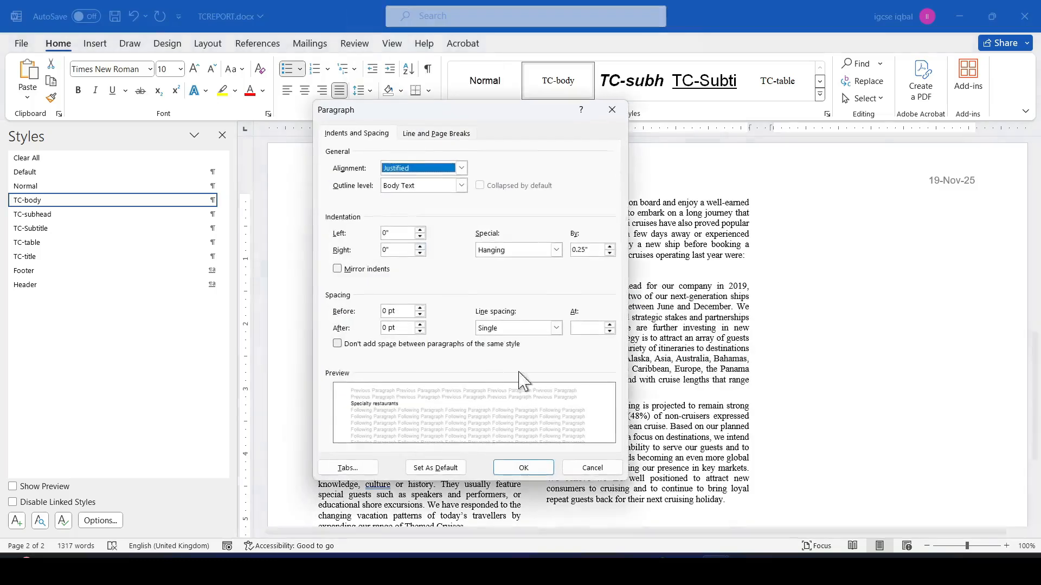
pyautogui.click(420, 331)
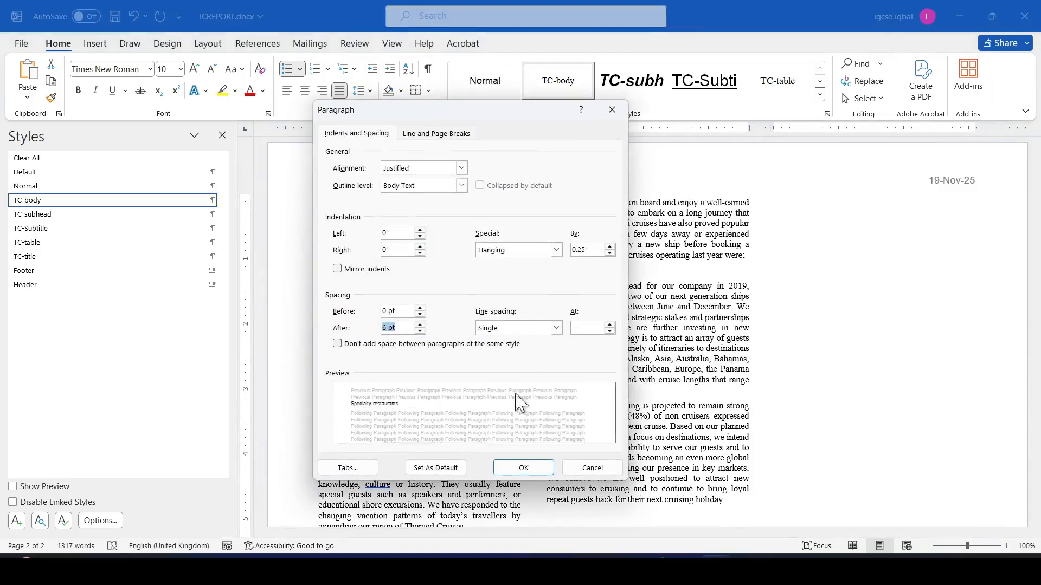
pyautogui.click(524, 468)
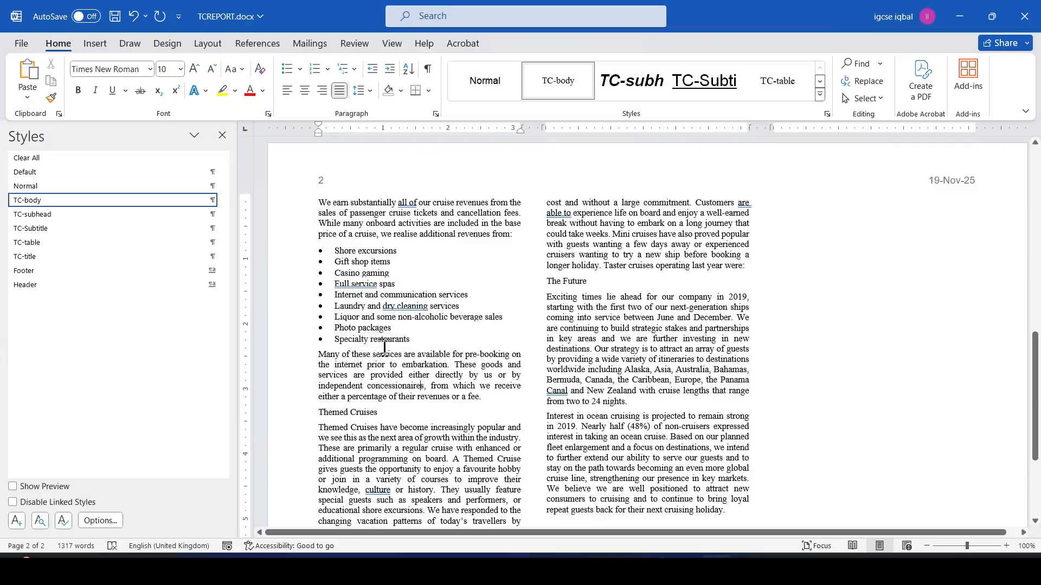
# - Highlight "7 subheadings" in question 11 of the question paper and return to TCREPORT
pyautogui.hotkey('alt', 'Tab')
pyautogui.scroll(-3, 442, 405)
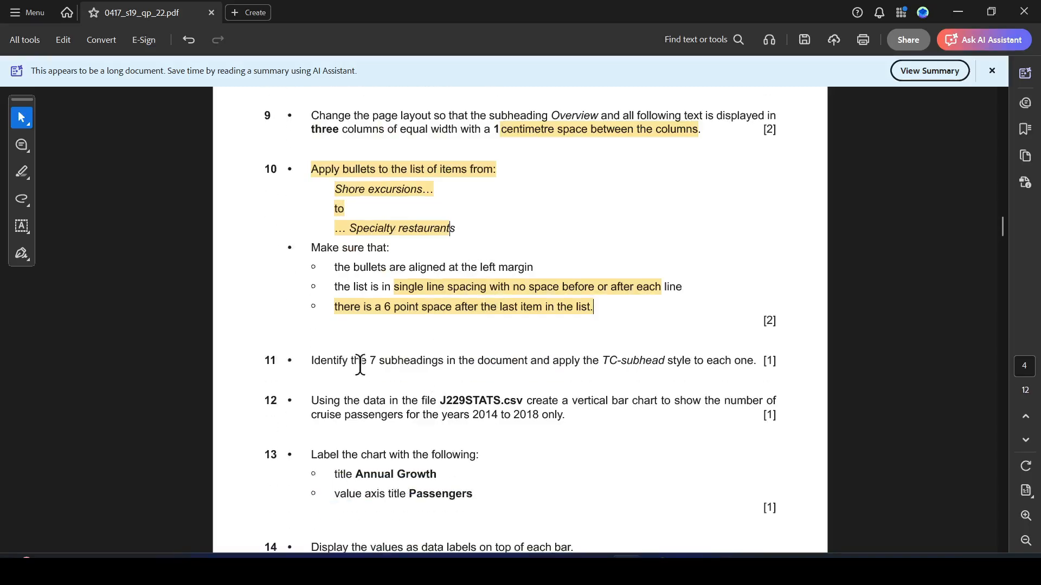
pyautogui.moveTo(368, 362); pyautogui.dragTo(443, 362)
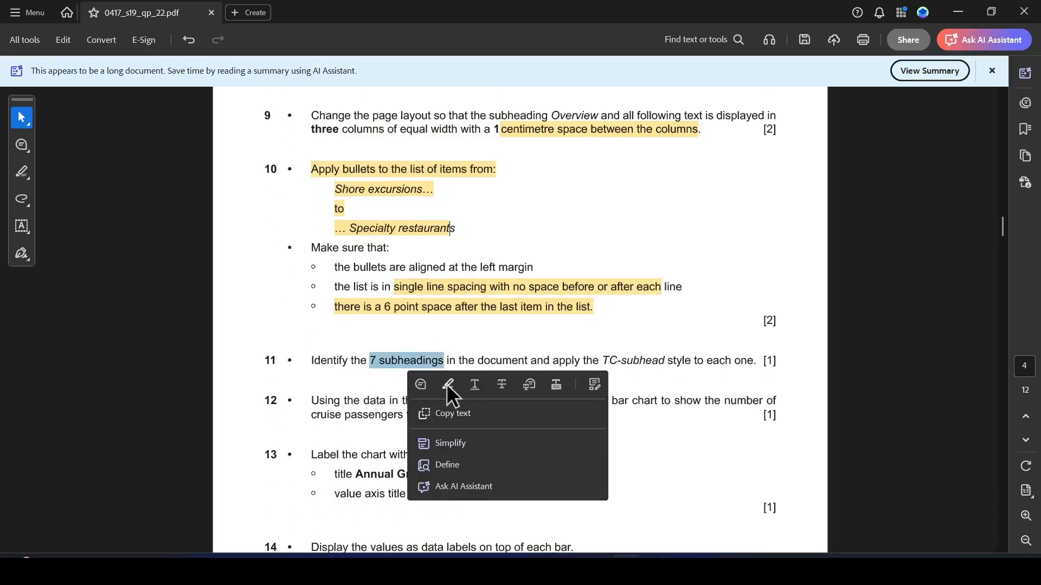
pyautogui.click(448, 385)
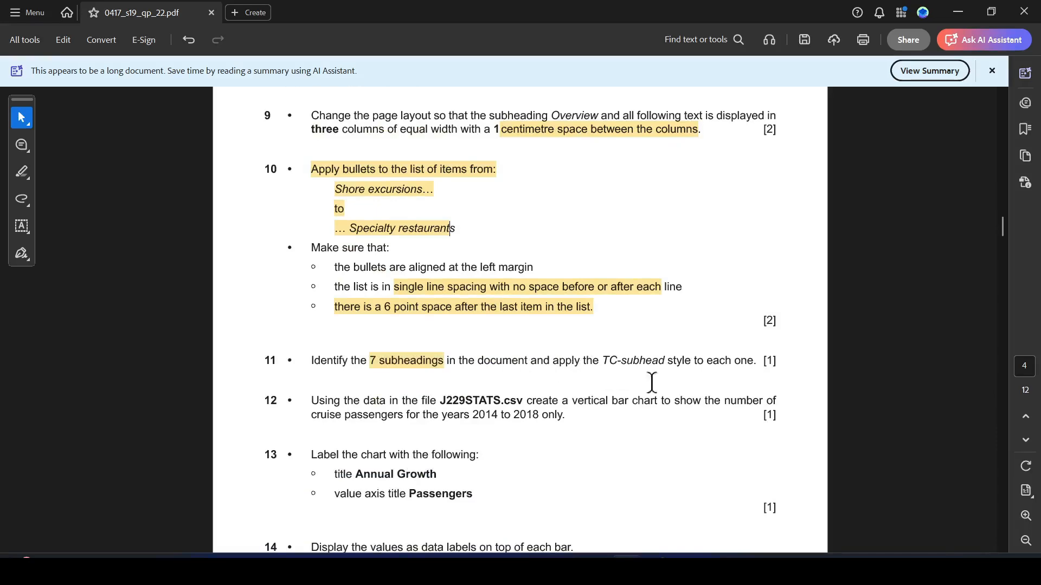
pyautogui.hotkey('alt', 'Tab')
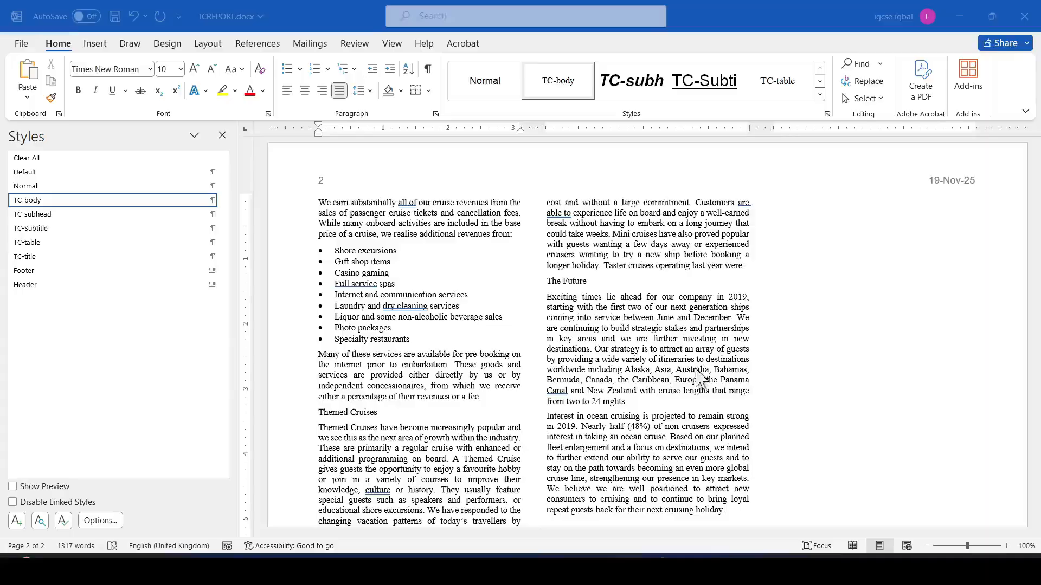
# - Apply the TC-subhead style to the "Overview" and "Our Fleet" subheadings on page 1 of TCREPORT
pyautogui.scroll(10, 468, 355)
pyautogui.scroll(5, 466, 353)
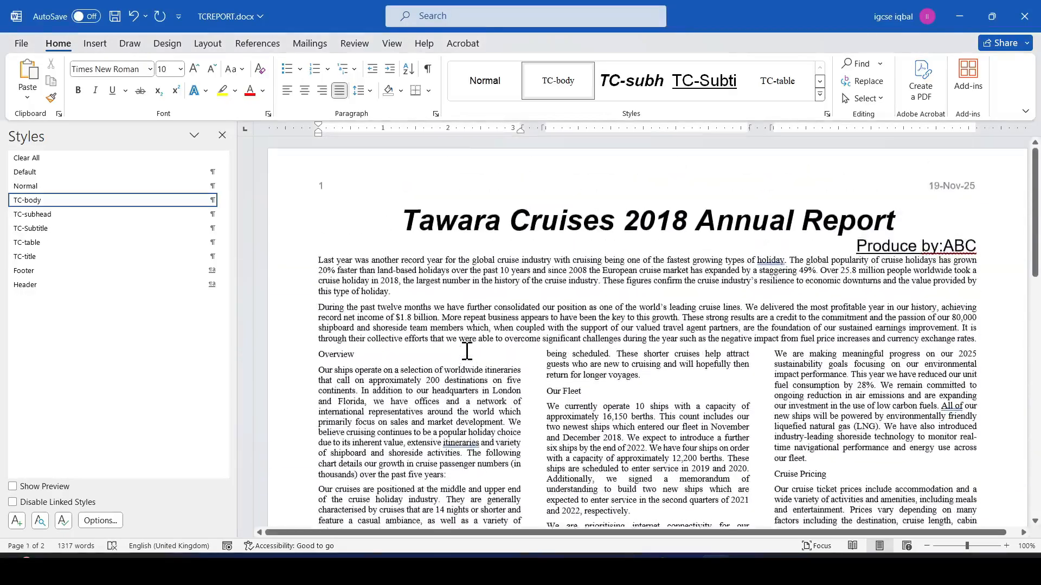
pyautogui.moveTo(359, 355); pyautogui.dragTo(317, 356)
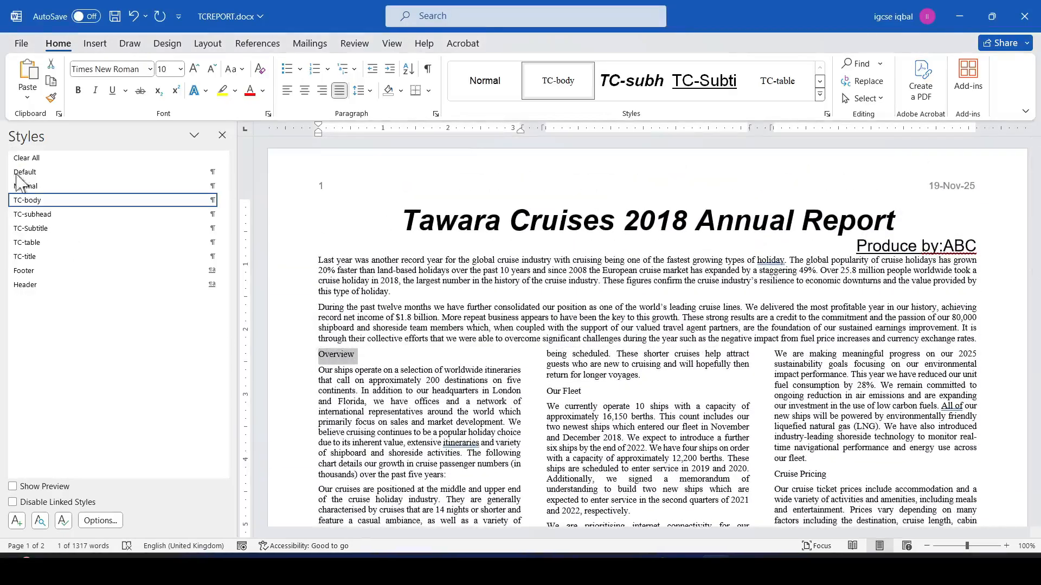
pyautogui.click(41, 215)
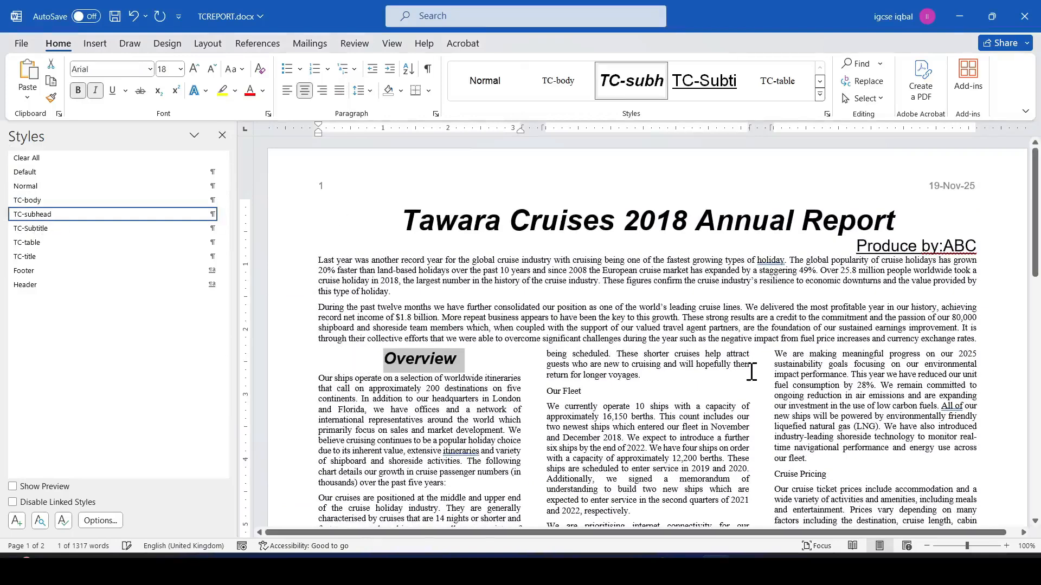
pyautogui.moveTo(586, 391); pyautogui.dragTo(547, 392)
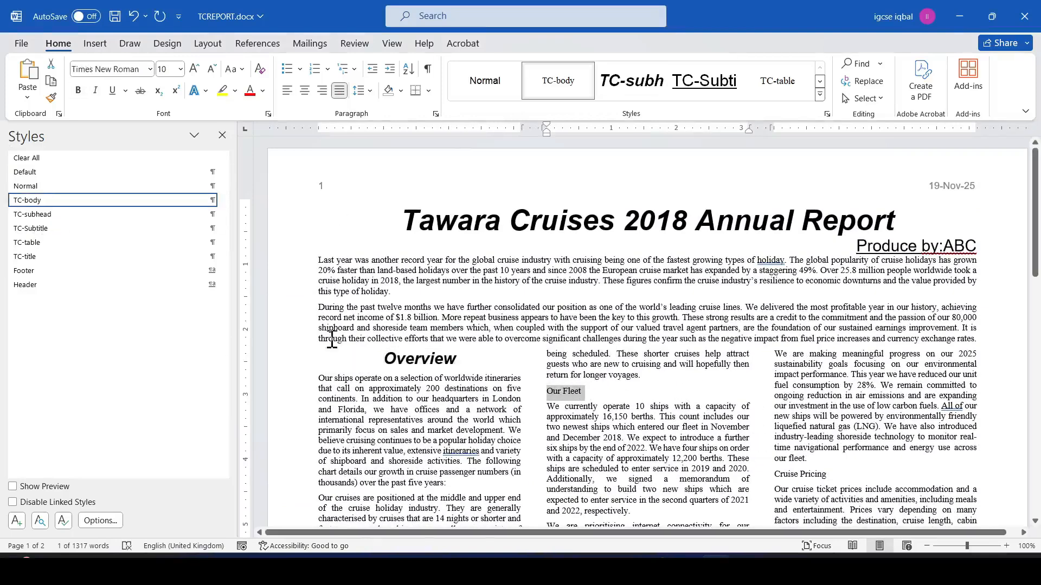
pyautogui.click(54, 215)
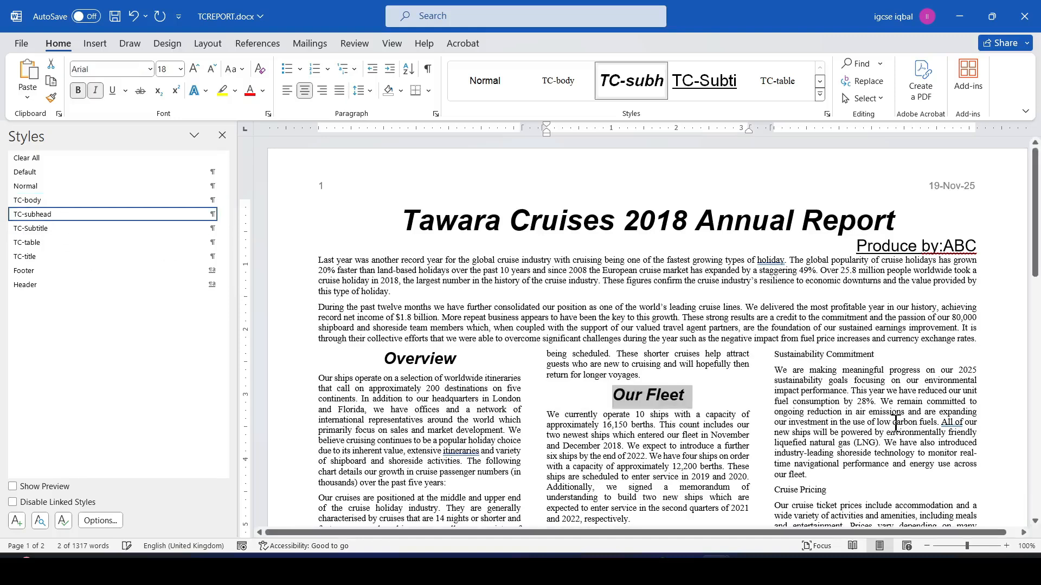
# - Apply the TC-subhead style to the "Sustainability Commitment" and "Cruise Pricing" subheadings in the third column
pyautogui.scroll(-2, 861, 329)
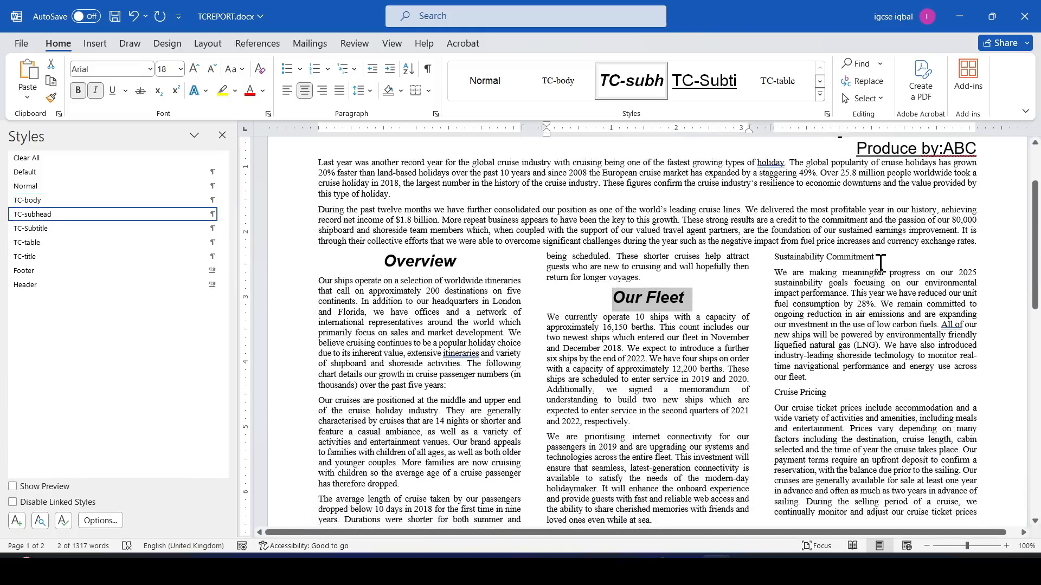
pyautogui.moveTo(881, 260); pyautogui.dragTo(774, 258)
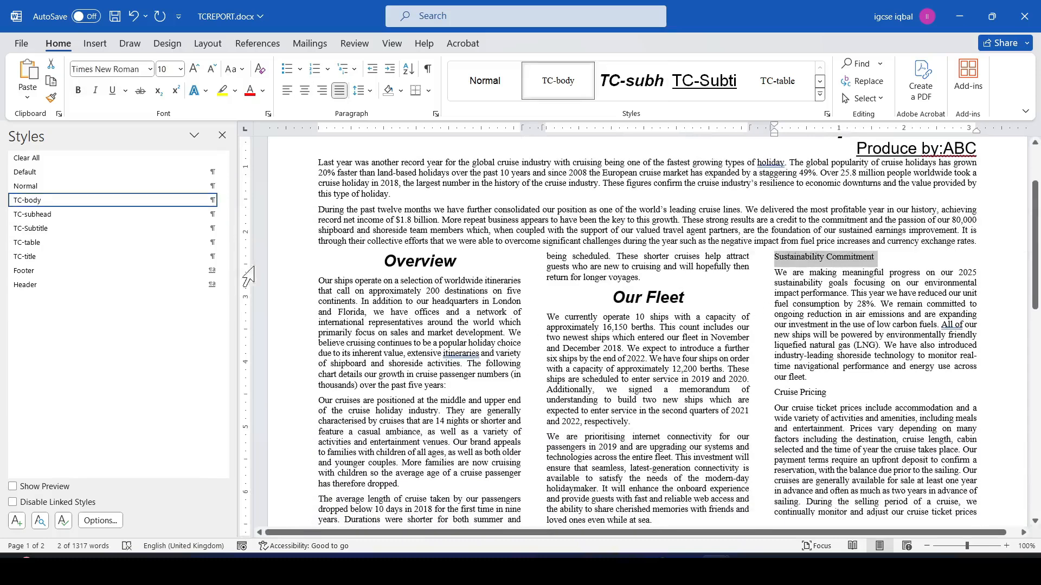
pyautogui.click(76, 214)
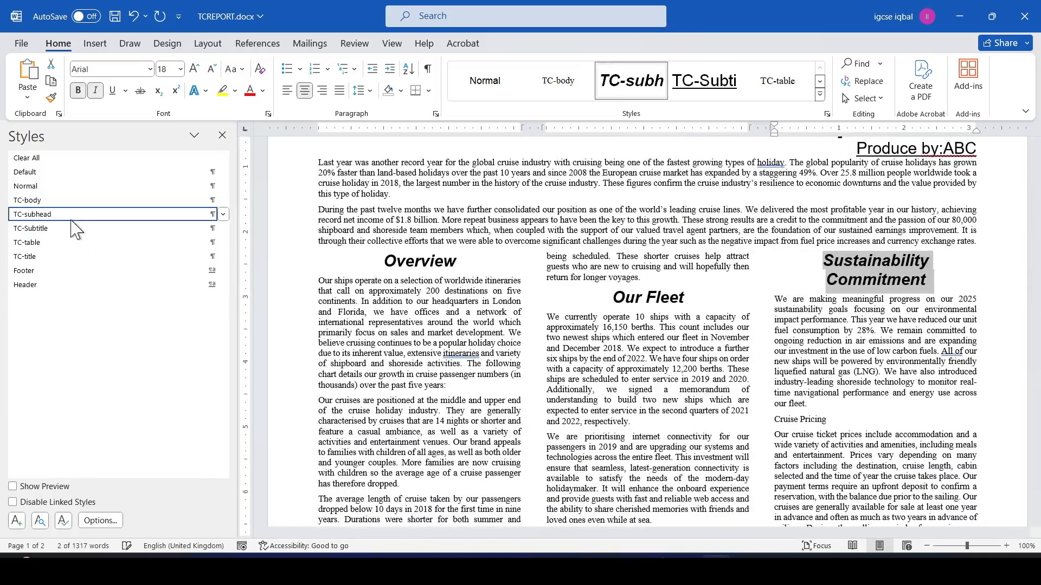
pyautogui.hotkey('alt', 'Tab')
pyautogui.scroll(-1, 414, 389)
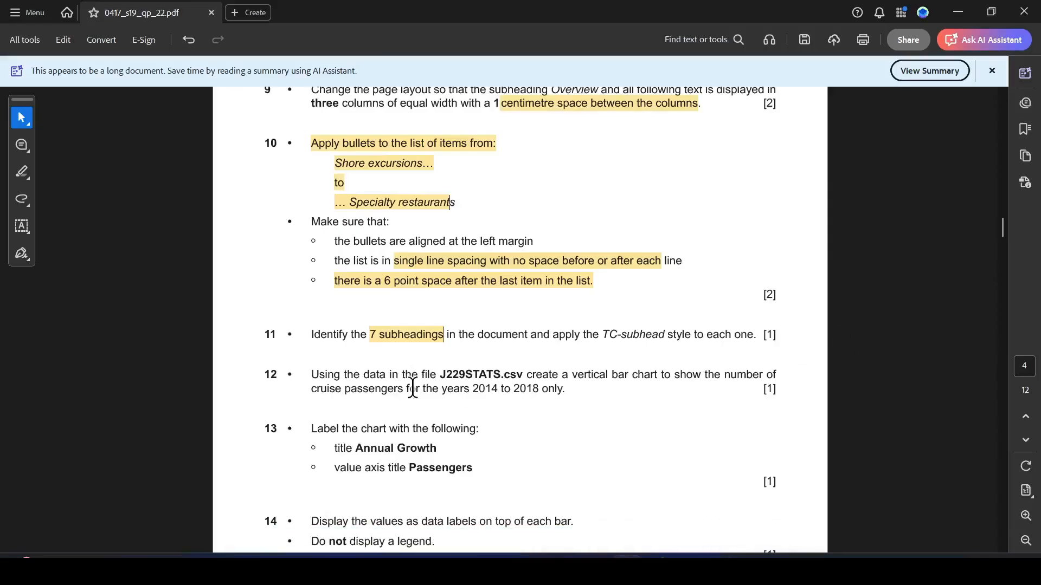
pyautogui.hotkey('alt', 'Tab')
pyautogui.scroll(-3, 835, 300)
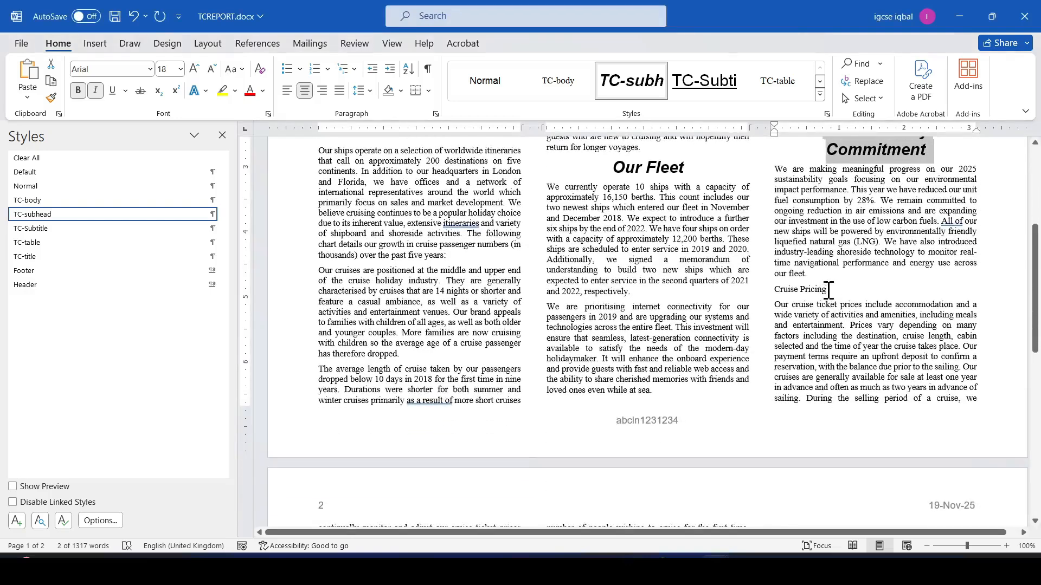
pyautogui.moveTo(829, 290); pyautogui.dragTo(774, 290)
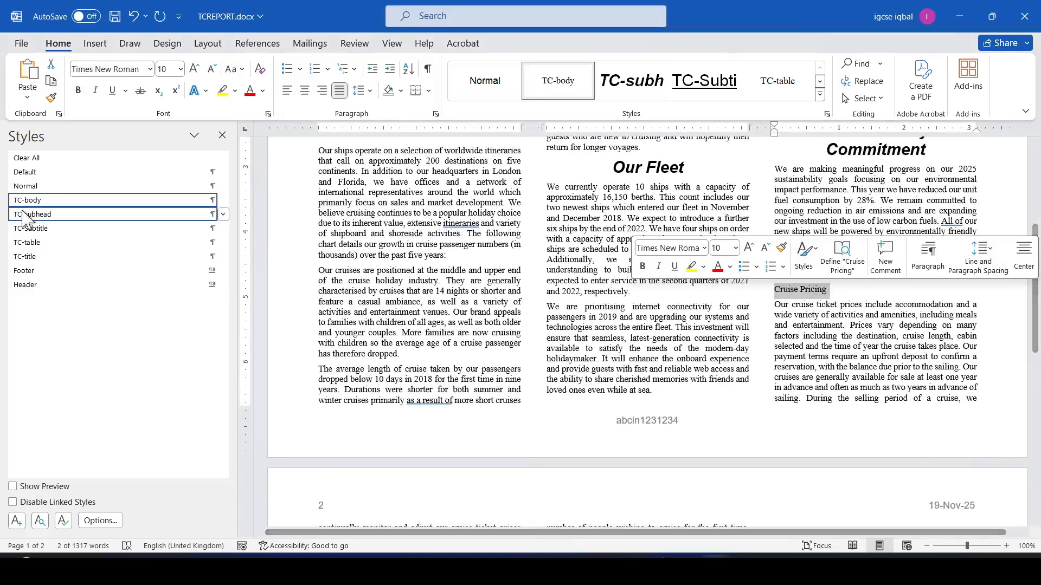
pyautogui.click(54, 217)
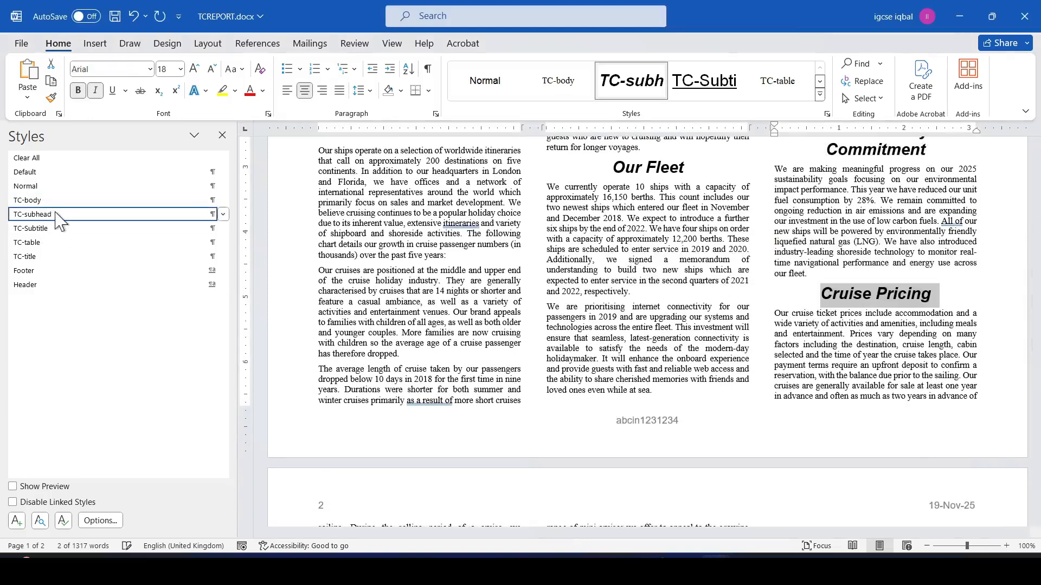
# - Apply the TC-subhead style to the "The Future" and "Themed Cruises" subheadings on page 2
pyautogui.scroll(-5, 607, 334)
pyautogui.scroll(4, 607, 332)
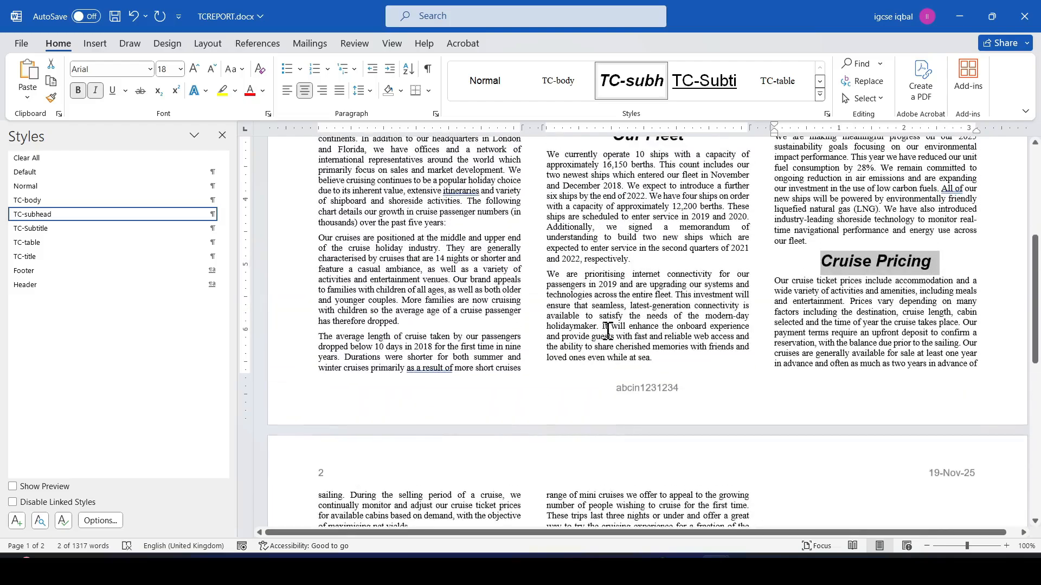
pyautogui.scroll(-4, 607, 331)
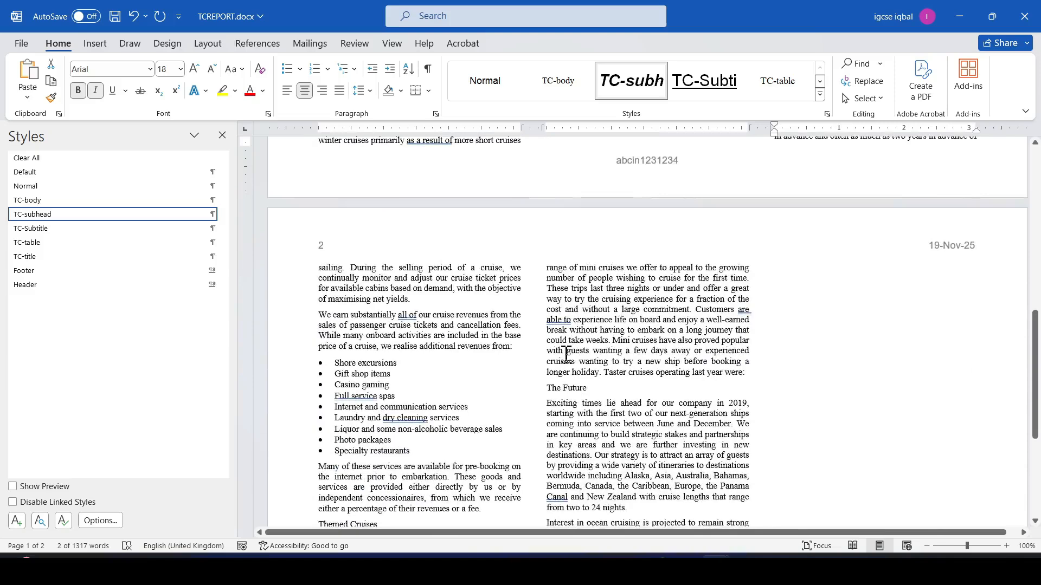
pyautogui.scroll(-1, 565, 355)
pyautogui.moveTo(591, 324); pyautogui.dragTo(546, 325)
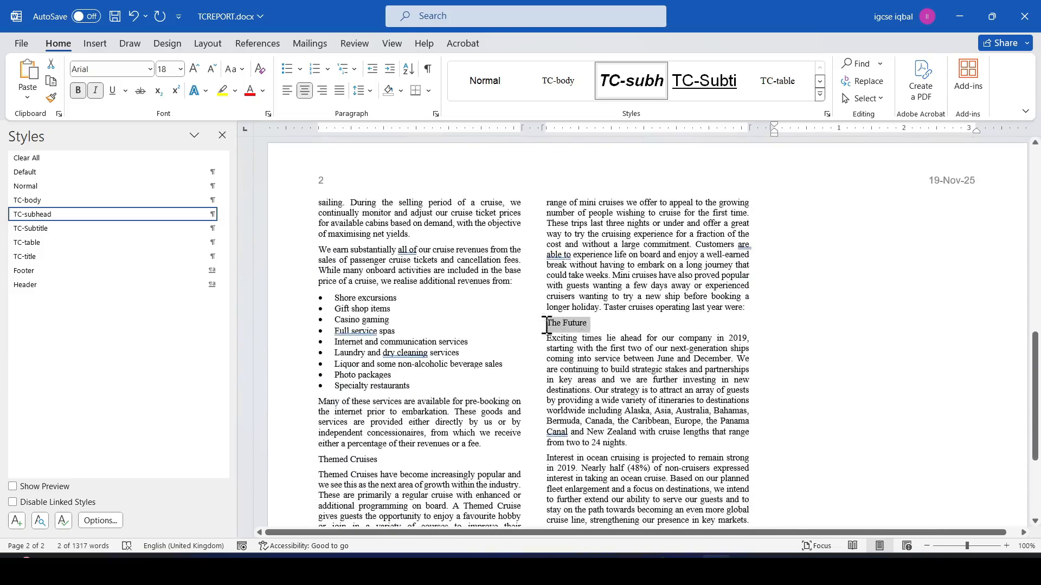
pyautogui.click(38, 217)
pyautogui.scroll(-2, 349, 369)
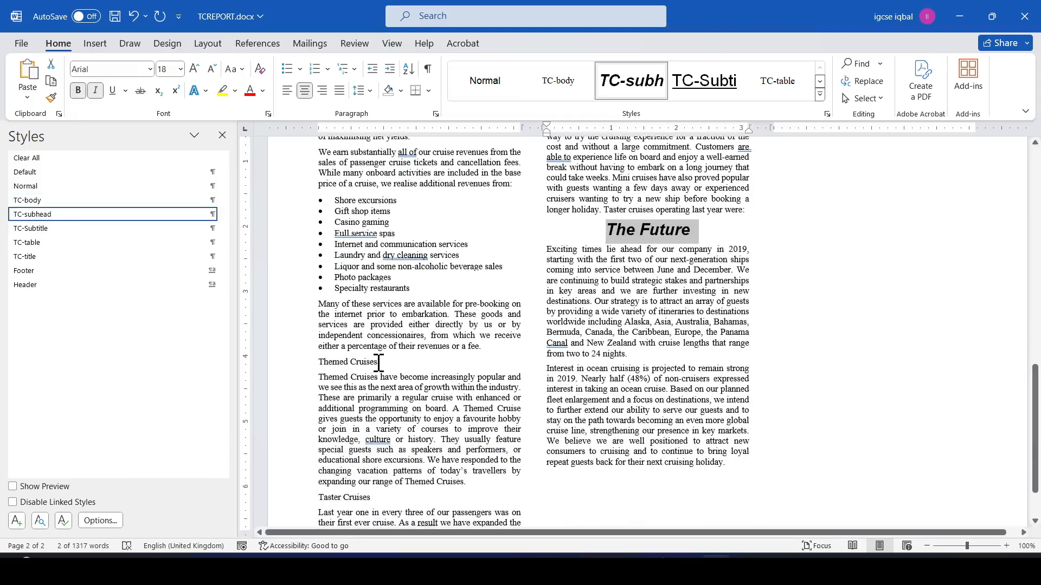
pyautogui.moveTo(378, 362); pyautogui.dragTo(322, 369)
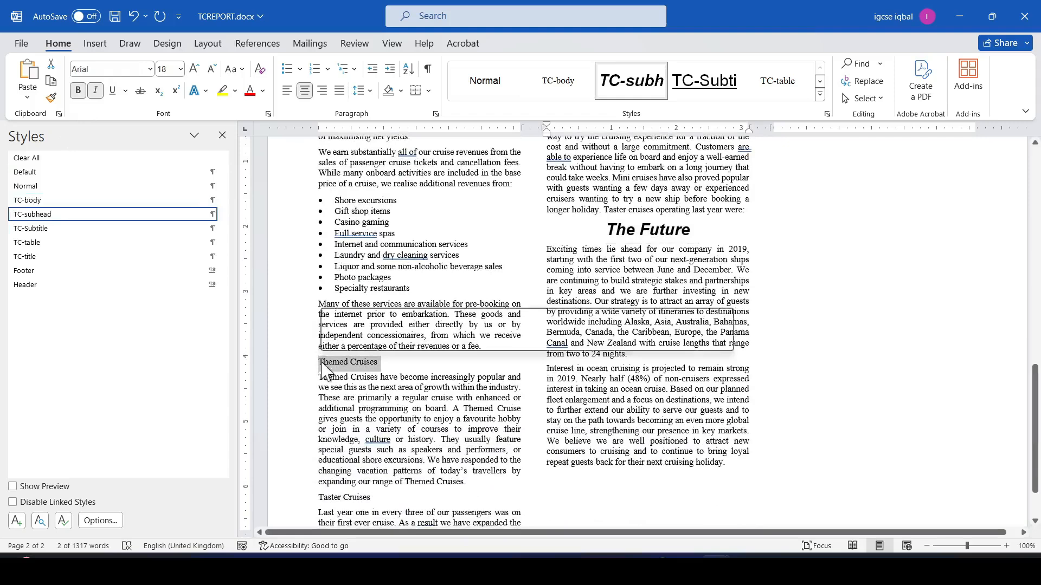
pyautogui.click(60, 215)
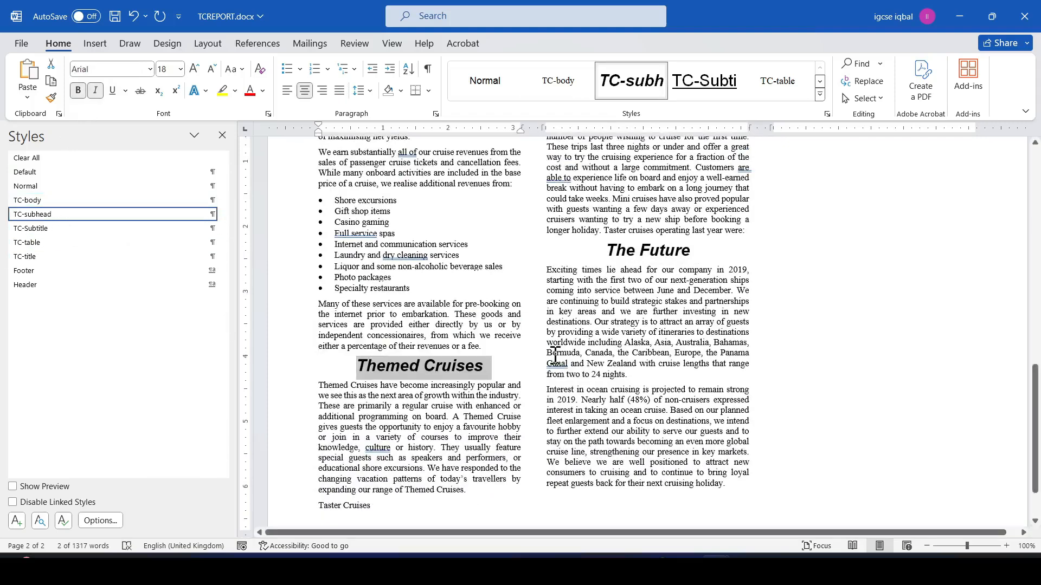
# - Check the report for subheadings still unstyled and apply the TC-subhead style to "Taster Cruises" on page 2
pyautogui.scroll(-2, 555, 356)
pyautogui.scroll(5, 569, 356)
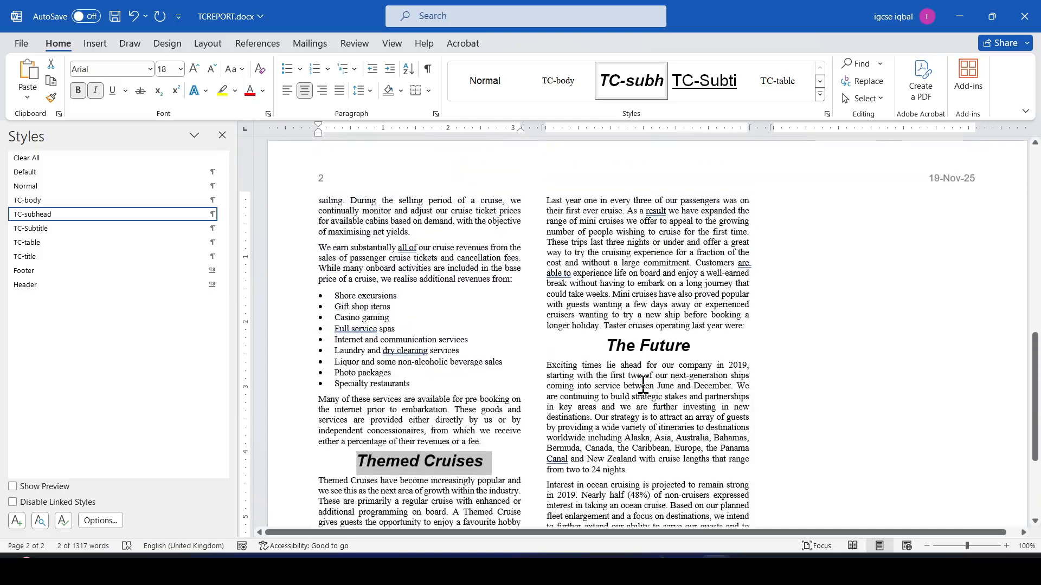
pyautogui.scroll(10, 643, 385)
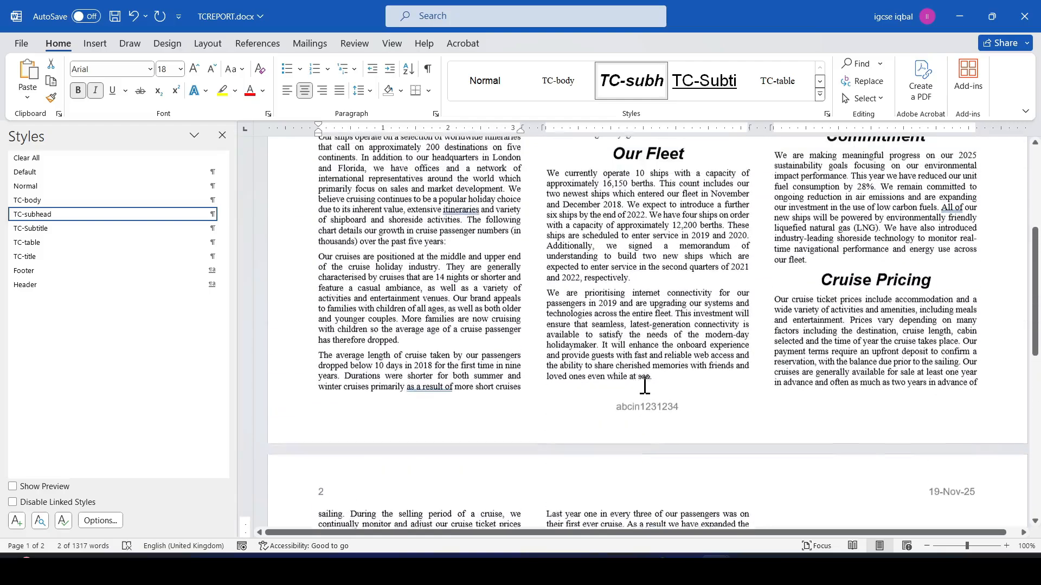
pyautogui.scroll(5, 644, 386)
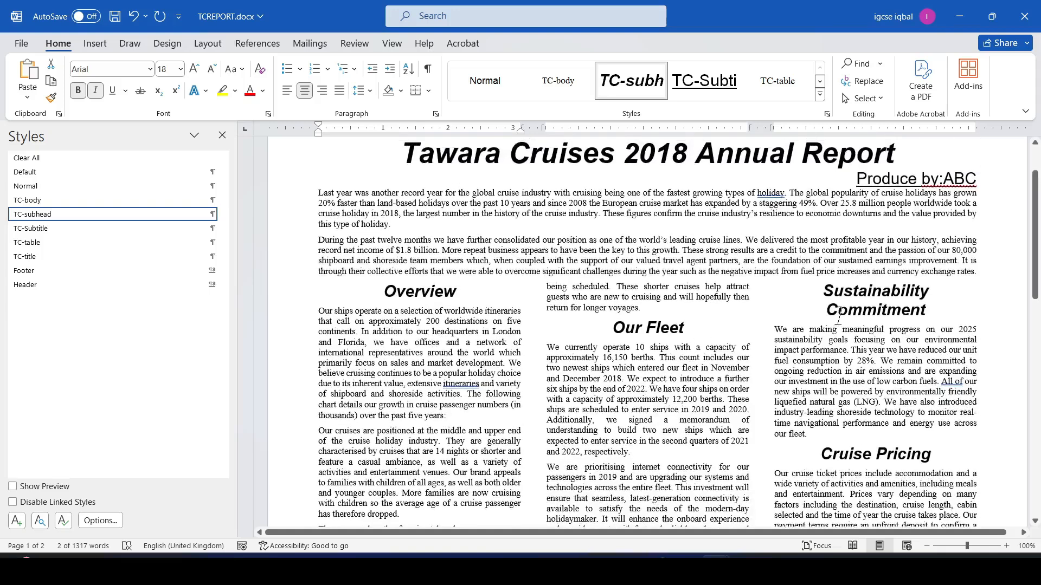
pyautogui.scroll(-4, 822, 436)
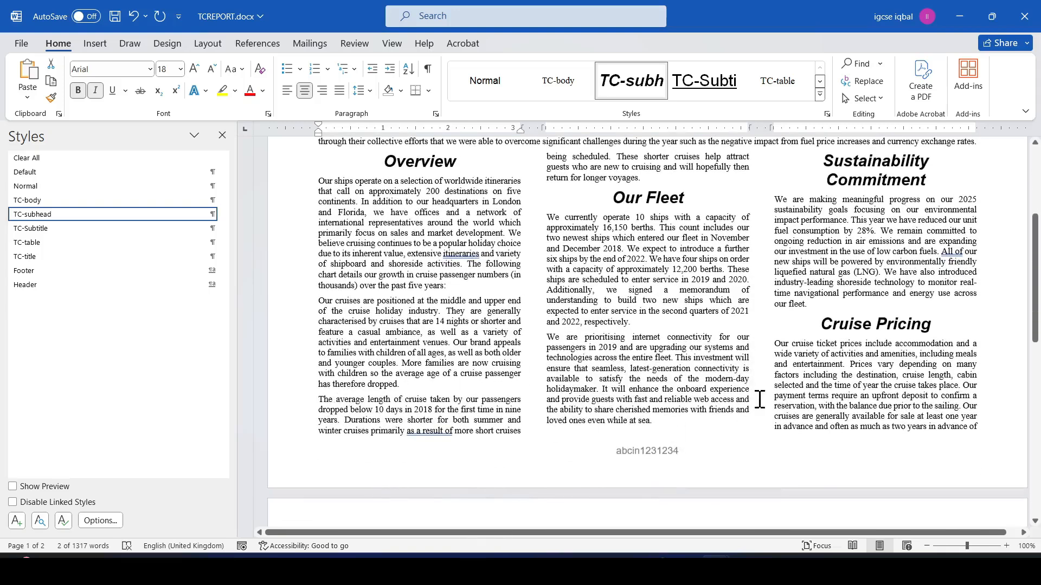
pyautogui.scroll(-8, 759, 400)
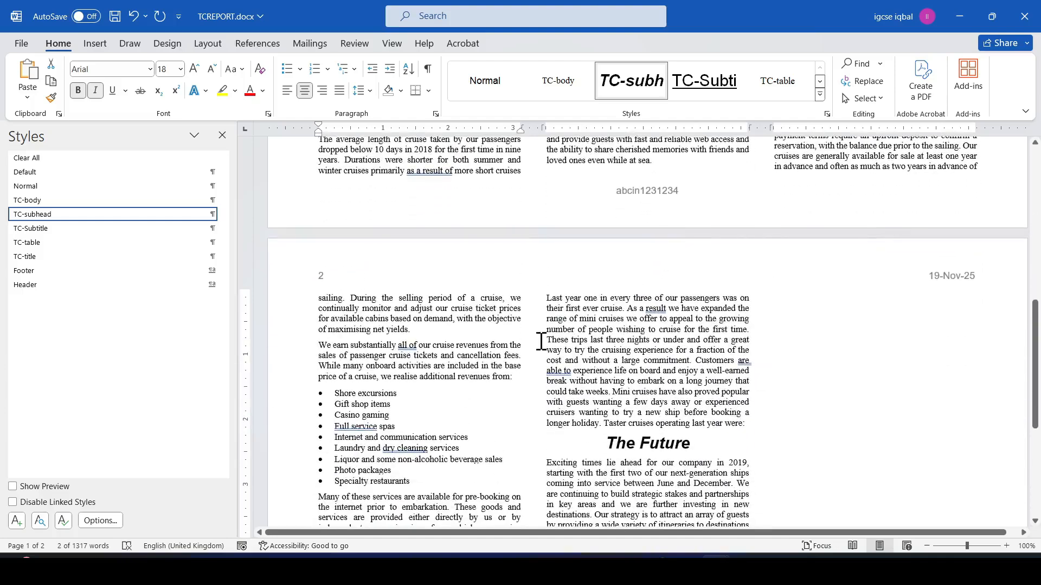
pyautogui.scroll(-7, 689, 438)
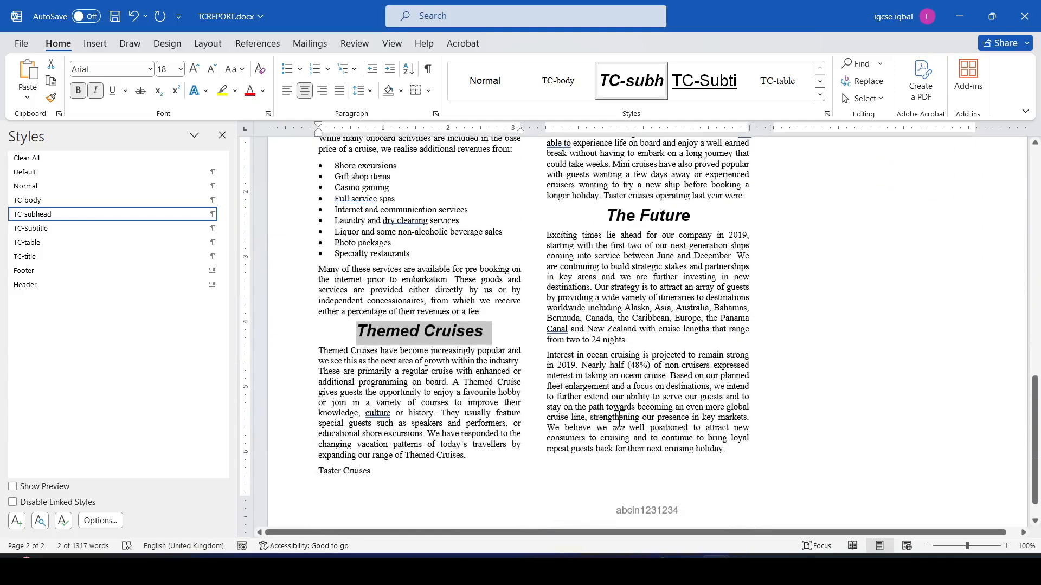
pyautogui.scroll(-1, 428, 369)
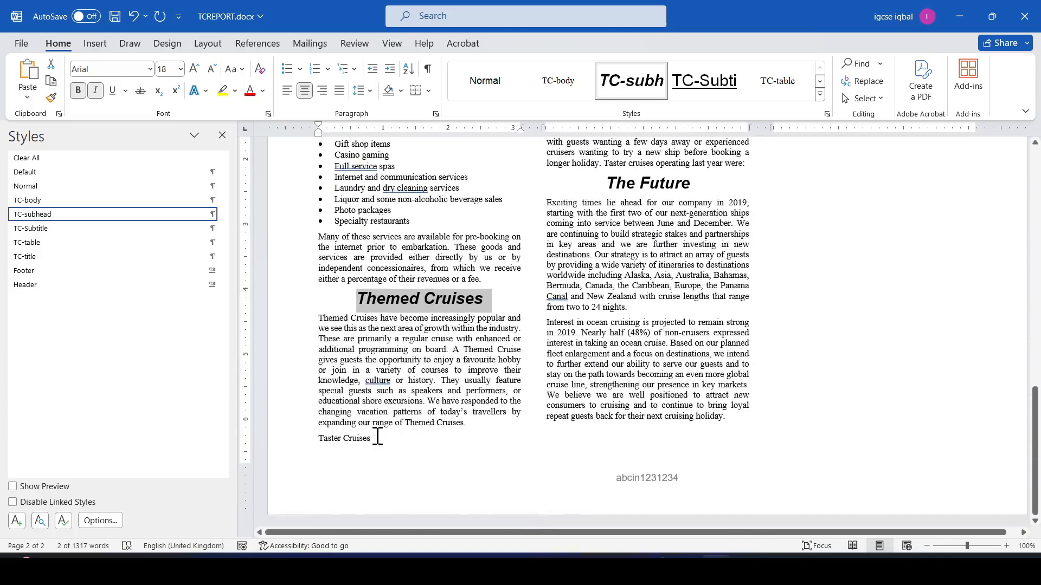
pyautogui.moveTo(377, 438); pyautogui.dragTo(318, 440)
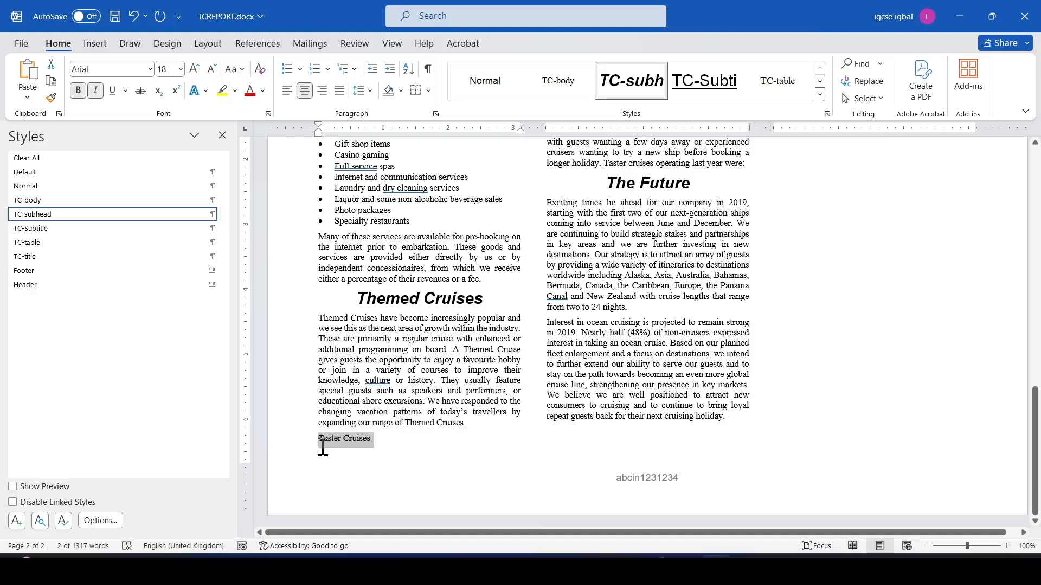
pyautogui.click(60, 215)
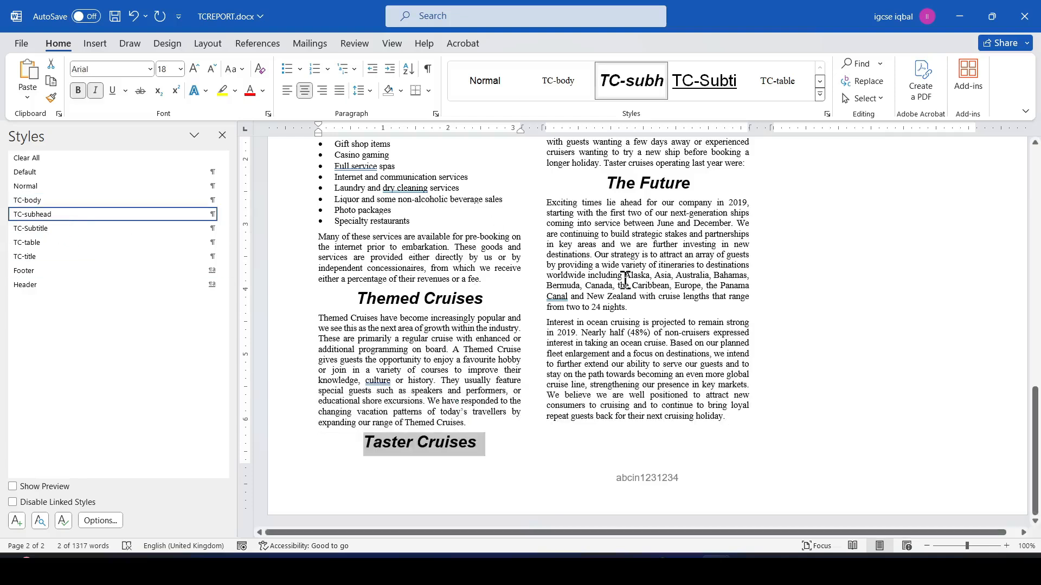
# - Insert a blank line after the Themed Cruises paragraph to move the "Taster Cruises" subheading to the next column with its text
pyautogui.click(498, 427)
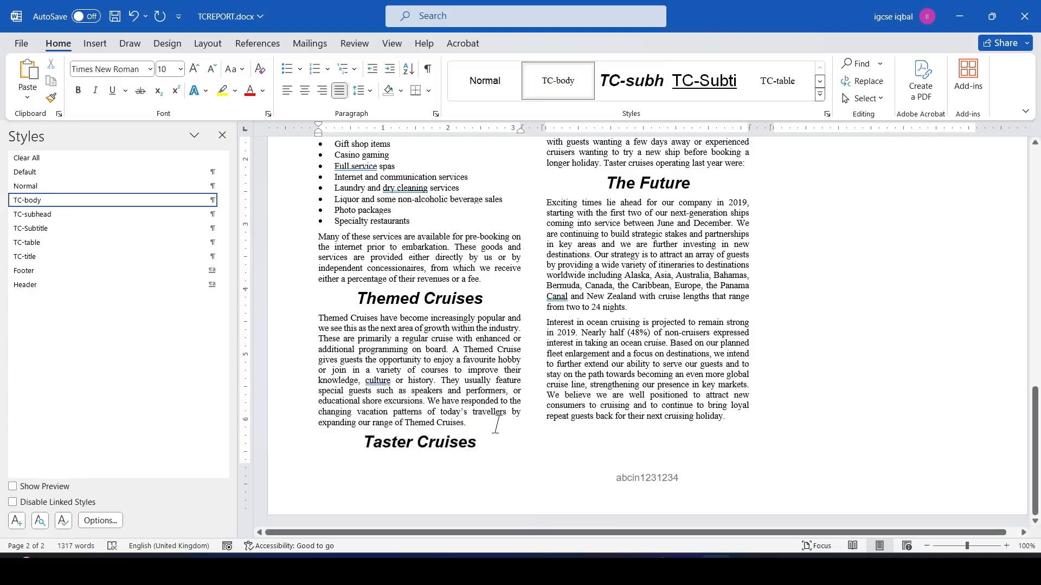
pyautogui.press('Return')
pyautogui.scroll(11, 619, 342)
pyautogui.scroll(-3, 658, 385)
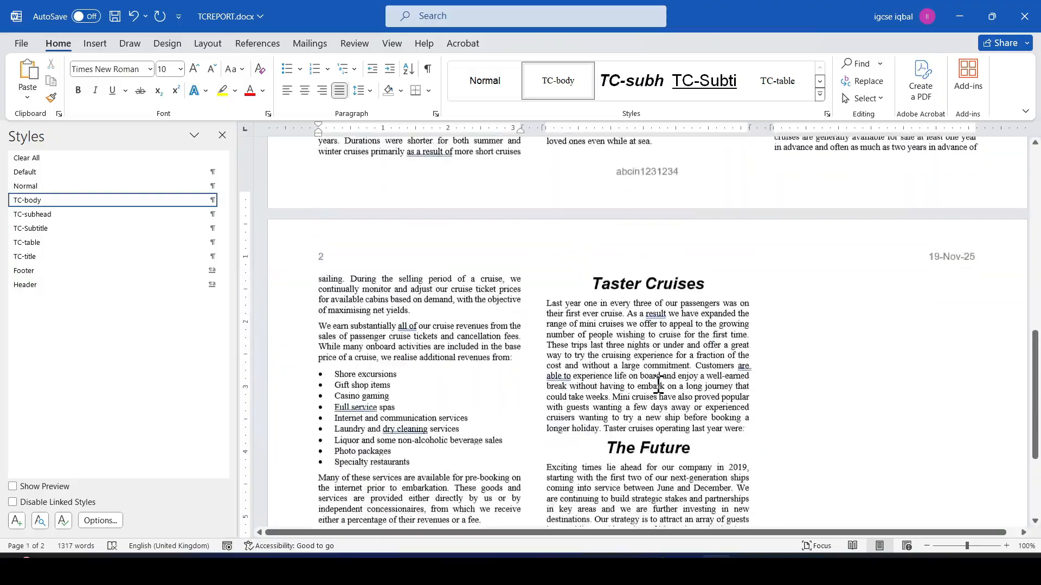
pyautogui.scroll(-3, 659, 384)
# - Switch to the question paper and highlight "Using the data in the file J229STATS.csv" and "vertical bar chart" in question 12
pyautogui.hotkey('alt', 'Tab')
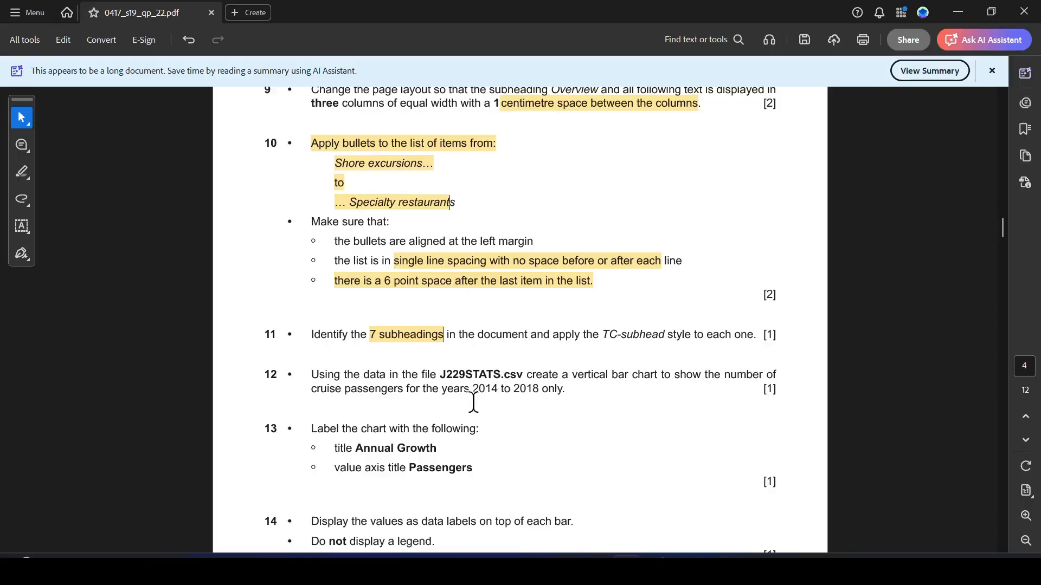
pyautogui.scroll(-2, 473, 402)
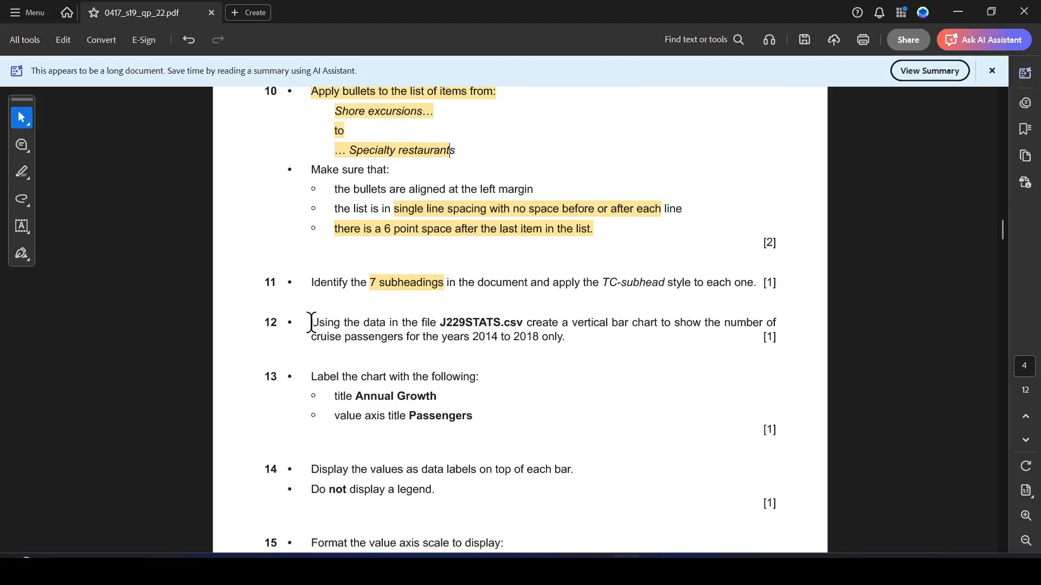
pyautogui.moveTo(312, 323); pyautogui.dragTo(512, 321)
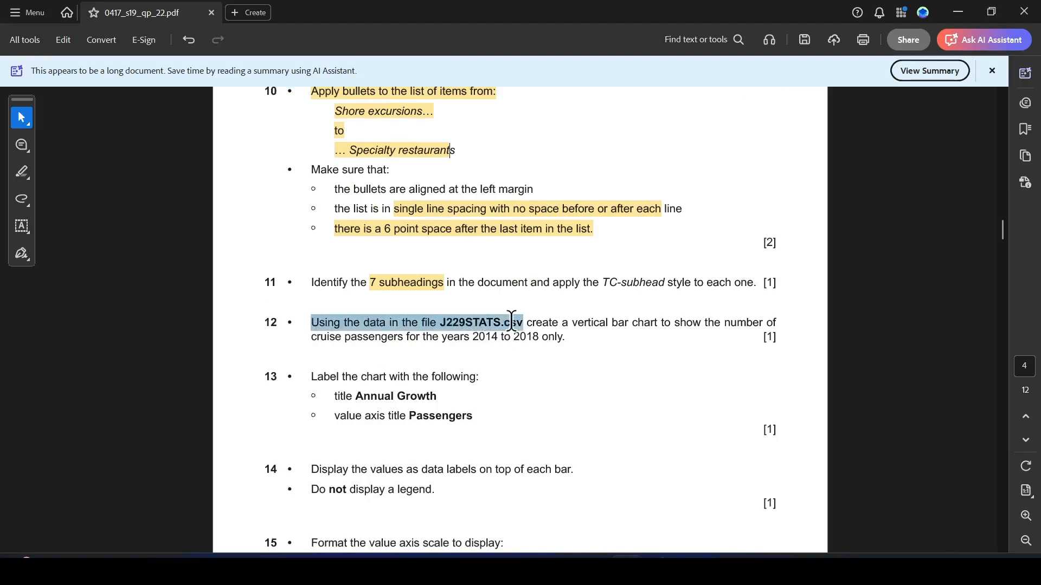
pyautogui.click(552, 345)
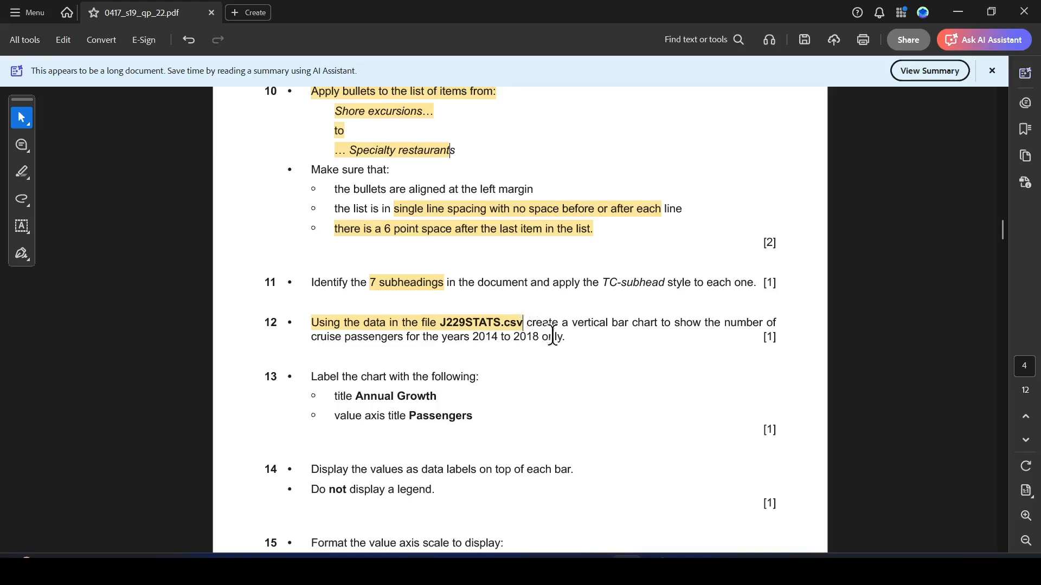
pyautogui.moveTo(572, 324); pyautogui.dragTo(657, 324)
pyautogui.click(684, 344)
pyautogui.hotkey('alt', 'Tab')
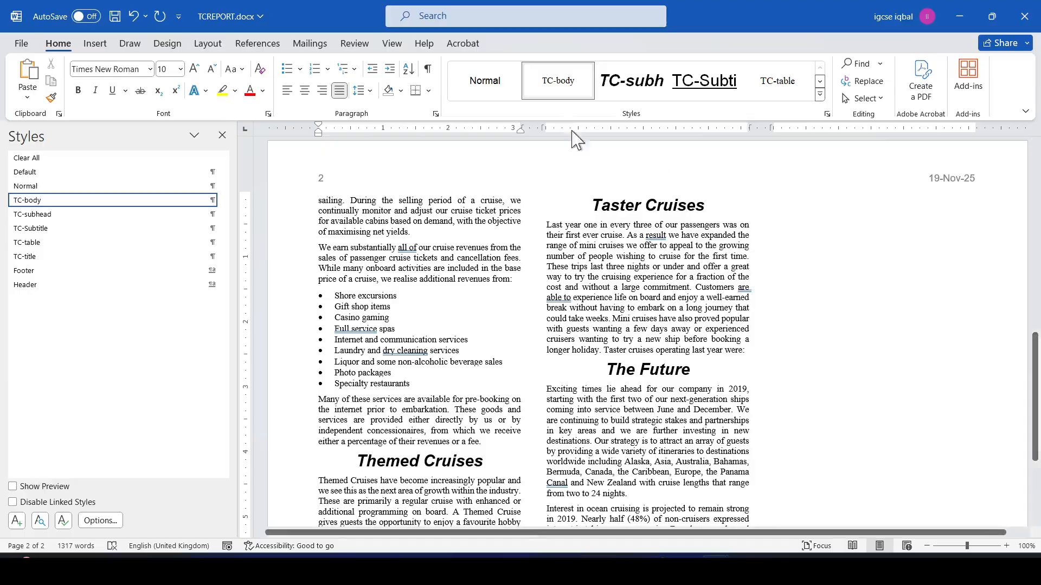
pyautogui.hotkey('alt', 'Tab')
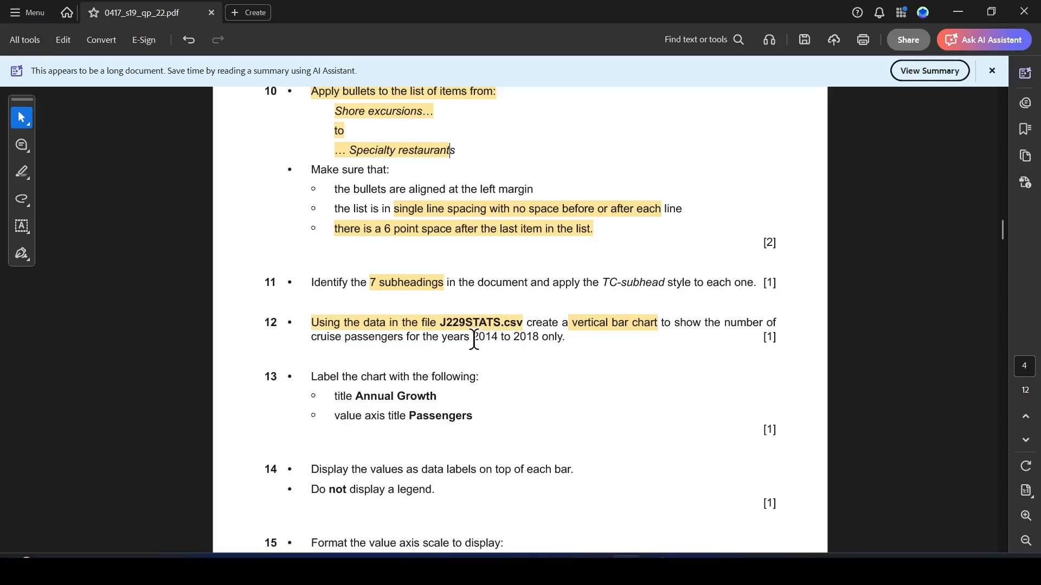
# - Highlight "2014 to 2018 only" in question 12 of the question paper and return to the TCREPORT document
pyautogui.moveTo(474, 340); pyautogui.dragTo(546, 339)
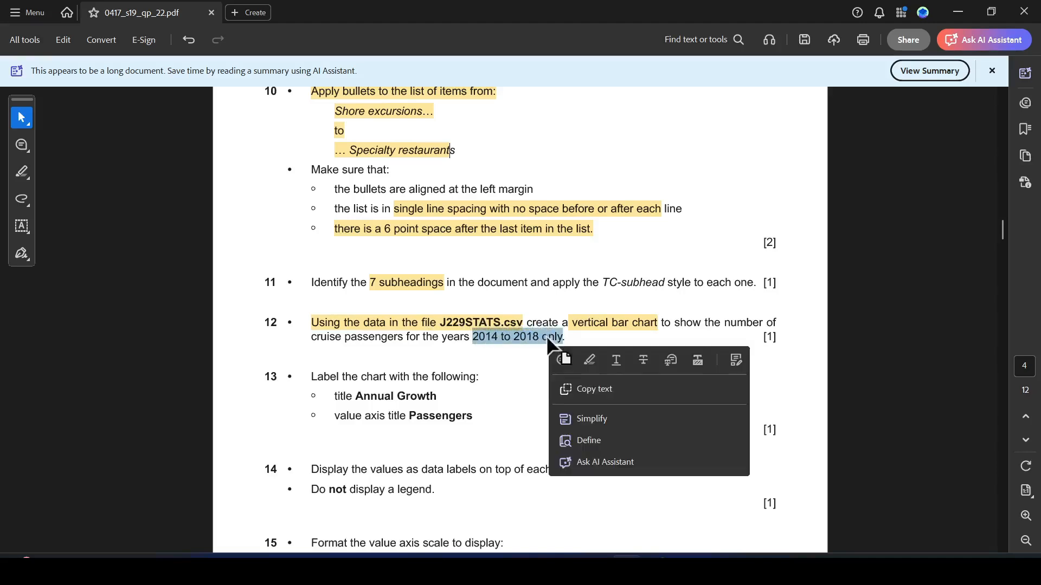
pyautogui.click(589, 359)
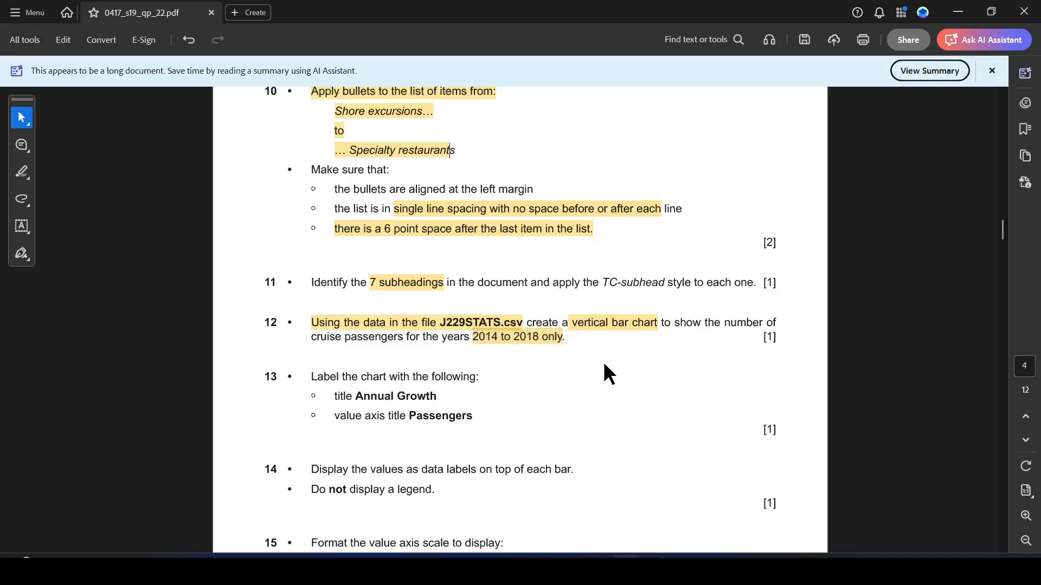
pyautogui.hotkey('alt', 'Tab')
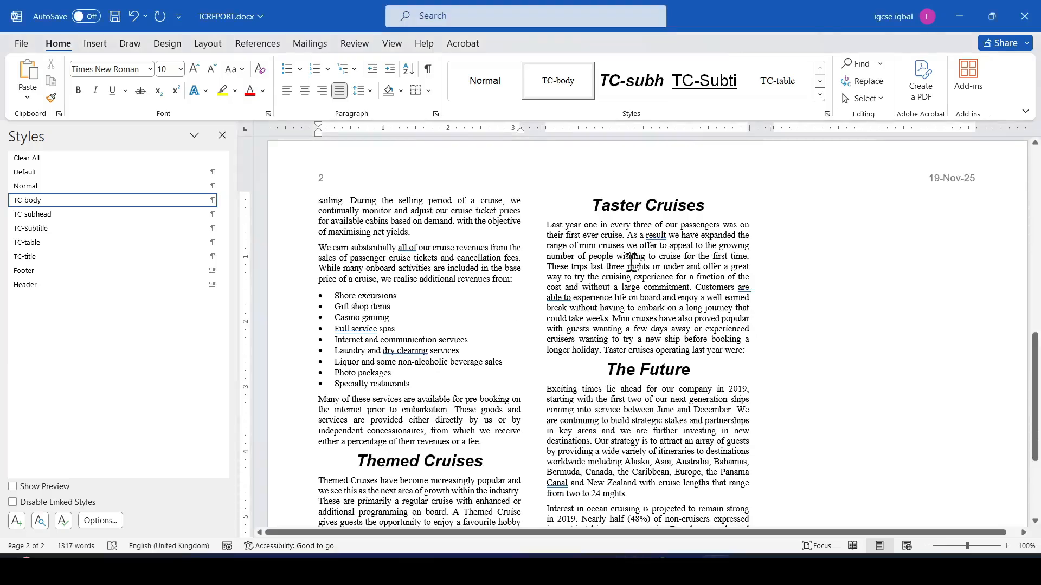
# - Open J229STATS.csv from the source files folder in Excel and dismiss the list of recovered documents
pyautogui.click(603, 553)
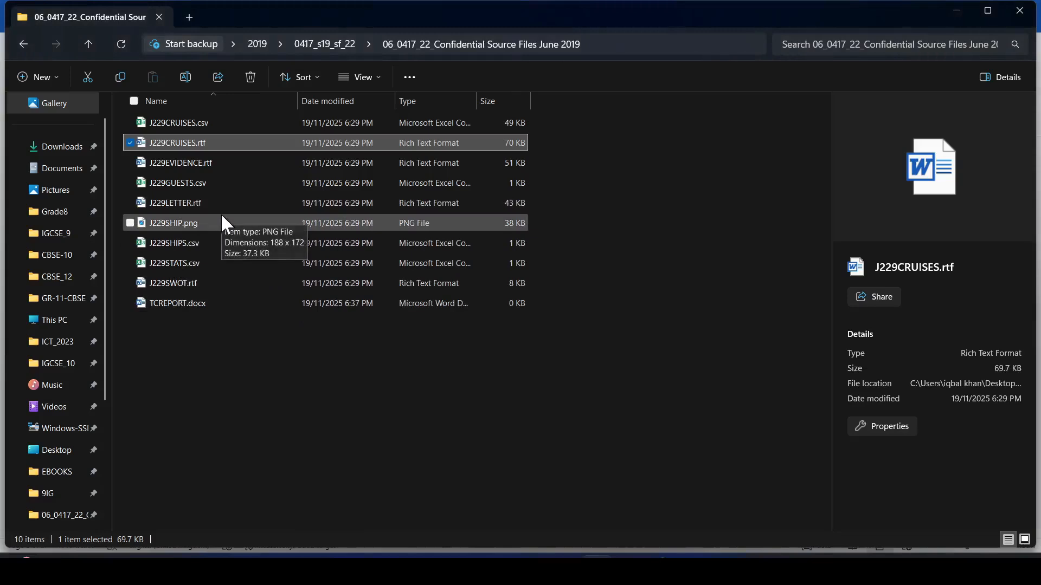
pyautogui.click(170, 266)
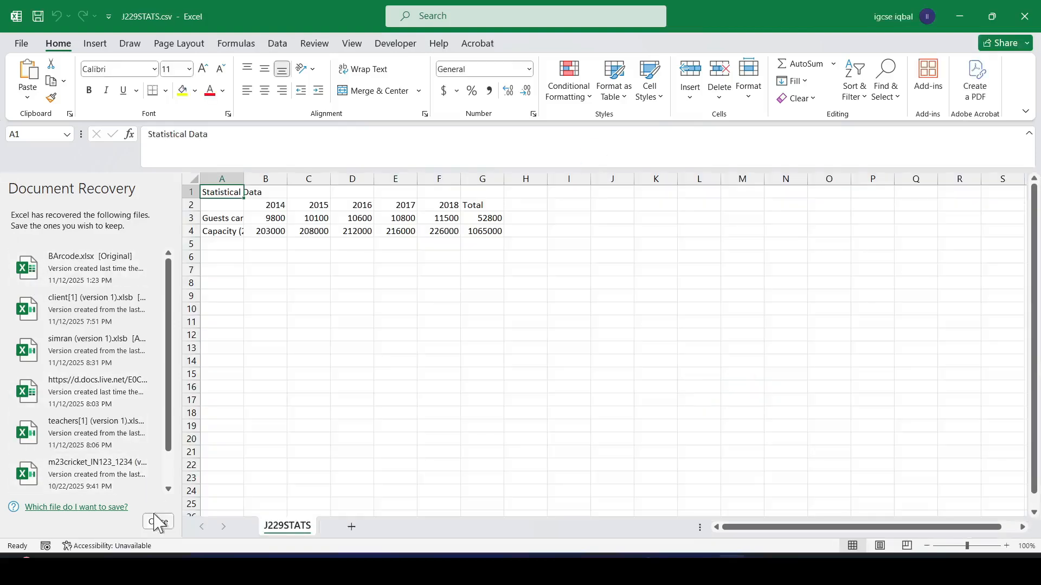
pyautogui.click(154, 517)
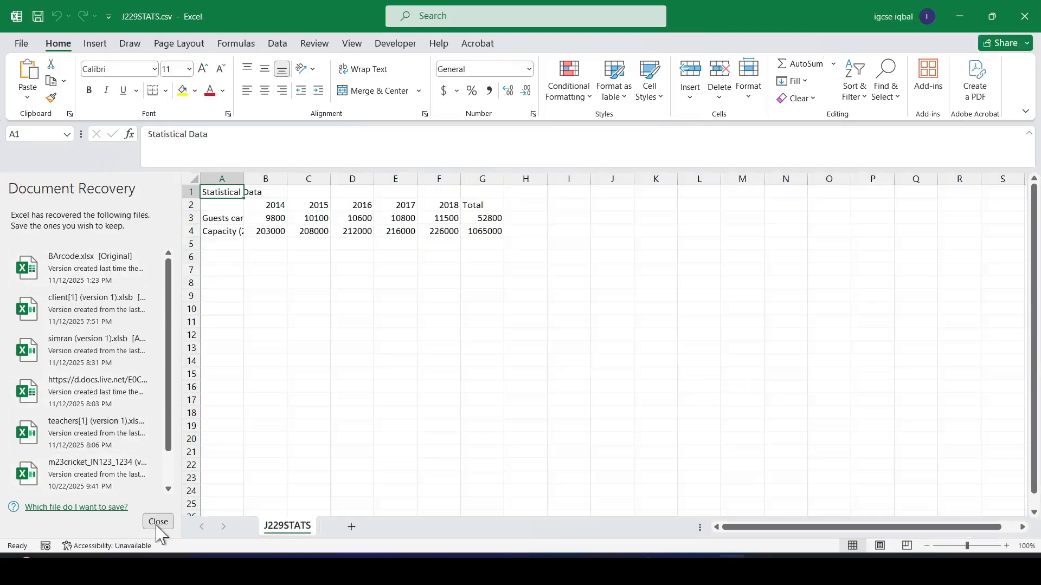
pyautogui.click(317, 222)
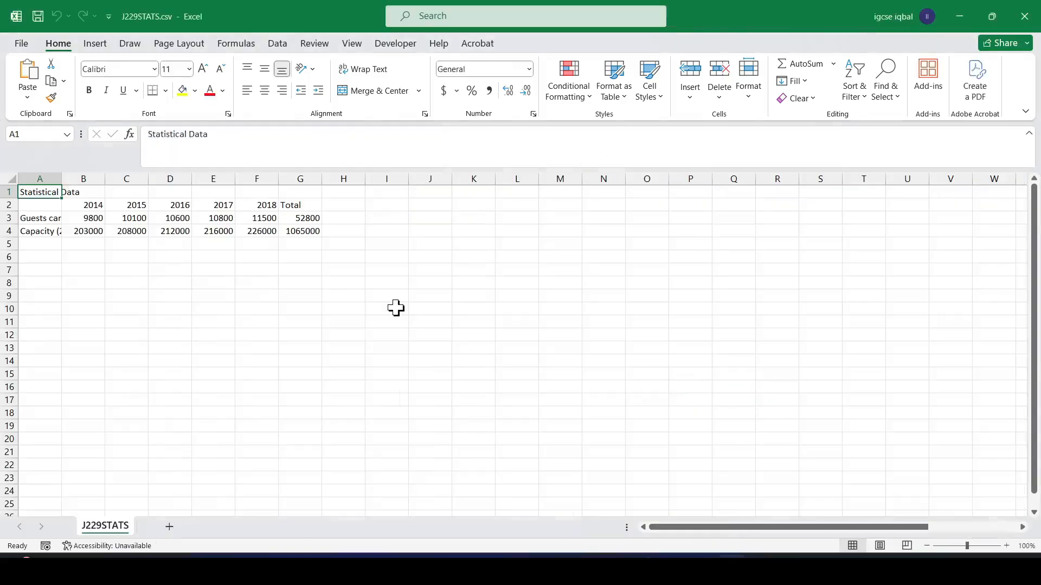
pyautogui.click(358, 336)
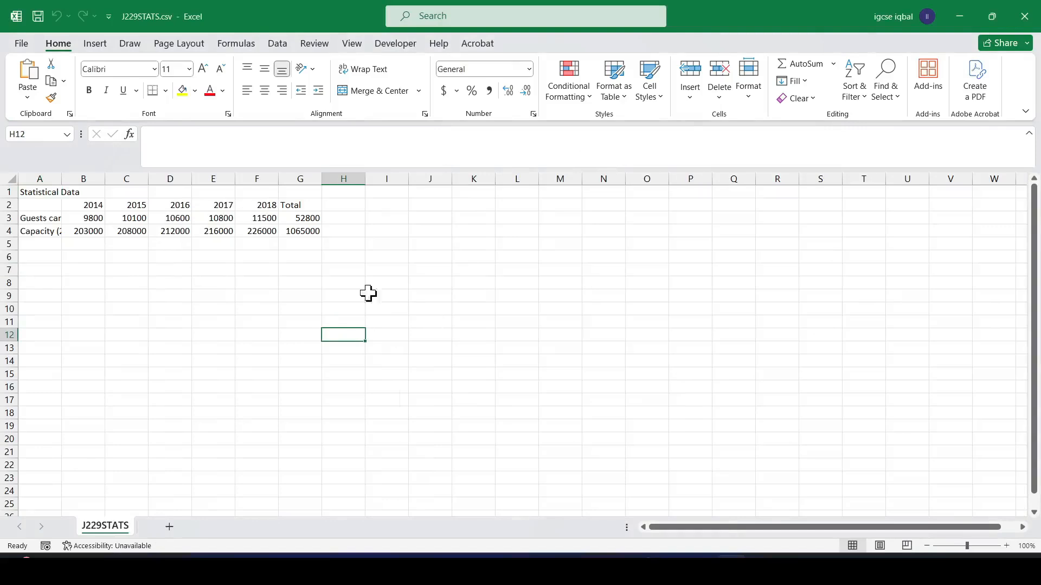
# - Recheck question 12 and insert a 2-D clustered column chart from the guests carried figures for 2014 to 2018, cells A3:F3
pyautogui.click(613, 557)
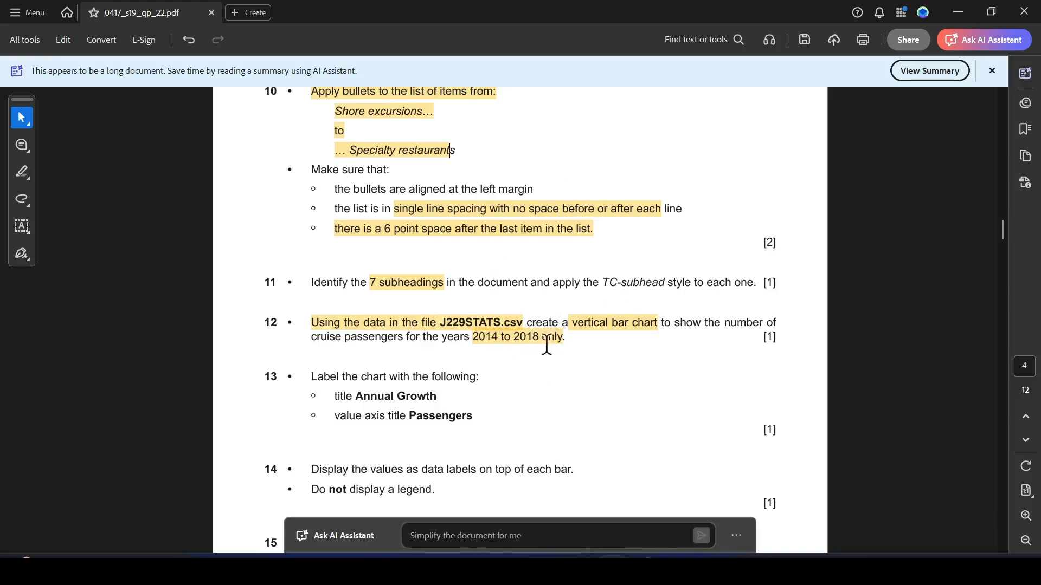
pyautogui.hotkey('alt', 'Tab')
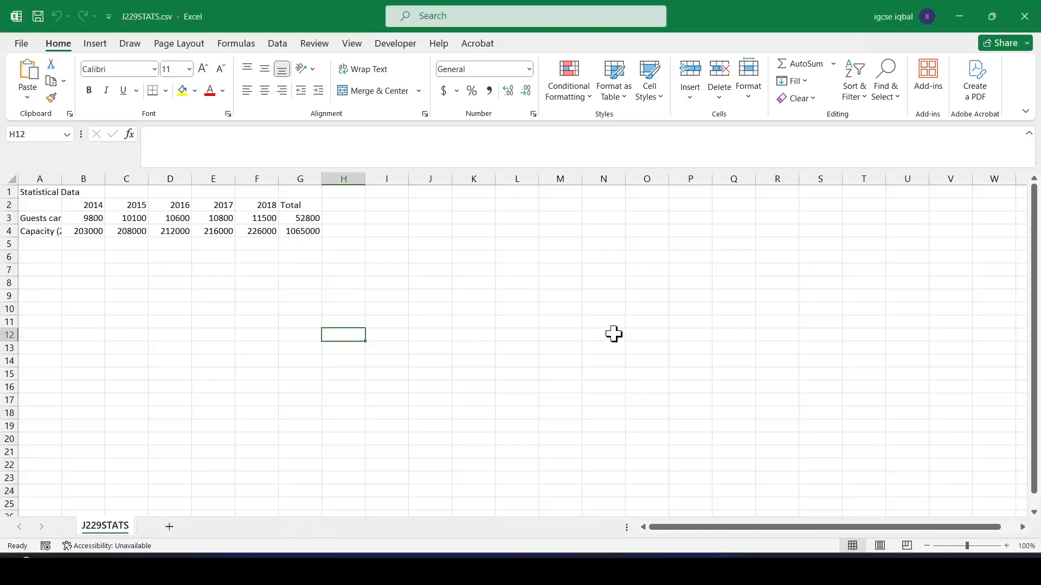
pyautogui.click(574, 299)
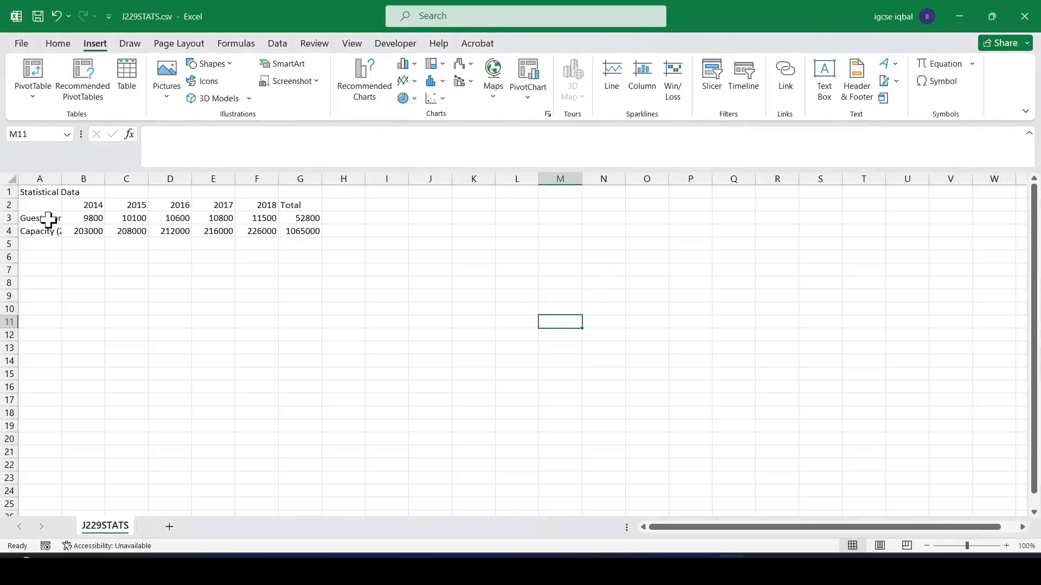
pyautogui.moveTo(49, 219); pyautogui.dragTo(271, 218)
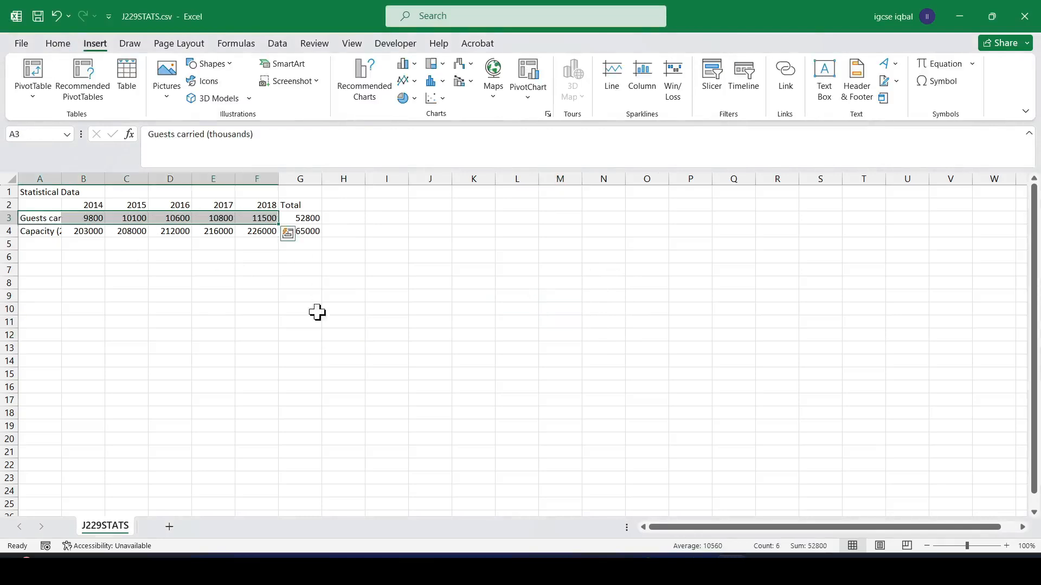
pyautogui.click(406, 64)
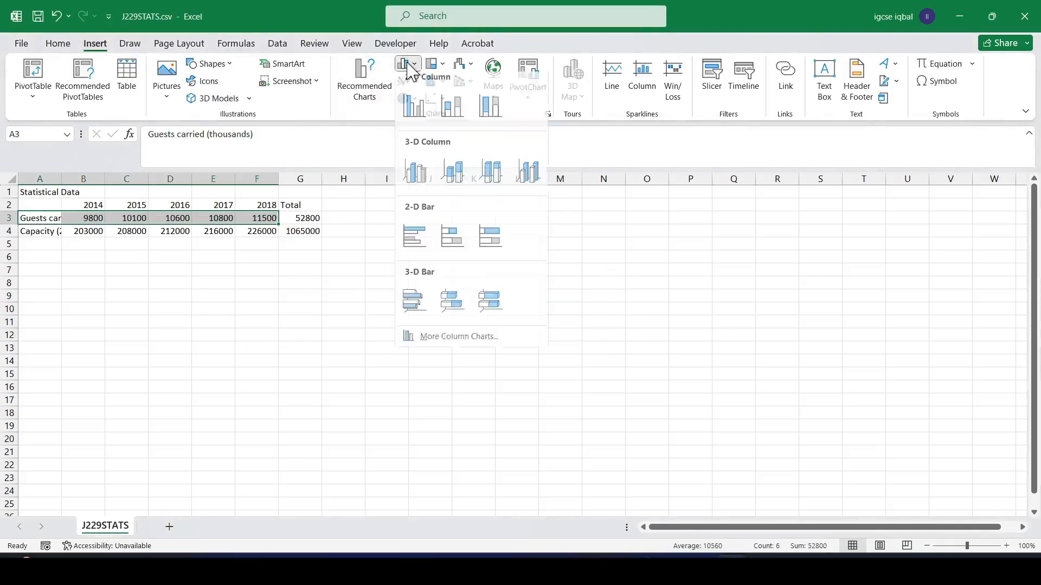
pyautogui.click(414, 113)
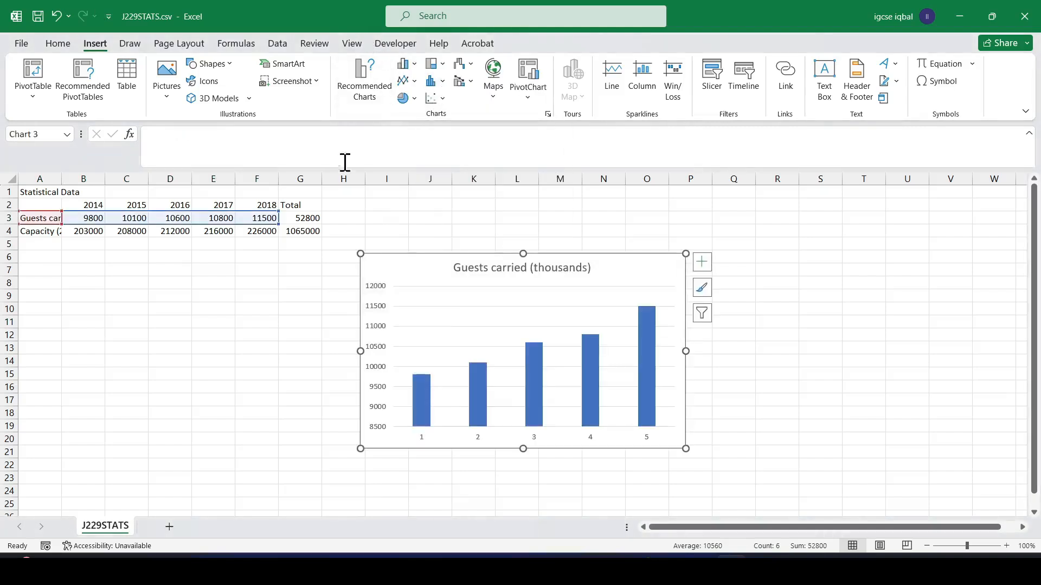
# - Replace the chart title with "Annual Growth", copied from question 13 of the question paper
pyautogui.hotkey('alt', 'Tab')
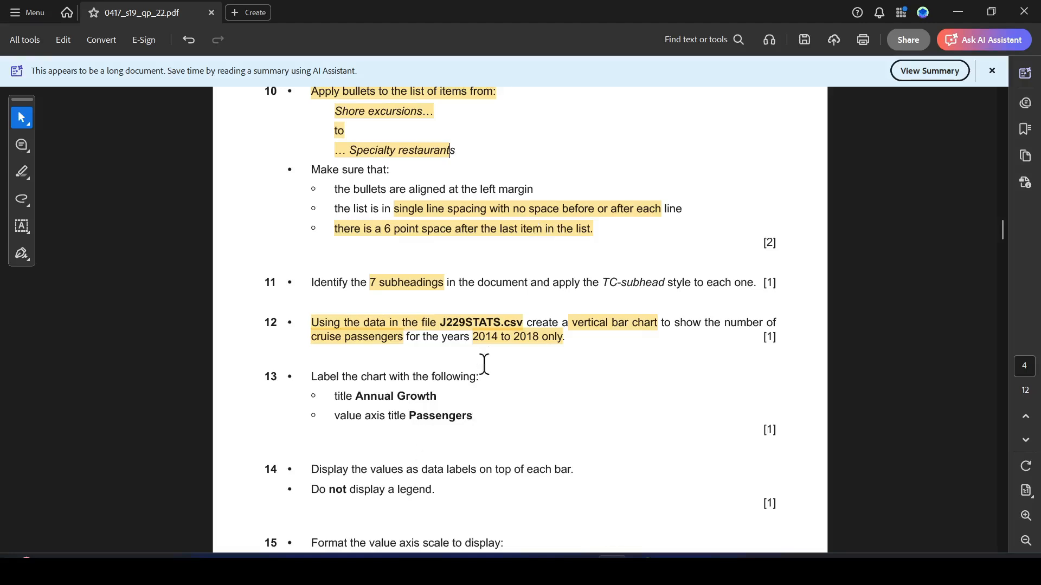
pyautogui.scroll(-1, 486, 365)
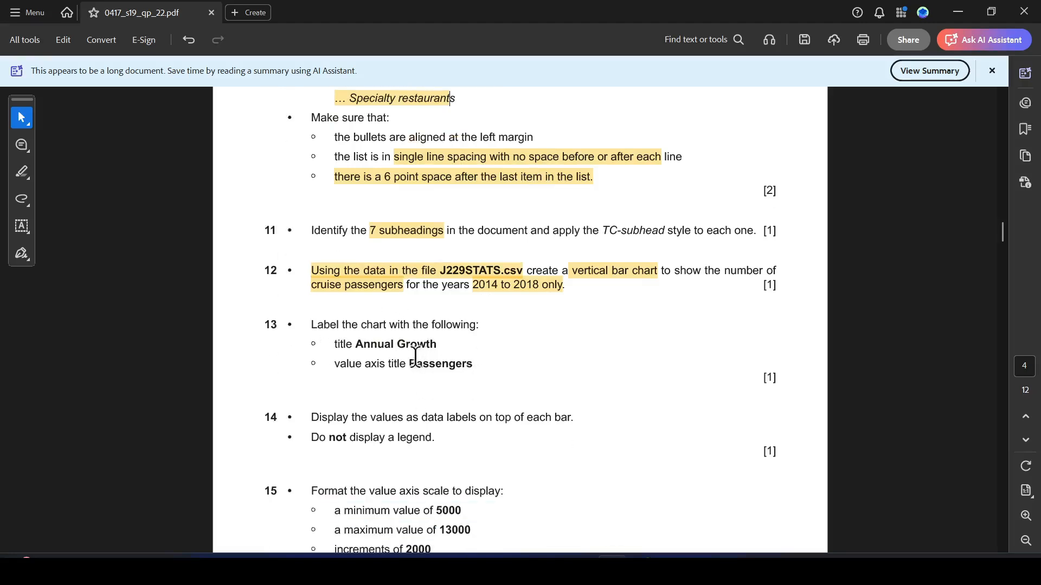
pyautogui.moveTo(357, 346); pyautogui.dragTo(438, 345)
pyautogui.hotkey('ctrl', 'c')
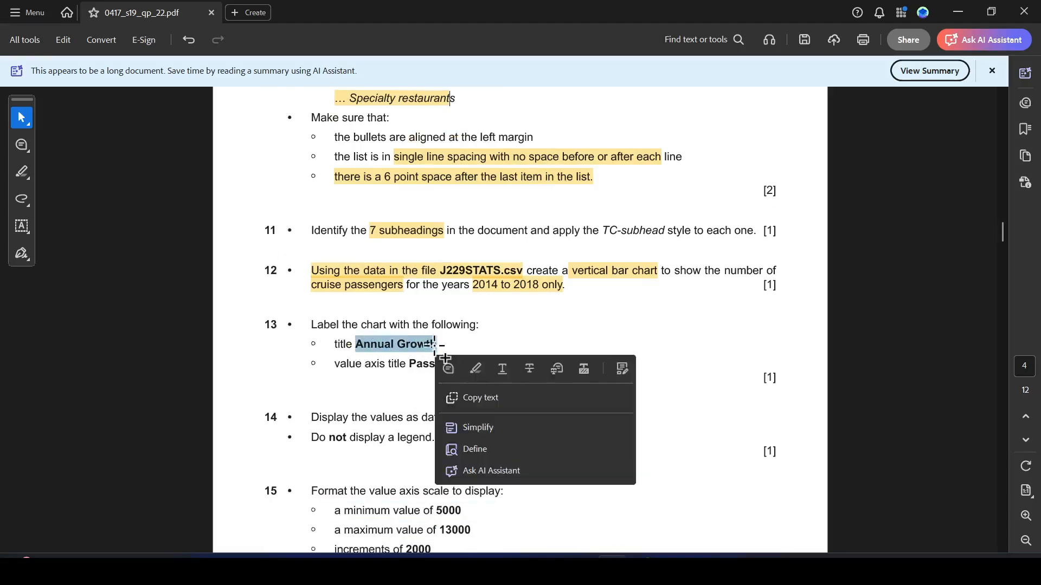
pyautogui.hotkey('alt', 'Tab')
pyautogui.click(515, 271)
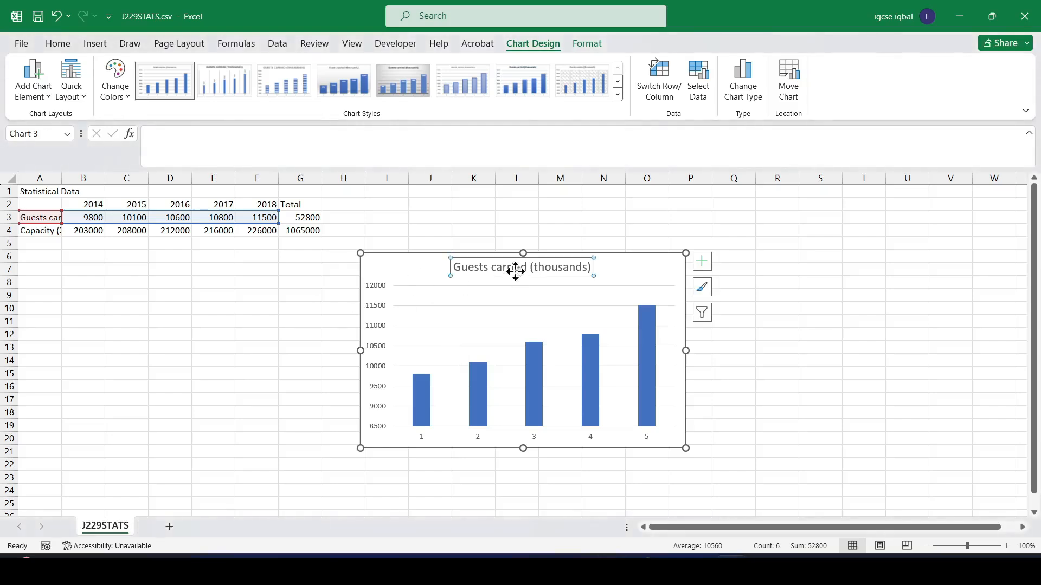
pyautogui.moveTo(454, 268); pyautogui.dragTo(565, 268)
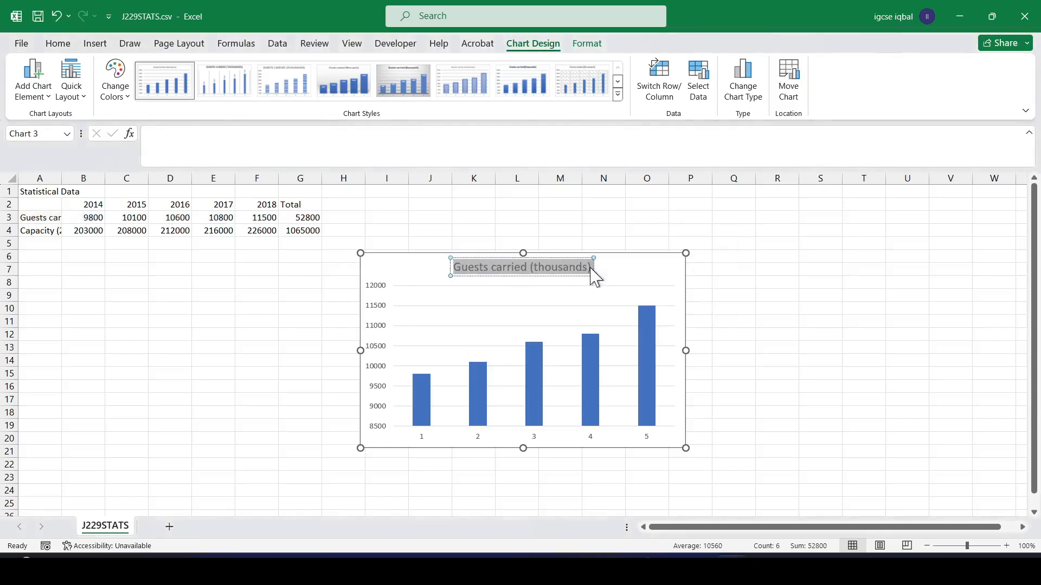
pyautogui.hotkey('ctrl', 'v')
# - Copy the value axis title text from question 13 and return to the chart in the J229STATS workbook
pyautogui.hotkey('alt', 'Tab')
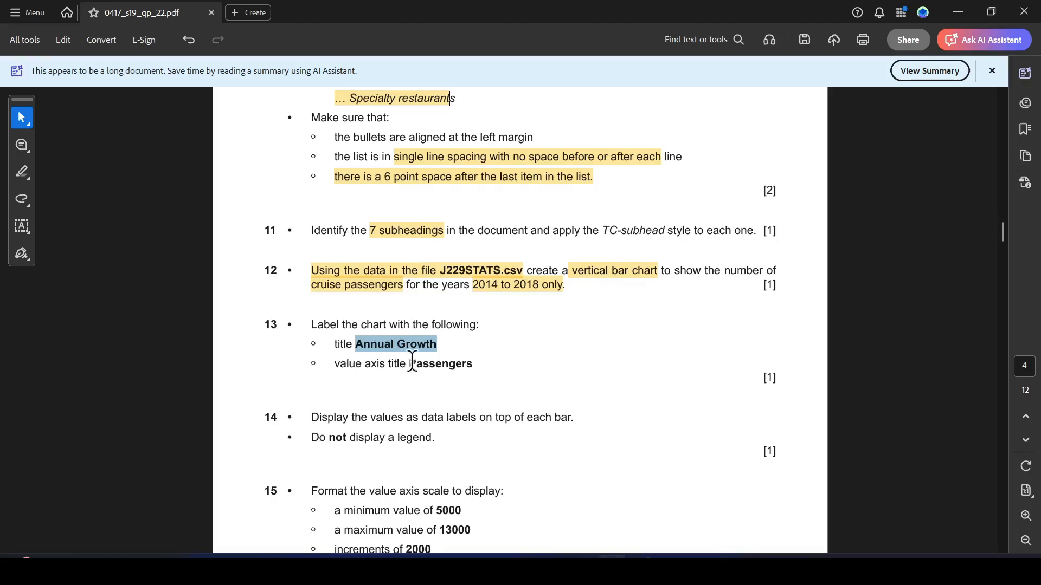
pyautogui.moveTo(410, 363); pyautogui.dragTo(465, 363)
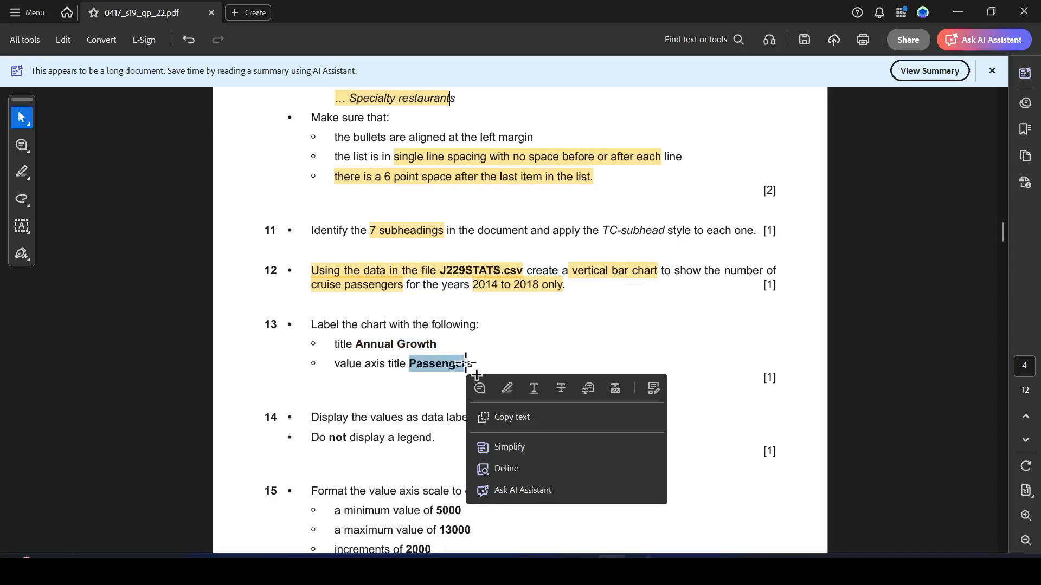
pyautogui.hotkey('ctrl', 'c')
pyautogui.hotkey('alt', 'Tab')
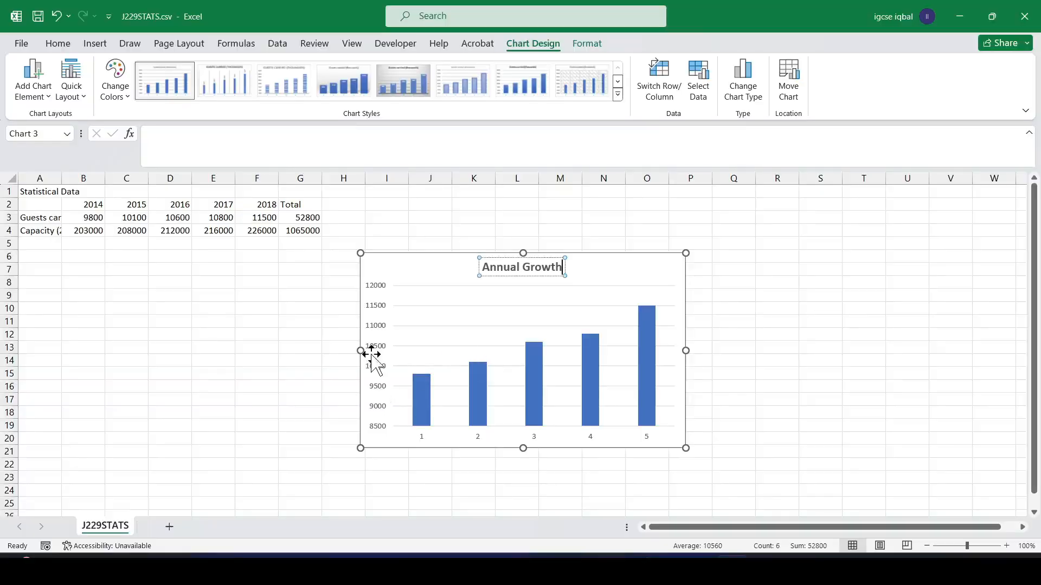
# - Add a primary vertical axis title to the Annual Growth chart and select its placeholder text
pyautogui.click(43, 98)
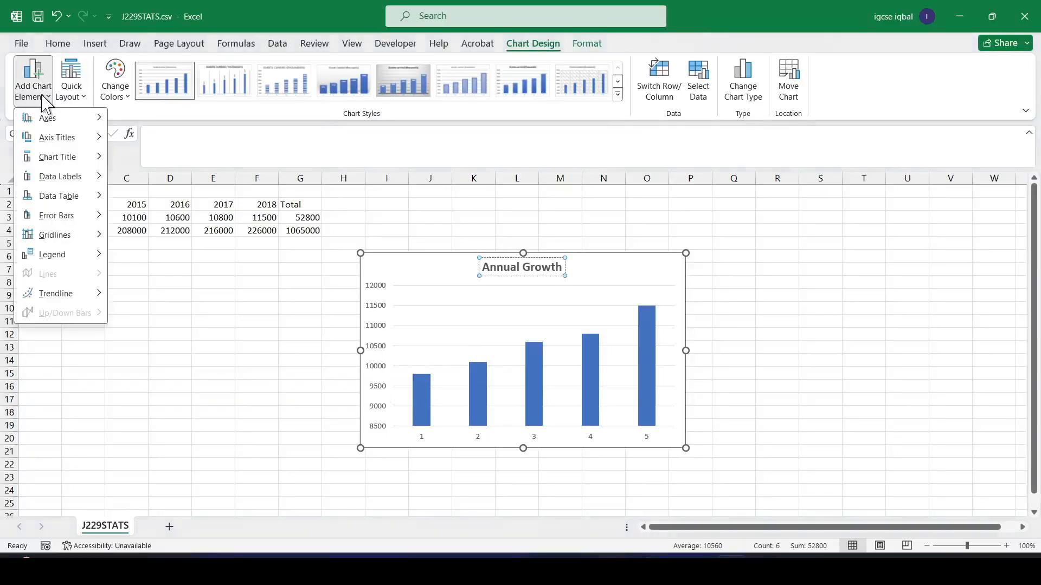
pyautogui.moveTo(80, 135)
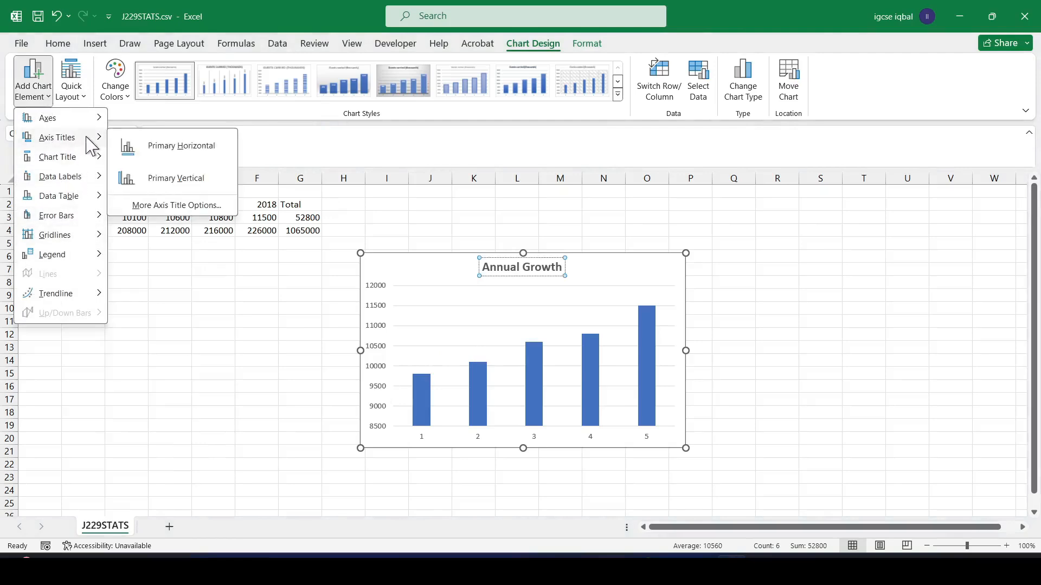
pyautogui.moveTo(101, 122)
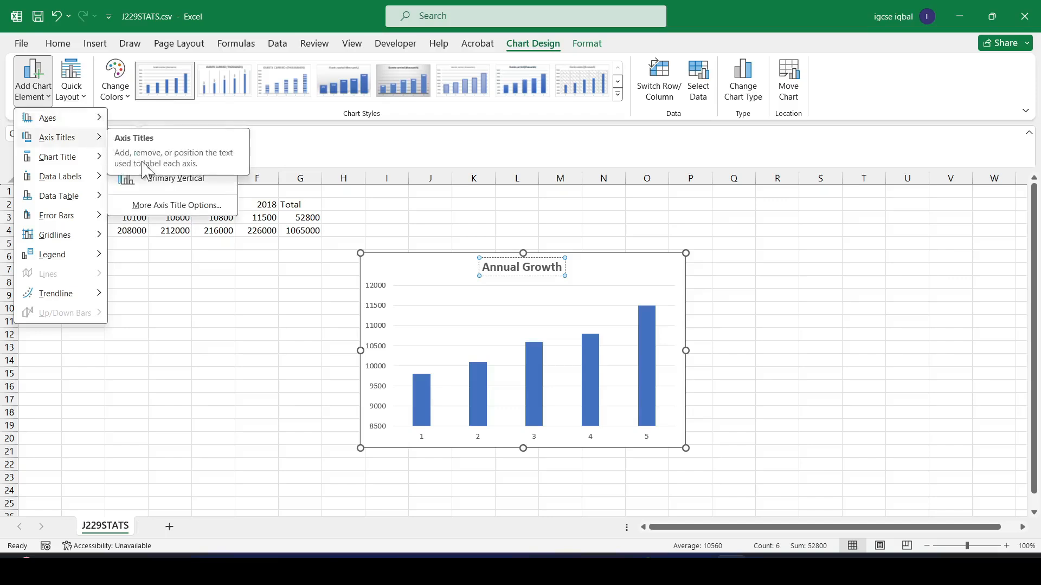
pyautogui.click(149, 180)
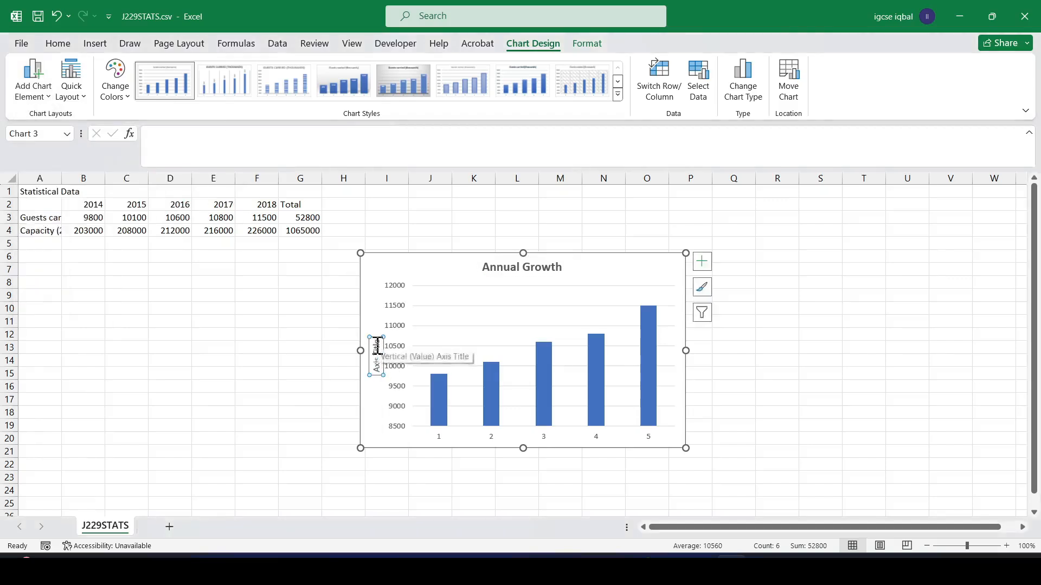
pyautogui.click(377, 344)
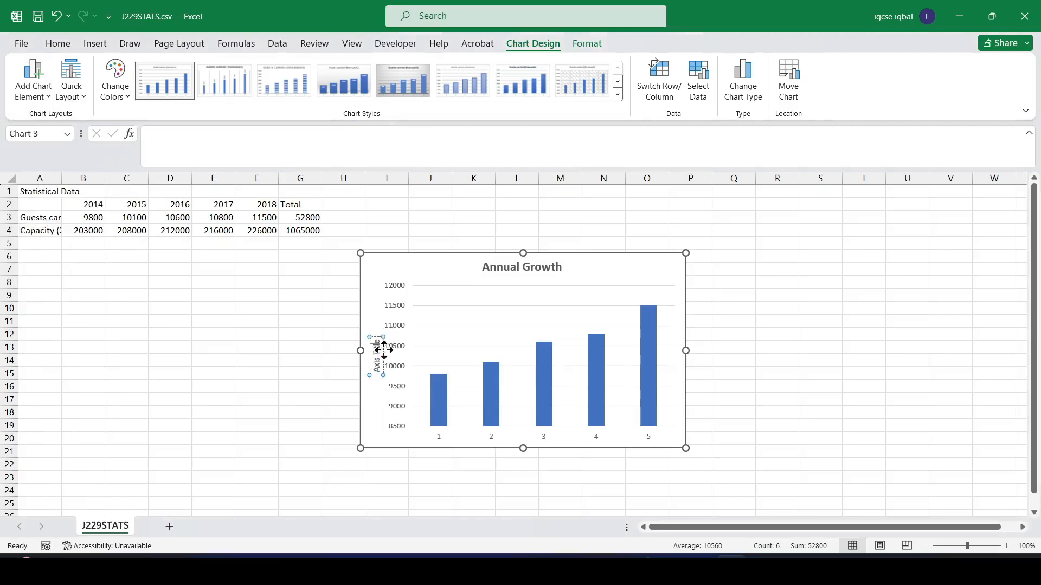
pyautogui.moveTo(376, 373); pyautogui.dragTo(376, 333)
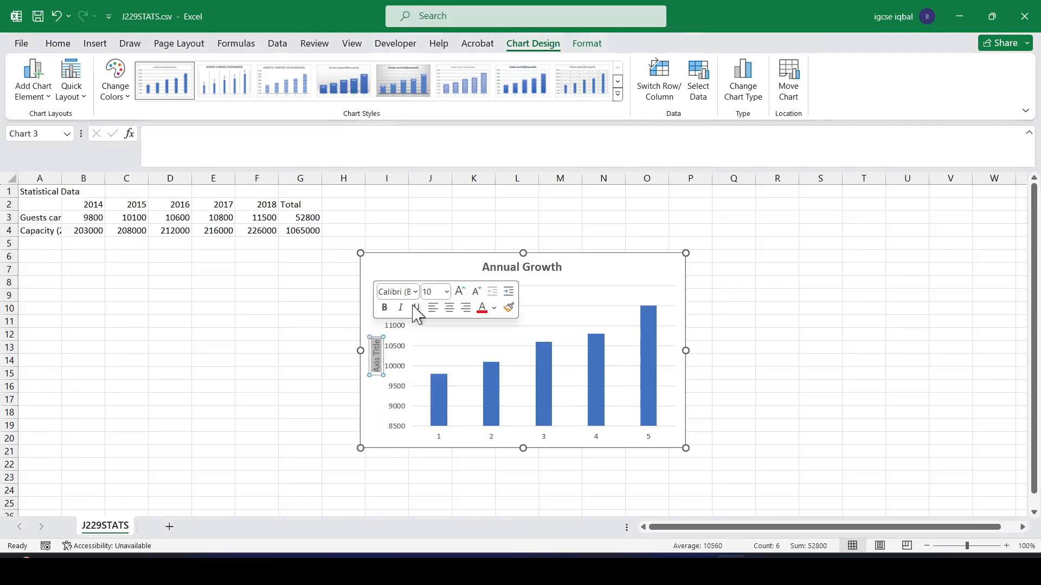
# - Set the vertical axis title to "Passengers", copying the whole word from question 13 of the question paper
pyautogui.hotkey('alt', 'Tab')
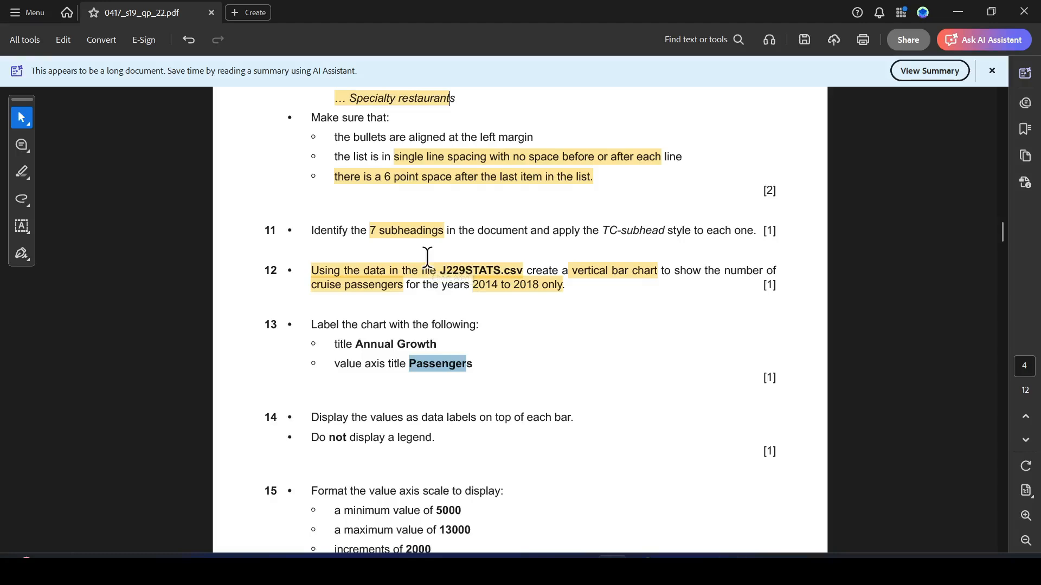
pyautogui.click(483, 368)
pyautogui.moveTo(476, 363); pyautogui.dragTo(415, 363)
pyautogui.rightClick(410, 363)
pyautogui.hotkey('ctrl', 'c')
pyautogui.hotkey('alt', 'Tab')
pyautogui.hotkey('ctrl', 'v')
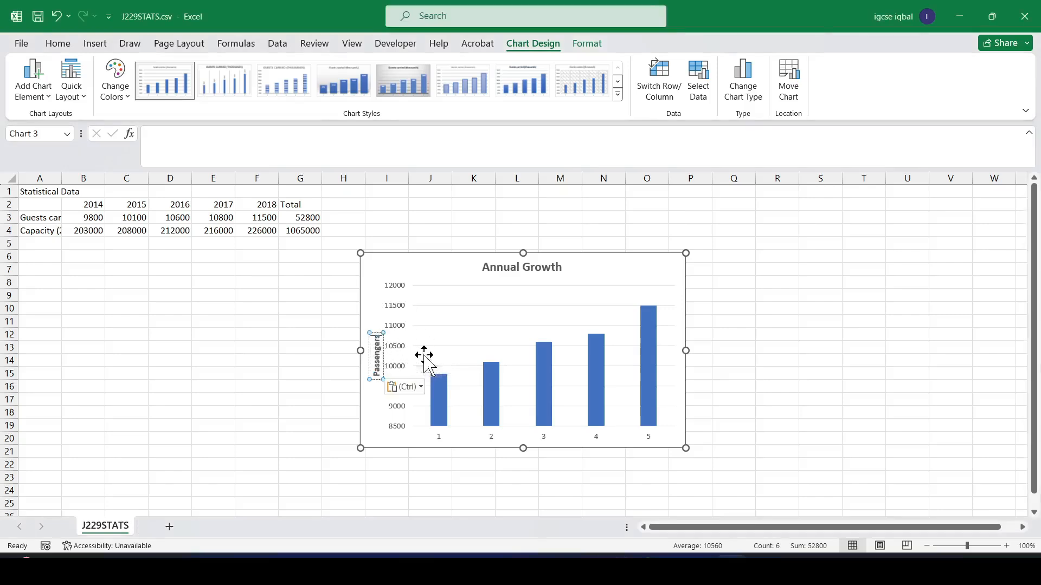
# - Read question 14 in the question paper and add data labels showing the values on top of the chart's bars
pyautogui.hotkey('alt', 'Tab')
pyautogui.scroll(-3, 401, 378)
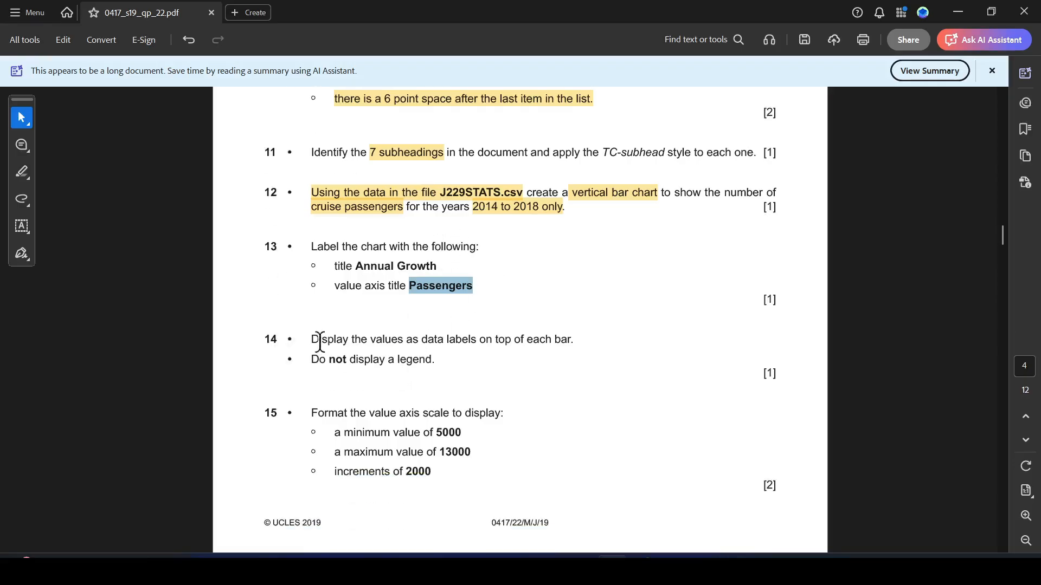
pyautogui.hotkey('alt', 'Tab')
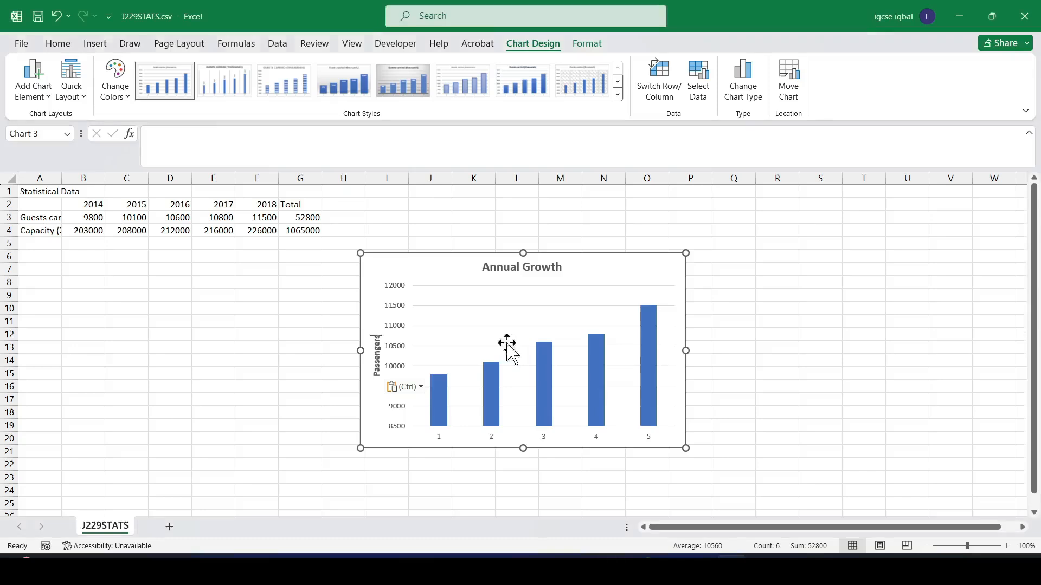
pyautogui.click(437, 386)
pyautogui.rightClick(437, 386)
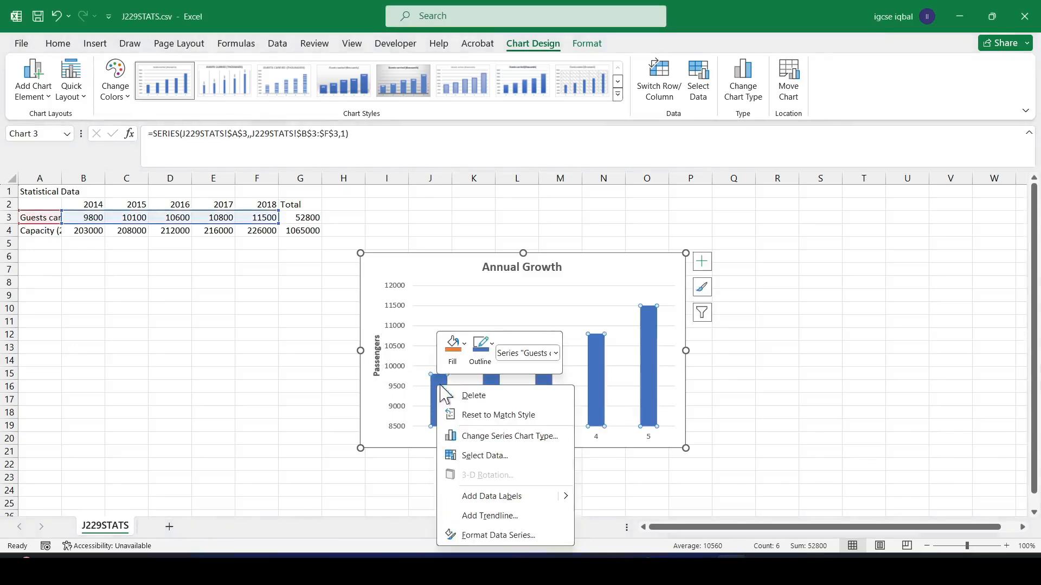
pyautogui.click(497, 497)
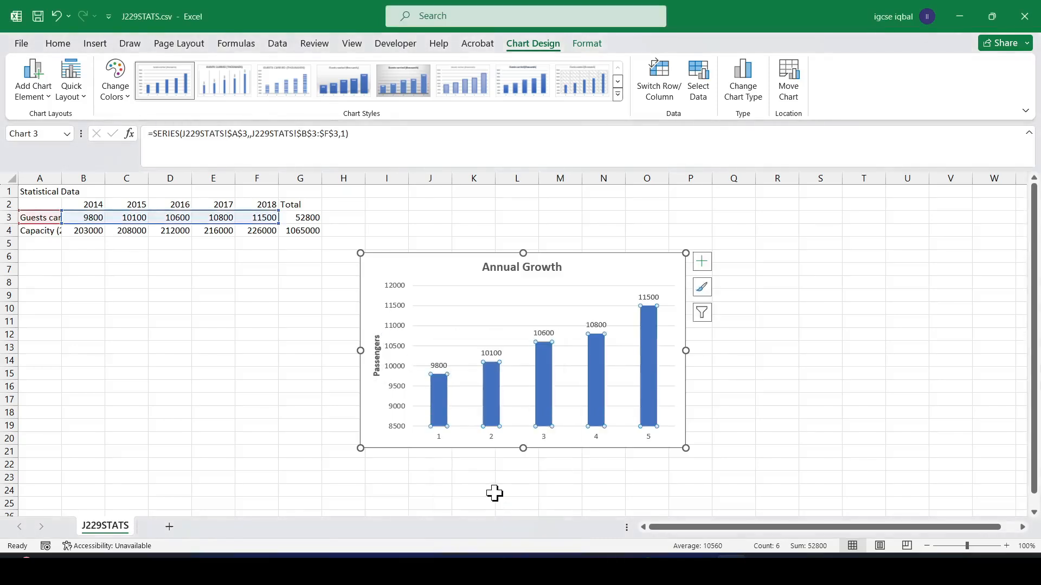
pyautogui.click(313, 309)
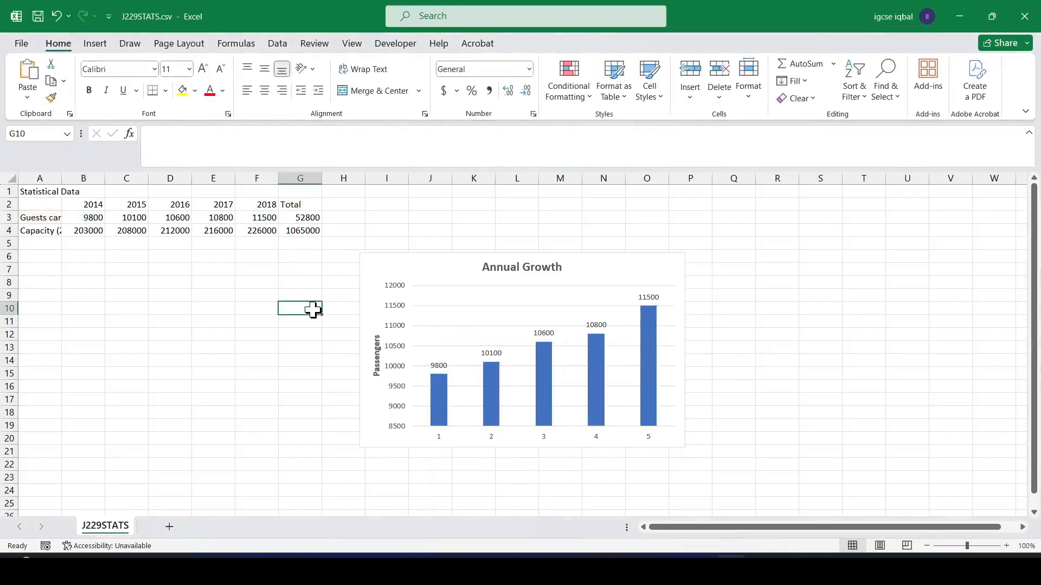
# - Check question 14 in the question paper, and set the chart's horizontal axis labels to the years 2014 to 2018 from cells B2:F2
pyautogui.hotkey('alt', 'Tab')
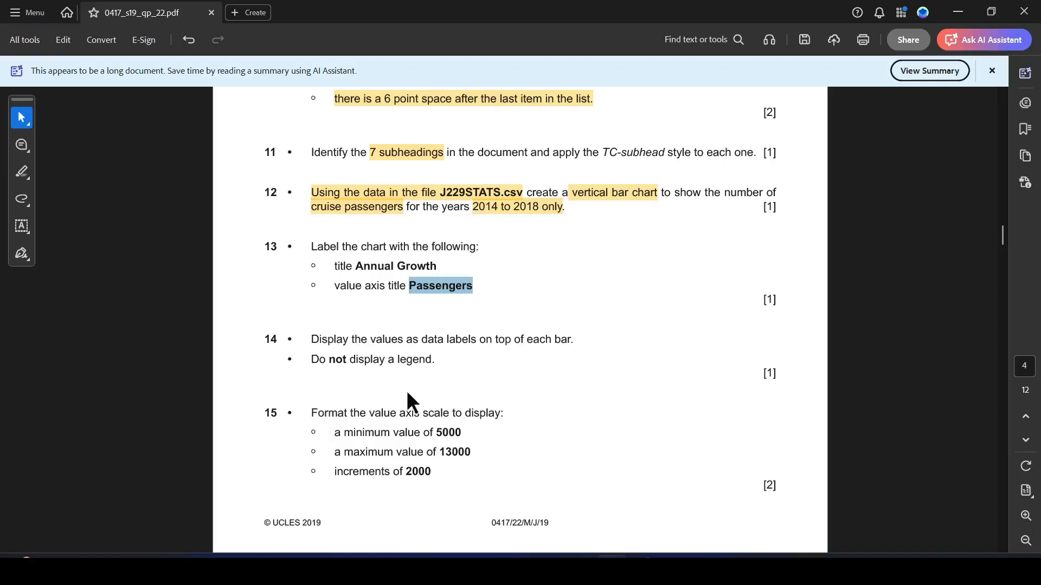
pyautogui.scroll(-1, 407, 392)
pyautogui.hotkey('alt', 'Tab')
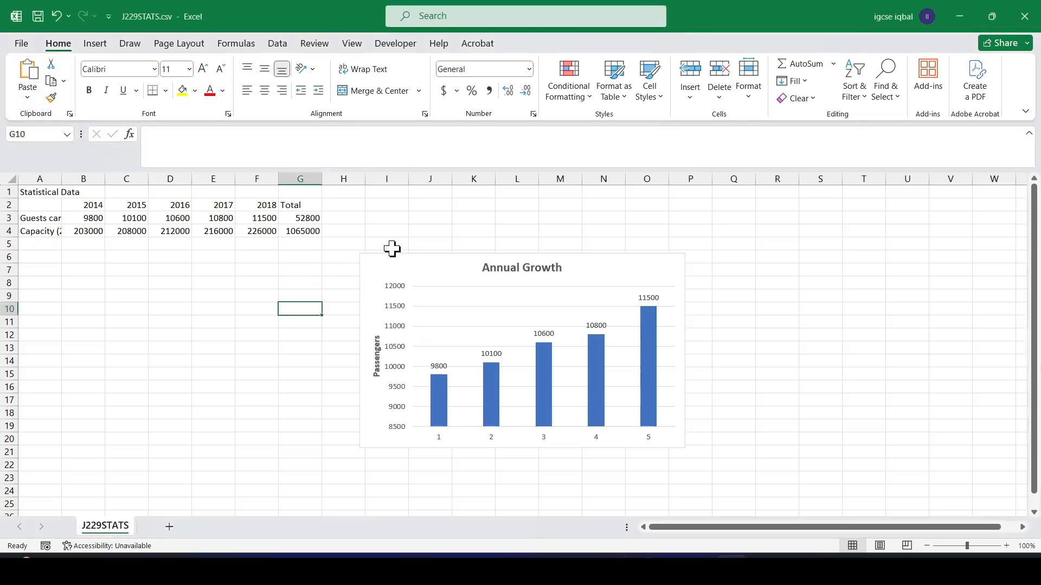
pyautogui.click(448, 437)
pyautogui.doubleClick(440, 437)
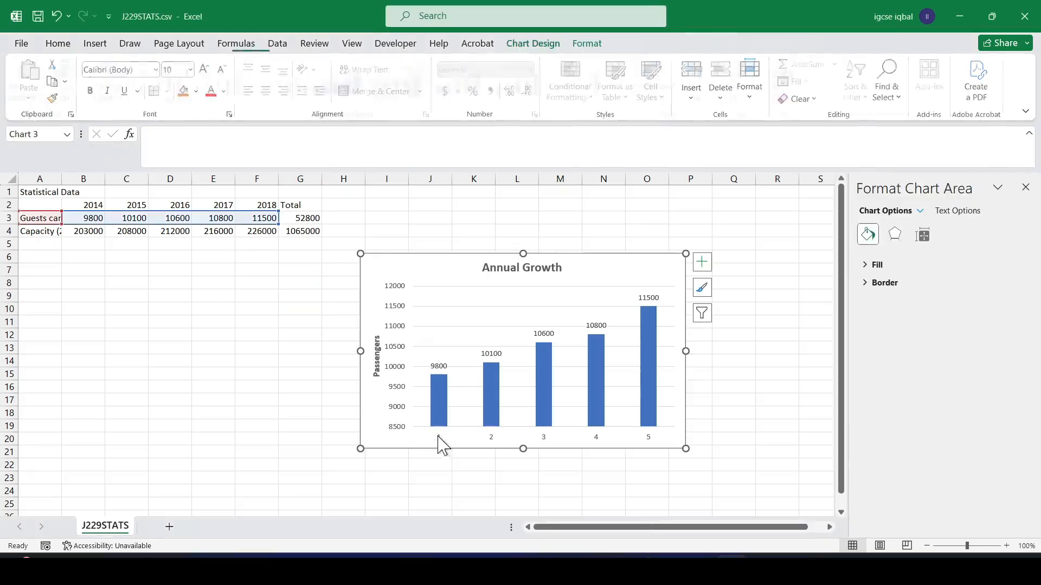
pyautogui.rightClick(439, 436)
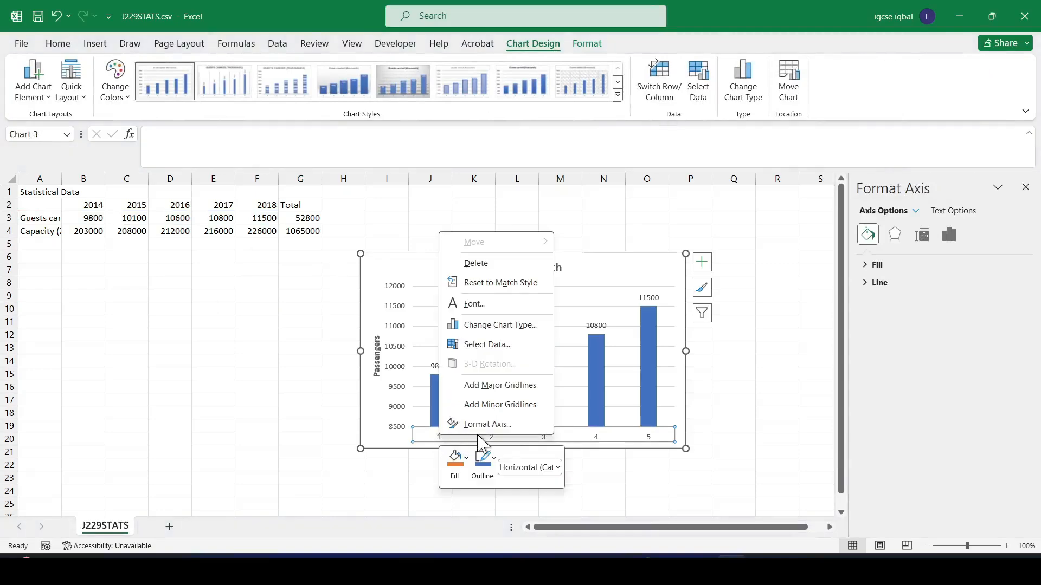
pyautogui.click(498, 350)
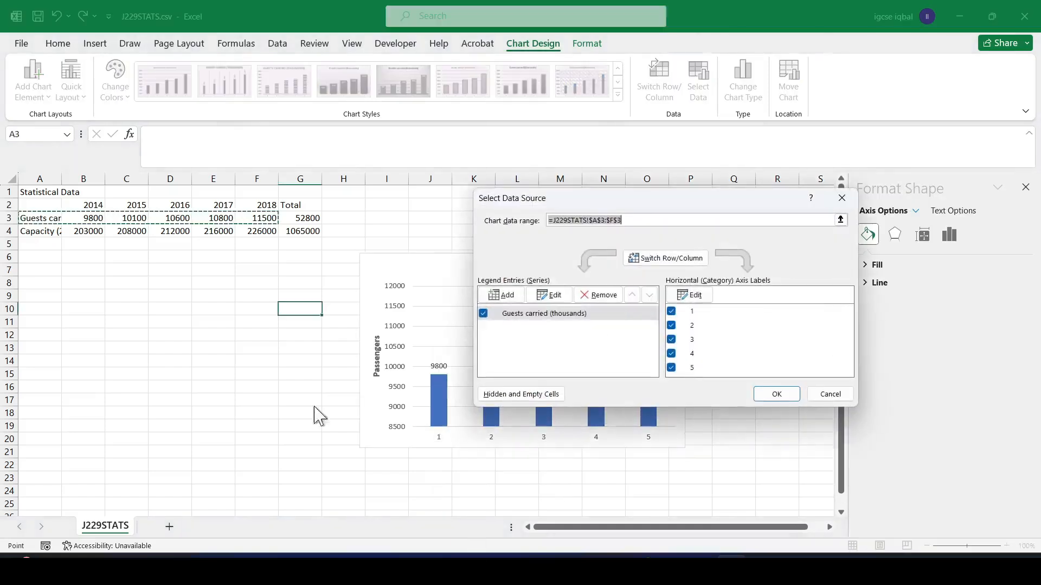
pyautogui.click(692, 297)
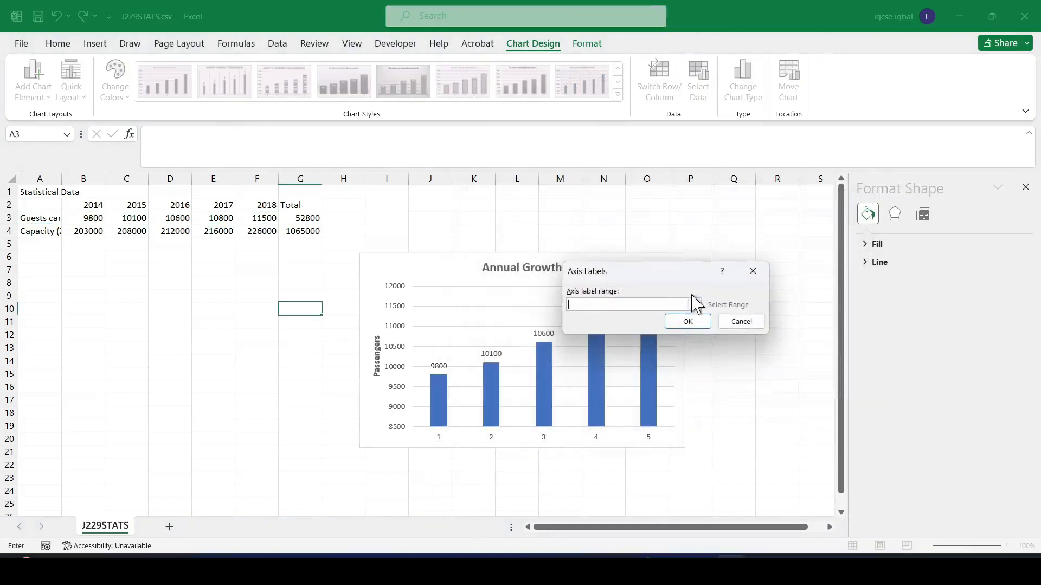
pyautogui.moveTo(93, 206); pyautogui.dragTo(275, 205)
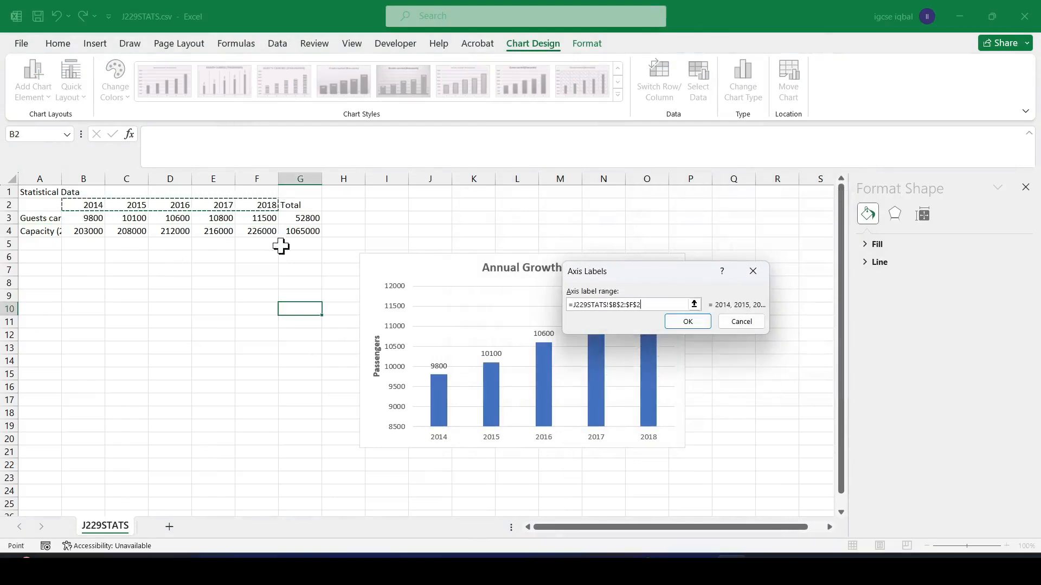
pyautogui.click(687, 322)
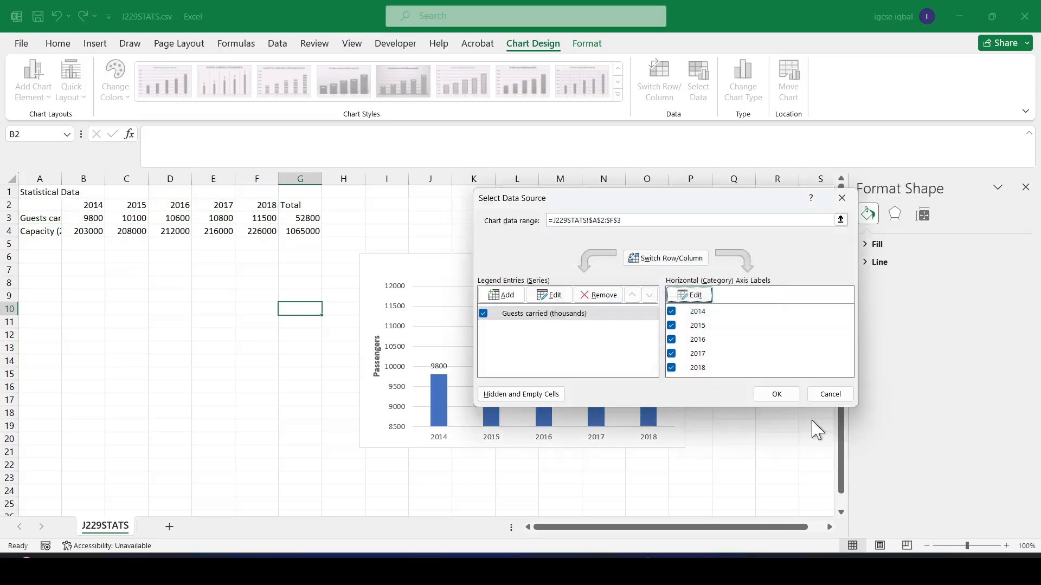
pyautogui.click(776, 394)
pyautogui.click(616, 431)
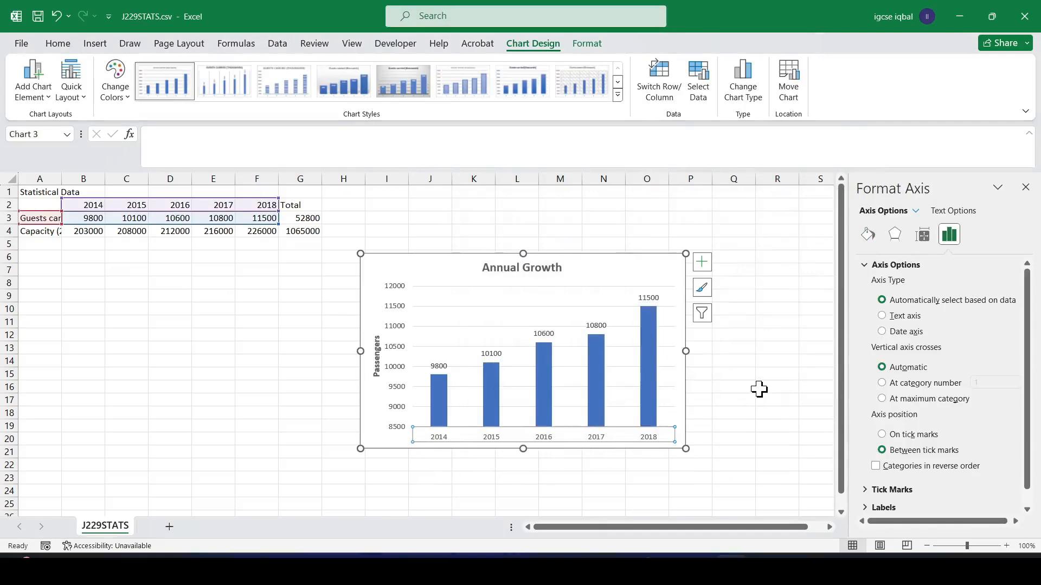
# - Highlight the minimum value 5000 in question 15 of the question paper and open the axis formatting options for the chart's vertical value axis
pyautogui.hotkey('alt', 'Tab')
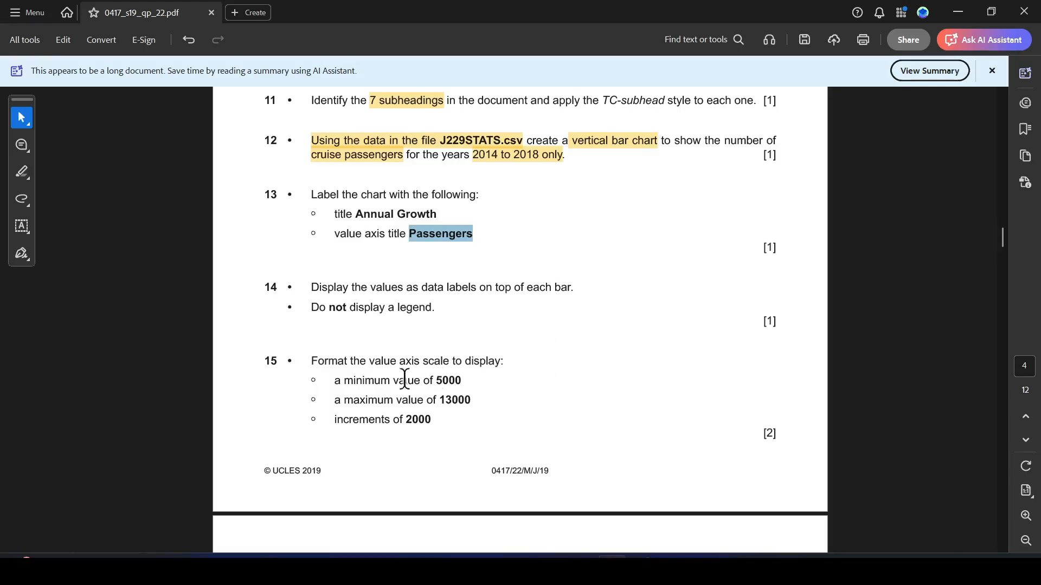
pyautogui.moveTo(432, 378); pyautogui.dragTo(462, 380)
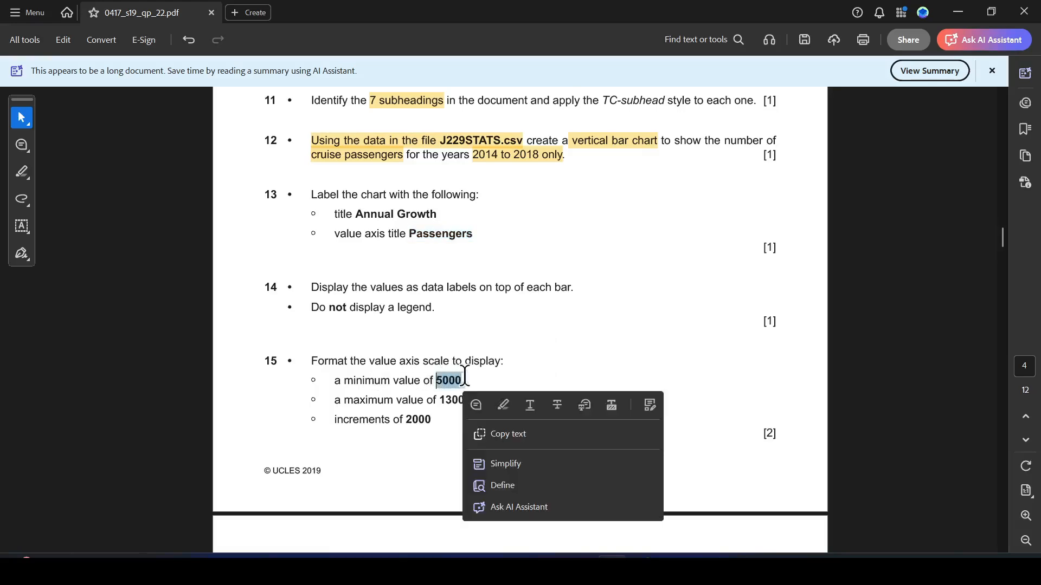
pyautogui.hotkey('alt', 'Tab')
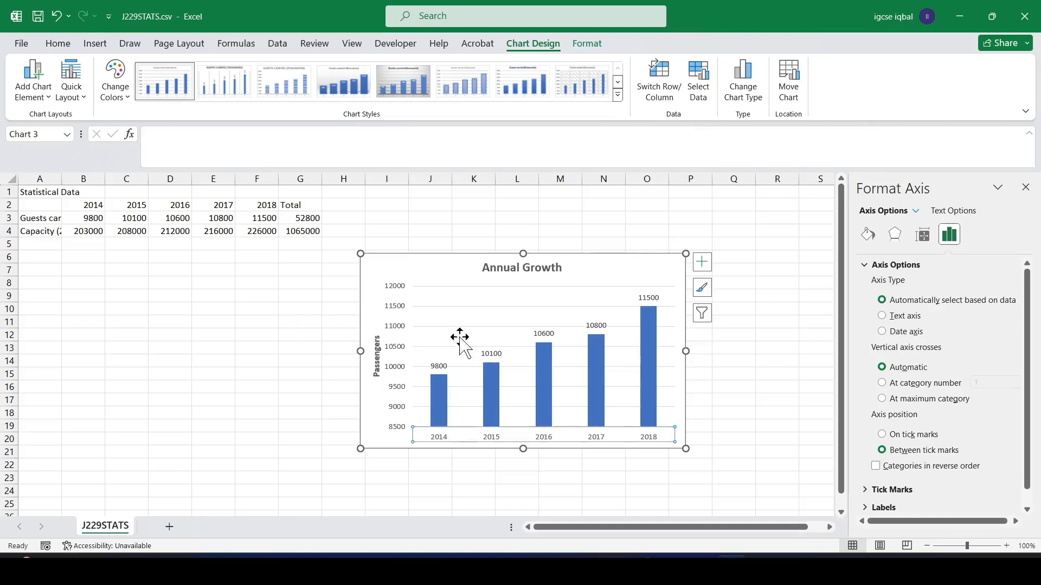
pyautogui.click(392, 319)
pyautogui.click(392, 319)
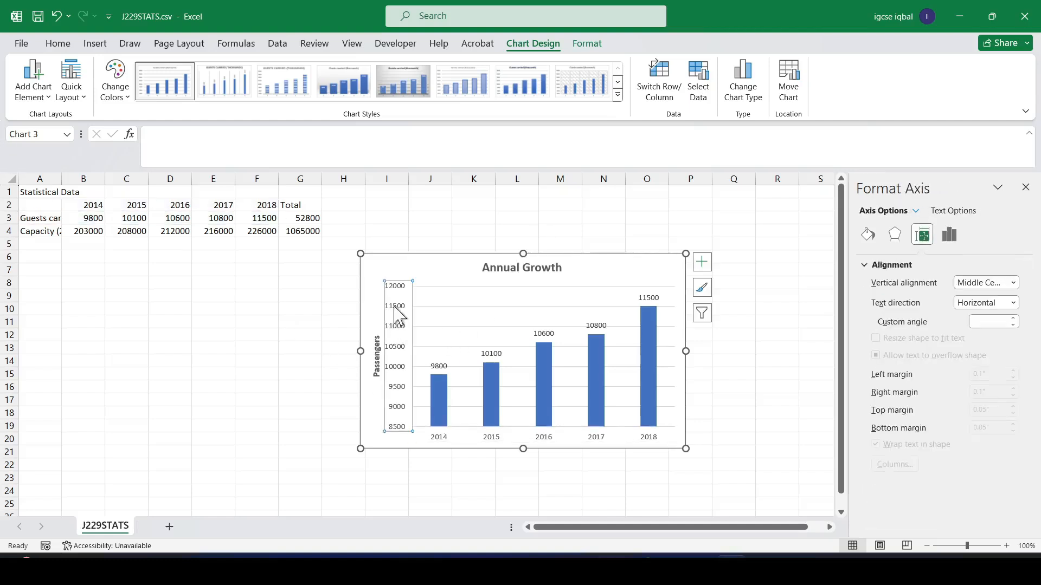
pyautogui.rightClick(394, 307)
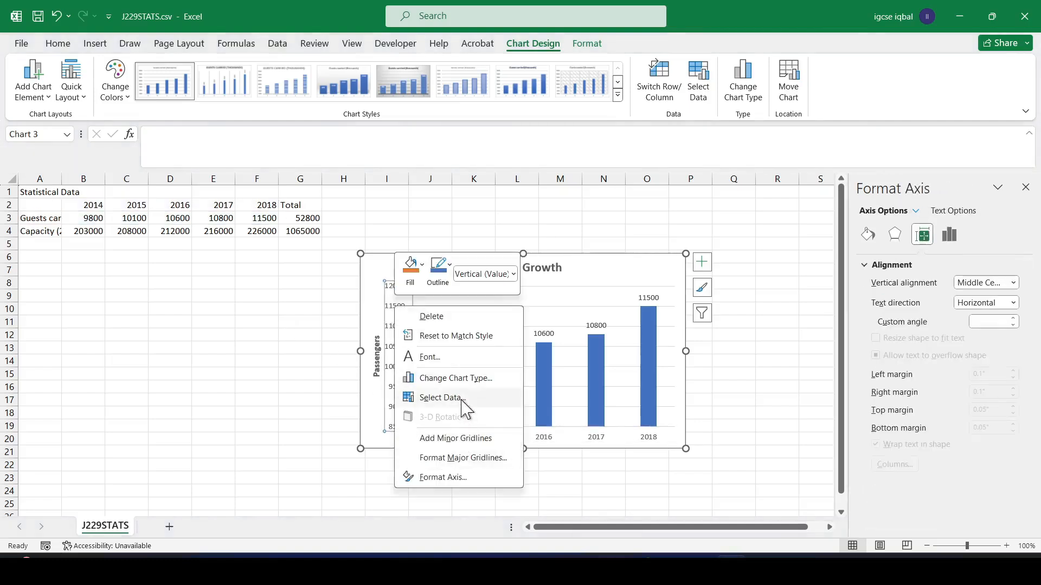
pyautogui.click(464, 478)
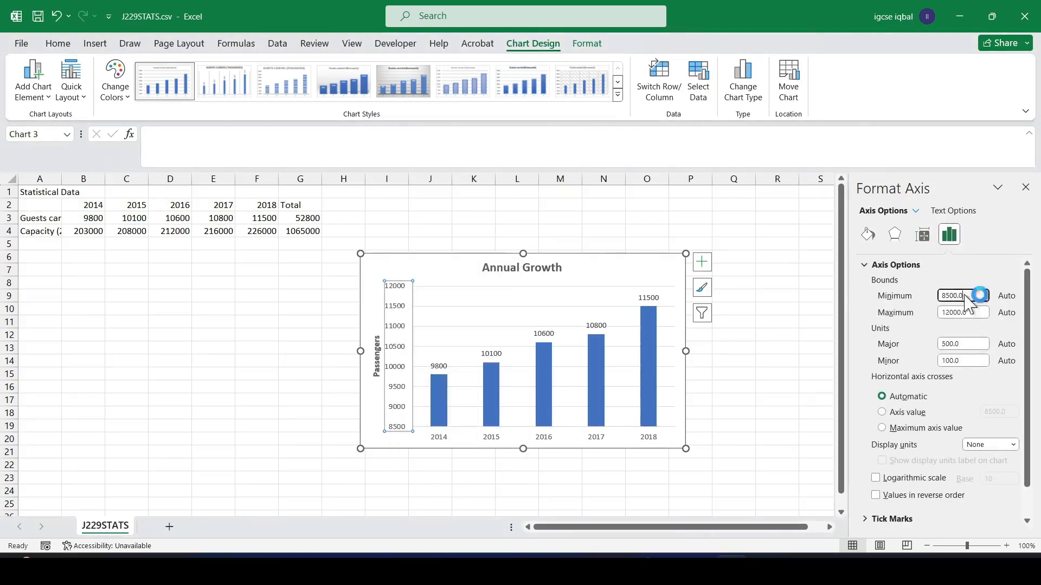
# - Set the value axis bounds to a minimum of 5000 and a maximum of 13000, checking them against question 15
pyautogui.moveTo(979, 295); pyautogui.dragTo(916, 296)
pyautogui.hotkey('alt', 'Tab')
pyautogui.hotkey('alt', 'Tab')
pyautogui.click(946, 296)
pyautogui.click(948, 313)
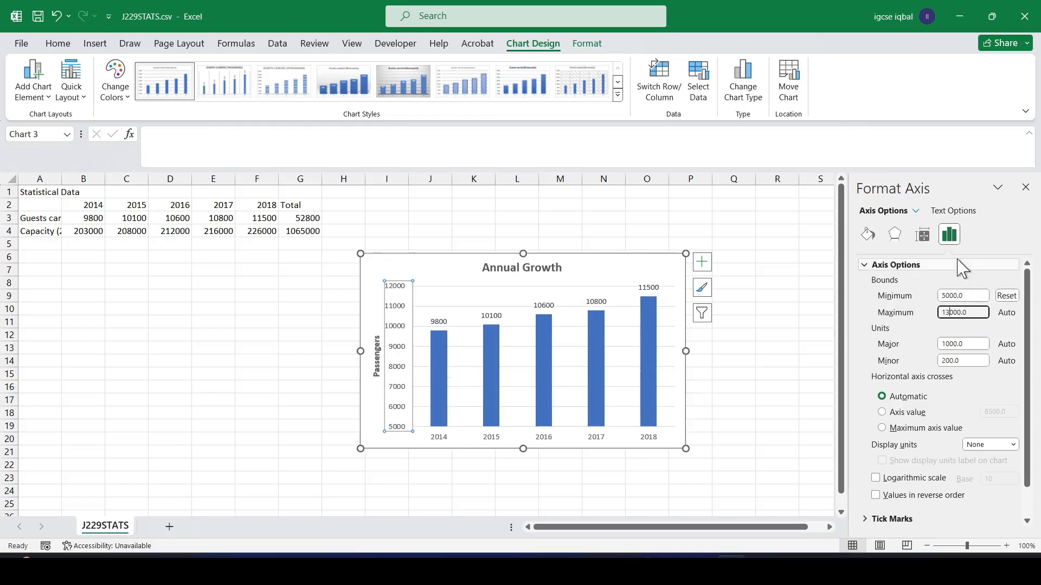
pyautogui.hotkey('alt', 'Tab')
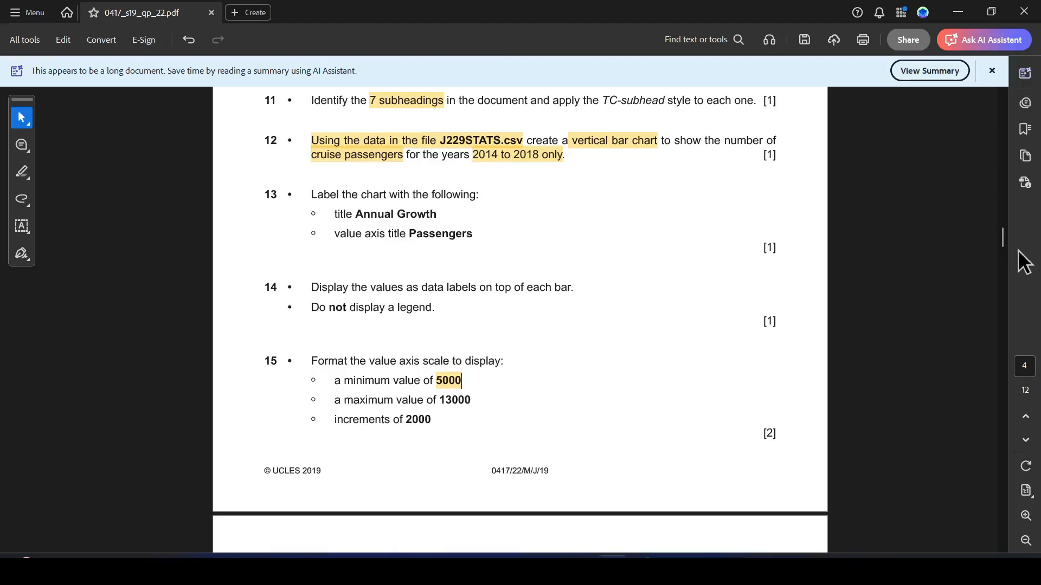
pyautogui.hotkey('alt', 'Tab')
pyautogui.click(777, 328)
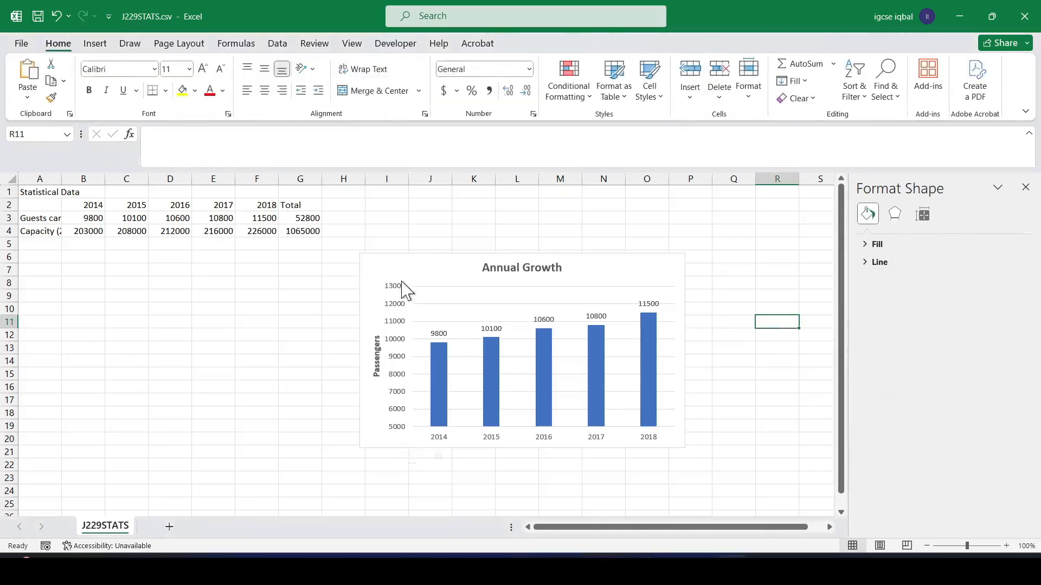
# - Check the increments in question 15 and set the value axis major unit to 2000
pyautogui.hotkey('alt', 'Tab')
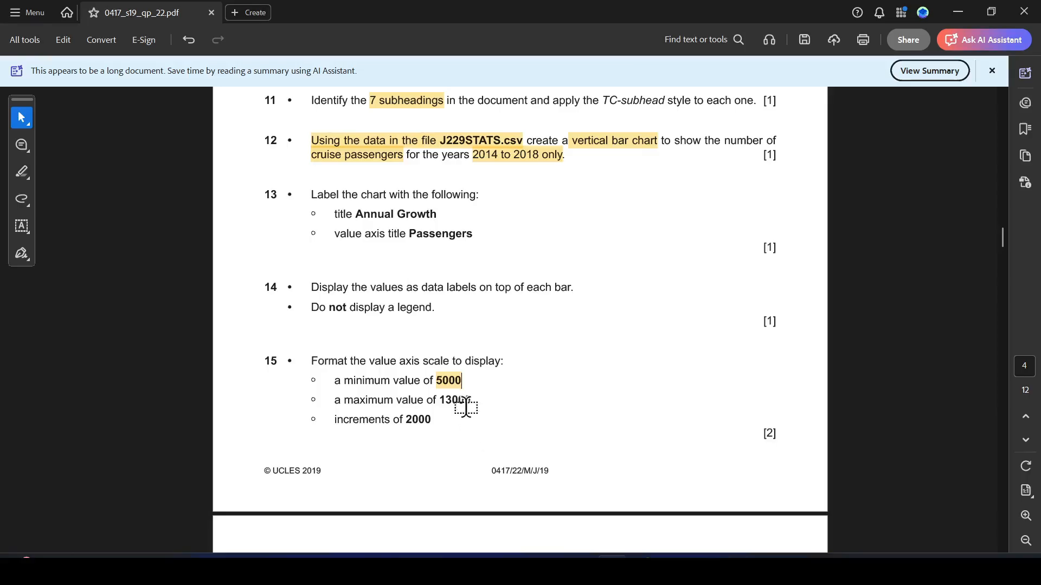
pyautogui.hotkey('alt', 'Tab')
pyautogui.click(400, 350)
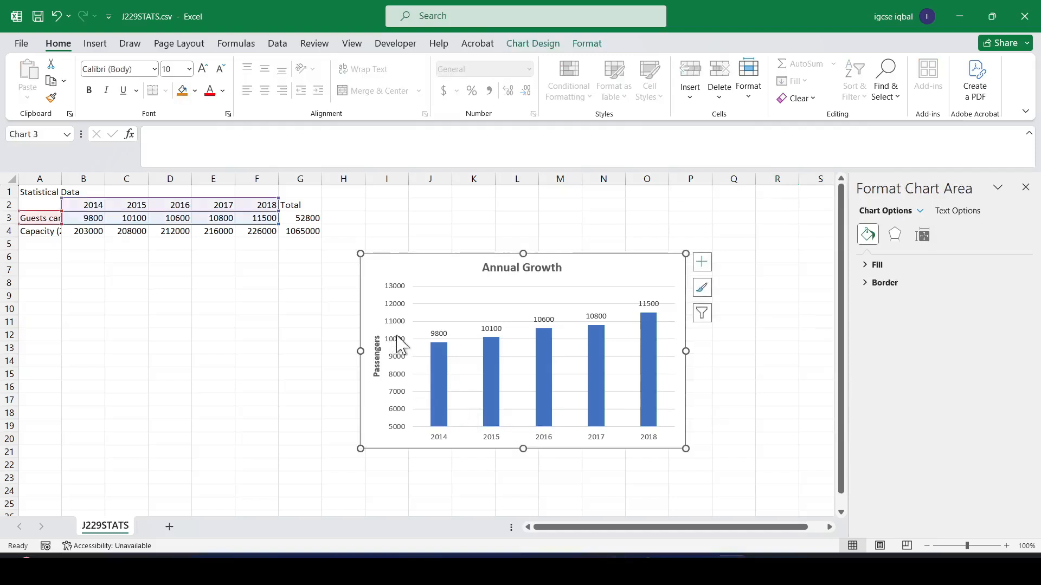
pyautogui.click(398, 338)
pyautogui.rightClick(398, 337)
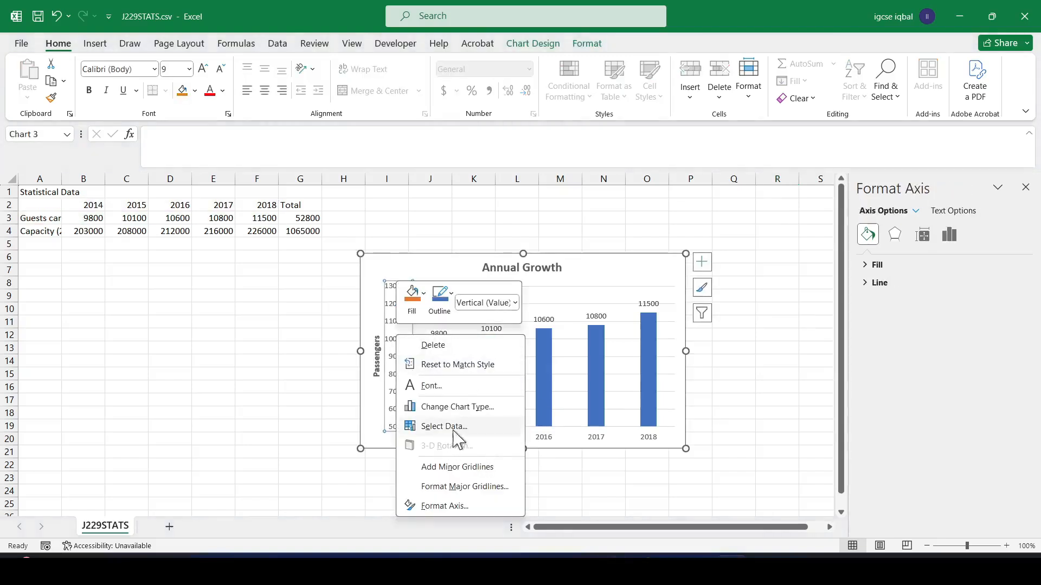
pyautogui.click(455, 508)
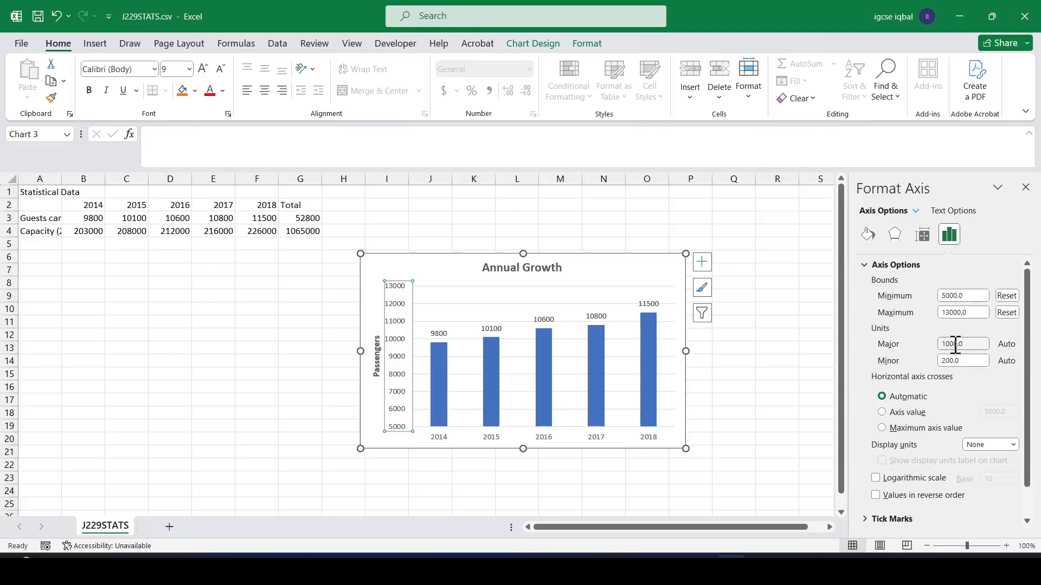
pyautogui.click(946, 345)
pyautogui.press('BackSpace')
pyautogui.write('2')
pyautogui.press('Return')
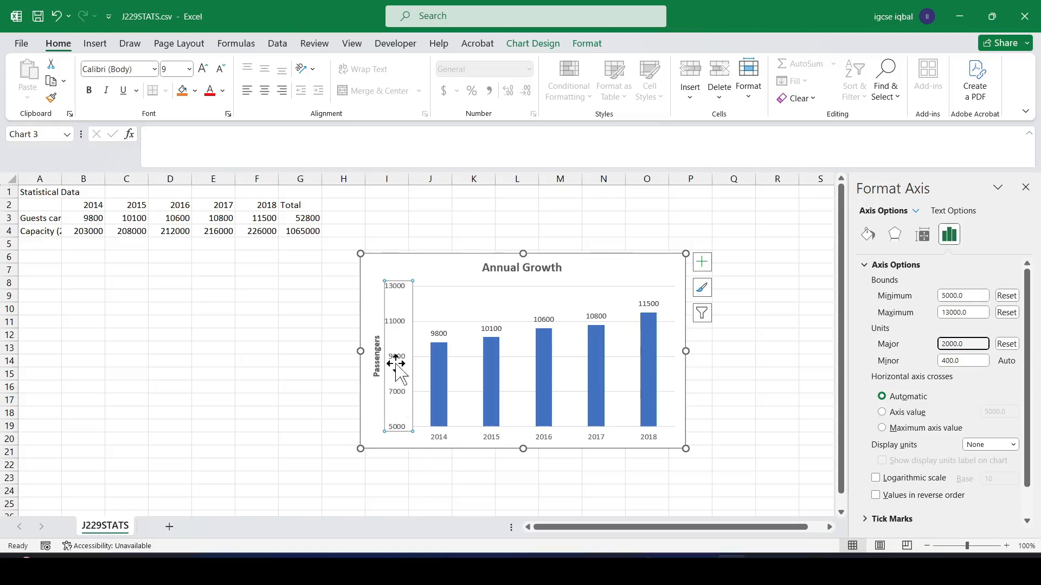
pyautogui.click(737, 377)
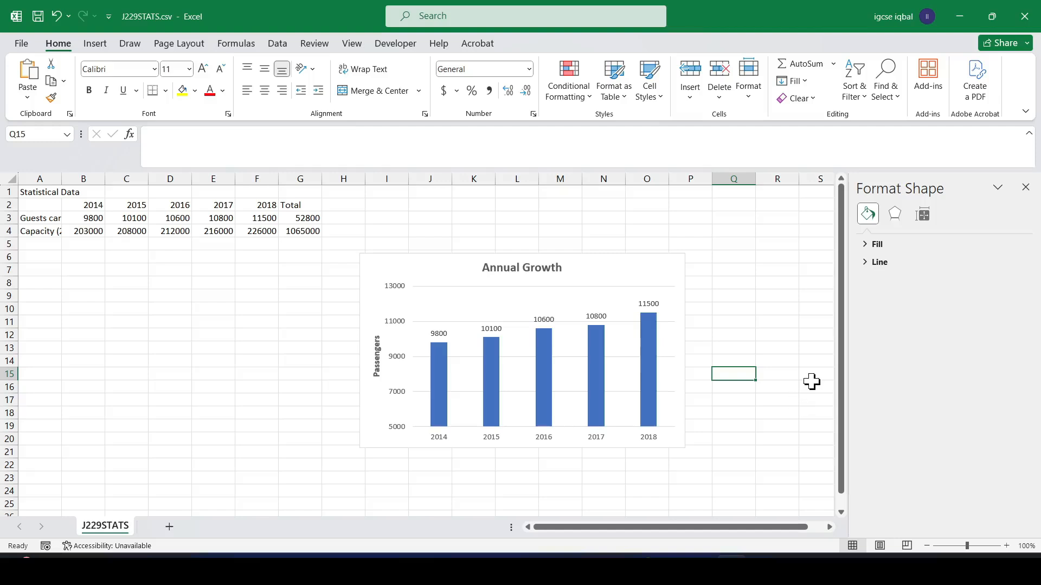
# - Read question 16 in the question paper and copy the phrase "over the past five years:"
pyautogui.hotkey('alt', 'Tab')
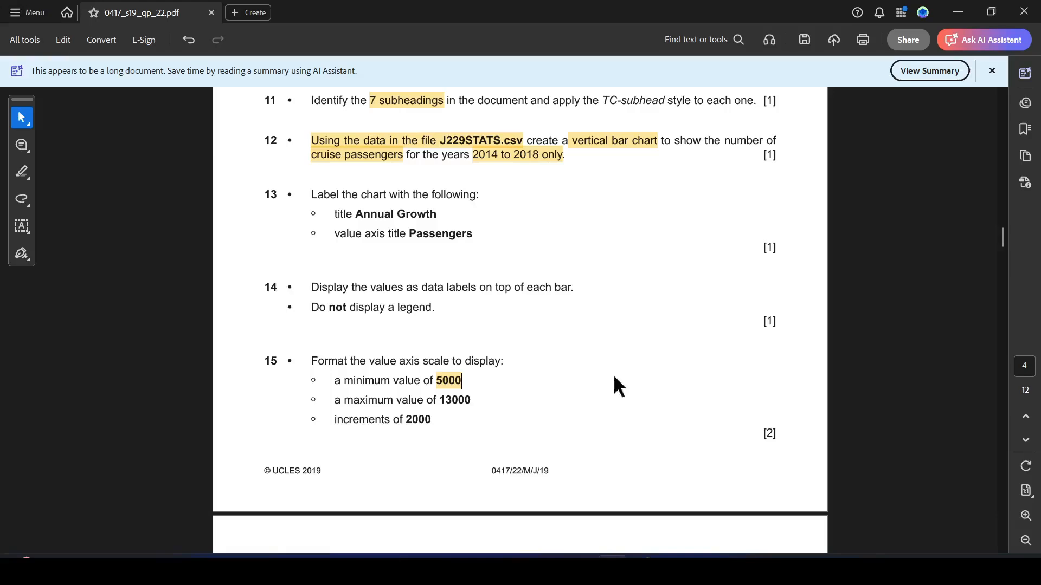
pyautogui.scroll(-5, 486, 343)
pyautogui.scroll(-2, 477, 350)
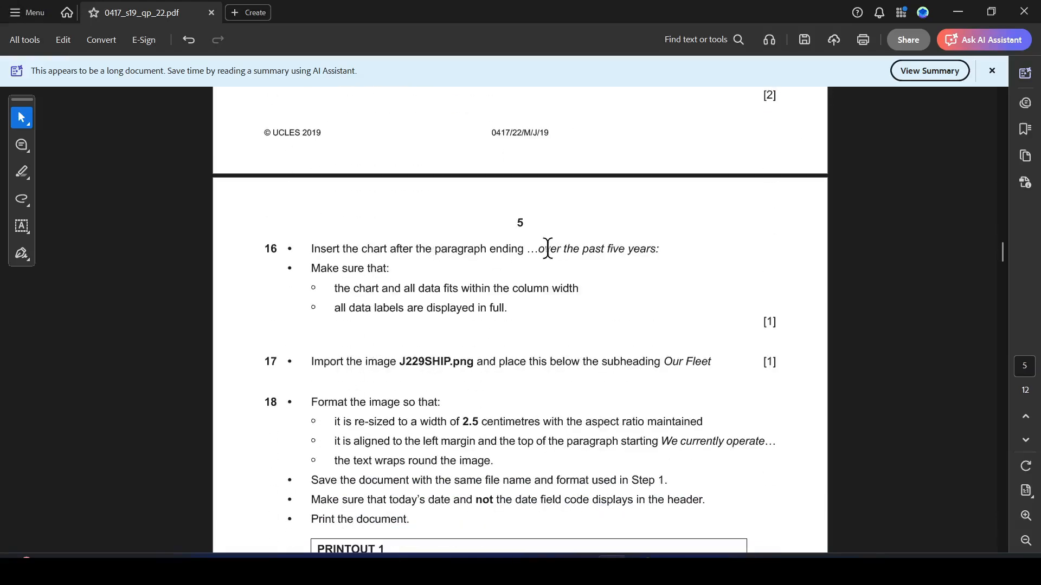
pyautogui.moveTo(538, 250); pyautogui.dragTo(659, 251)
pyautogui.hotkey('ctrl', 'c')
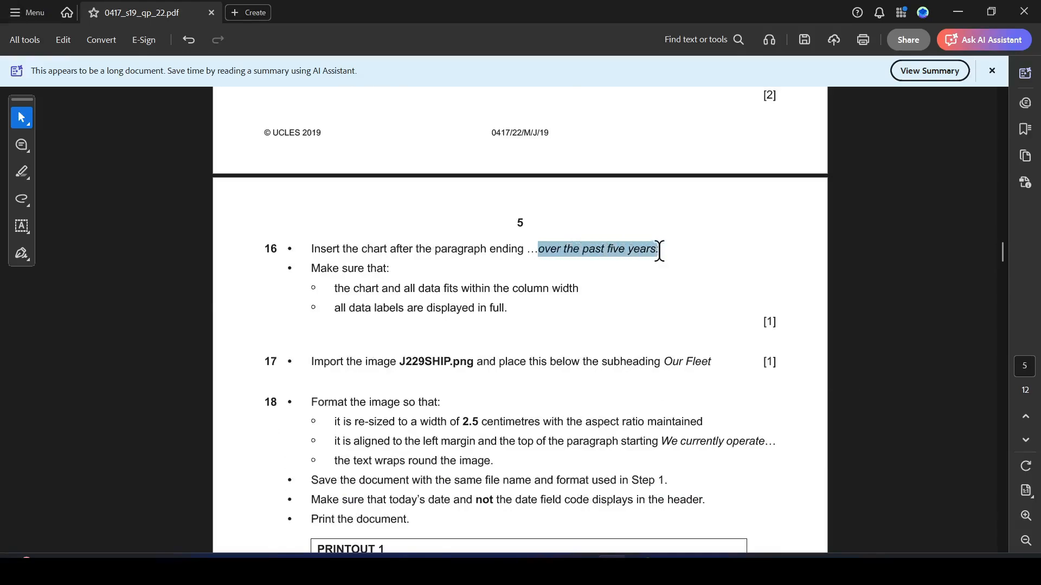
# - Switch to TCREPORT.docx in Word, find "over the past five years:" and add an empty paragraph after the paragraph ending with it
pyautogui.hotkey('alt', 'Tab')
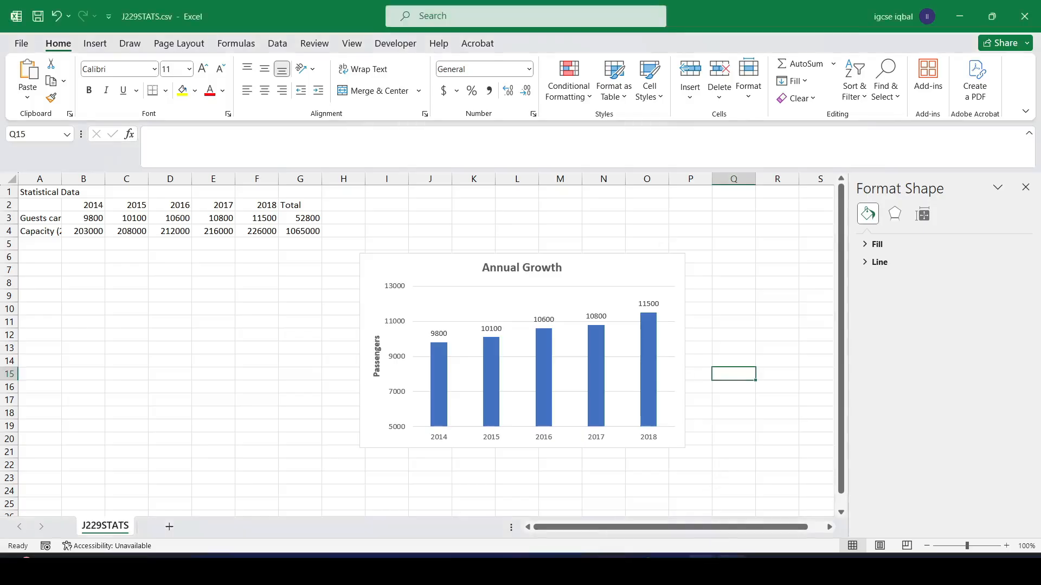
pyautogui.moveTo(701, 569)
pyautogui.click(774, 502)
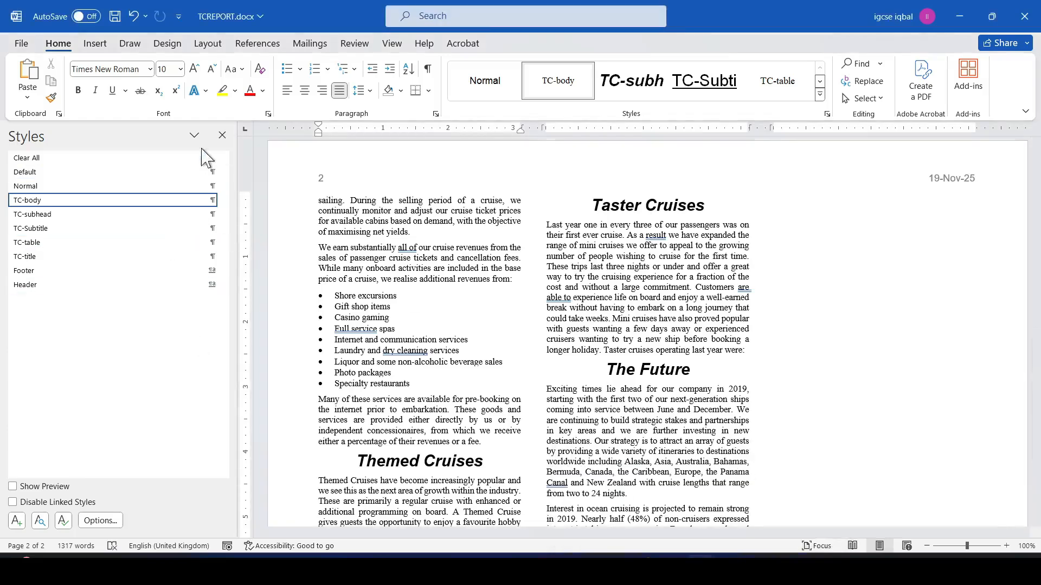
pyautogui.click(223, 135)
pyautogui.hotkey('ctrl', 'f')
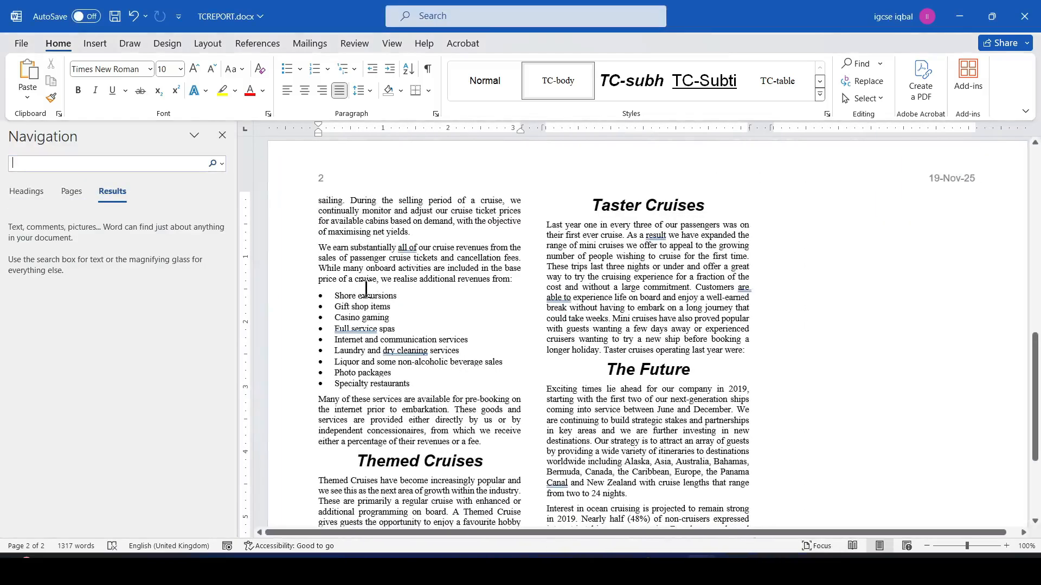
pyautogui.hotkey('ctrl', 'v')
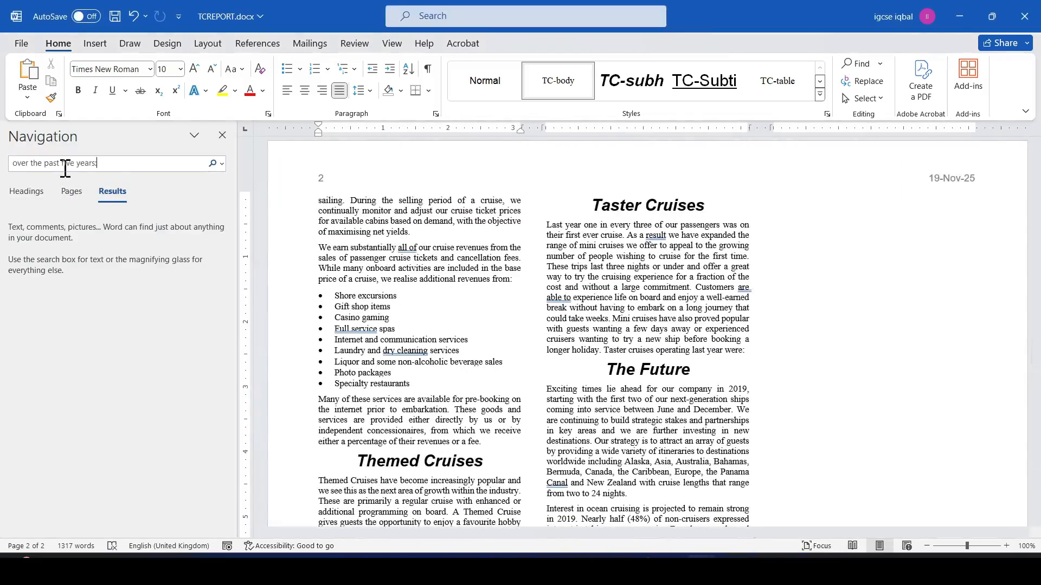
pyautogui.press('Return')
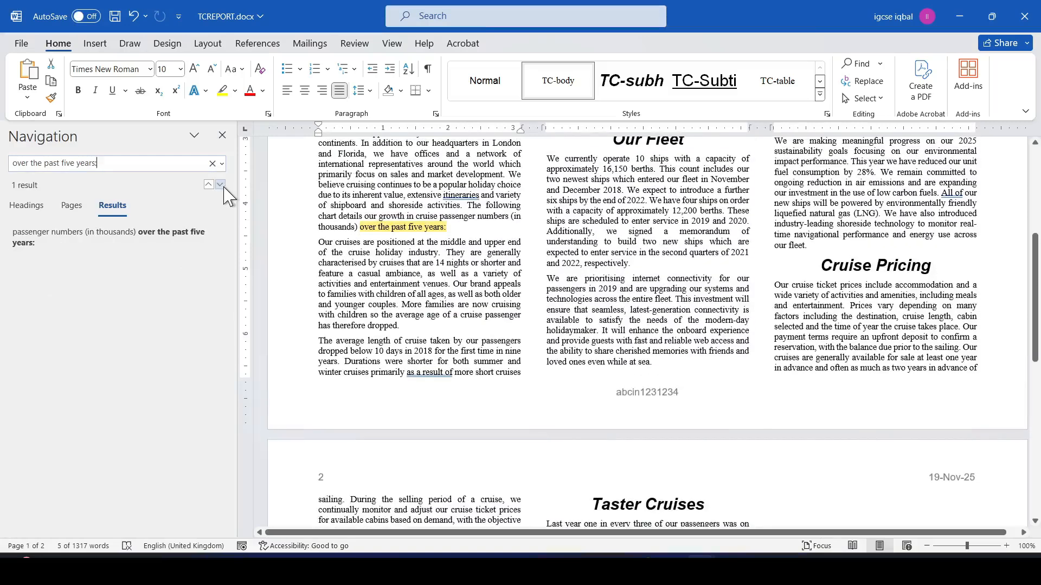
pyautogui.click(470, 228)
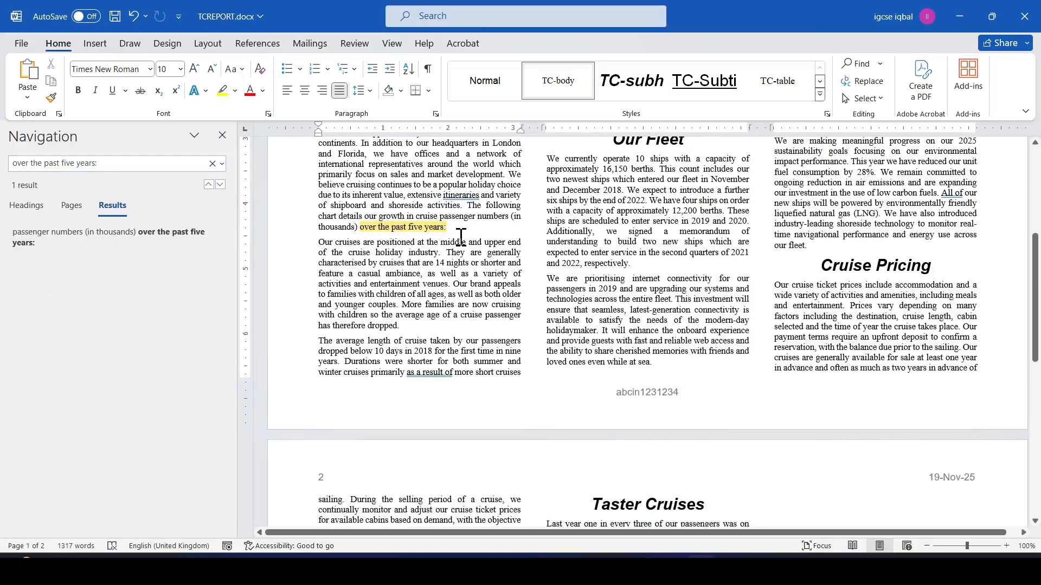
pyautogui.press('Return')
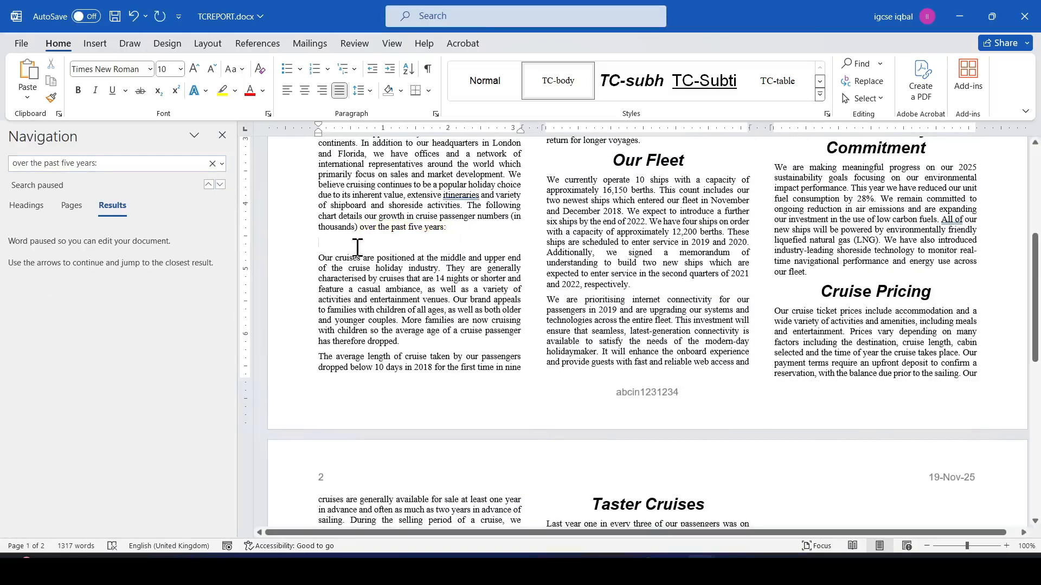
# - Copy the Annual Growth chart from J229STATS.csv in Excel and paste it into the empty paragraph in TCREPORT.docx in Word
pyautogui.hotkey('alt', 'Tab')
pyautogui.click(478, 303)
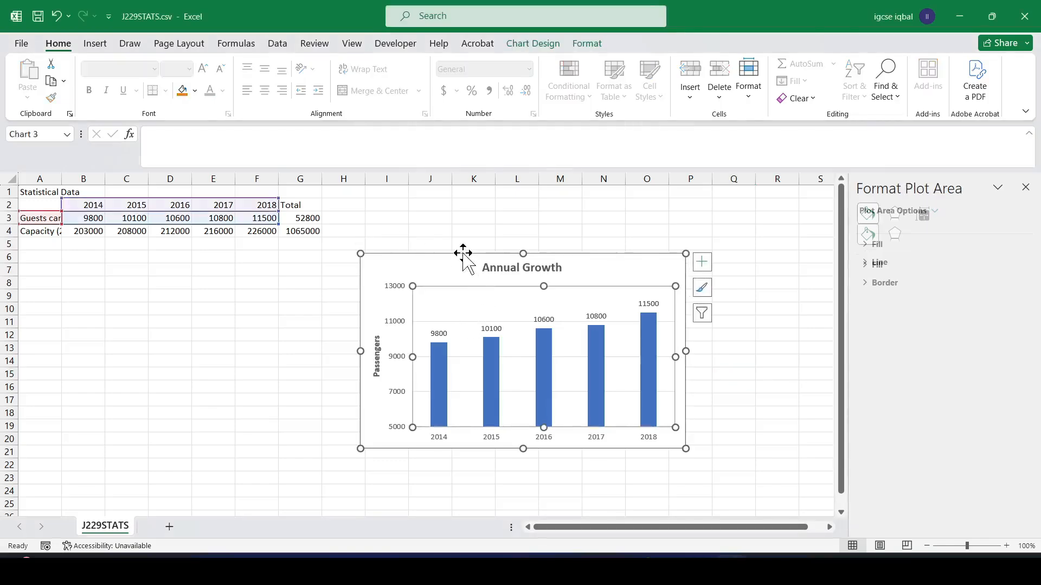
pyautogui.click(463, 256)
pyautogui.hotkey('alt', 'Tab')
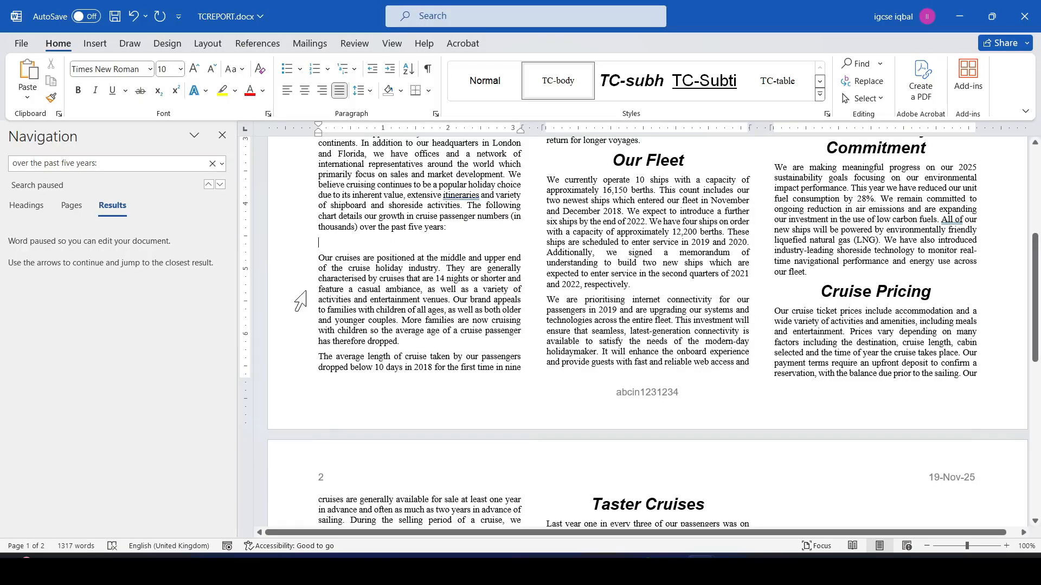
pyautogui.hotkey('ctrl', 'v')
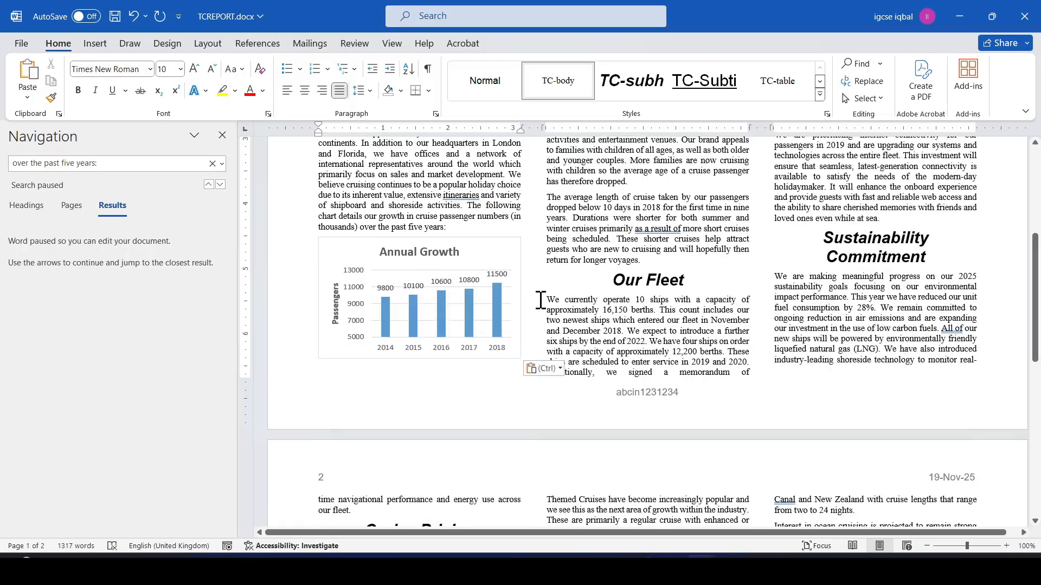
pyautogui.hotkey('alt', 'Tab')
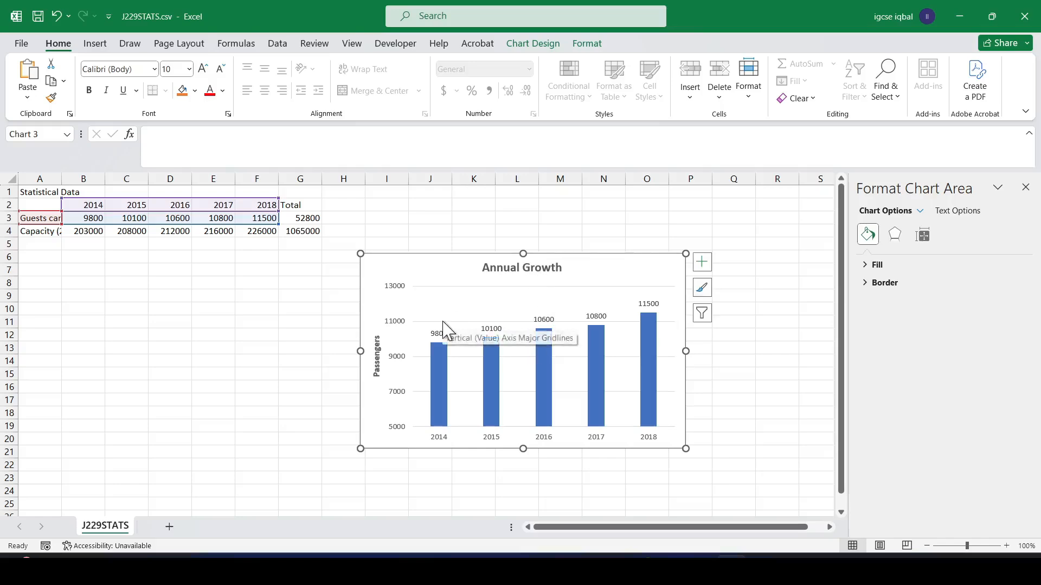
pyautogui.hotkey('alt', 'Tab')
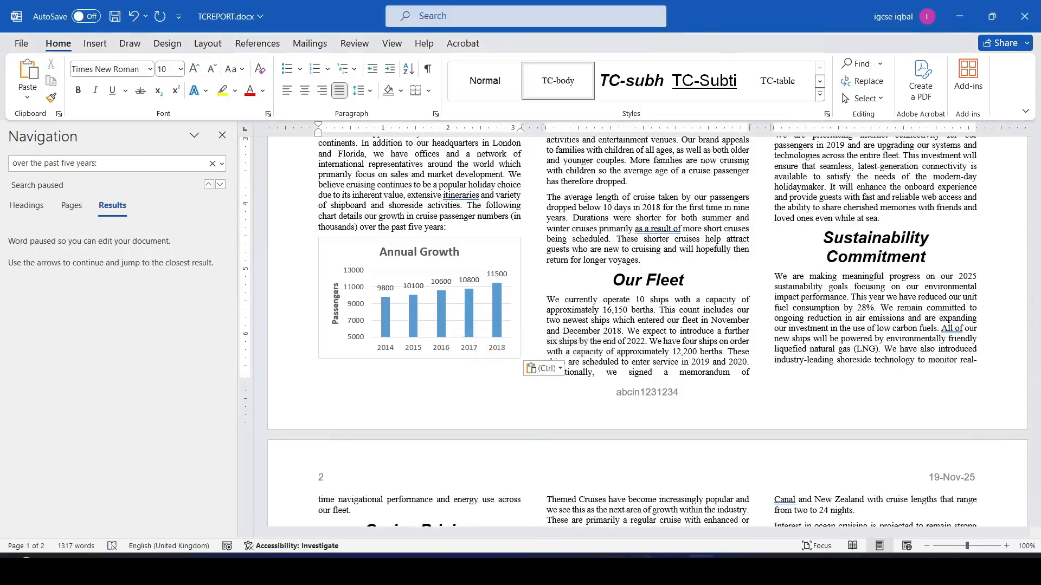
# - Check the pasted chart against question 16 in the question paper and highlight "all data labels are displayed in full"
pyautogui.click(612, 569)
pyautogui.scroll(-3, 439, 332)
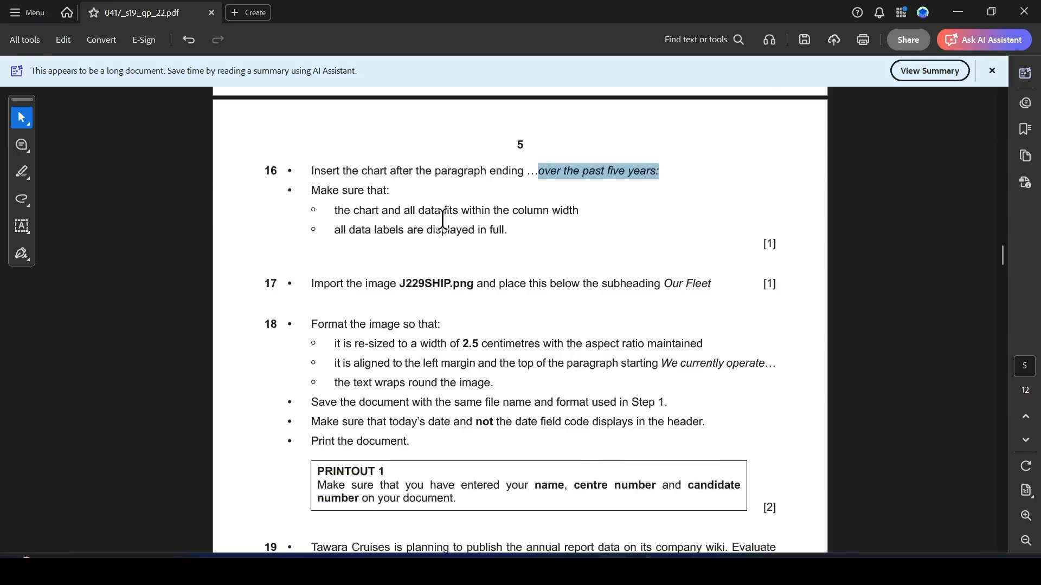
pyautogui.hotkey('alt', 'Tab')
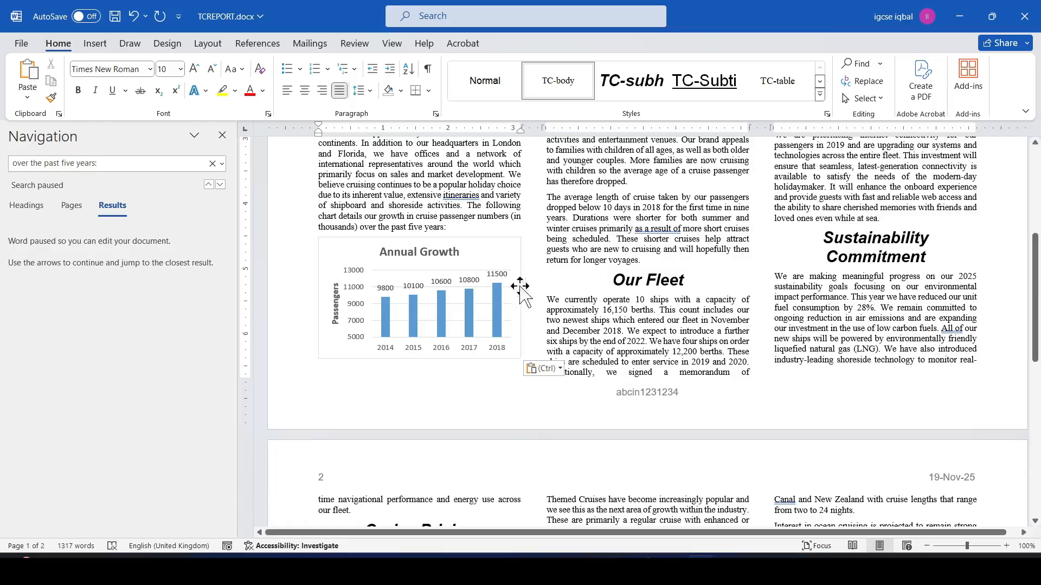
pyautogui.hotkey('alt', 'Tab')
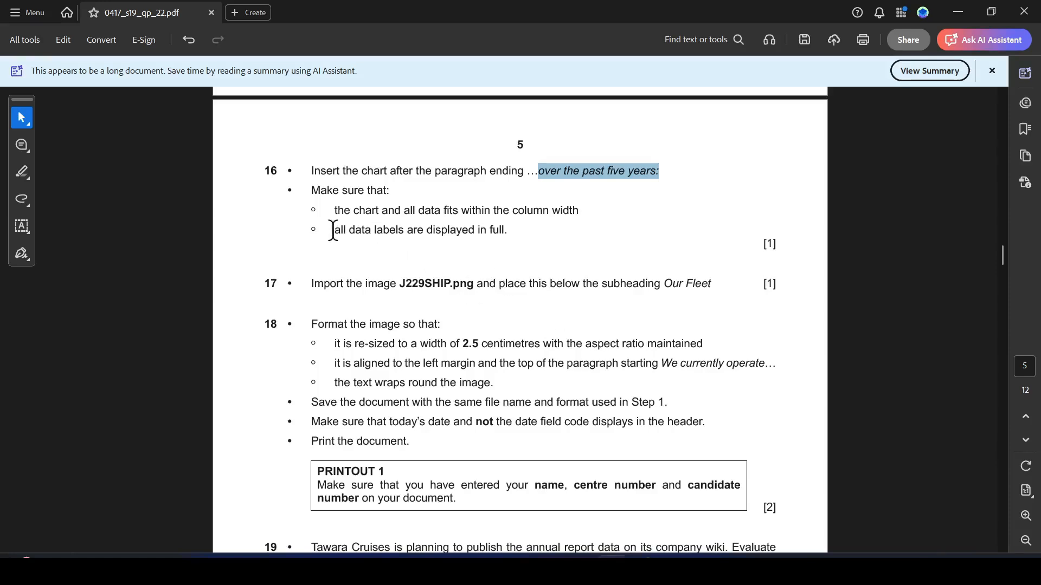
pyautogui.moveTo(333, 230); pyautogui.dragTo(504, 232)
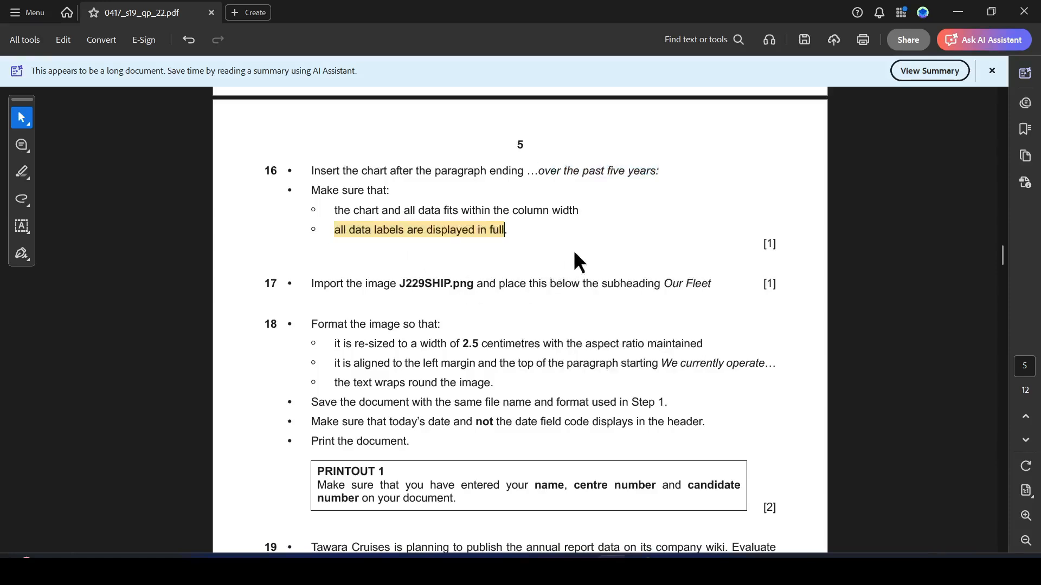
pyautogui.hotkey('alt', 'Tab')
pyautogui.scroll(-3, 484, 342)
pyautogui.scroll(3, 484, 342)
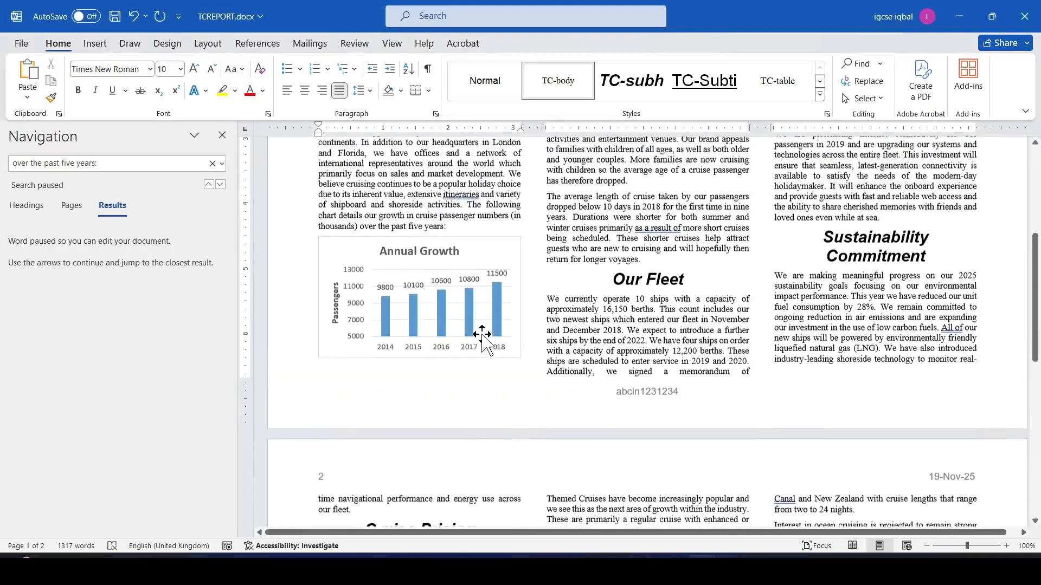
# - Return to the question paper PDF and highlight the image name J229SHIP.png in question 17
pyautogui.hotkey('alt', 'Tab')
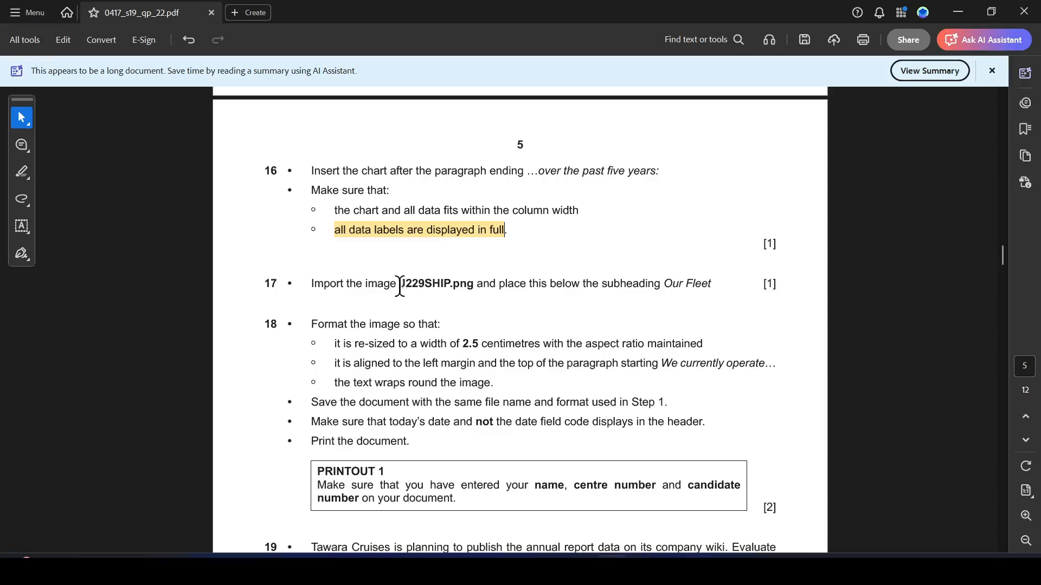
pyautogui.moveTo(400, 286); pyautogui.dragTo(478, 285)
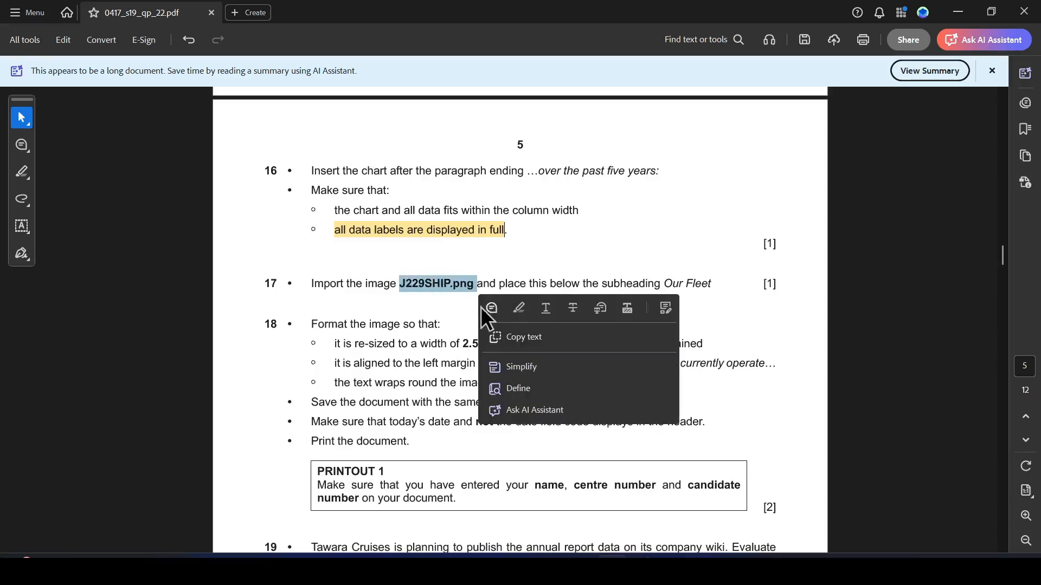
pyautogui.click(519, 307)
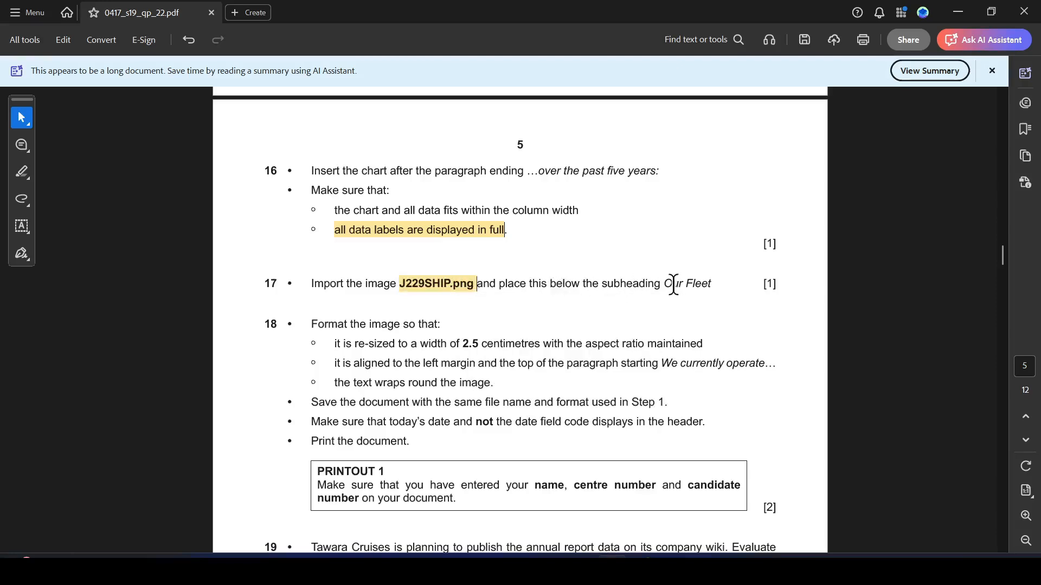
# - In TCREPORT.docx, start inserting a picture from this device before "We currently operate" under the Our Fleet subheading
pyautogui.hotkey('alt', 'Tab')
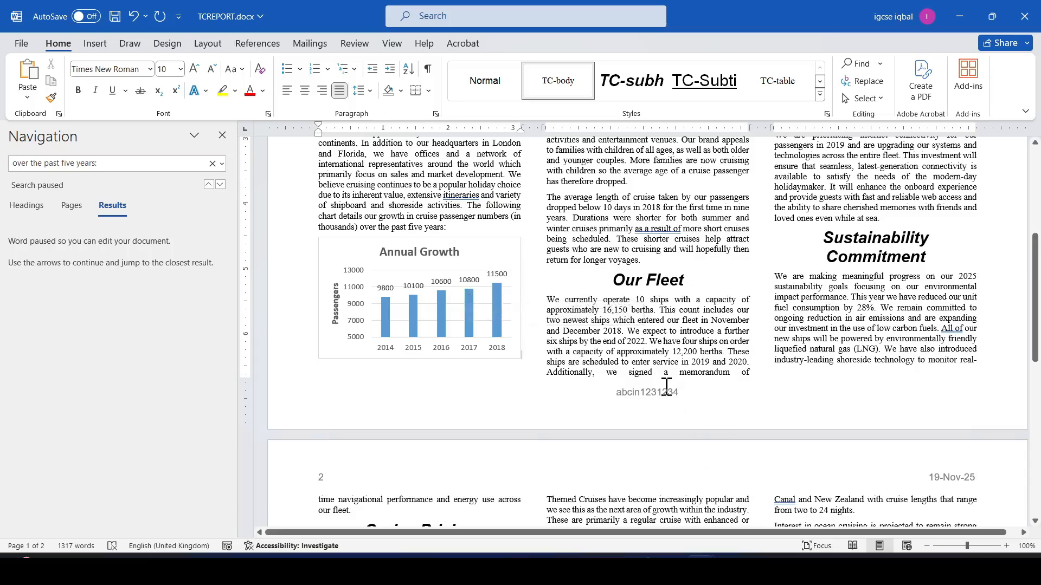
pyautogui.click(550, 301)
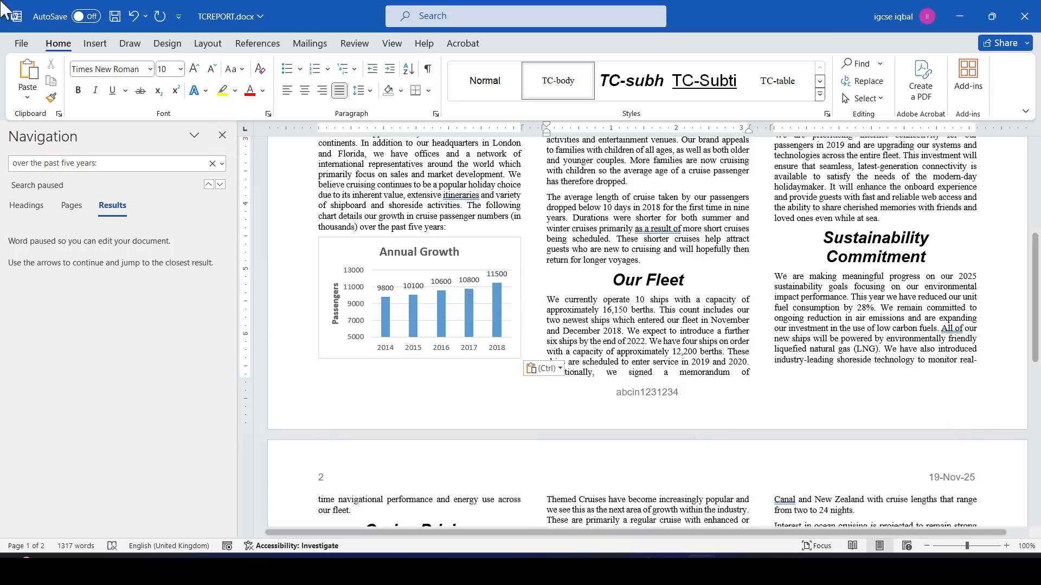
pyautogui.click(95, 43)
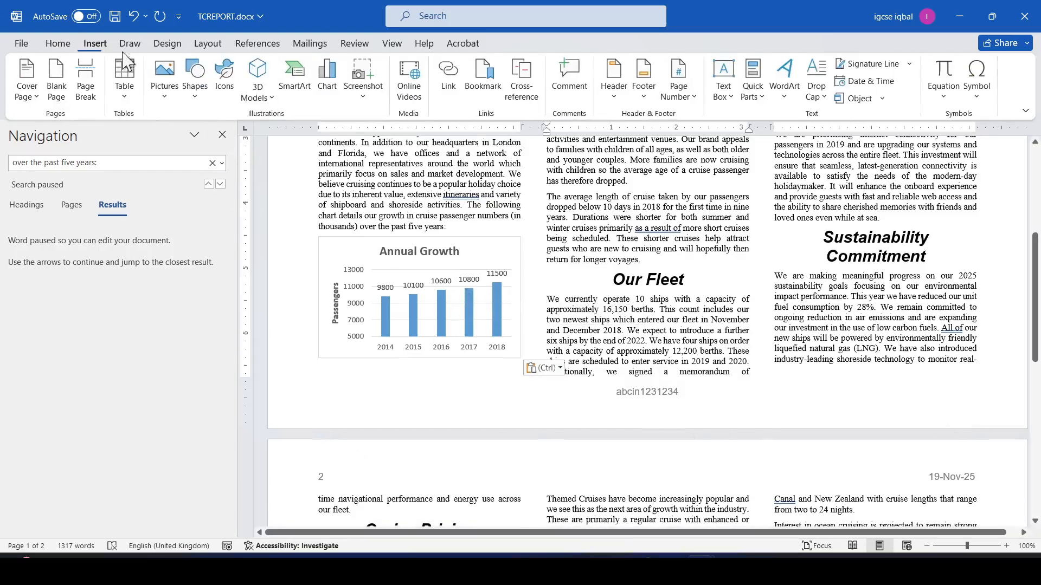
pyautogui.click(167, 82)
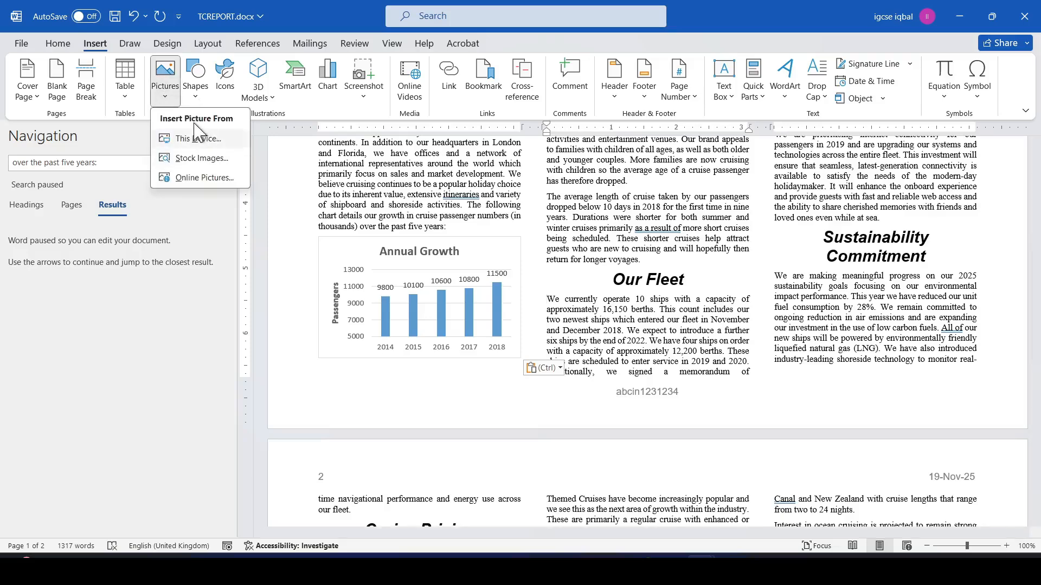
pyautogui.click(196, 140)
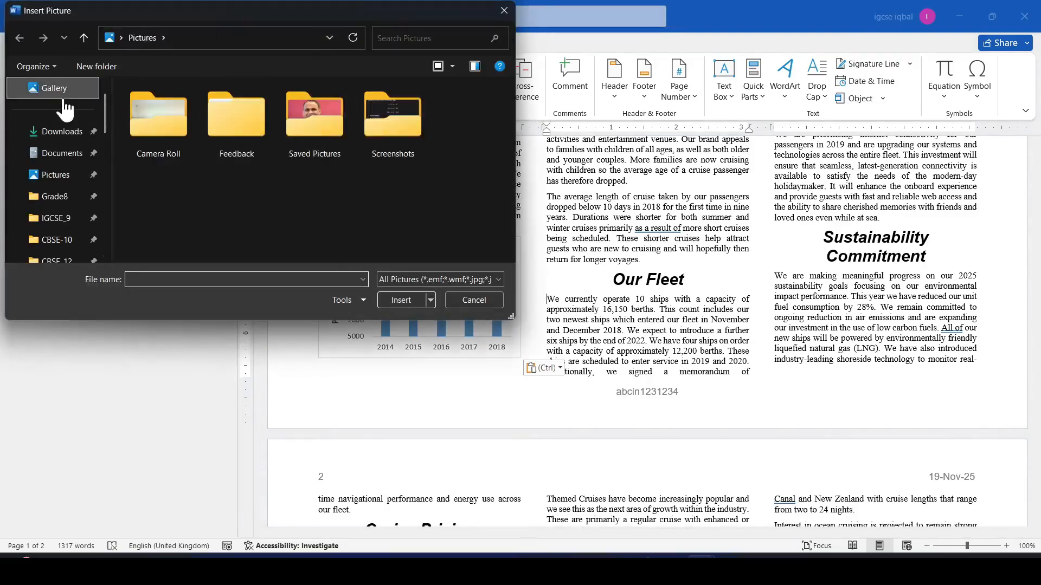
# - Browse from the Desktop to the confidential source files folder inside 2019 > 0417_s19_sf_22 and insert J229SHIP.png
pyautogui.click(330, 38)
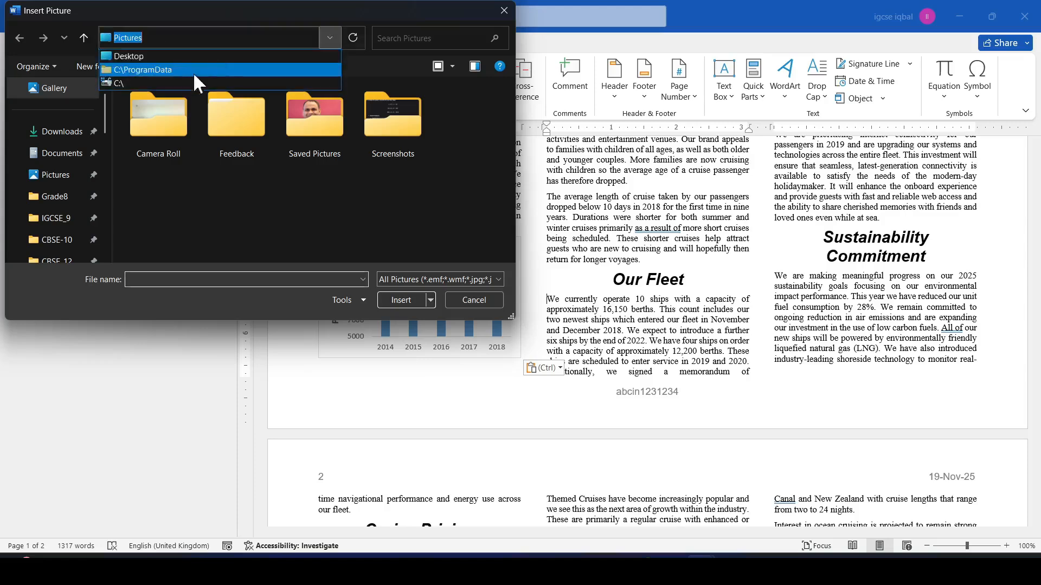
pyautogui.click(152, 54)
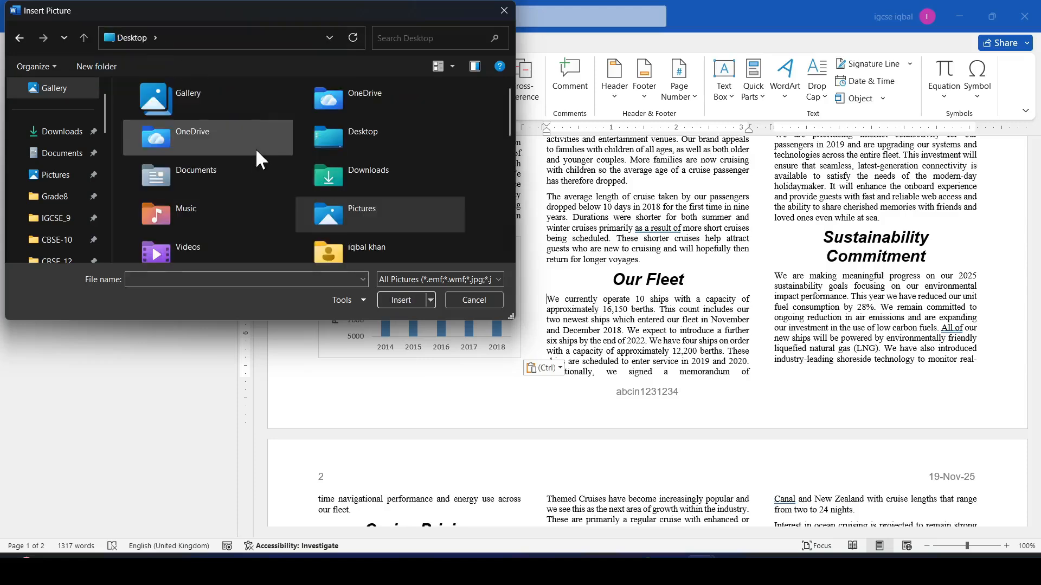
pyautogui.scroll(-8, 259, 148)
pyautogui.scroll(2, 252, 165)
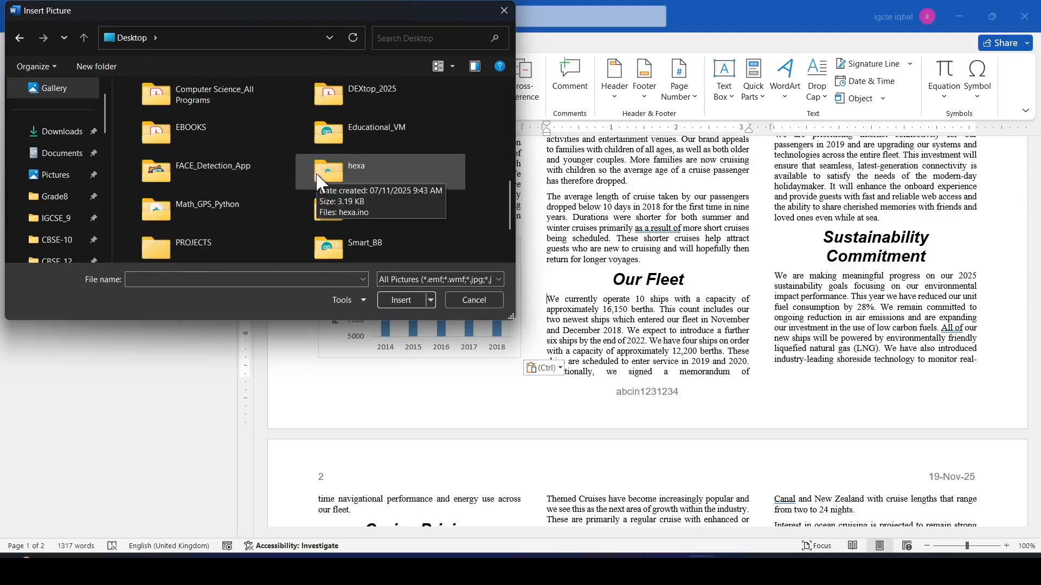
pyautogui.scroll(-2, 279, 187)
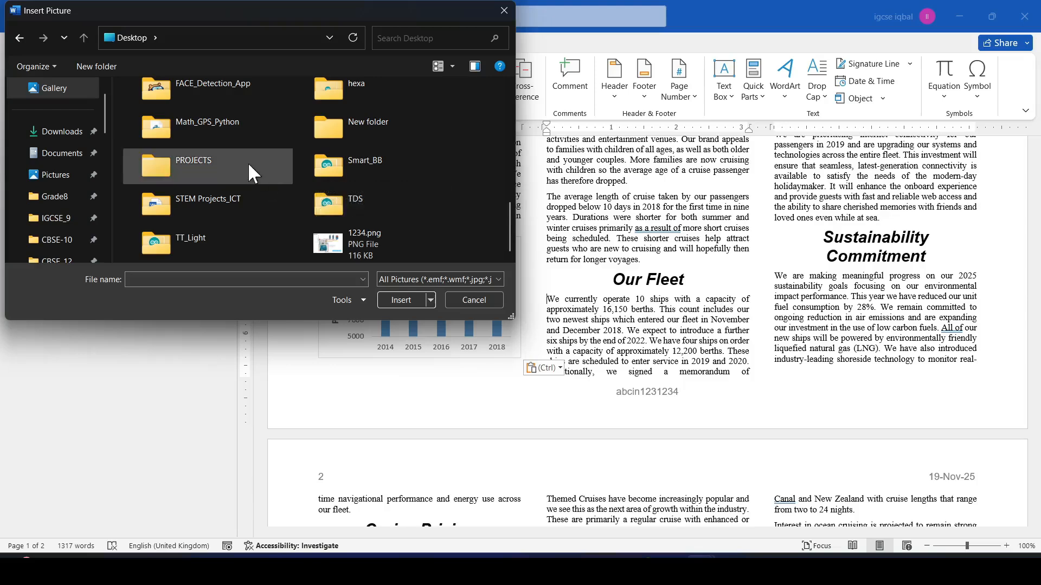
pyautogui.scroll(5, 248, 165)
pyautogui.doubleClick(181, 128)
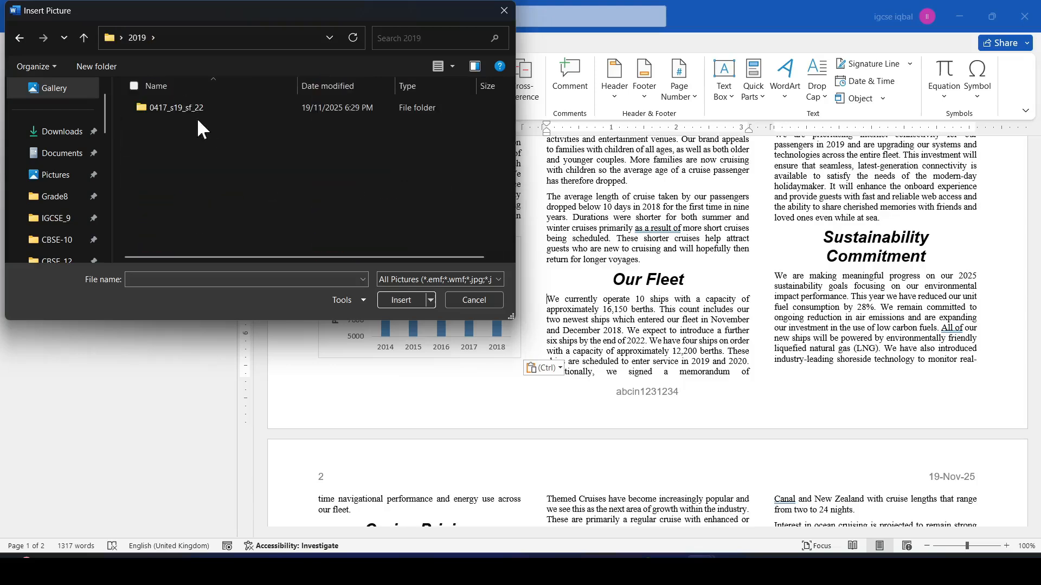
pyautogui.doubleClick(183, 107)
pyautogui.doubleClick(175, 113)
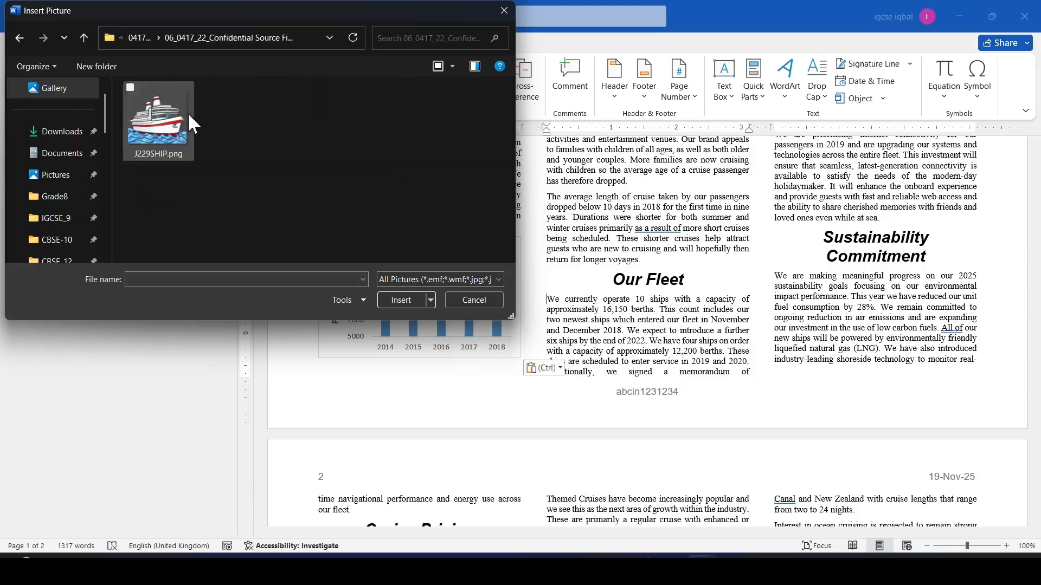
pyautogui.click(155, 133)
pyautogui.click(402, 299)
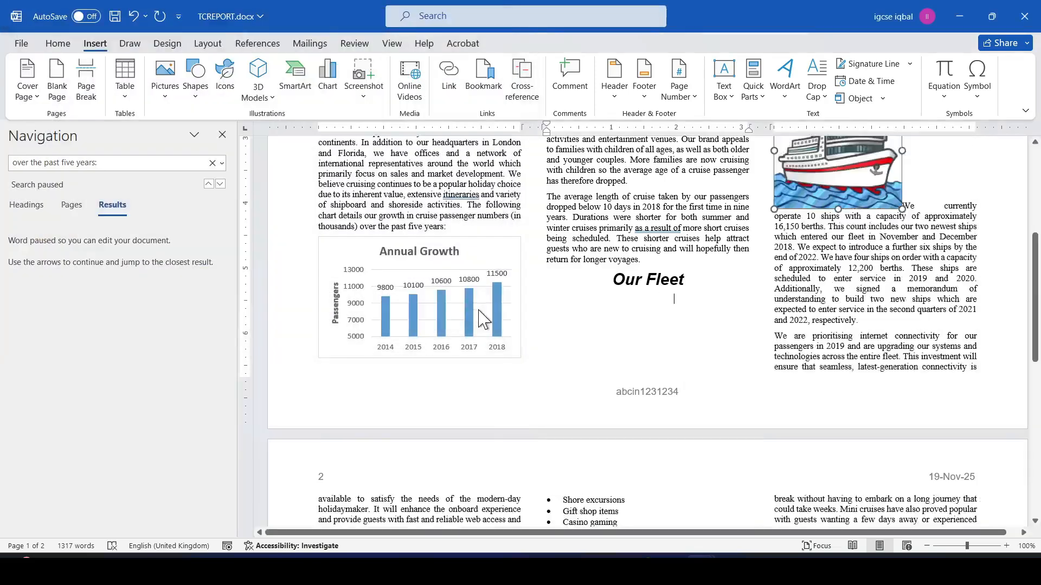
# - Switch to the question paper and highlight "of 2.5 centimetres" in question 18
pyautogui.hotkey('alt', 'Tab')
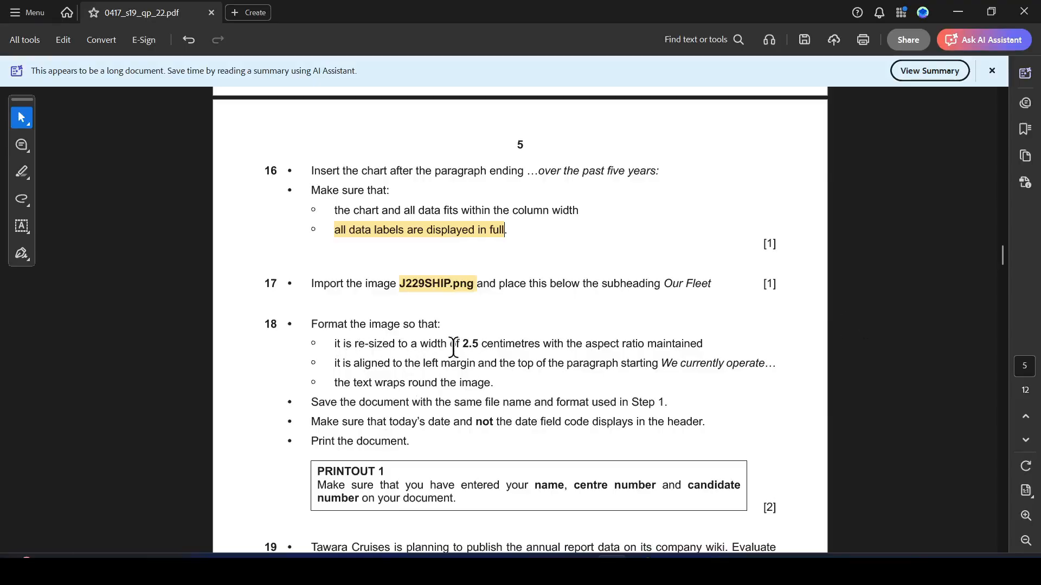
pyautogui.moveTo(453, 347); pyautogui.dragTo(540, 346)
pyautogui.click(530, 366)
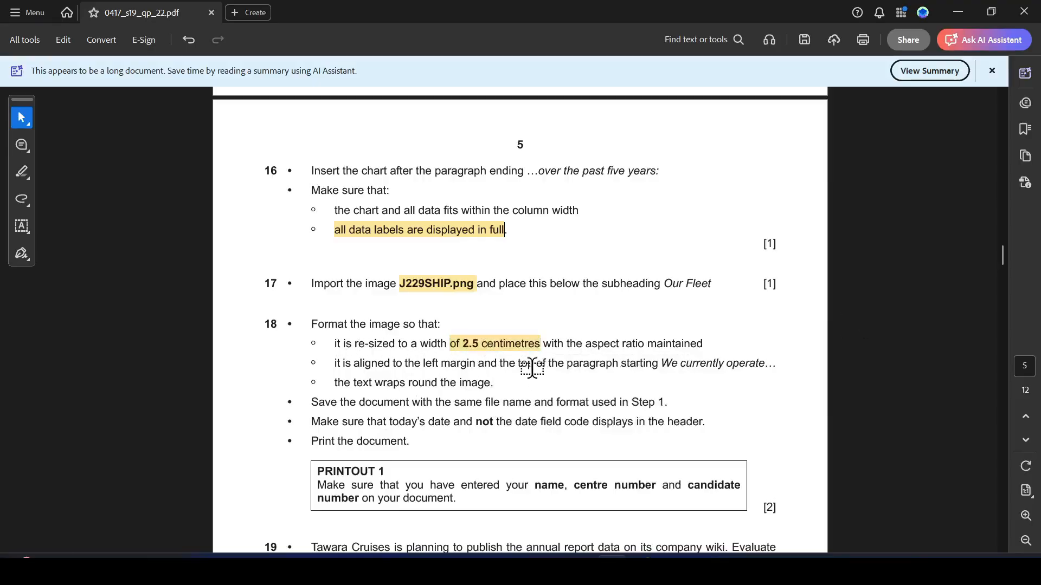
# - Set the ship picture's absolute width to 2.5 cm in Word, rechecking the required width in question 18
pyautogui.hotkey('alt', 'Tab')
pyautogui.rightClick(872, 271)
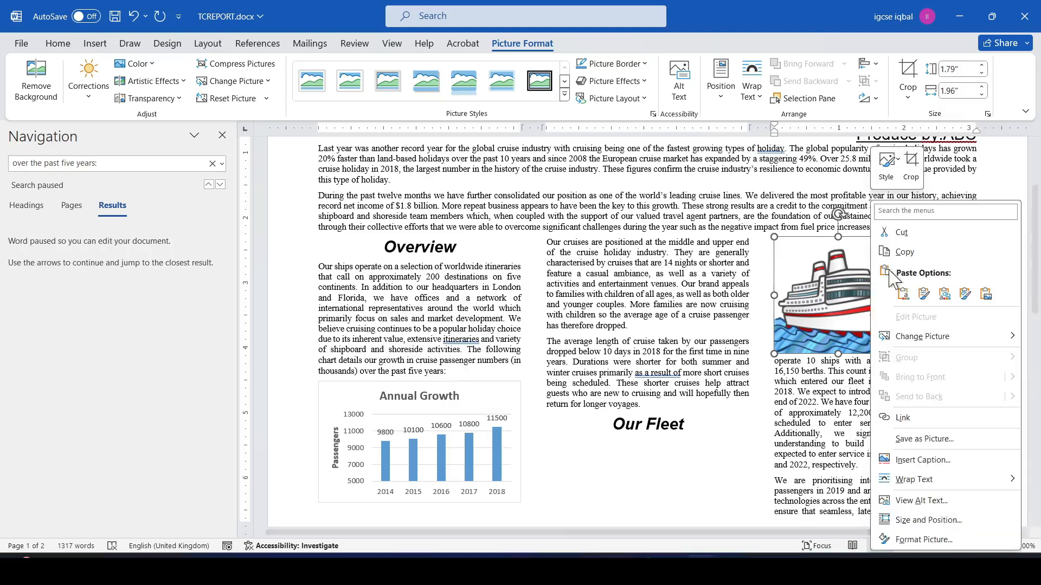
pyautogui.click(924, 540)
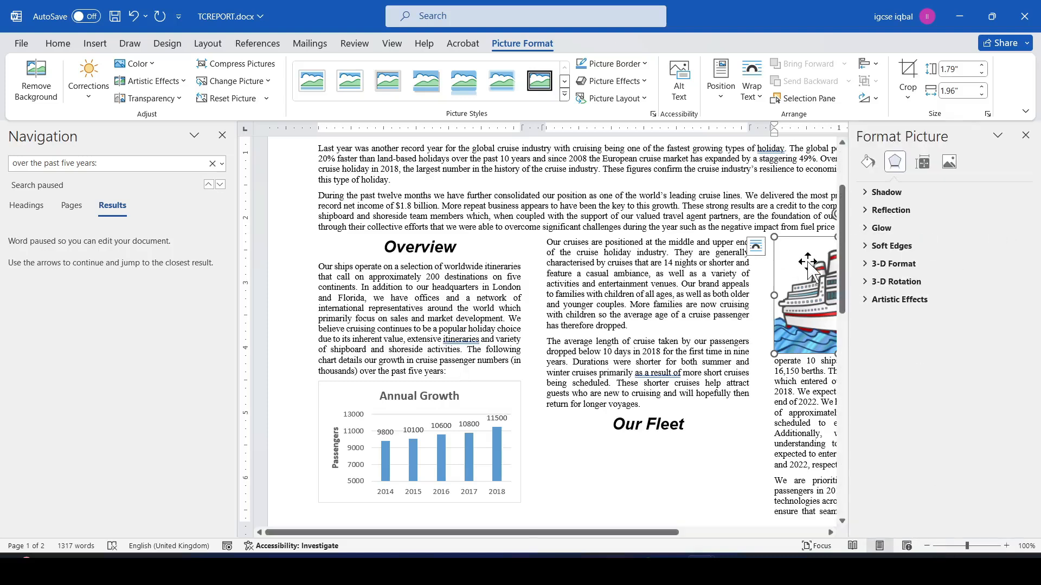
pyautogui.rightClick(800, 267)
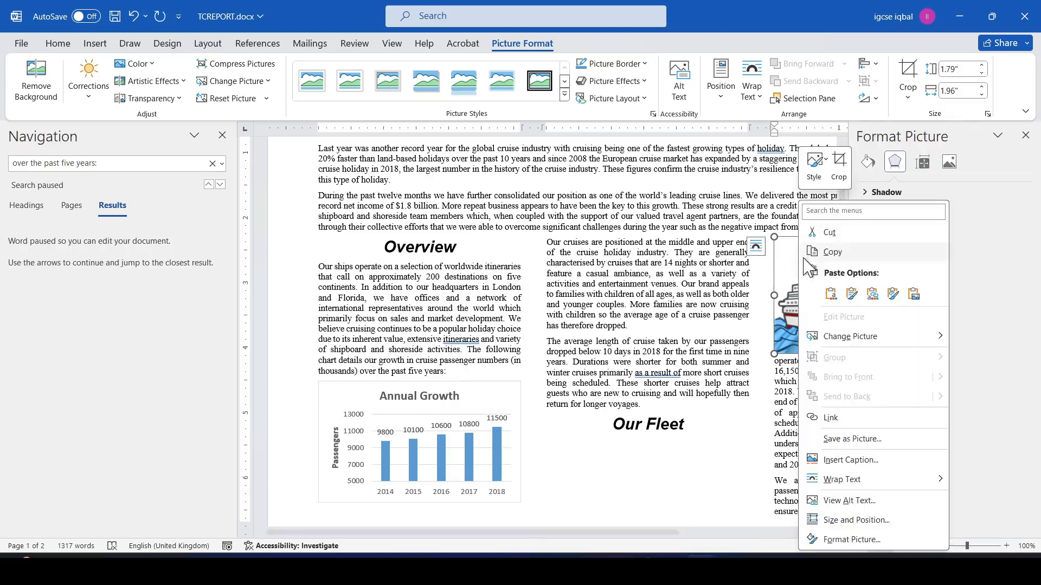
pyautogui.click(863, 522)
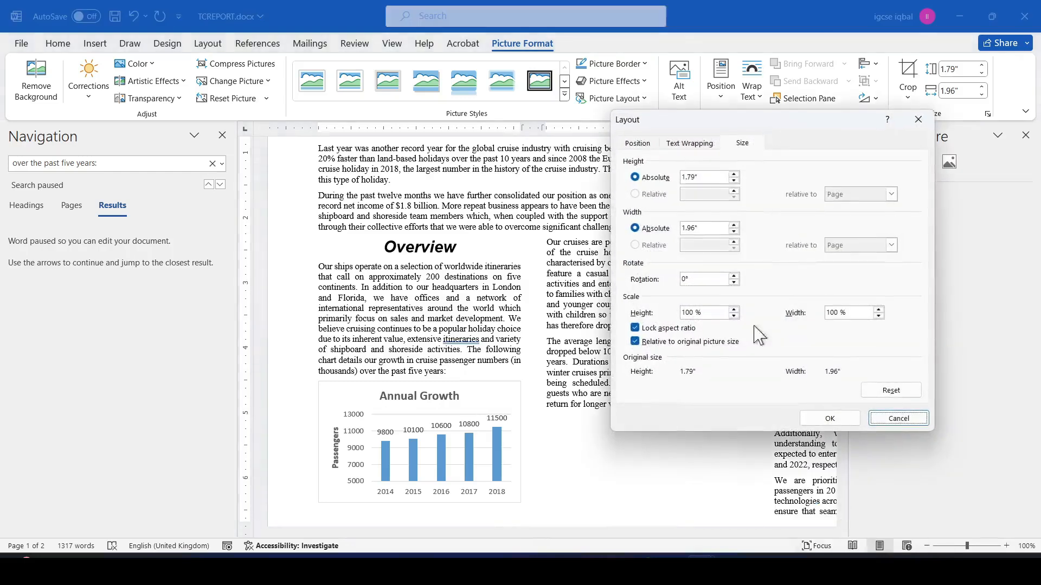
pyautogui.click(710, 229)
pyautogui.hotkey('alt', 'Tab')
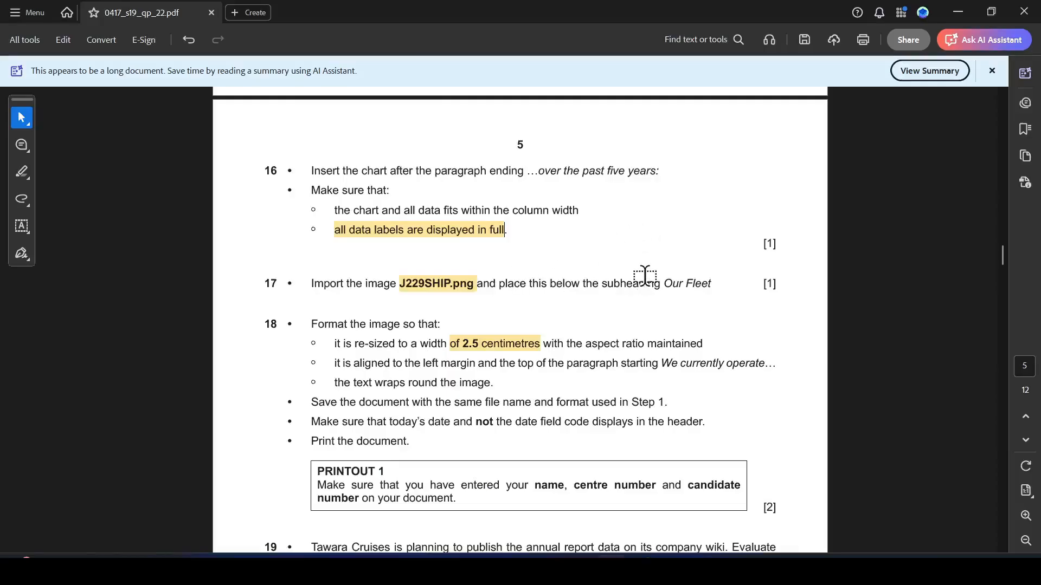
pyautogui.hotkey('alt', 'Tab')
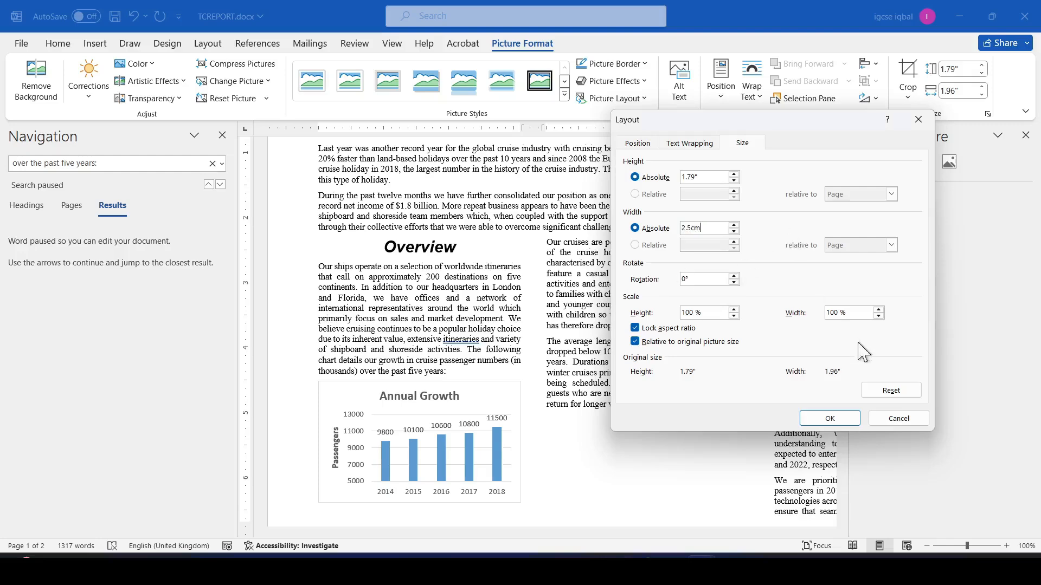
pyautogui.click(830, 418)
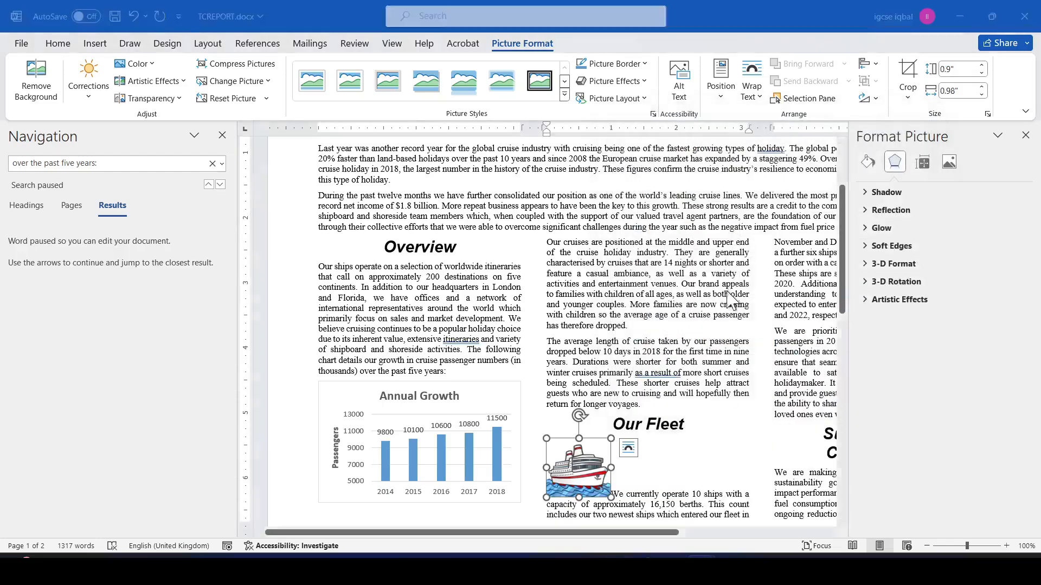
# - Switch to the question paper and highlight question 18's requirements on aligning the image and wrapping the text round it
pyautogui.hotkey('alt', 'Tab')
pyautogui.moveTo(350, 371); pyautogui.dragTo(761, 364)
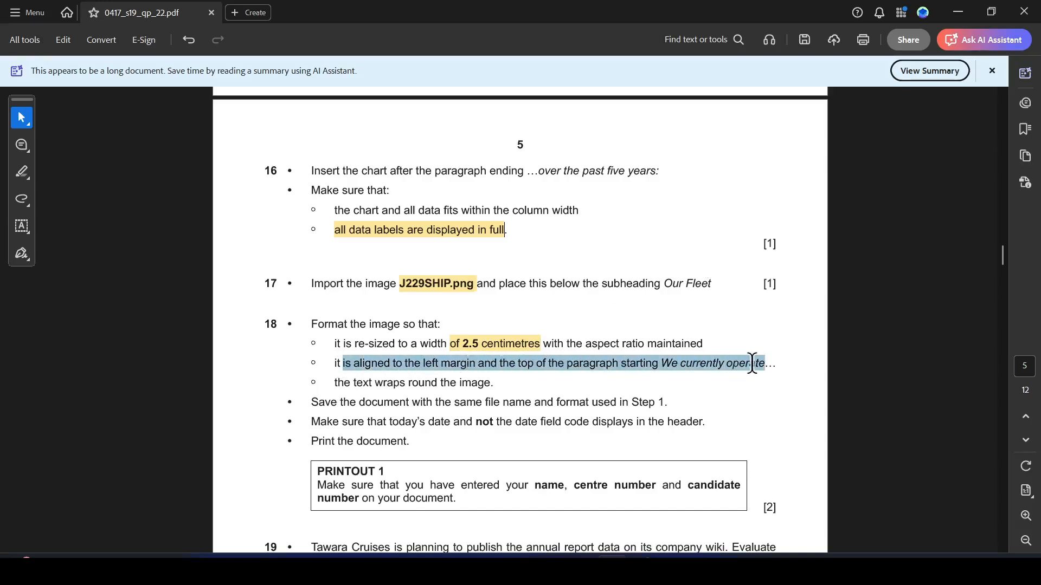
pyautogui.click(792, 386)
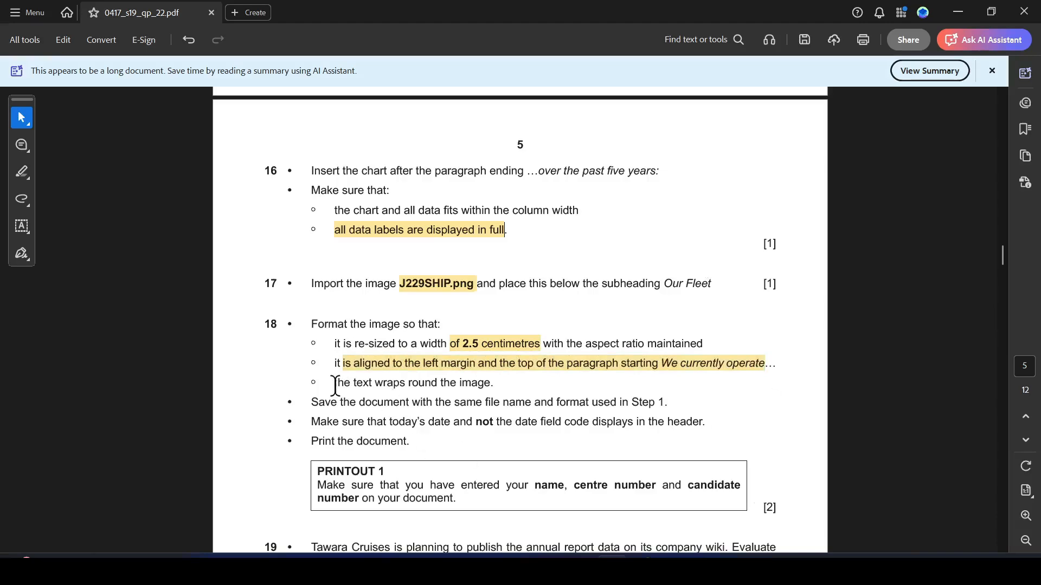
pyautogui.moveTo(335, 385); pyautogui.dragTo(462, 383)
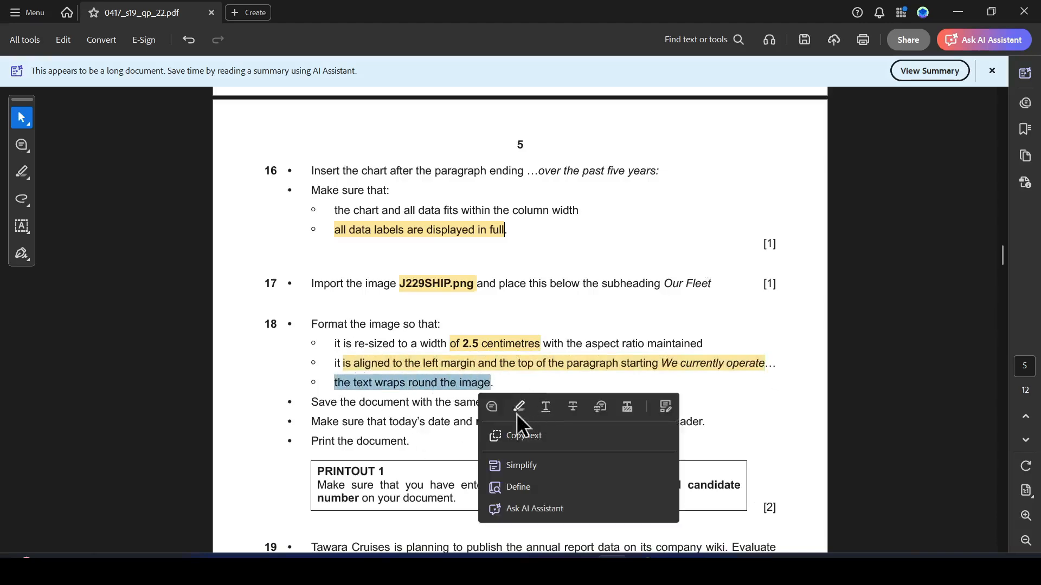
# - Back in Word, apply Square text wrapping to the ship picture under Our Fleet and deselect it
pyautogui.hotkey('alt', 'Tab')
pyautogui.click(628, 448)
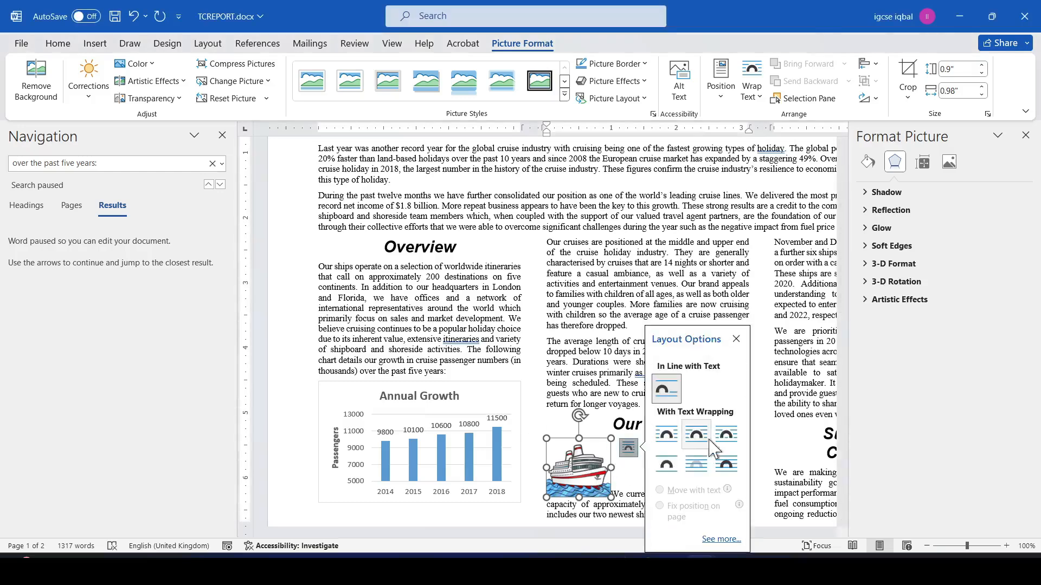
pyautogui.click(662, 439)
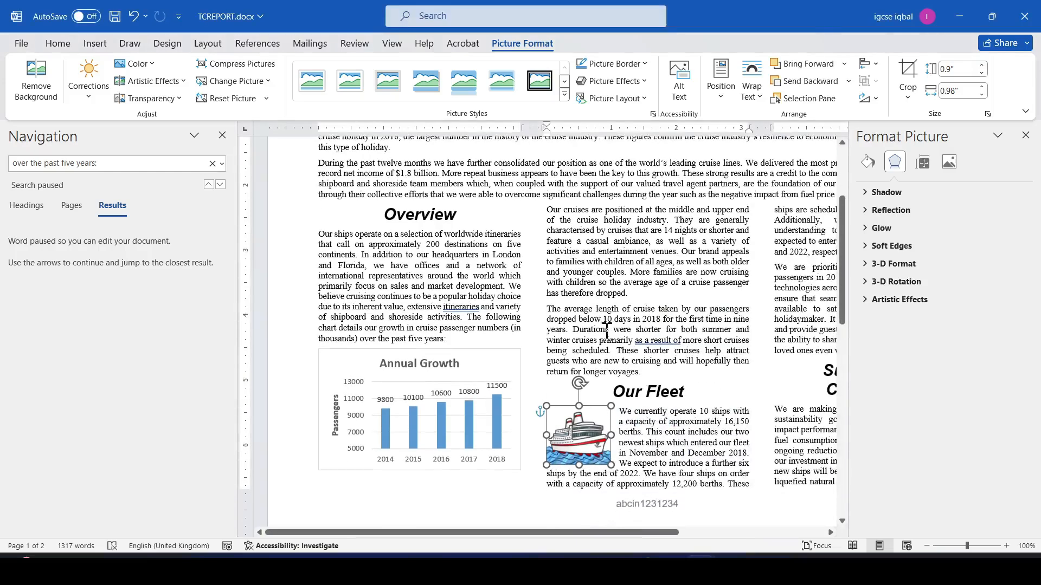
pyautogui.scroll(-4, 595, 310)
pyautogui.click(628, 317)
pyautogui.click(643, 220)
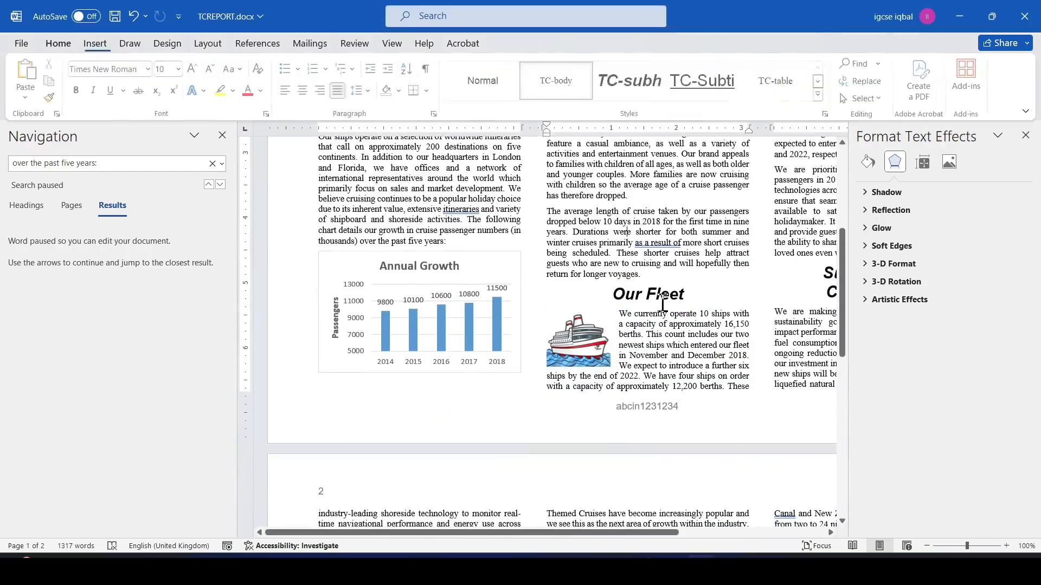
# - Switch to the question paper and highlight "Save the document with the same file name and format used in Step 1."
pyautogui.hotkey('alt', 'Tab')
pyautogui.scroll(-2, 454, 376)
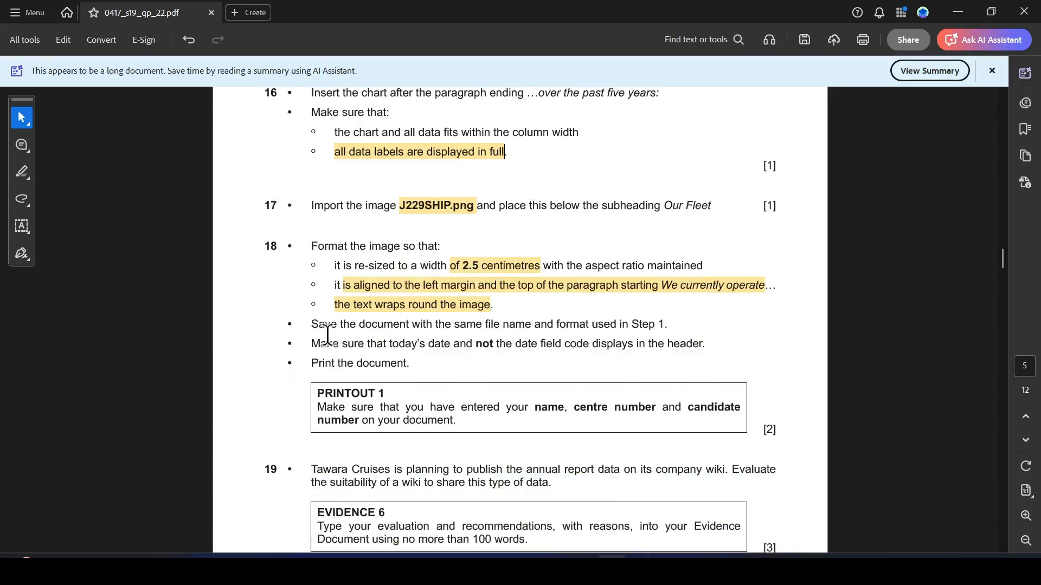
pyautogui.moveTo(312, 326); pyautogui.dragTo(669, 324)
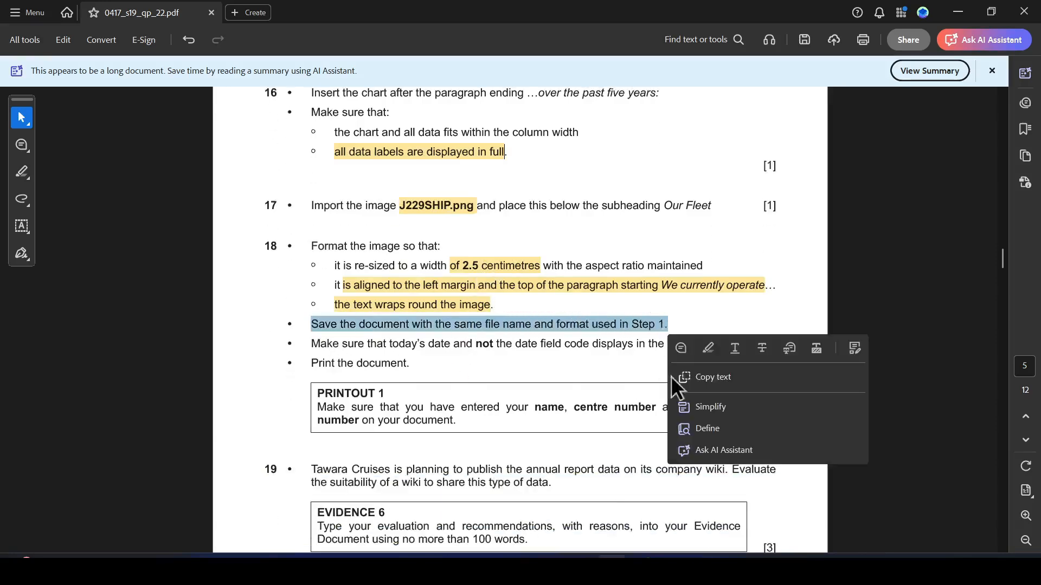
pyautogui.click(708, 348)
# - Return to Word and save TCREPORT.docx under its existing file name and format
pyautogui.hotkey('alt', 'Tab')
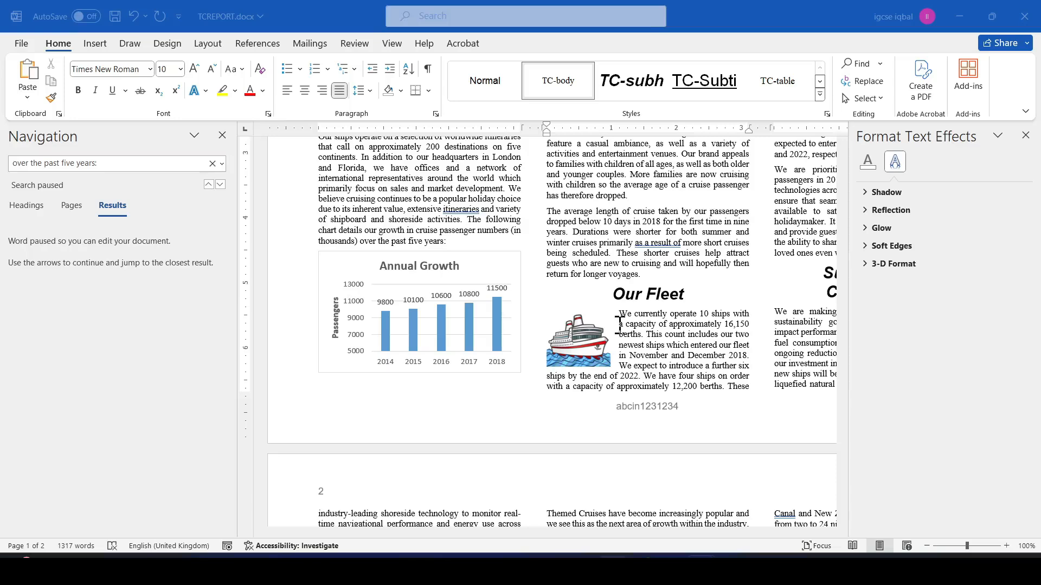
pyautogui.click(21, 44)
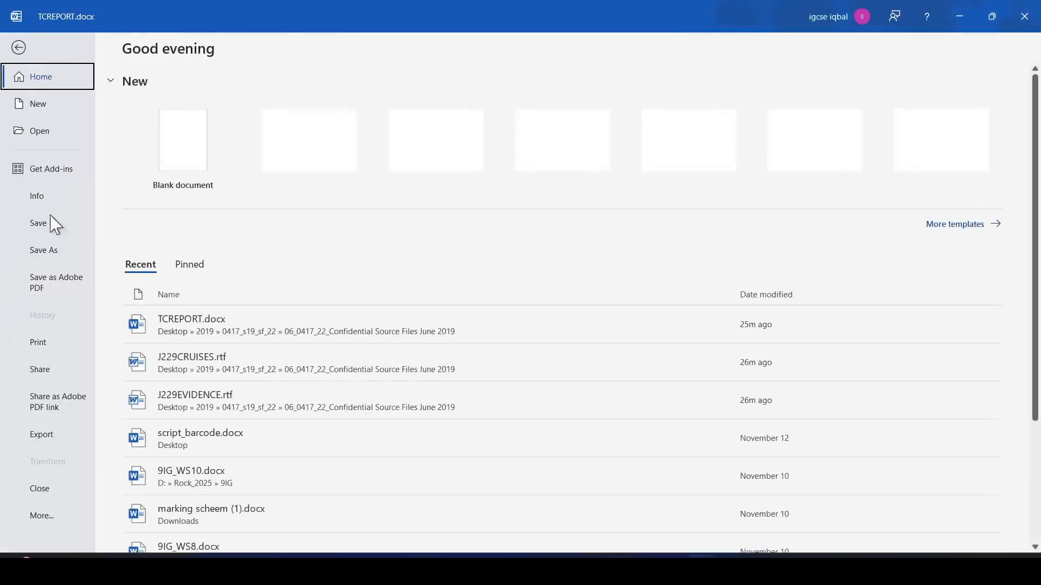
pyautogui.click(52, 248)
pyautogui.click(43, 224)
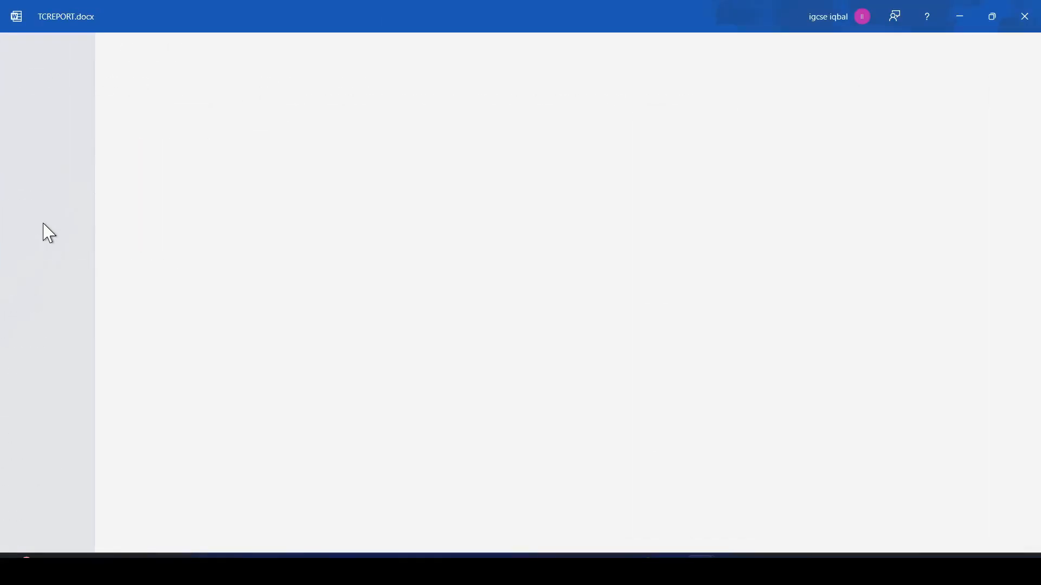
# - In the question paper, highlight the first two lines of the PRINTOUT 1 box and "the suitability of a wiki to share this type of data." in question 19
pyautogui.hotkey('alt', 'Tab')
pyautogui.scroll(-3, 498, 386)
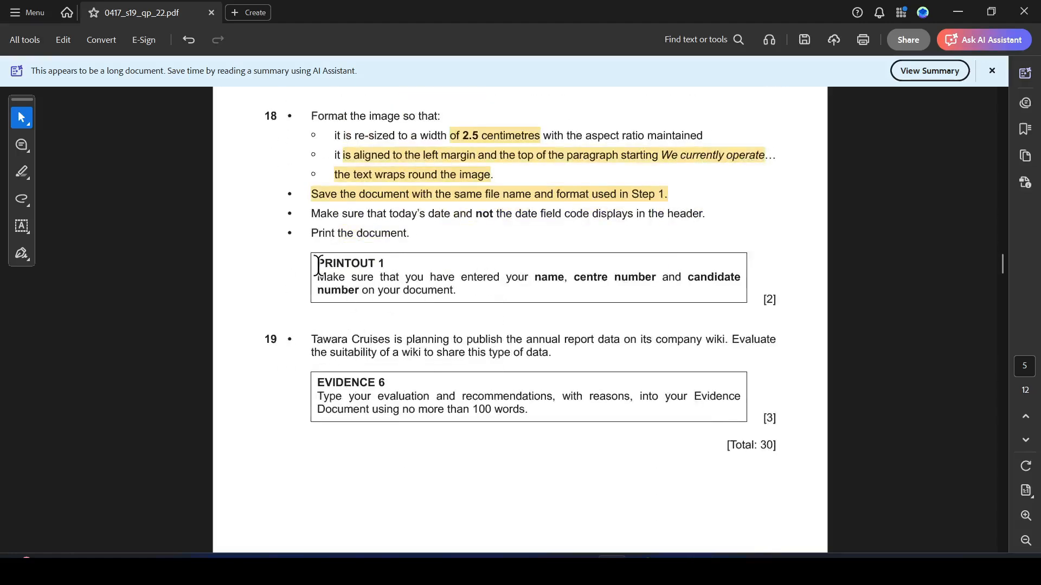
pyautogui.moveTo(318, 265); pyautogui.dragTo(721, 285)
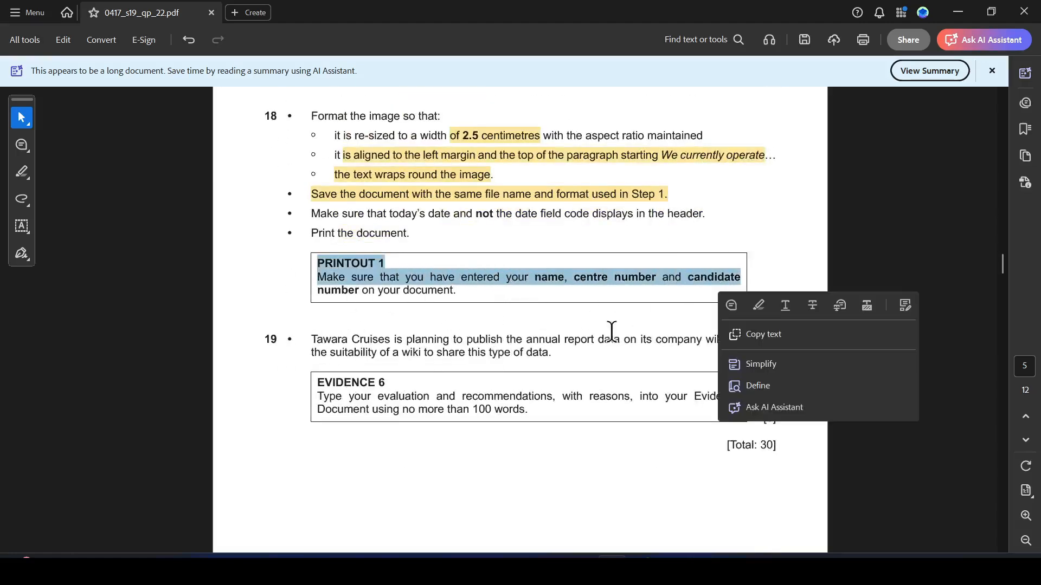
pyautogui.click(759, 305)
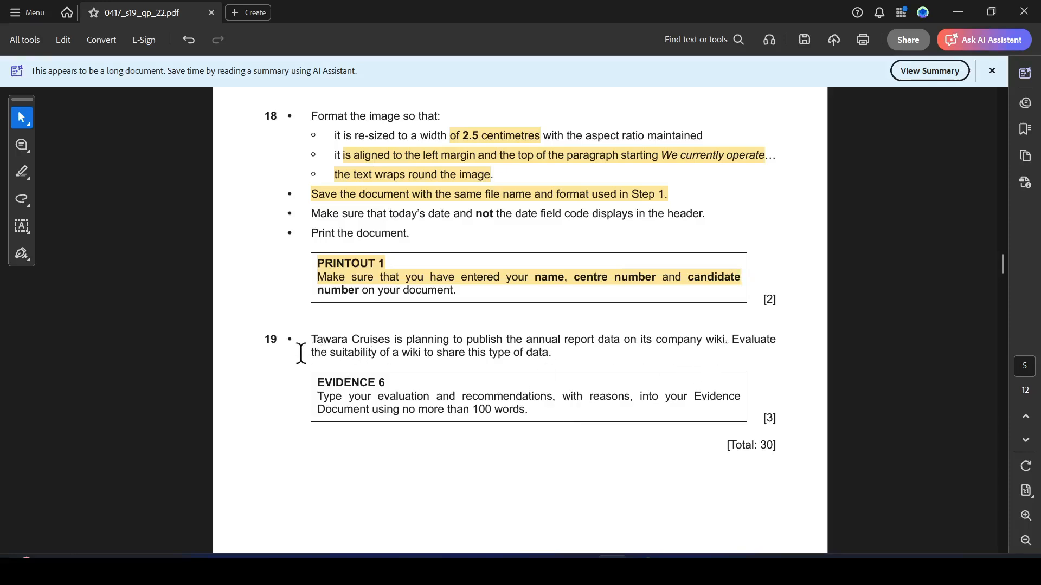
pyautogui.moveTo(301, 353); pyautogui.dragTo(625, 361)
pyautogui.click(584, 375)
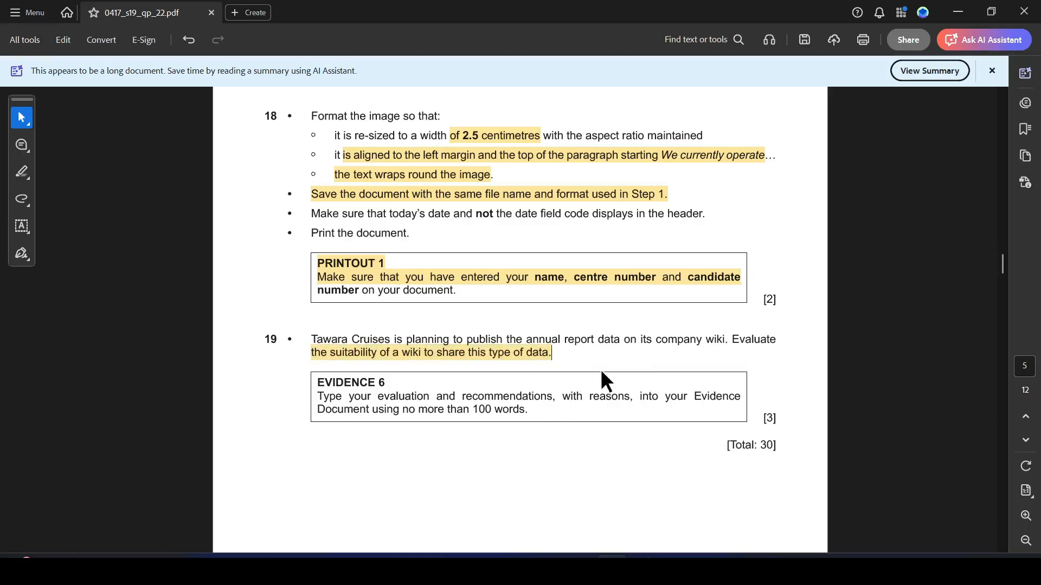
pyautogui.scroll(-1, 600, 369)
pyautogui.scroll(2, 596, 401)
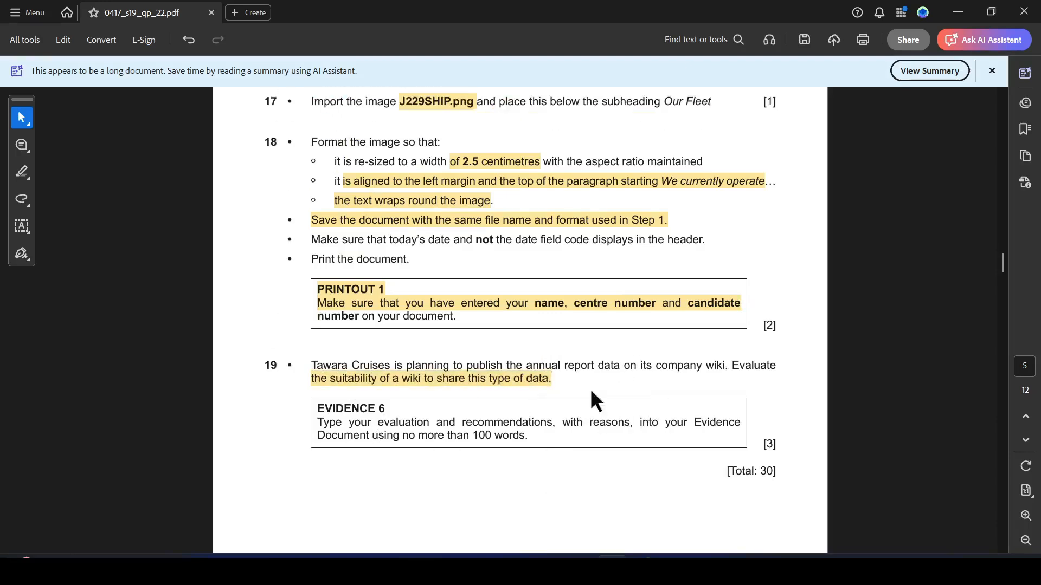
pyautogui.scroll(2, 727, 374)
# - In Word, close the Format Text Effects and Navigation panes and review the layout of both pages of TCREPORT.docx
pyautogui.hotkey('alt', 'Tab')
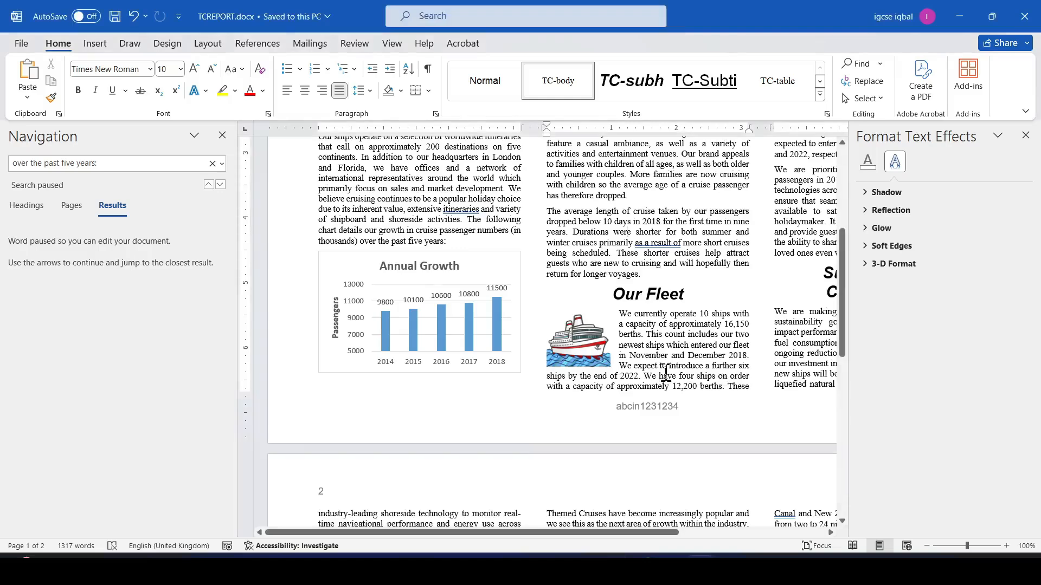
pyautogui.click(1025, 135)
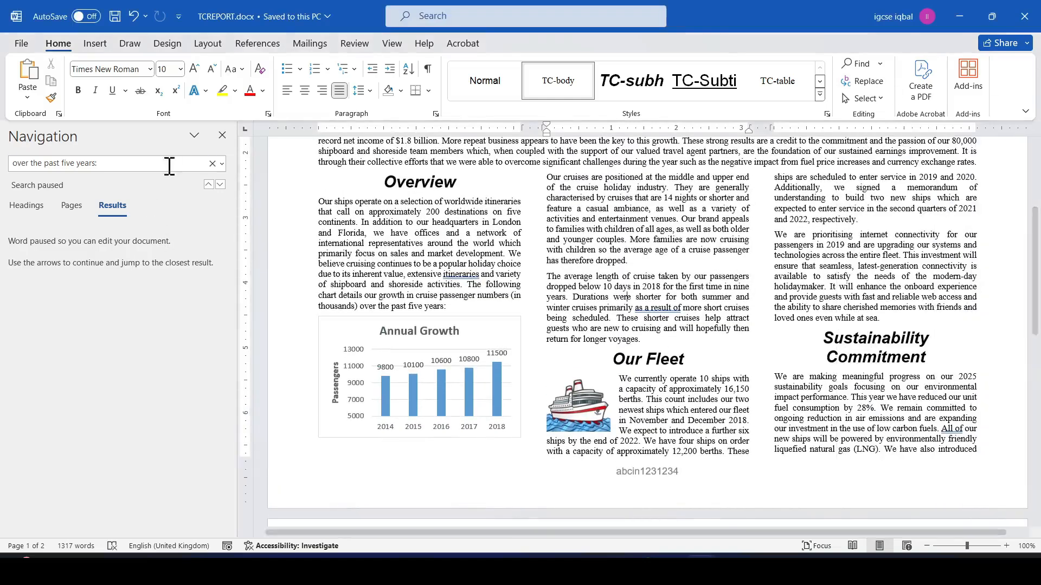
pyautogui.click(222, 136)
pyautogui.scroll(4, 651, 420)
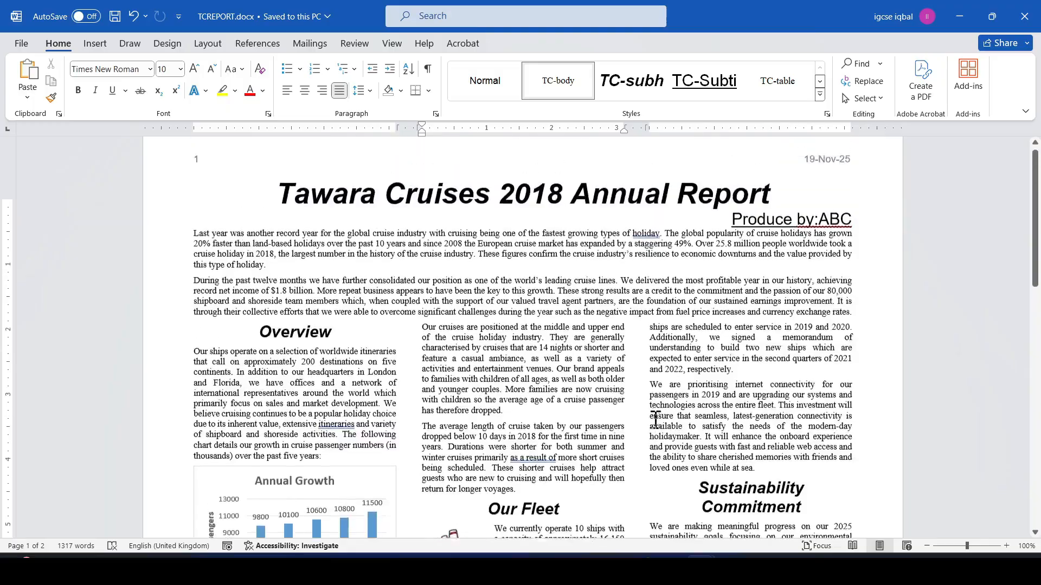
pyautogui.scroll(-2, 651, 421)
pyautogui.scroll(-8, 651, 421)
pyautogui.scroll(6, 650, 420)
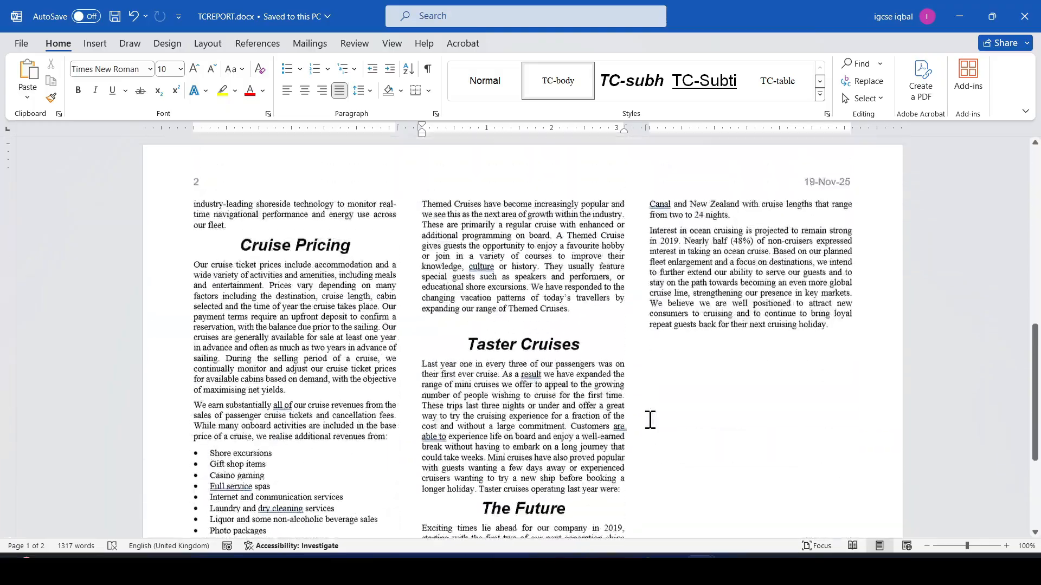
pyautogui.scroll(3, 648, 420)
pyautogui.scroll(-4, 649, 420)
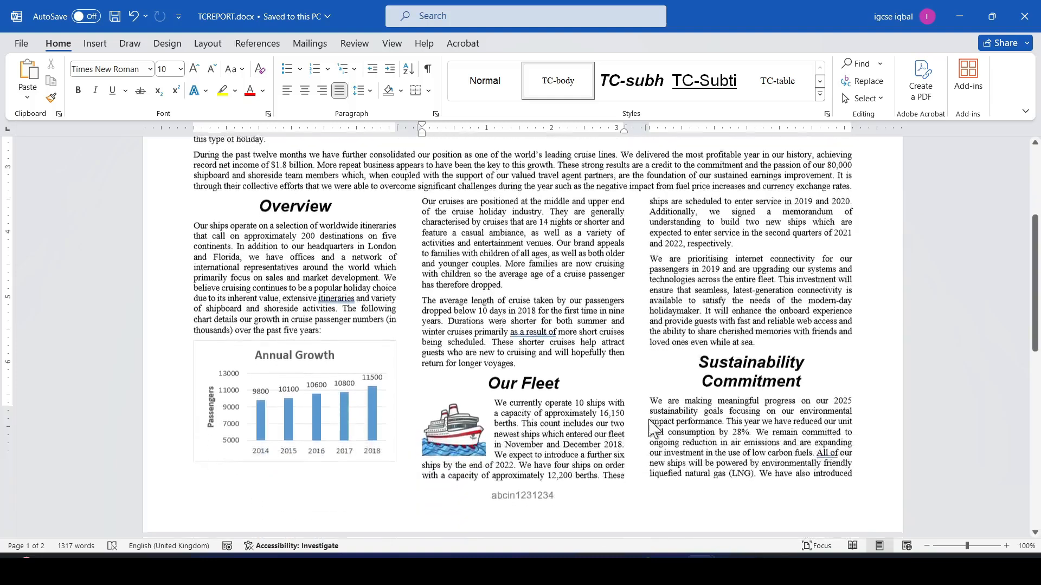